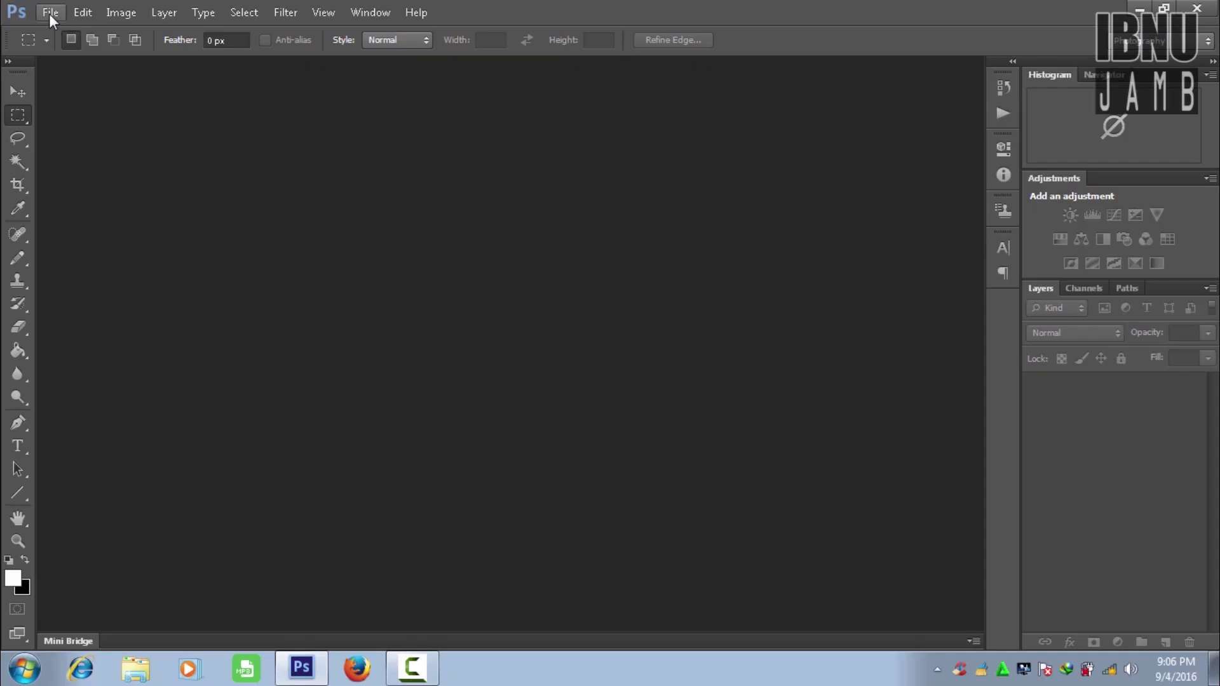
Open the File menu in the empty Photoshop CS6 workspace.
{"action": "left_click", "coordinate": [49, 13]}
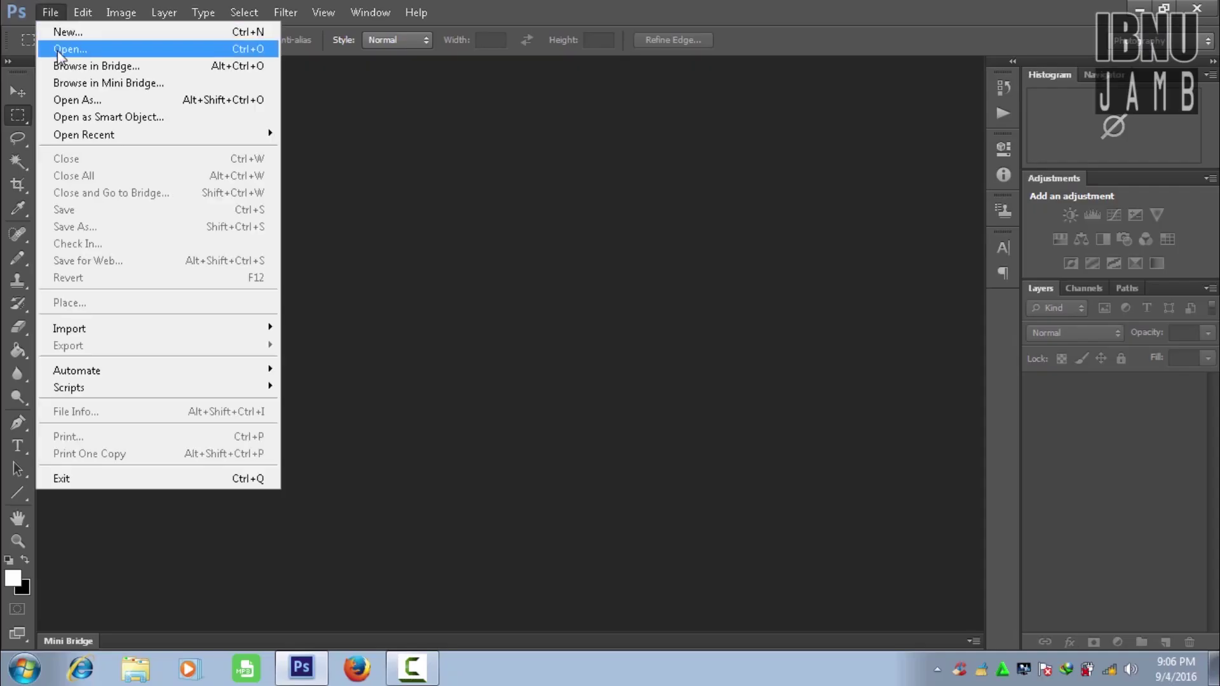
Create a new International Paper A4 document, 210 × 297 mm at 300 ppi.
{"action": "left_click", "coordinate": [59, 50]}
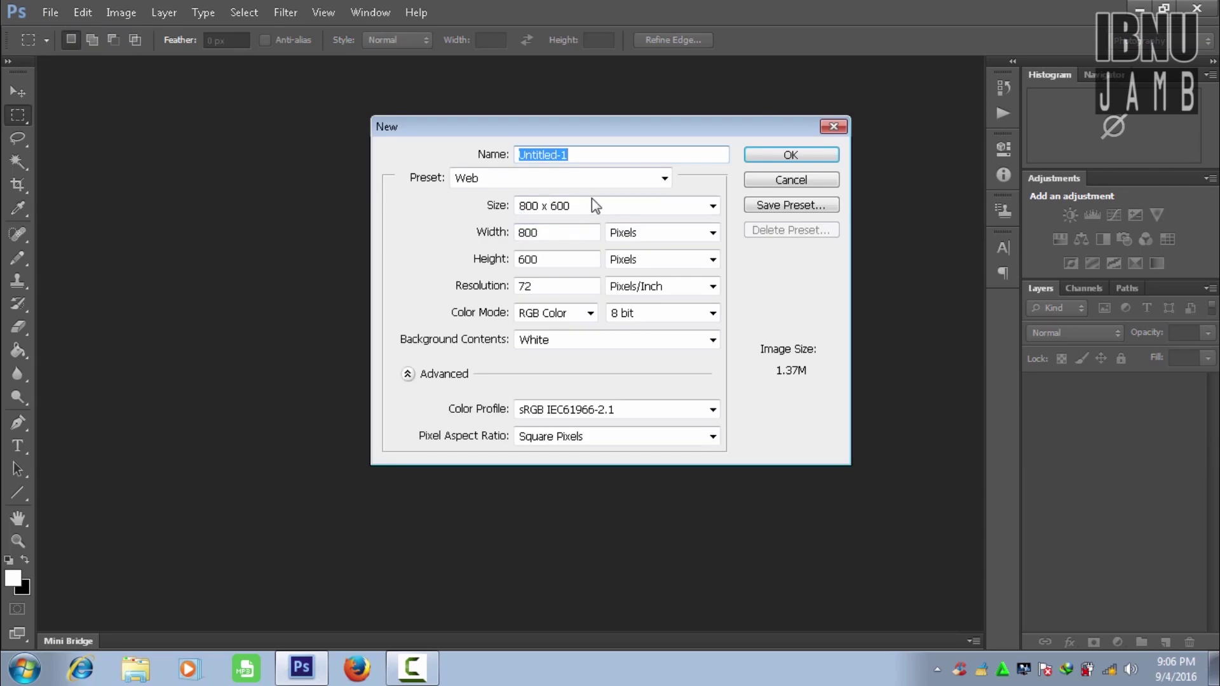
{"action": "left_click", "coordinate": [590, 183]}
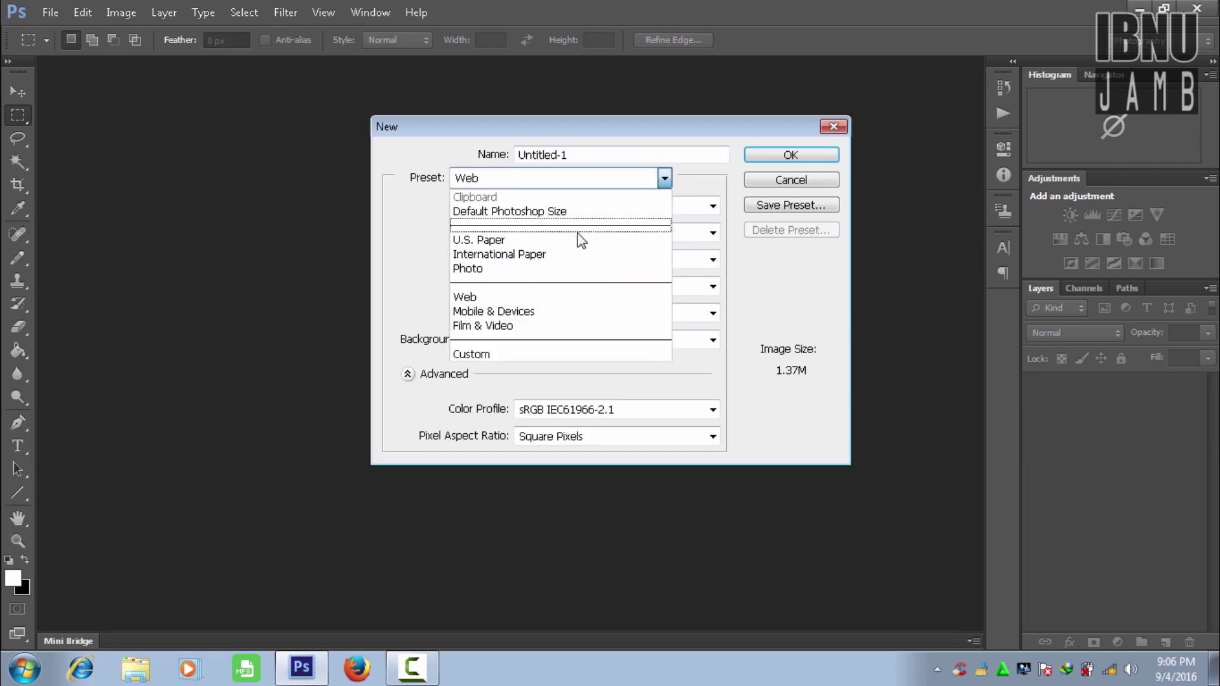
{"action": "left_click", "coordinate": [578, 261]}
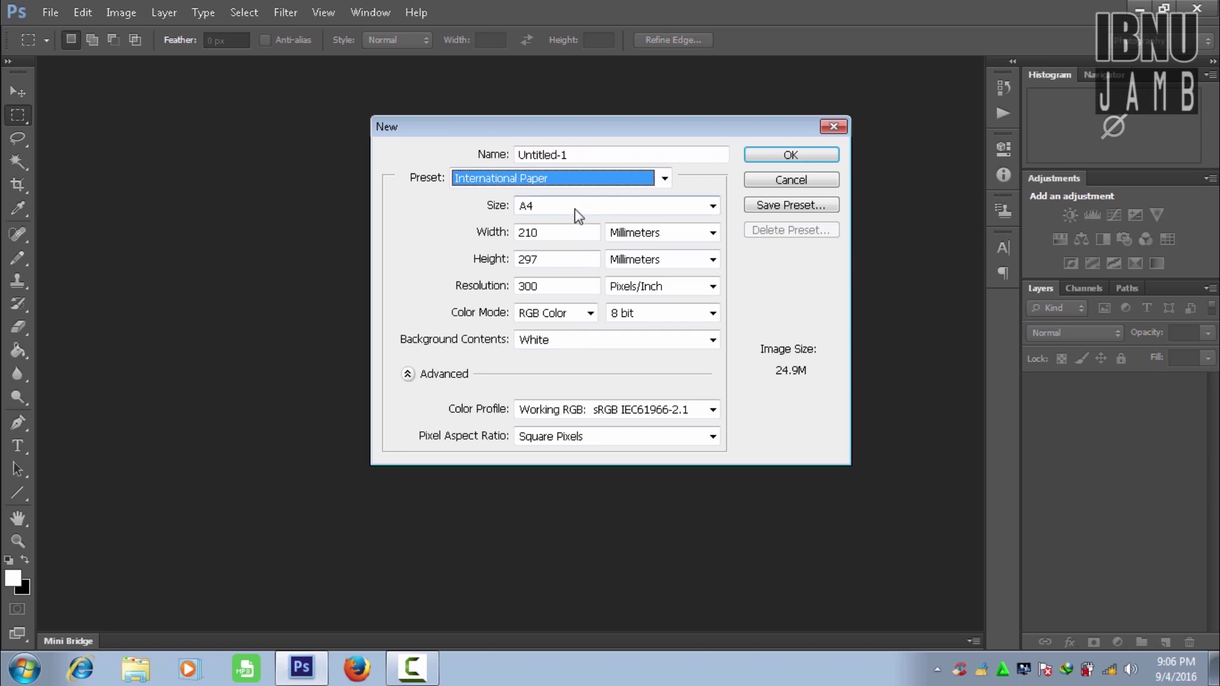
{"action": "double_click", "coordinate": [570, 287]}
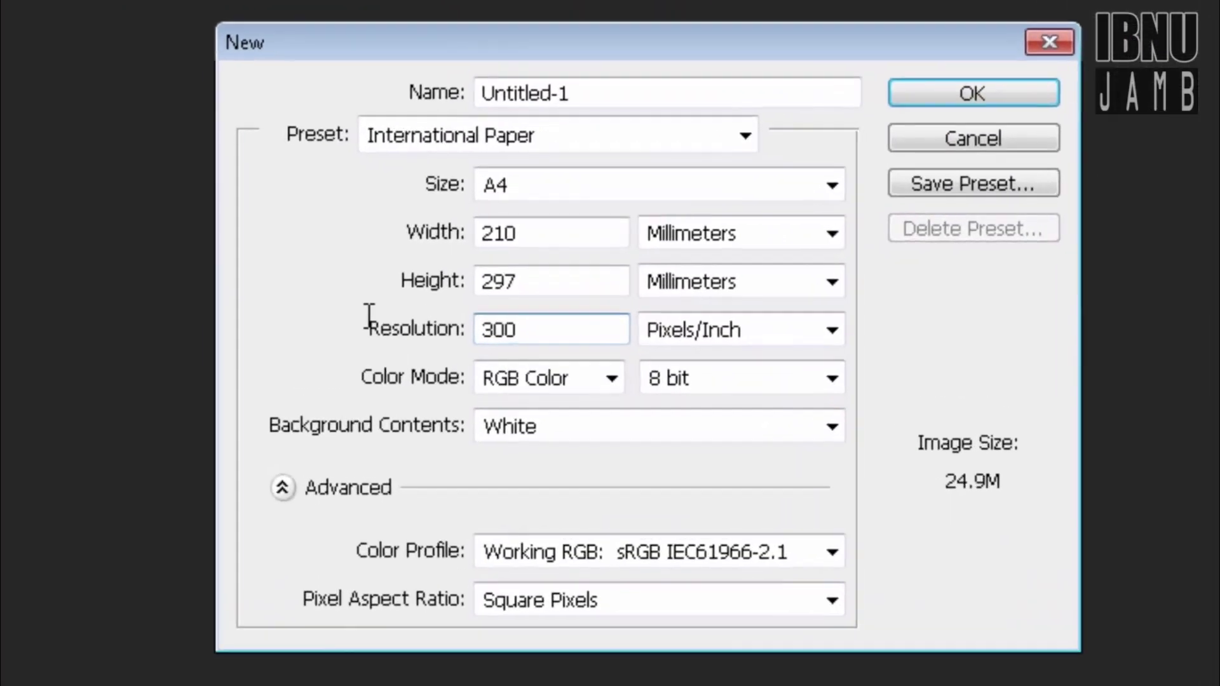
{"action": "left_click", "coordinate": [564, 332]}
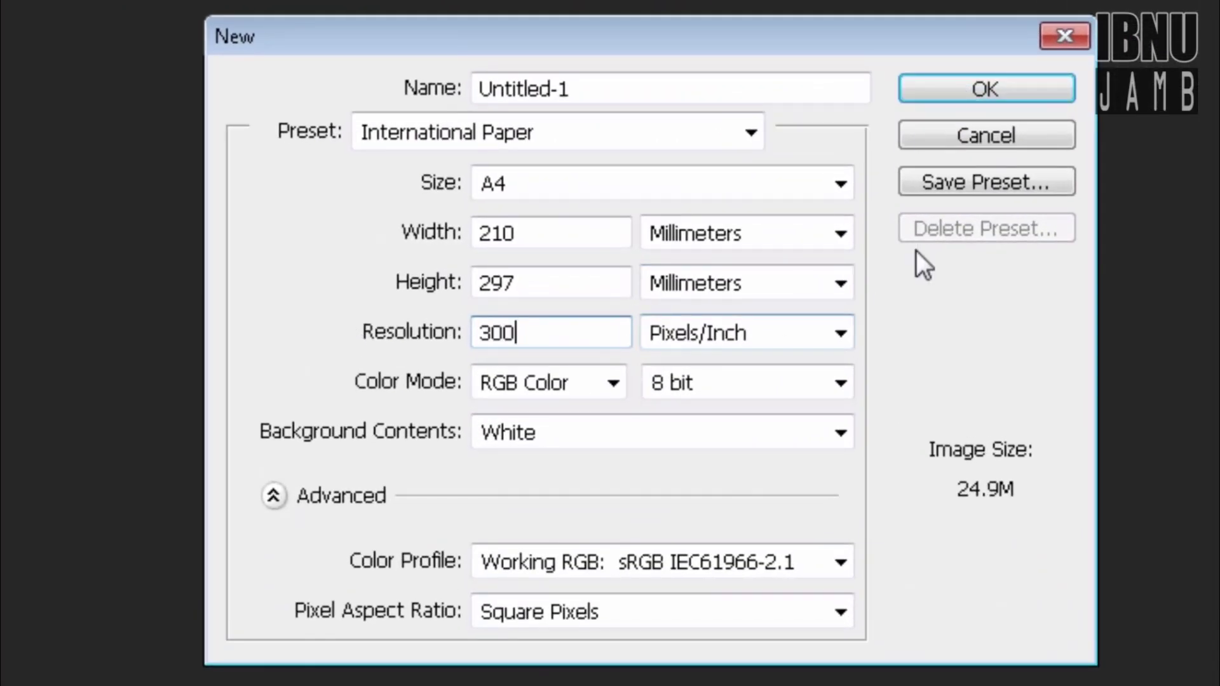
{"action": "left_click", "coordinate": [990, 94]}
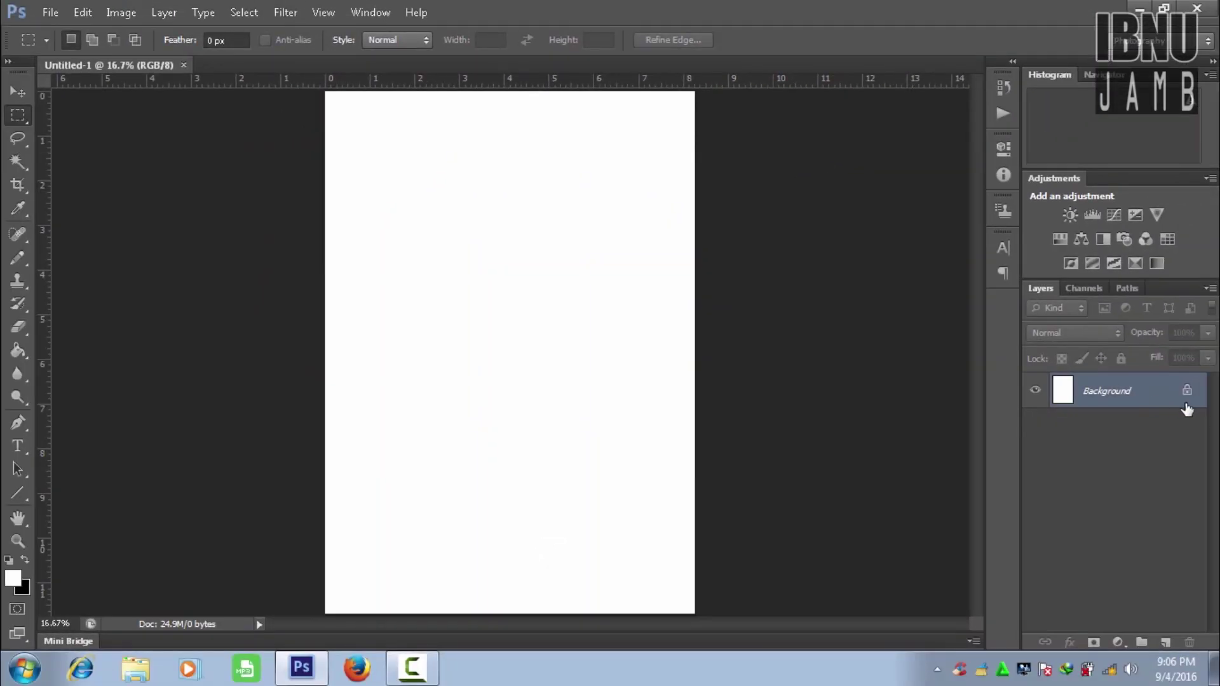
{"action": "left_click", "coordinate": [50, 12]}
Open the Sukarno portrait, drag it into Untitled-1 and enlarge it to fill the page.
{"action": "left_click", "coordinate": [63, 38]}
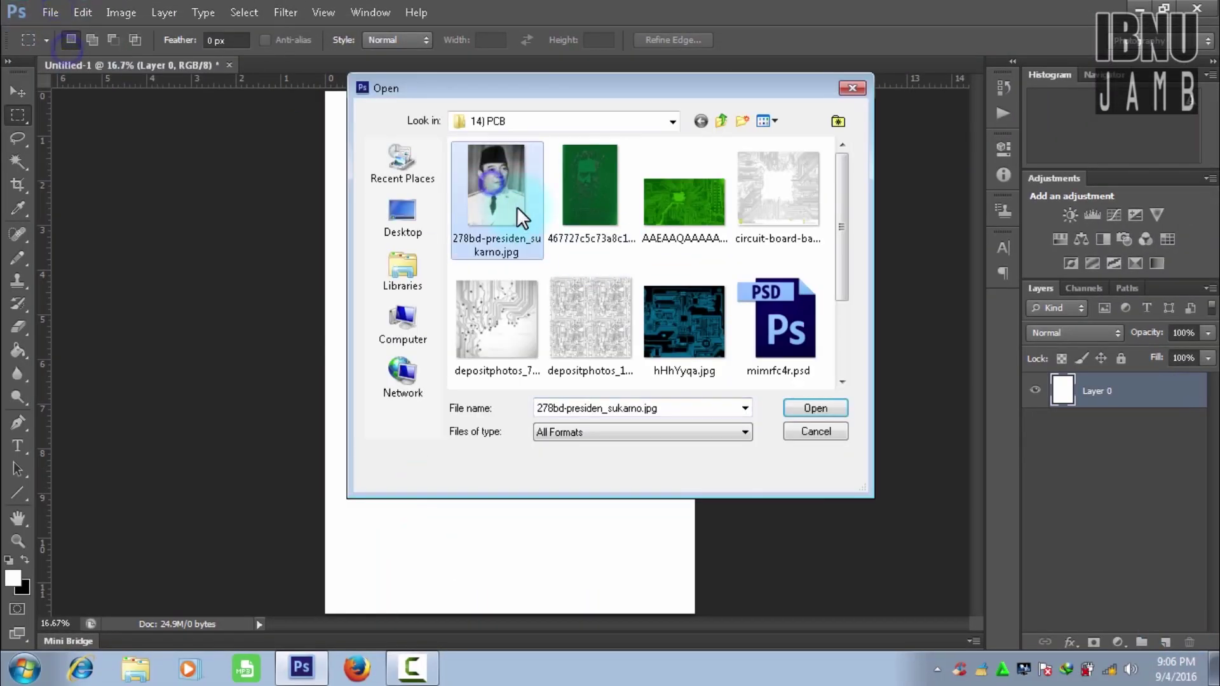
{"action": "double_click", "coordinate": [449, 130]}
{"action": "left_click_drag", "start_coordinate": [273, 156], "coordinate": [503, 286]}
{"action": "left_click_drag", "start_coordinate": [422, 204], "coordinate": [403, 211]}
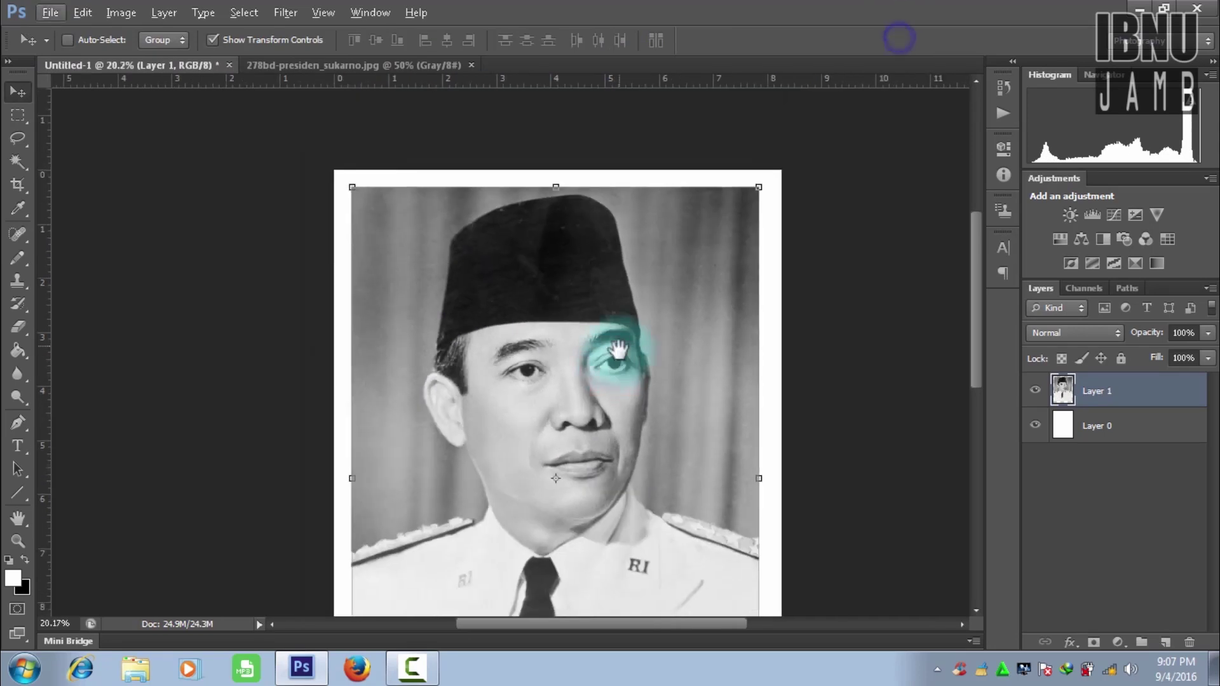
{"action": "left_click_drag", "start_coordinate": [618, 350], "coordinate": [605, 284]}
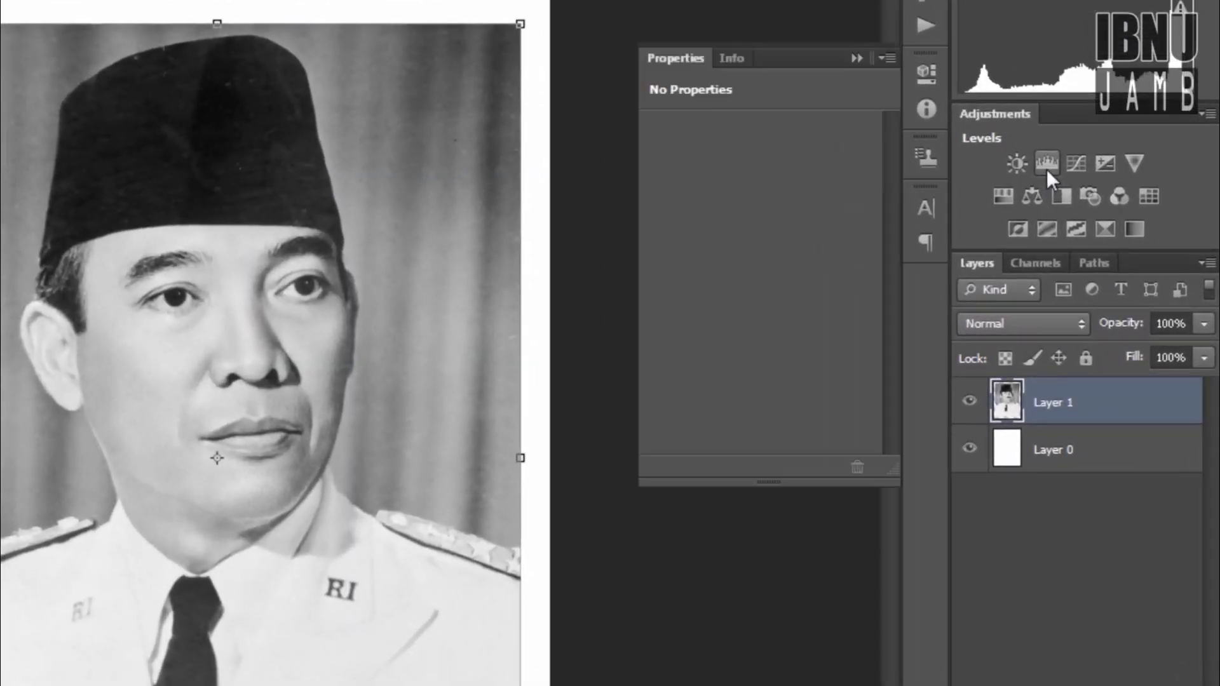
Add a Levels adjustment at 114/0.52/255 to darken the portrait.
{"action": "left_click", "coordinate": [1047, 164]}
{"action": "left_click_drag", "start_coordinate": [690, 306], "coordinate": [767, 315]}
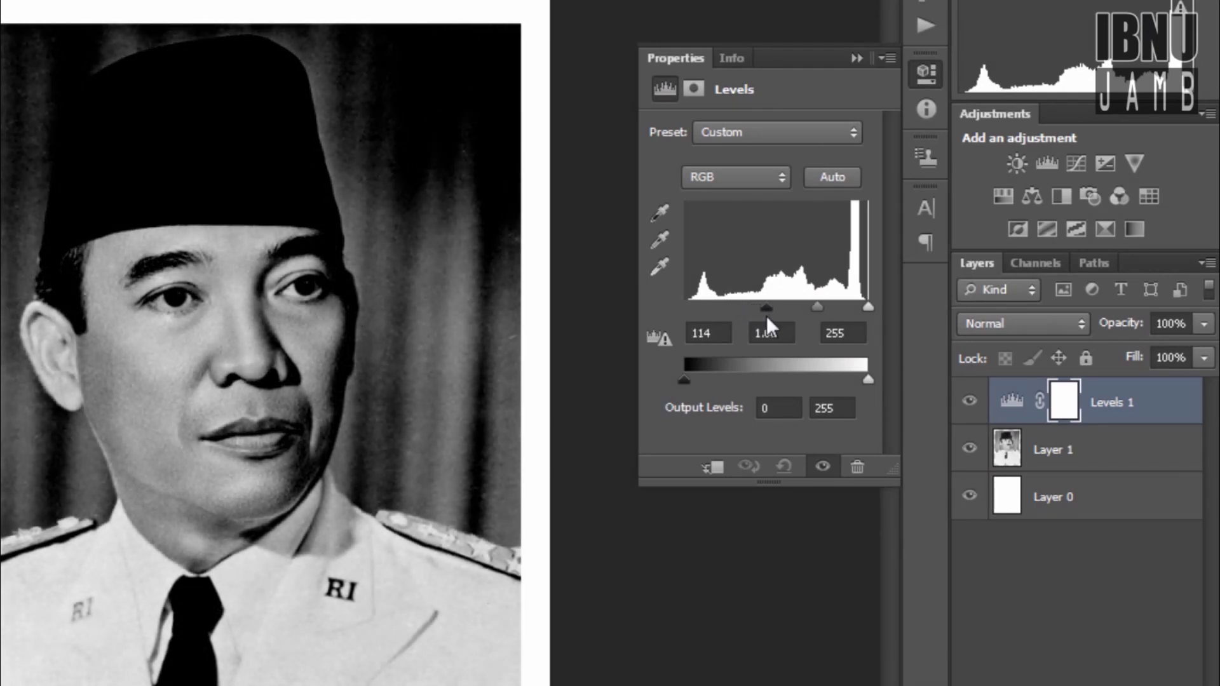
{"action": "mouse_move", "coordinate": [813, 306]}
{"action": "left_mouse_down"}
{"action": "mouse_move", "coordinate": [803, 306]}
{"action": "mouse_move", "coordinate": [837, 319]}
{"action": "left_mouse_up"}
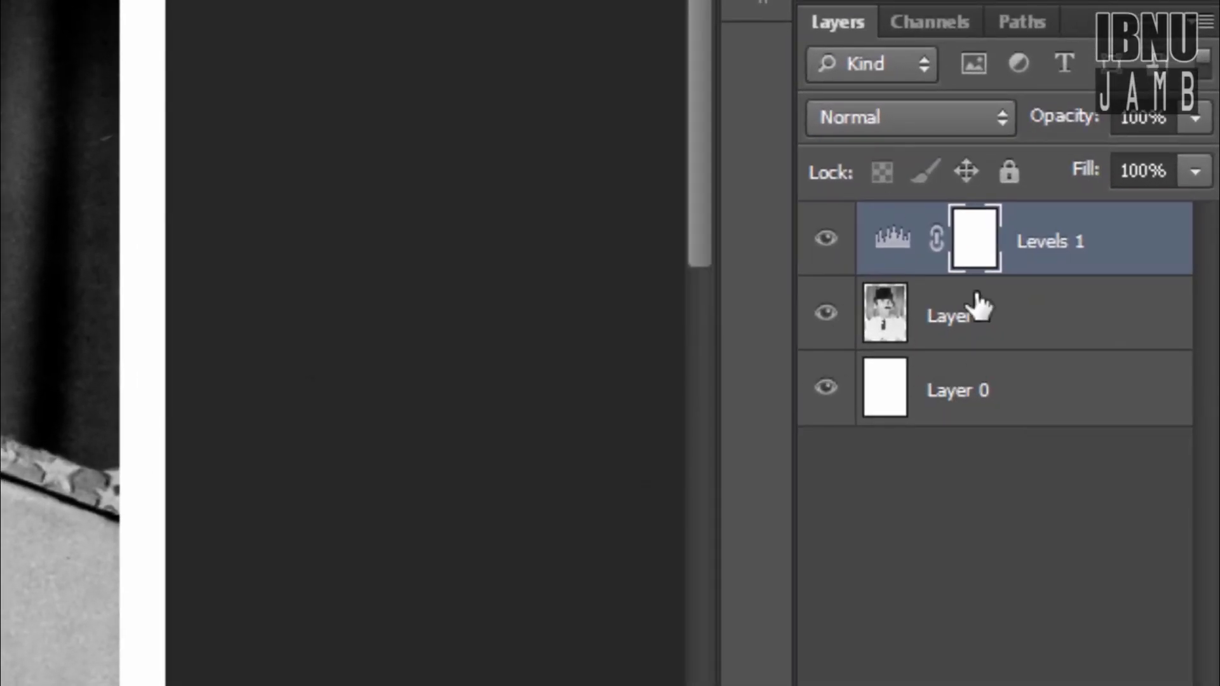
{"action": "left_click", "coordinate": [1035, 343]}
Duplicate the portrait layer with Ctrl+J and fully lock the original Layer 1.
{"action": "key", "text": "ctrl+j"}
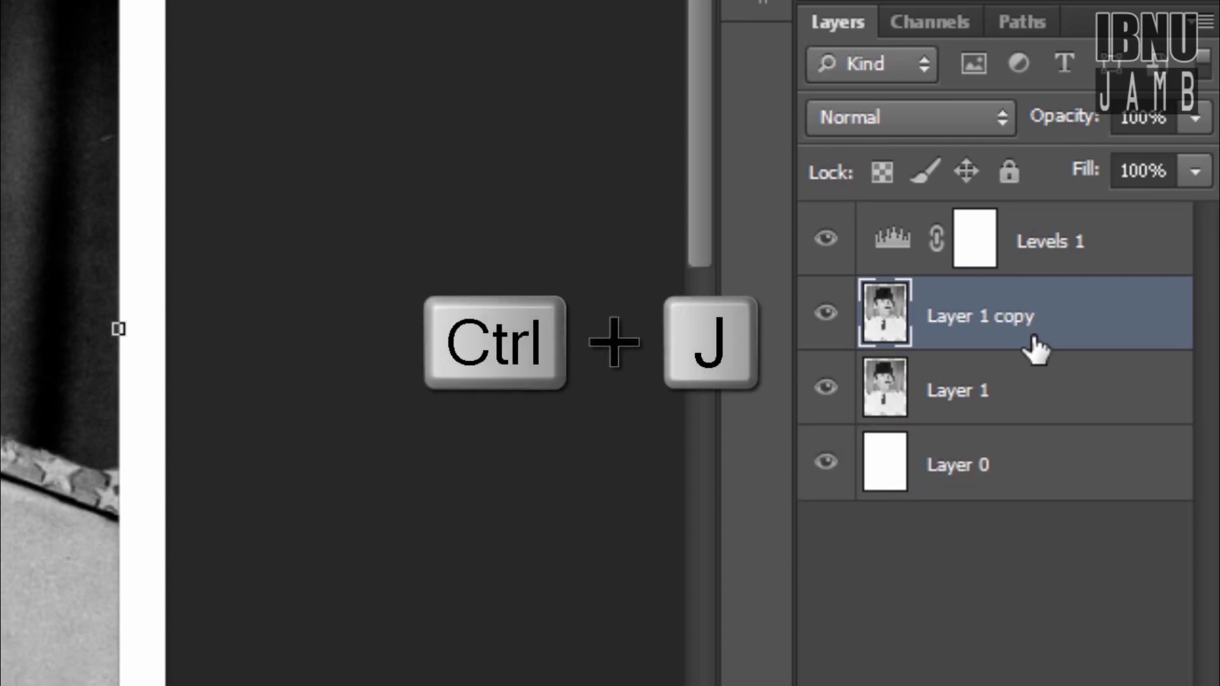
{"action": "left_click", "coordinate": [997, 384]}
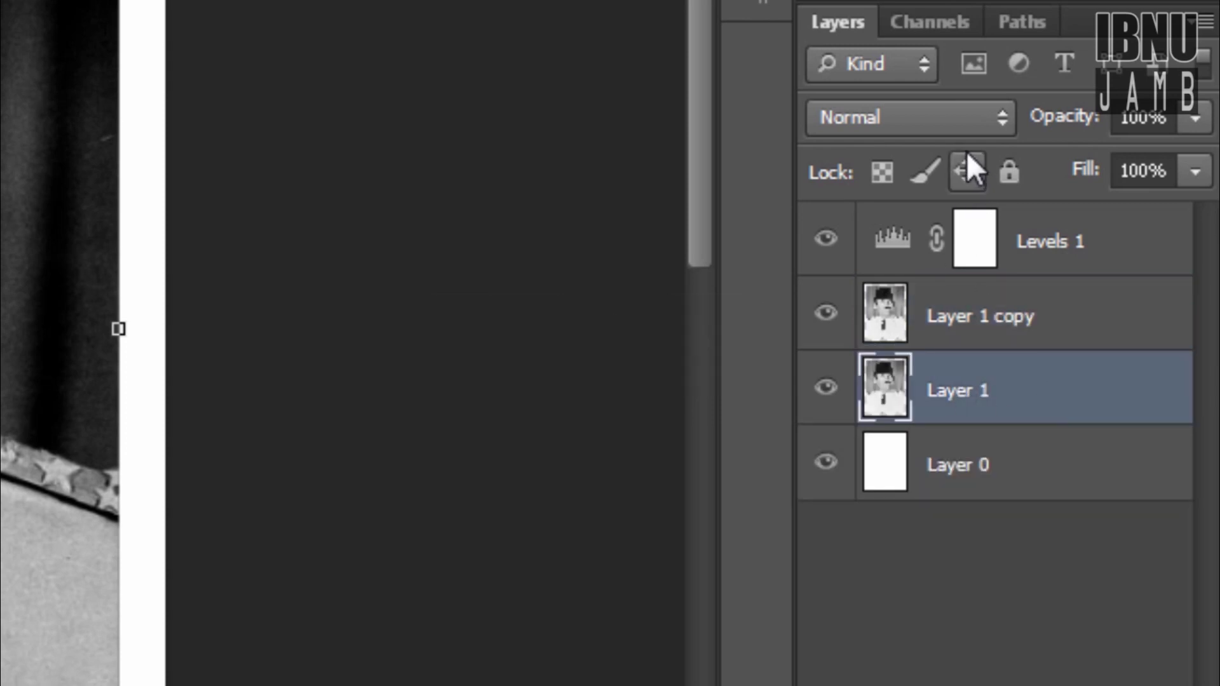
{"action": "left_click", "coordinate": [1010, 173]}
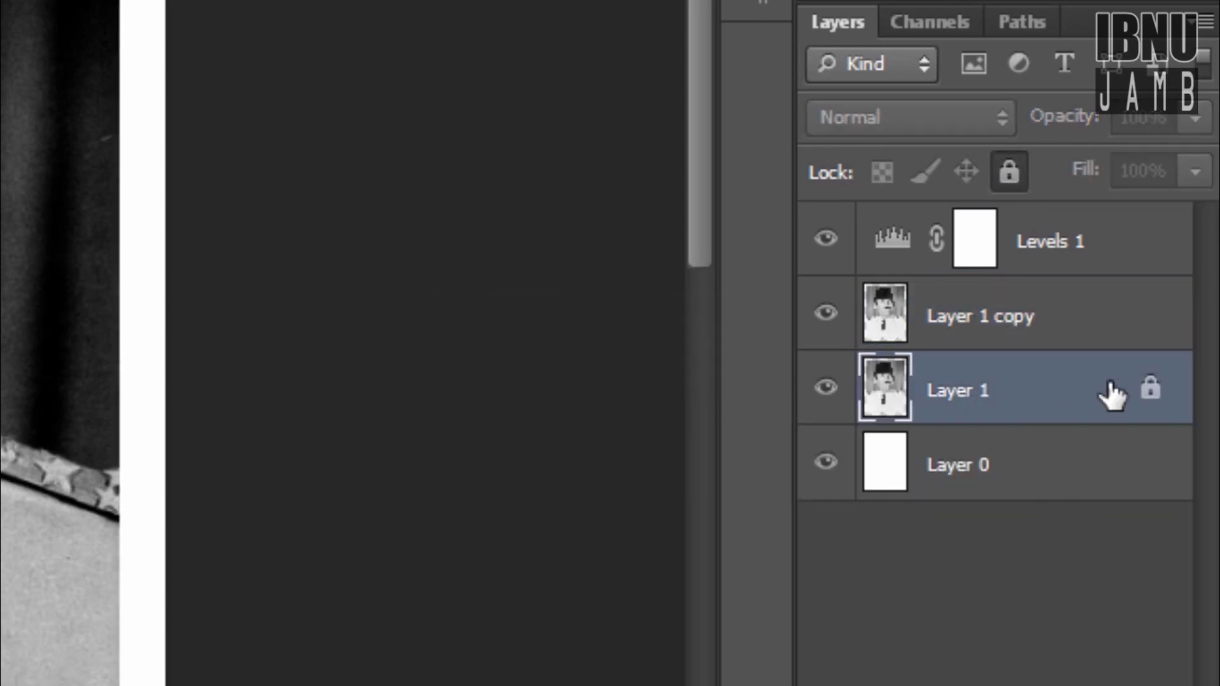
Clip the Levels adjustment so it affects only Layer 1 copy.
{"action": "left_click", "coordinate": [963, 321]}
{"action": "left_click", "coordinate": [1048, 257]}
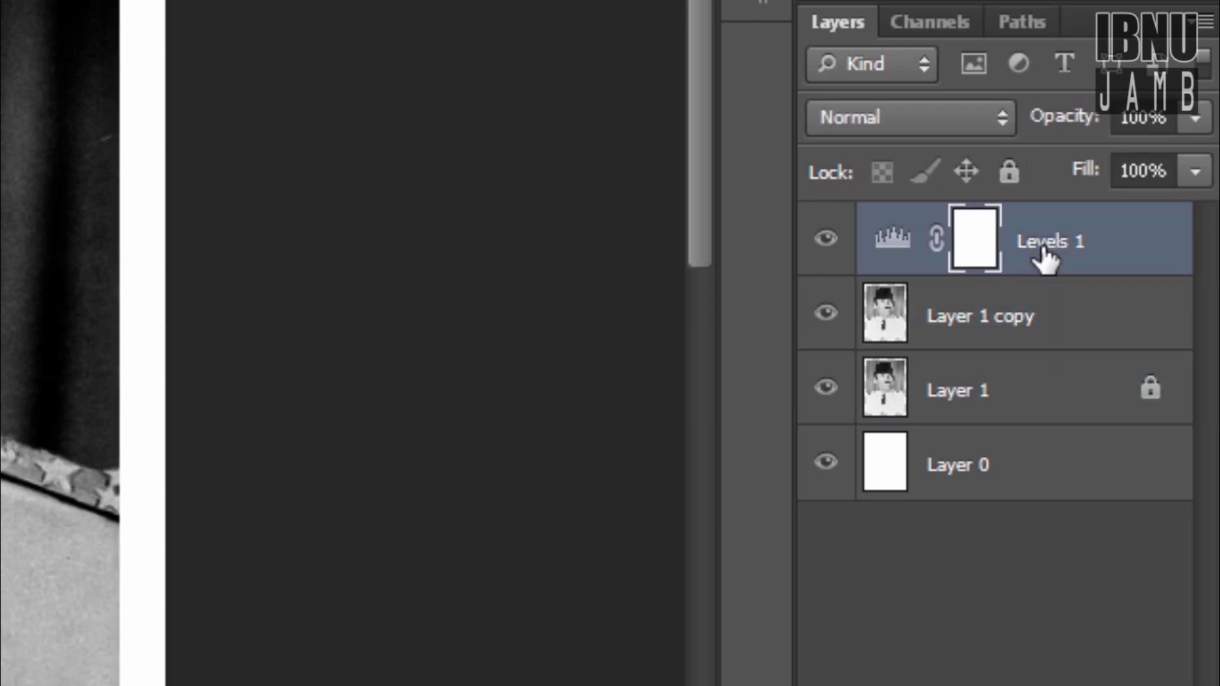
{"action": "left_click", "coordinate": [910, 254]}
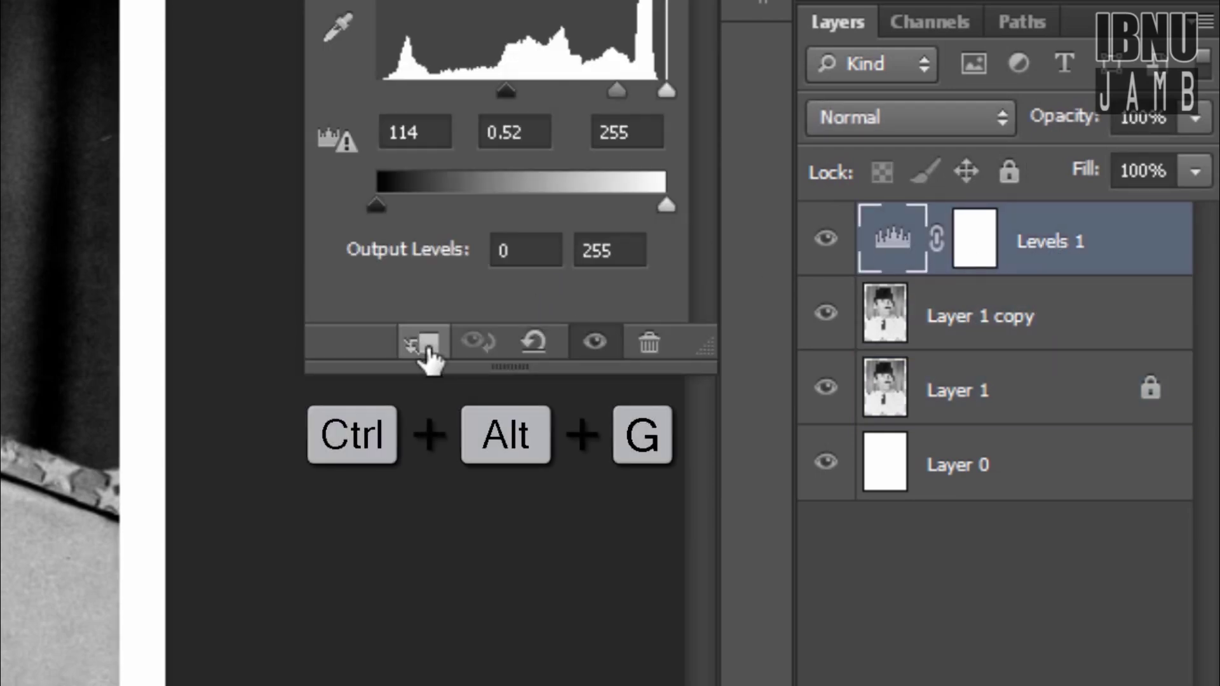
{"action": "left_click", "coordinate": [423, 344]}
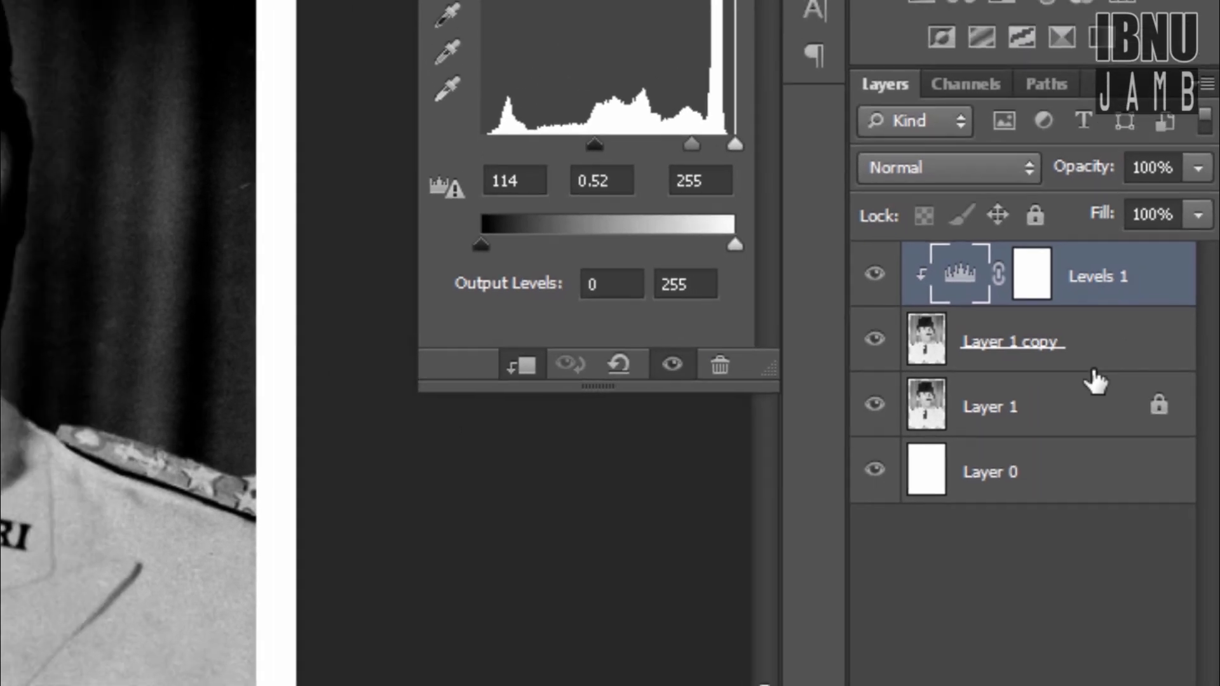
{"action": "left_click", "coordinate": [1138, 424]}
{"action": "left_click", "coordinate": [83, 13]}
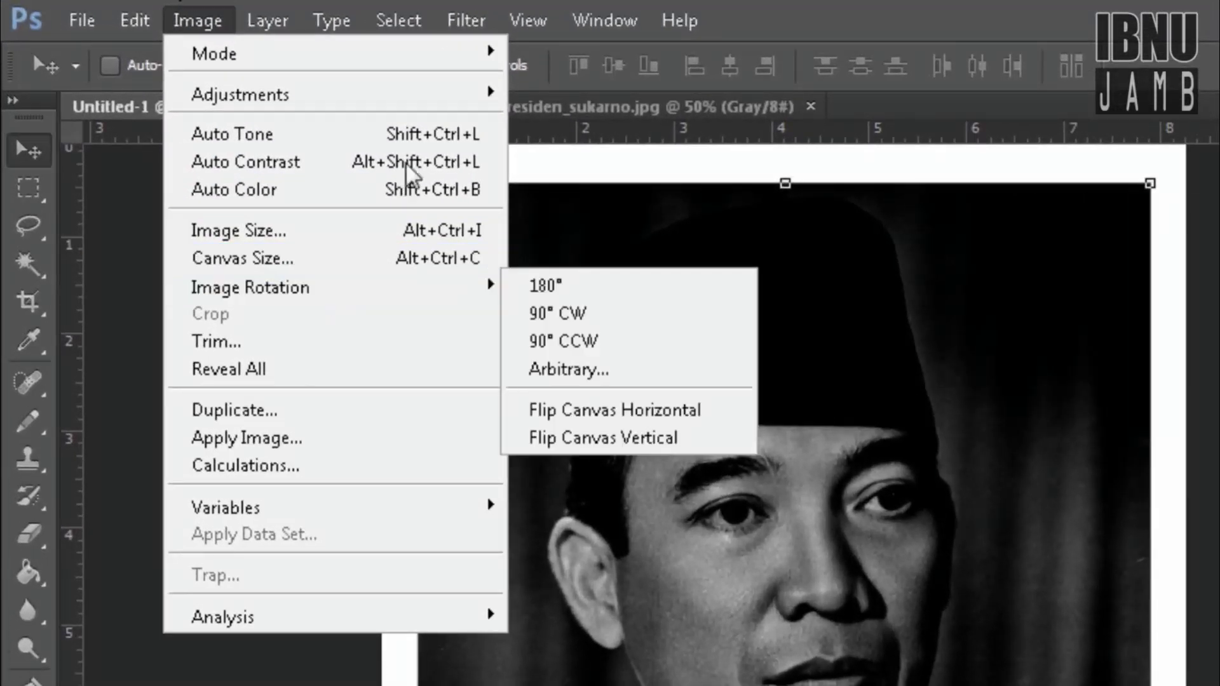
{"action": "mouse_move", "coordinate": [240, 94]}
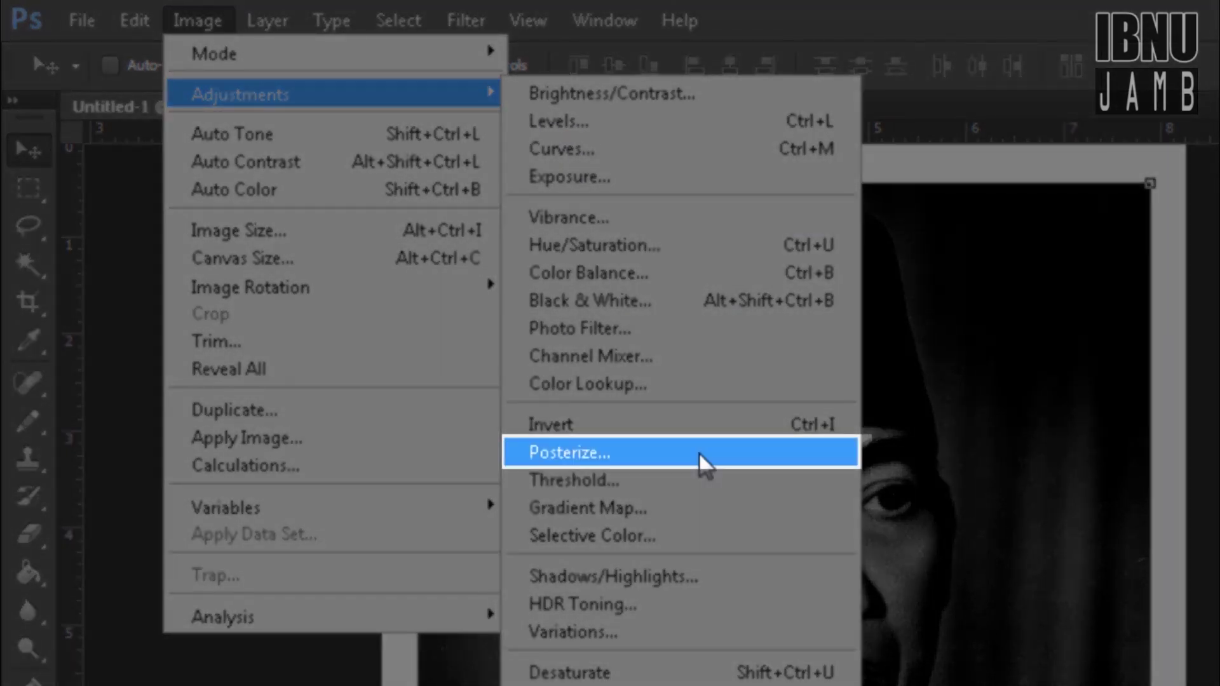
Posterize Layer 1 copy down to a few flat black, grey and white tones.
{"action": "left_click", "coordinate": [702, 463]}
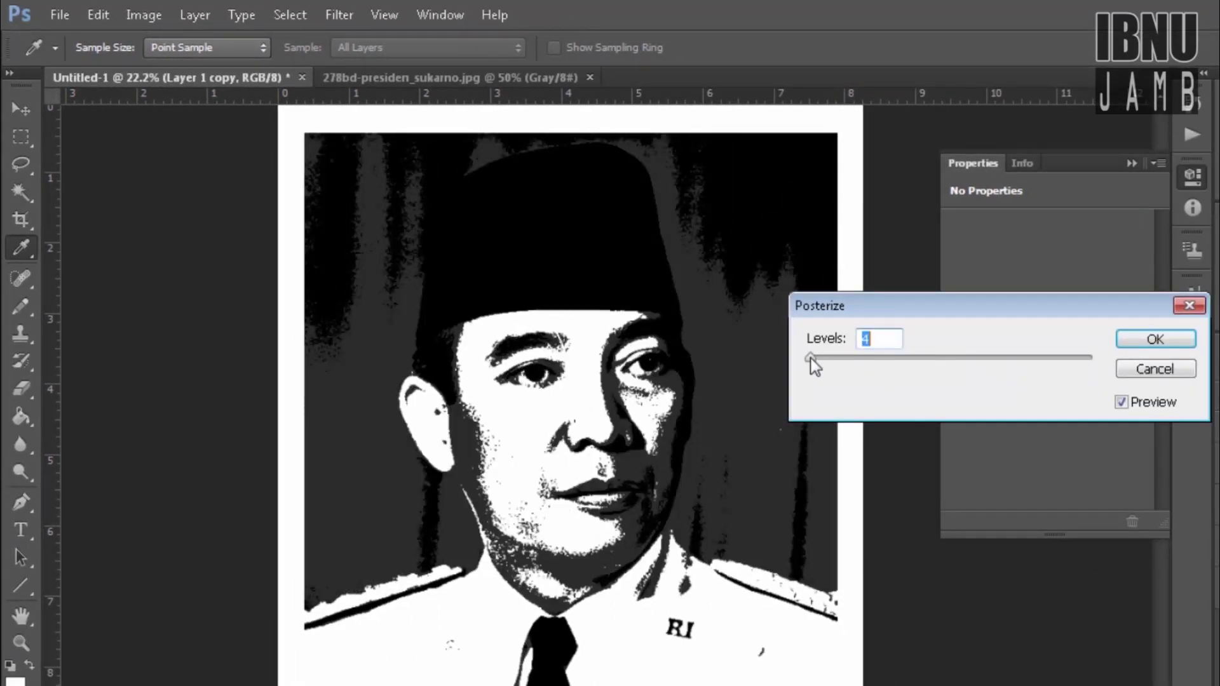
{"action": "left_click_drag", "start_coordinate": [811, 358], "coordinate": [812, 360]}
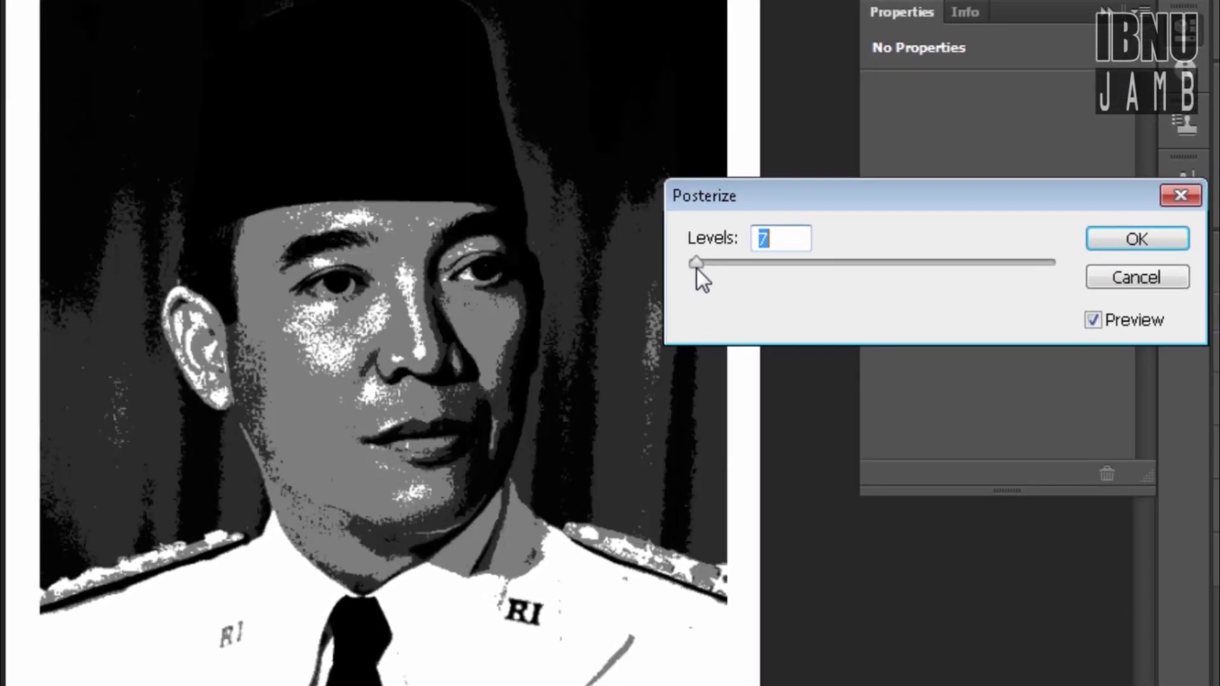
{"action": "left_click_drag", "start_coordinate": [696, 268], "coordinate": [694, 270]}
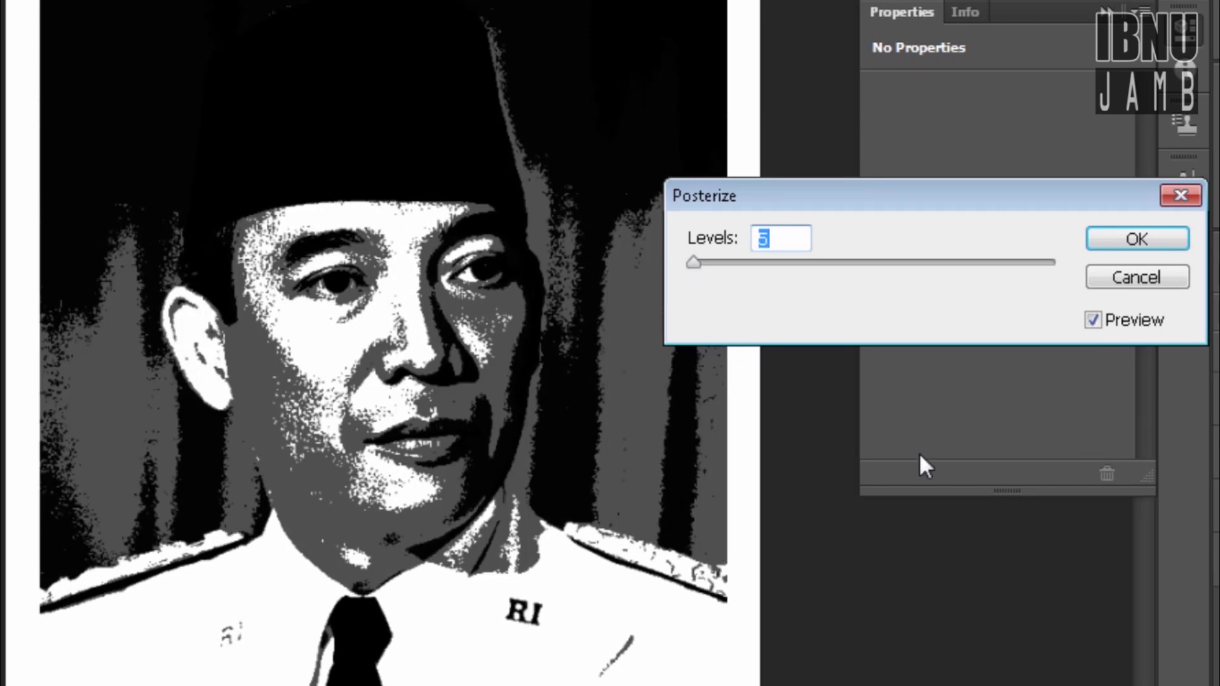
{"action": "left_click", "coordinate": [1130, 235]}
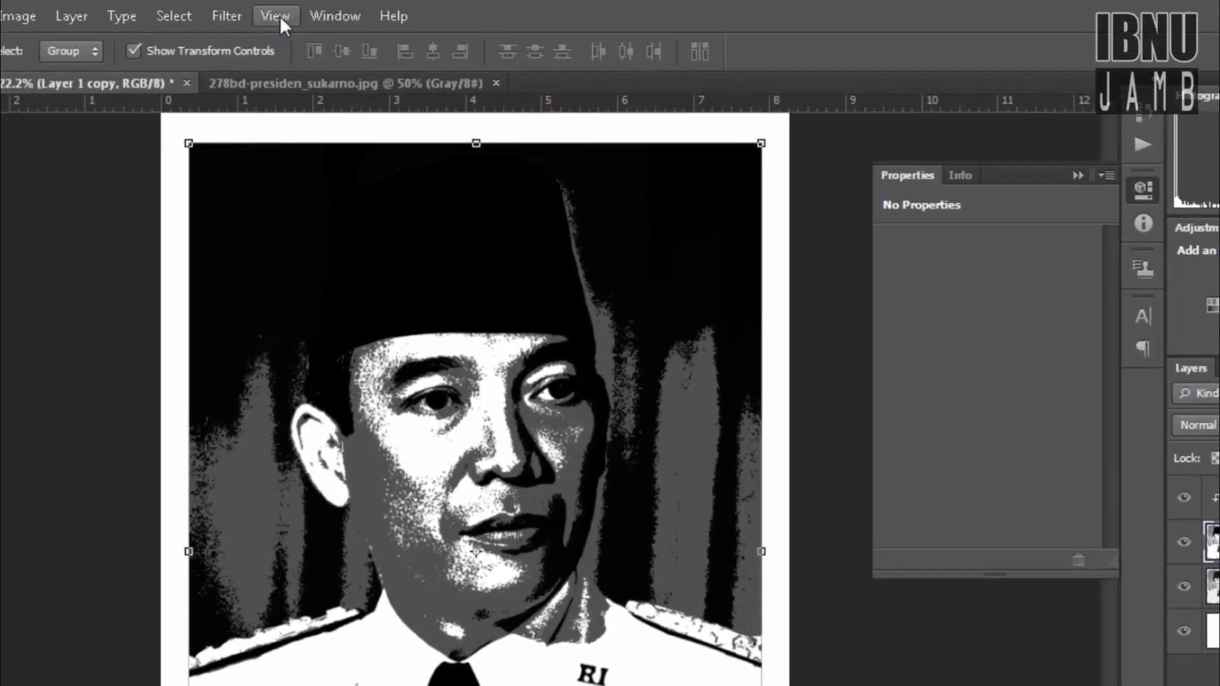
{"action": "left_click", "coordinate": [205, 19]}
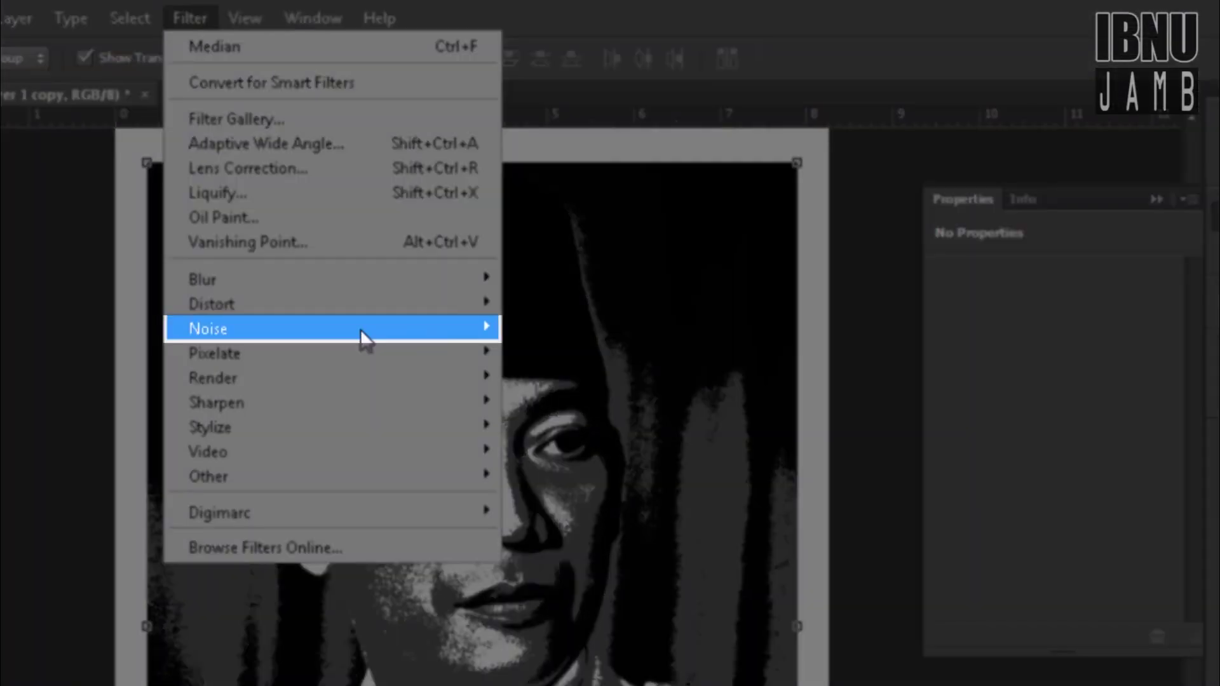
{"action": "mouse_move", "coordinate": [305, 483]}
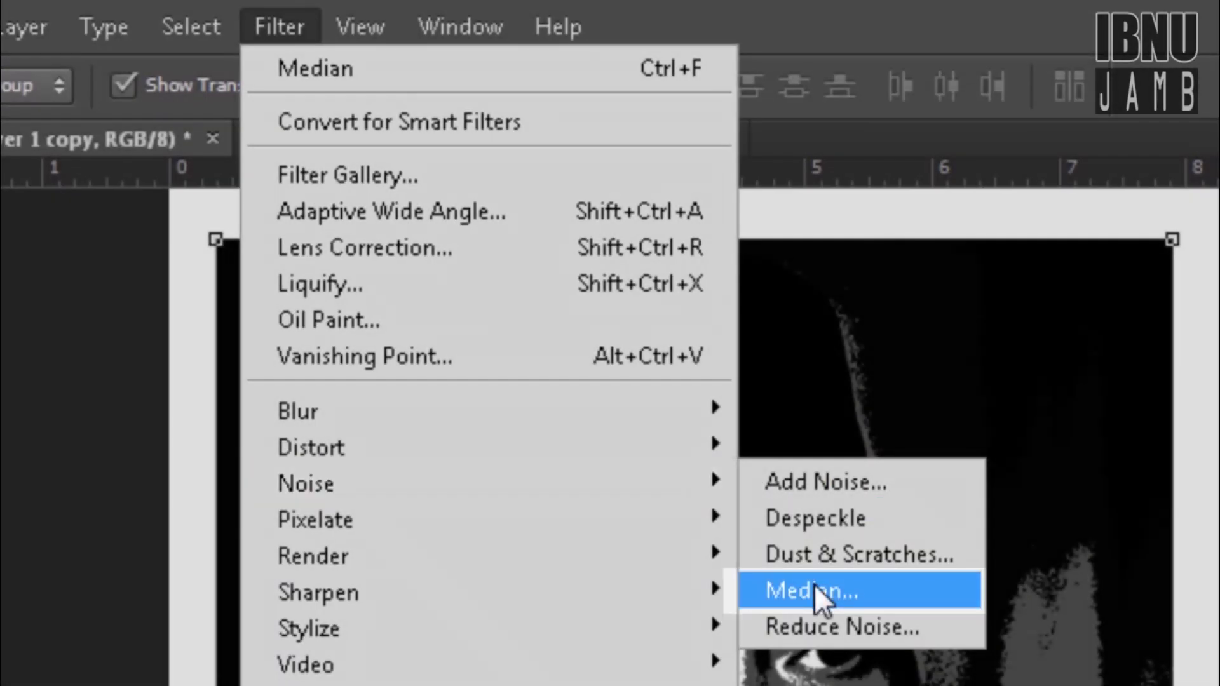
Apply a Median noise filter with a 10-pixel radius to the posterized copy.
{"action": "left_click", "coordinate": [815, 590]}
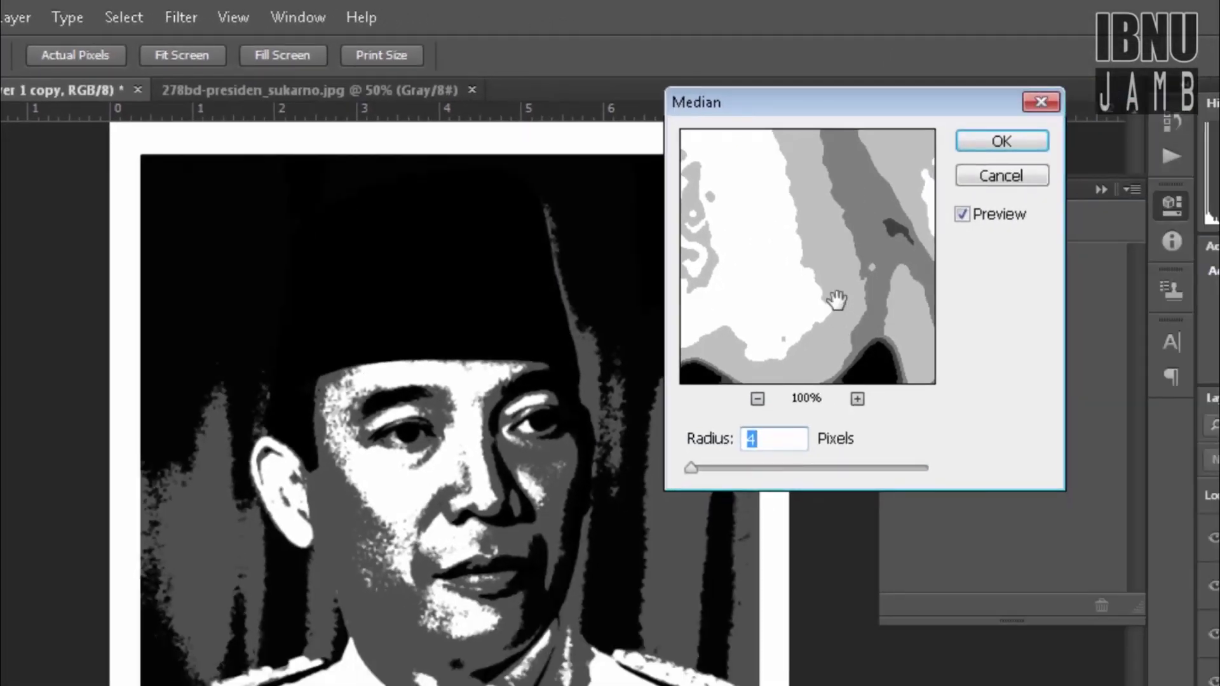
{"action": "mouse_move", "coordinate": [836, 300]}
{"action": "left_mouse_down"}
{"action": "mouse_move", "coordinate": [882, 234]}
{"action": "mouse_move", "coordinate": [817, 240]}
{"action": "mouse_move", "coordinate": [874, 350]}
{"action": "left_mouse_up"}
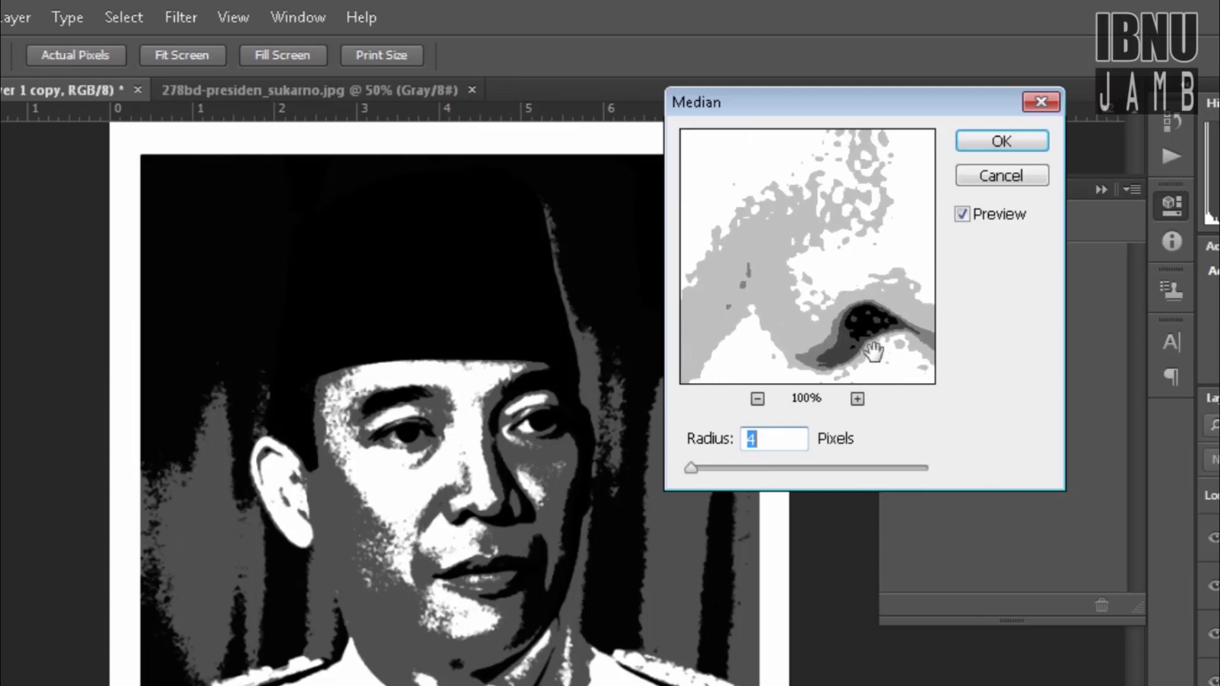
{"action": "left_click_drag", "start_coordinate": [692, 468], "coordinate": [700, 468]}
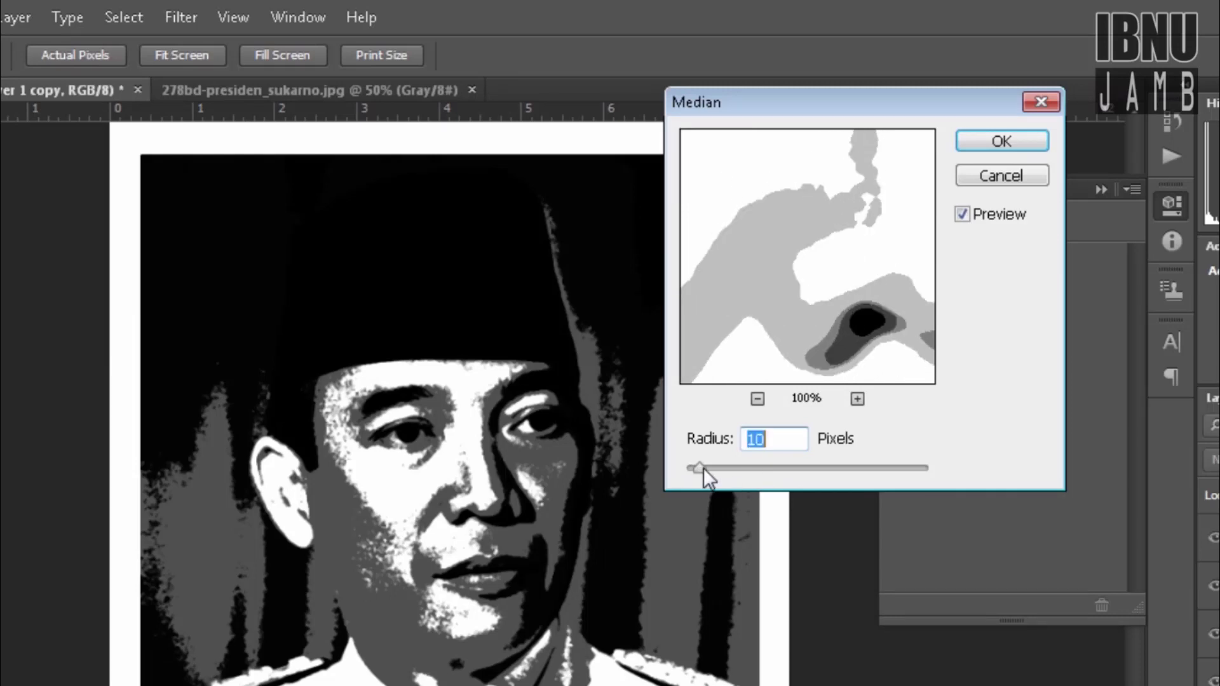
{"action": "mouse_move", "coordinate": [797, 239]}
{"action": "left_mouse_down"}
{"action": "mouse_move", "coordinate": [756, 332]}
{"action": "mouse_move", "coordinate": [822, 212]}
{"action": "mouse_move", "coordinate": [822, 248]}
{"action": "mouse_move", "coordinate": [836, 228]}
{"action": "mouse_move", "coordinate": [742, 233]}
{"action": "left_mouse_up"}
{"action": "left_click_drag", "start_coordinate": [771, 297], "coordinate": [847, 289]}
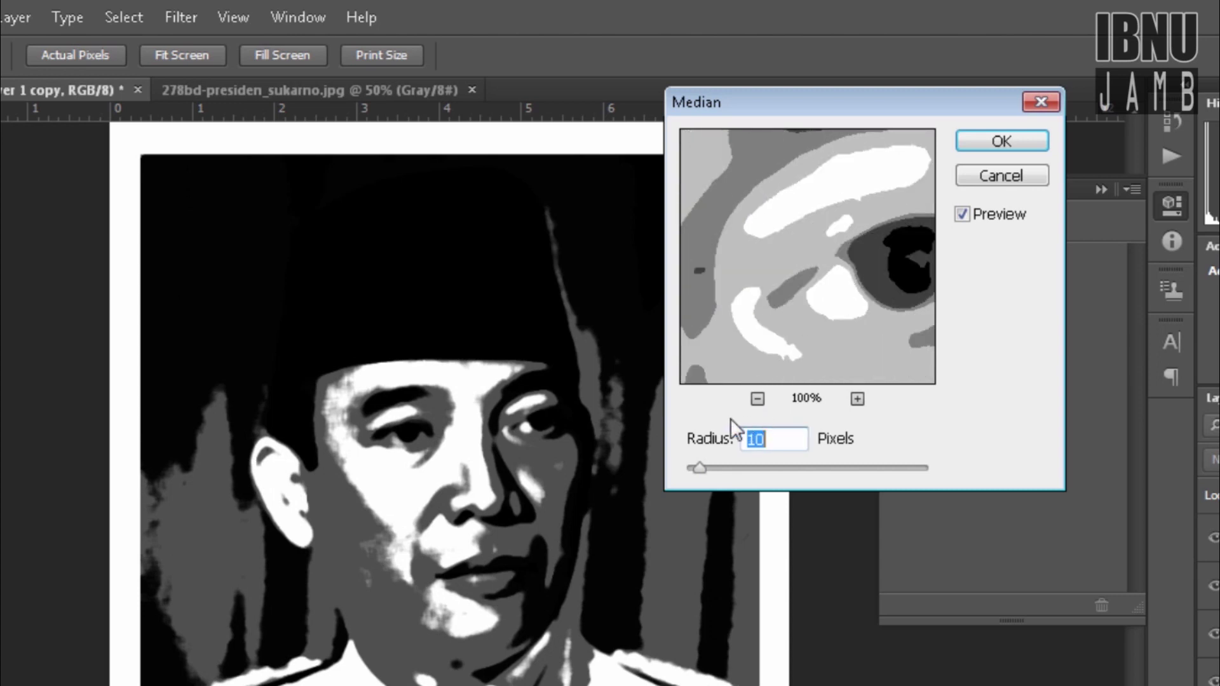
{"action": "left_click", "coordinate": [757, 399]}
{"action": "left_click", "coordinate": [757, 399]}
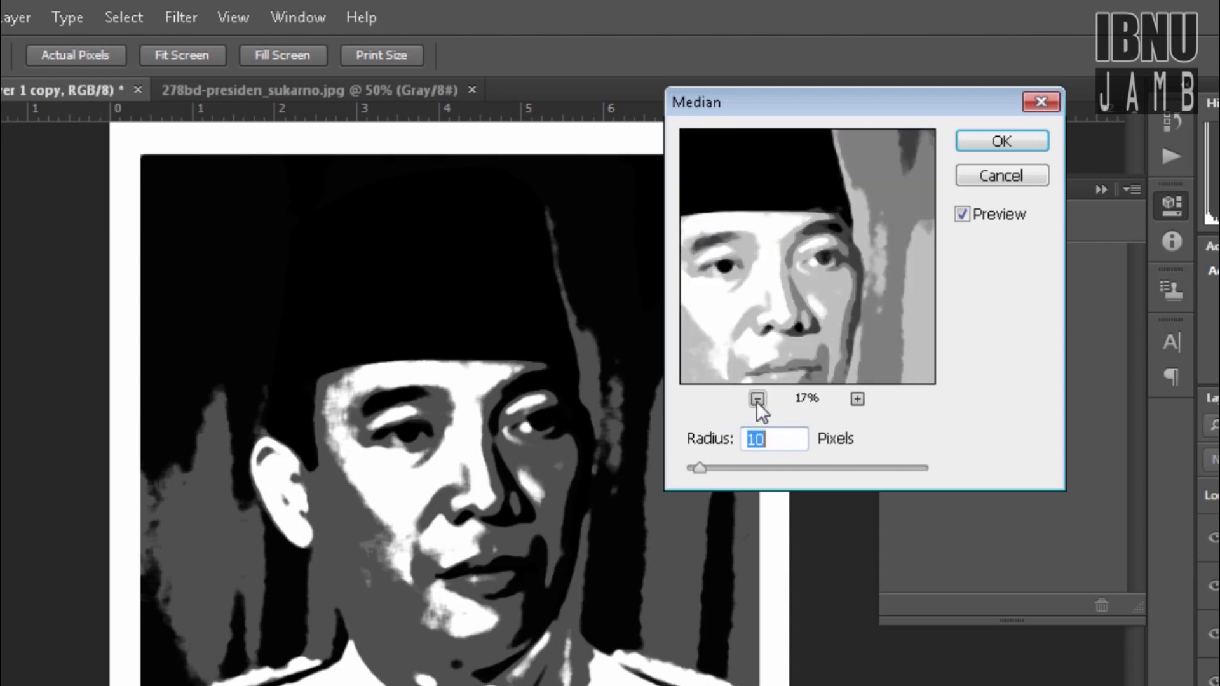
{"action": "left_click_drag", "start_coordinate": [807, 316], "coordinate": [825, 311]}
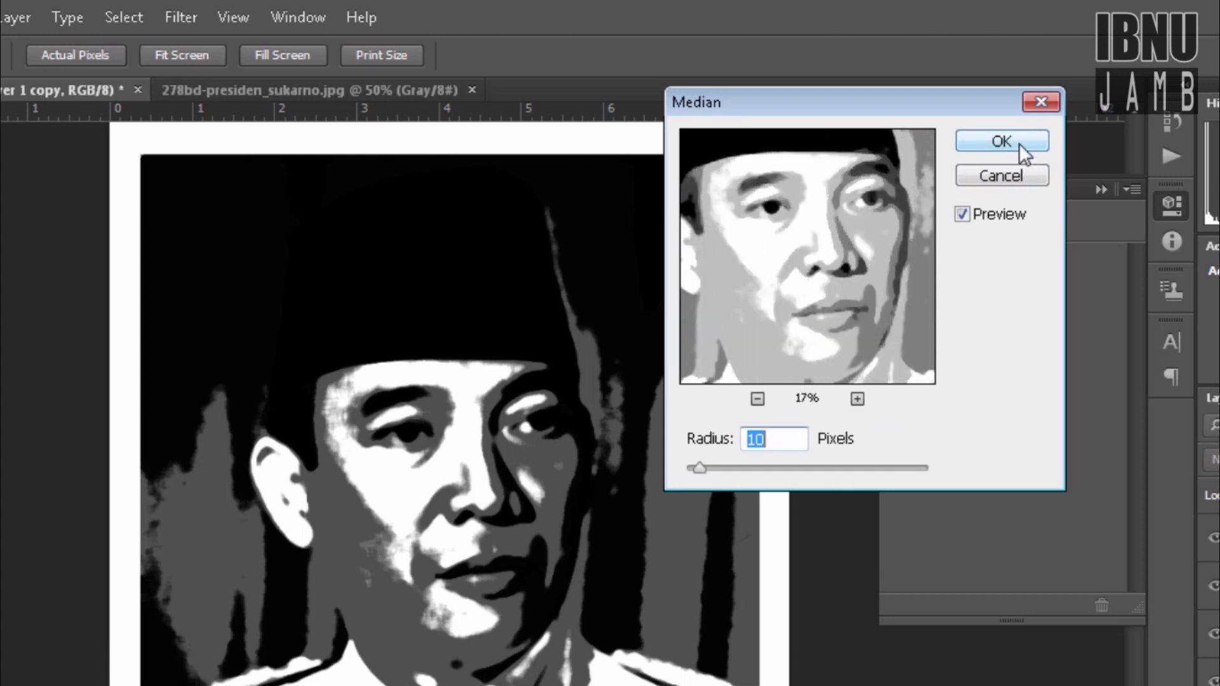
{"action": "left_click", "coordinate": [1020, 144]}
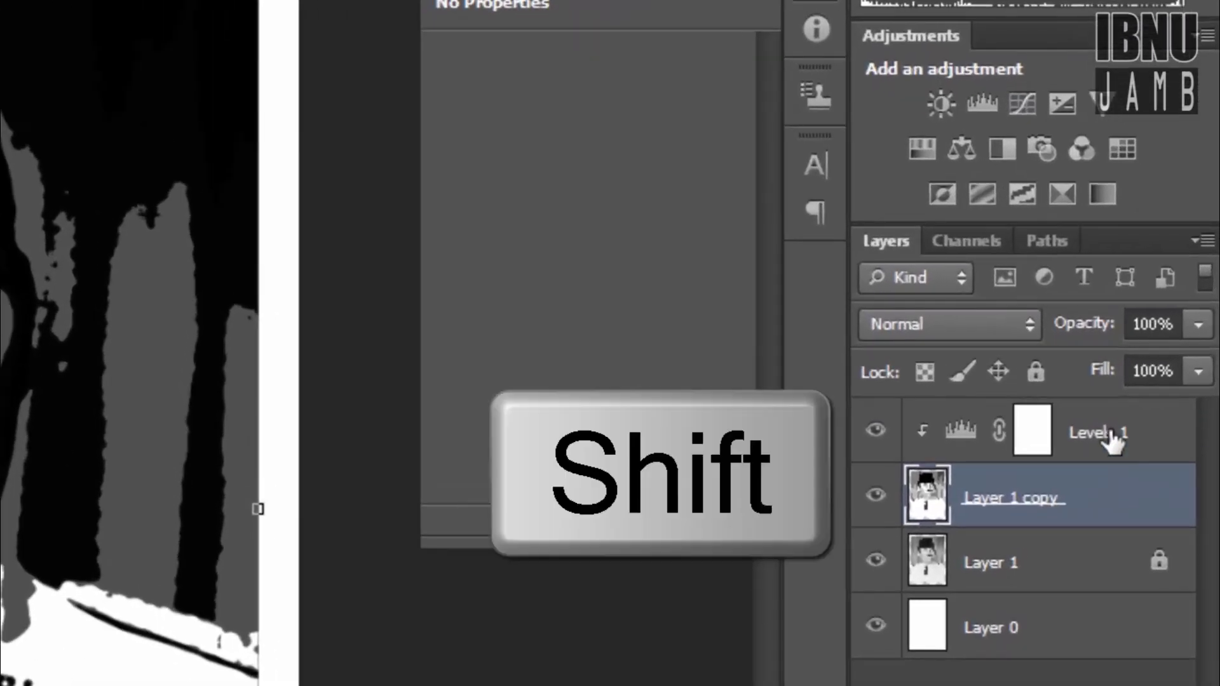
Merge Levels 1 into the smoothed copy, then Magic Wand-select all white areas non-contiguously.
{"action": "left_click", "coordinate": [1108, 435], "text": "shift"}
{"action": "right_click", "coordinate": [1089, 518]}
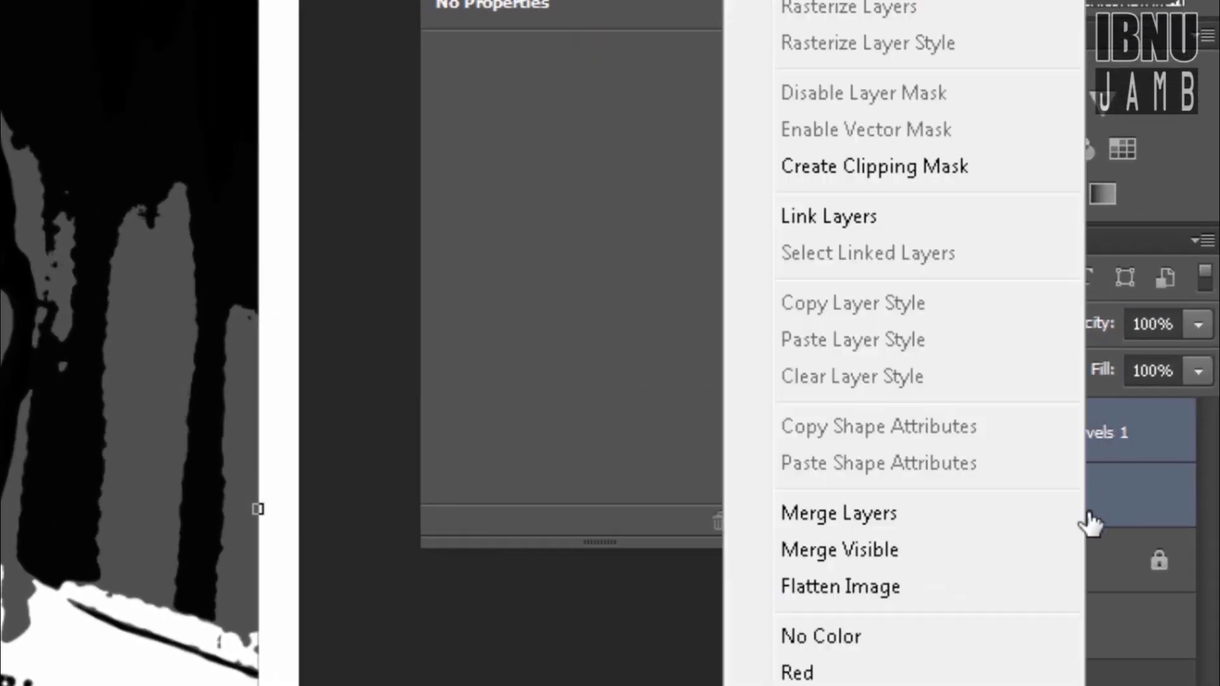
{"action": "left_click", "coordinate": [957, 507]}
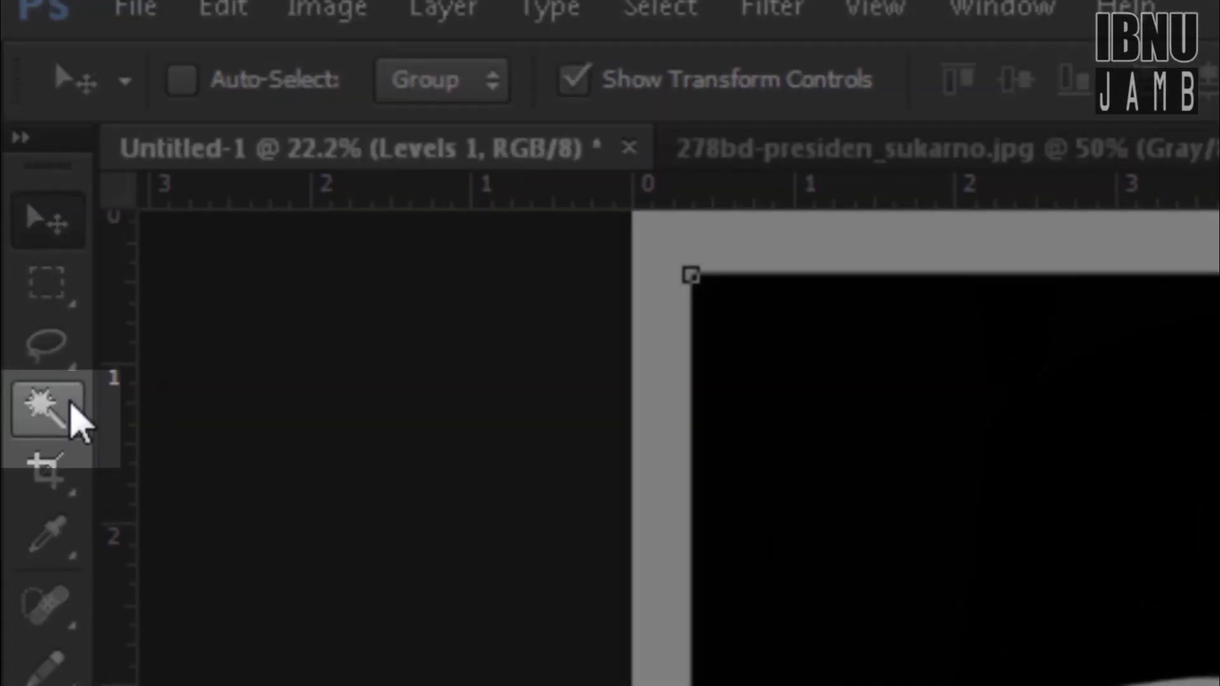
{"action": "left_click", "coordinate": [69, 402]}
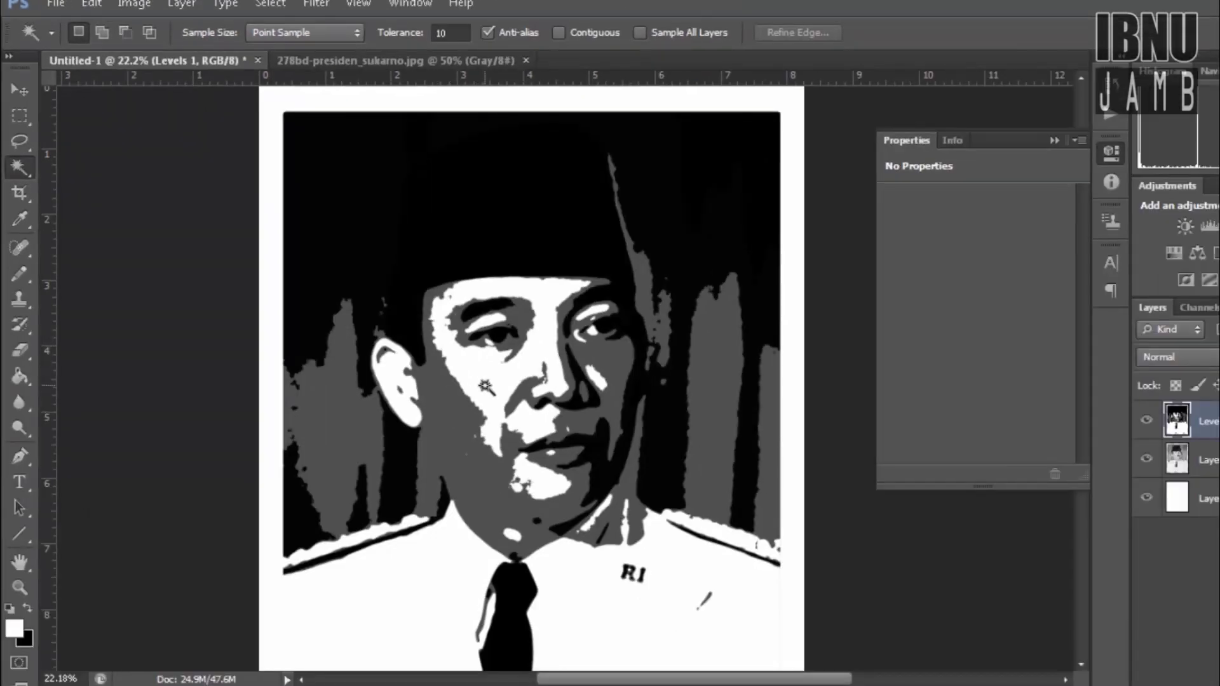
{"action": "left_click", "coordinate": [485, 386]}
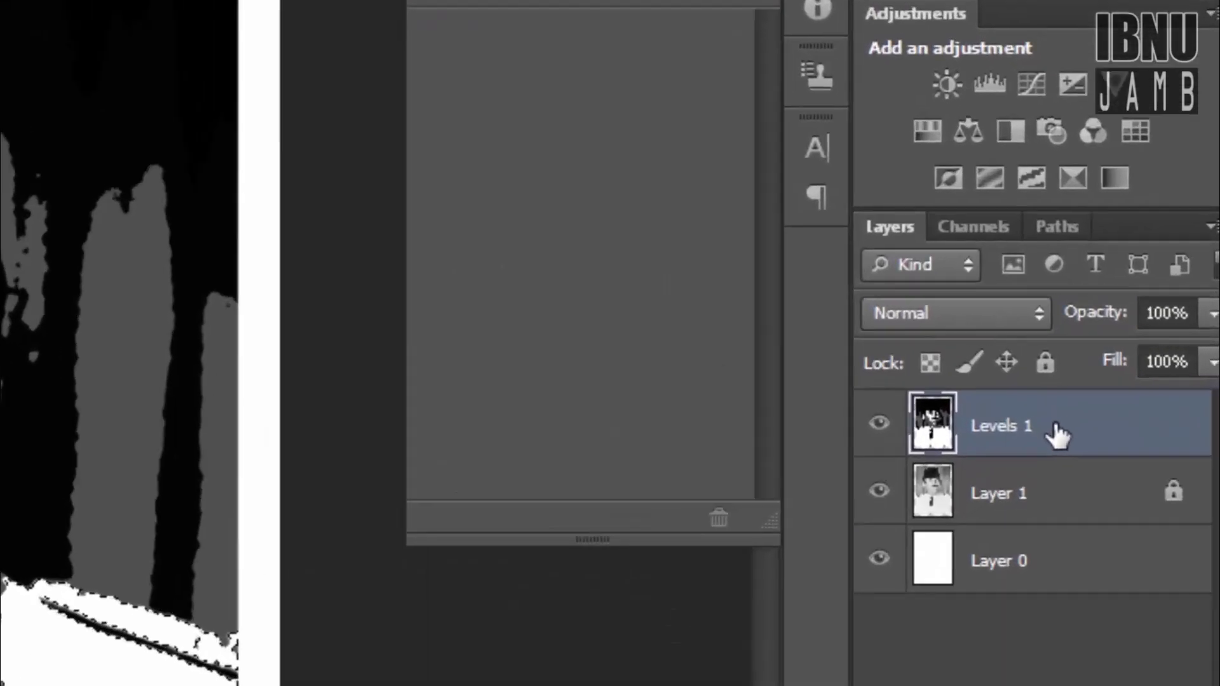
Copy the white, grey and black tone areas onto three separate new layers.
{"action": "key", "text": "ctrl+j"}
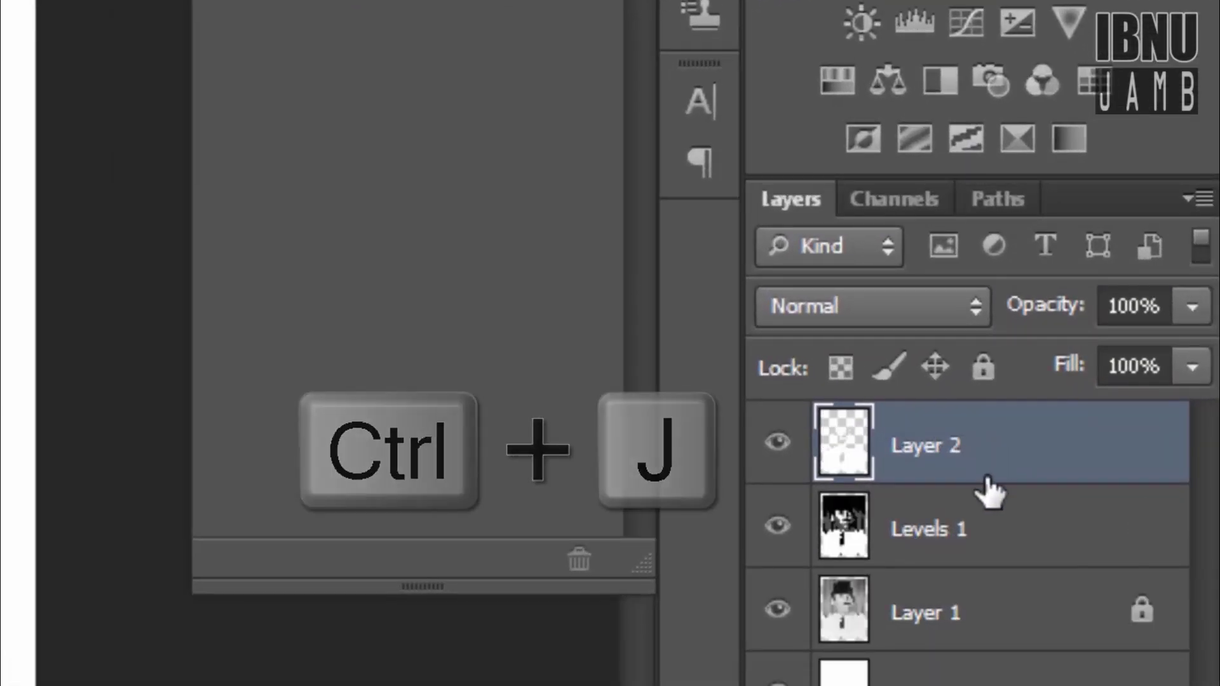
{"action": "left_click", "coordinate": [982, 540]}
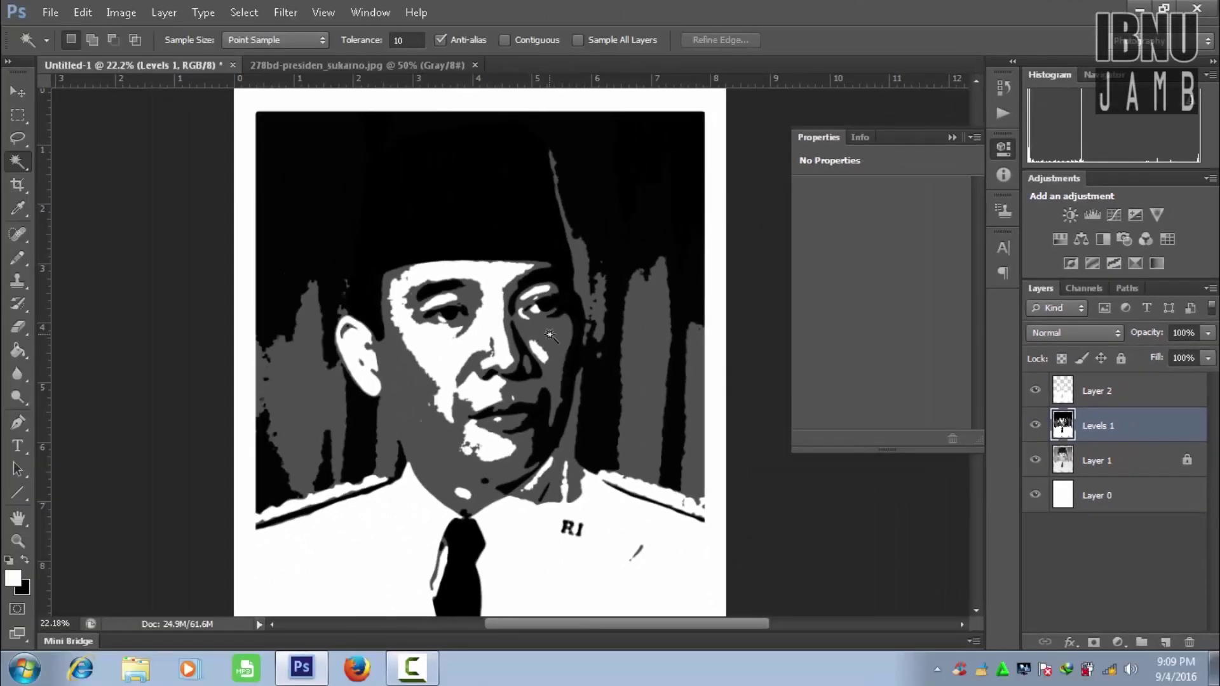
{"action": "left_click", "coordinate": [550, 334]}
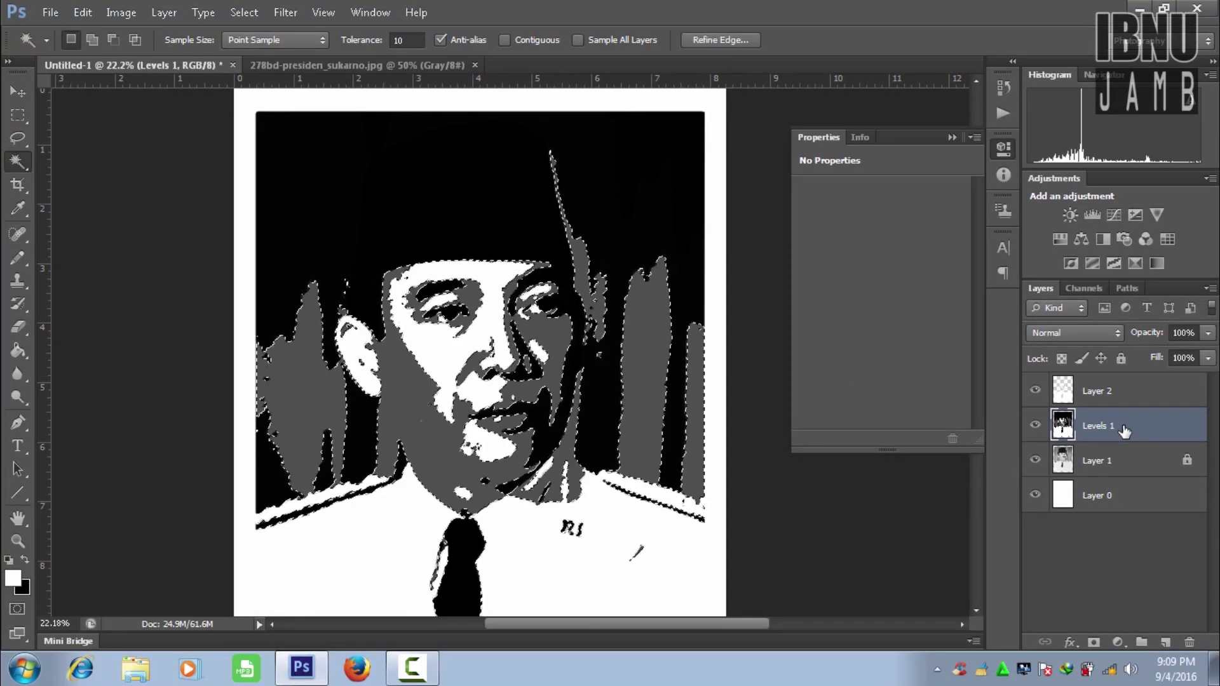
{"action": "key", "text": "ctrl+shift+c"}
{"action": "key", "text": "ctrl+v"}
{"action": "left_click", "coordinate": [1112, 464]}
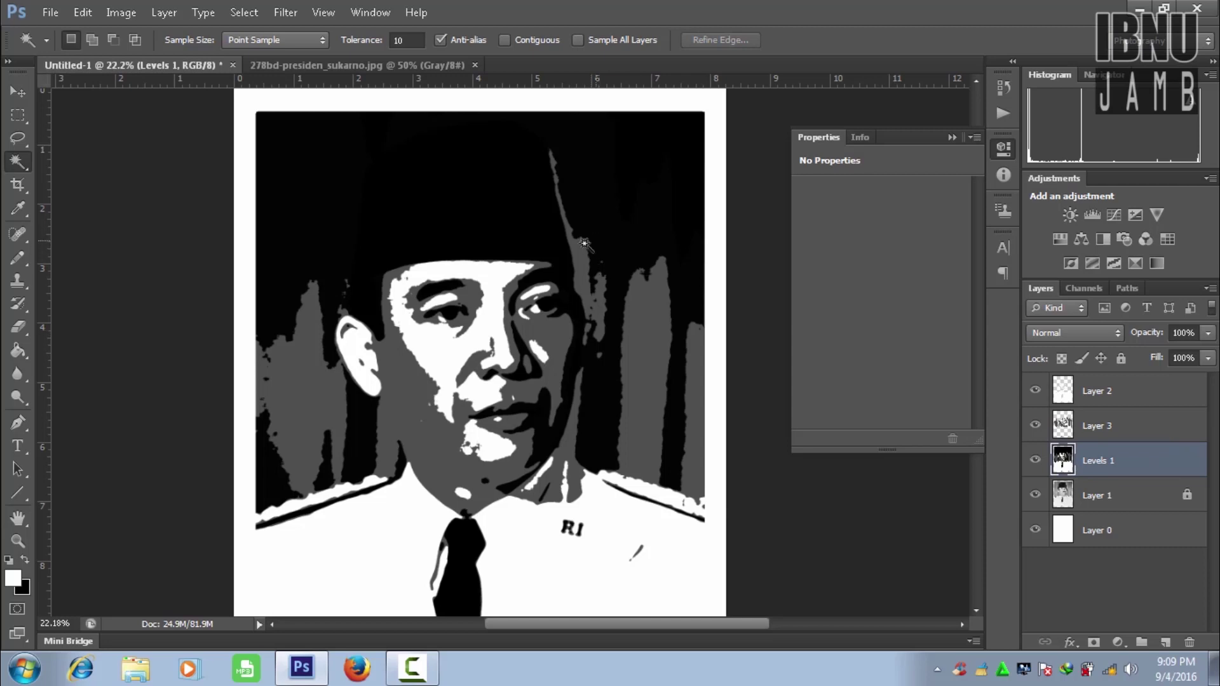
{"action": "left_click", "coordinate": [509, 222]}
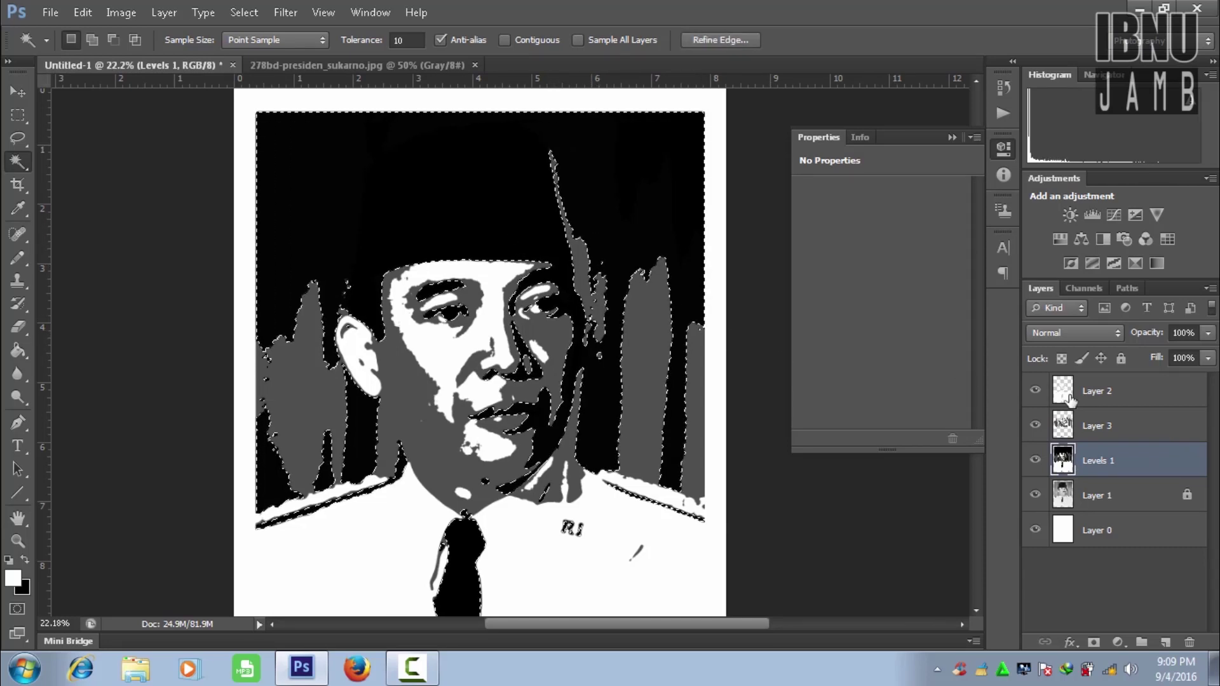
{"action": "key", "text": "ctrl+shift+c"}
{"action": "key", "text": "ctrl+v"}
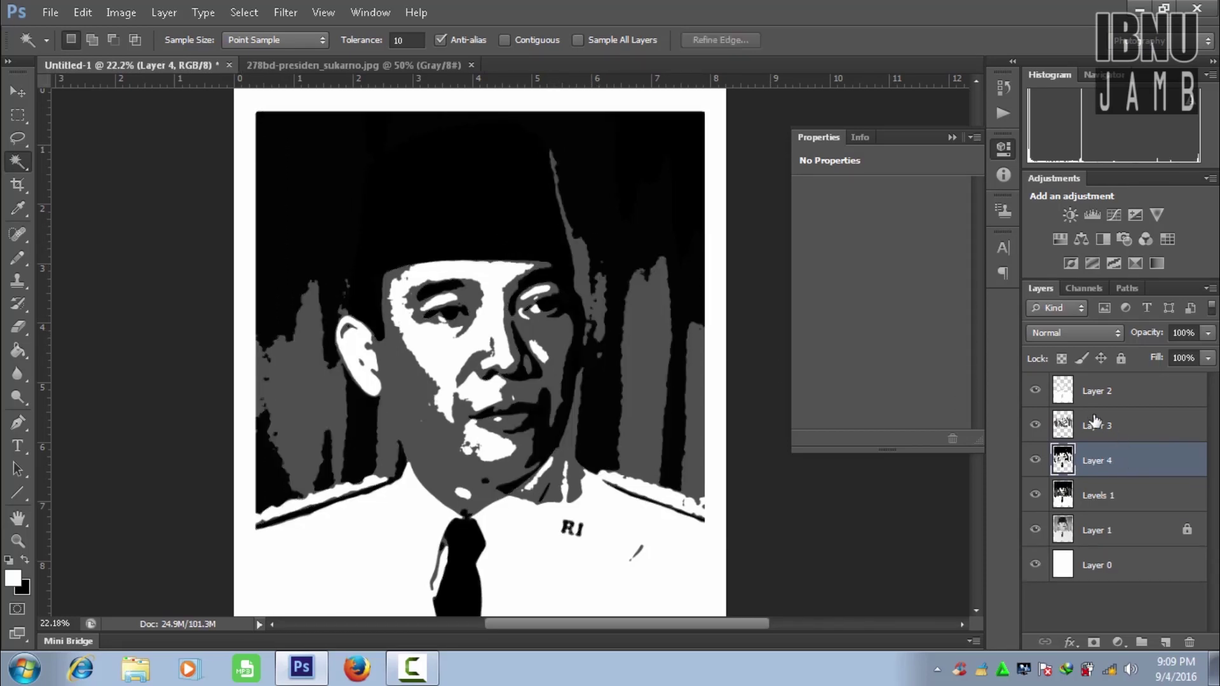
{"action": "double_click", "coordinate": [1098, 392]}
Rename Layers 2–4 White, Grey and Black, and add an empty layer below Black.
{"action": "type", "text": "White"}
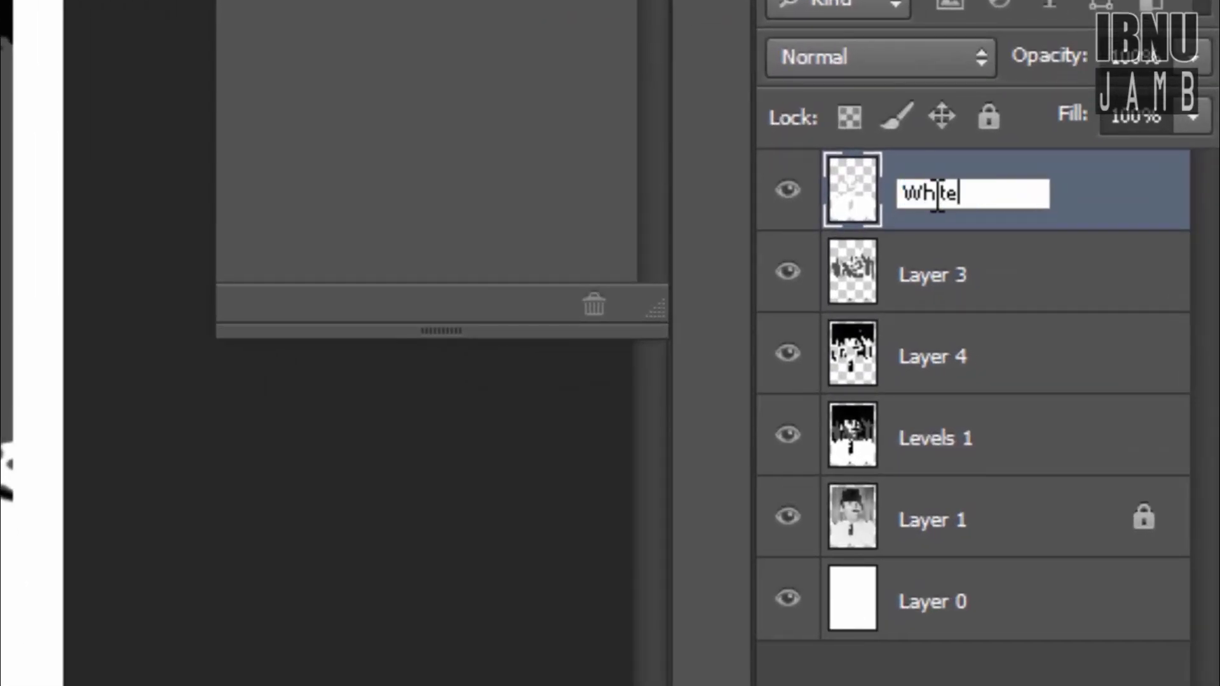
{"action": "double_click", "coordinate": [959, 283]}
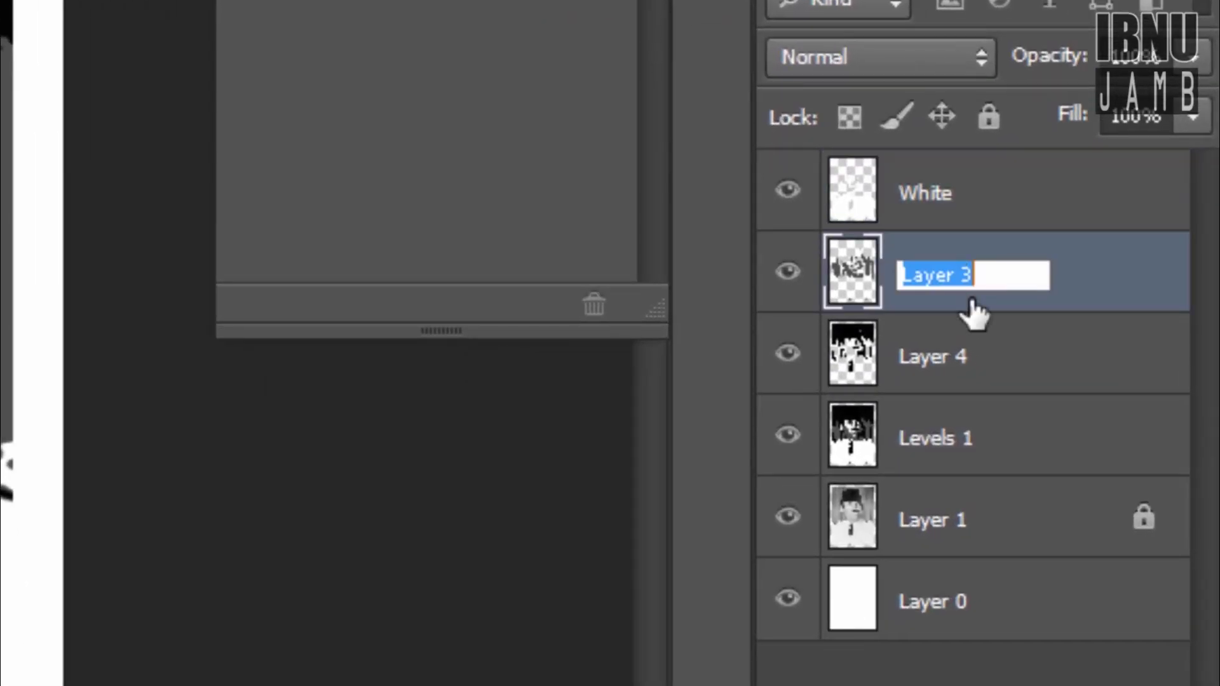
{"action": "type", "text": "Grey"}
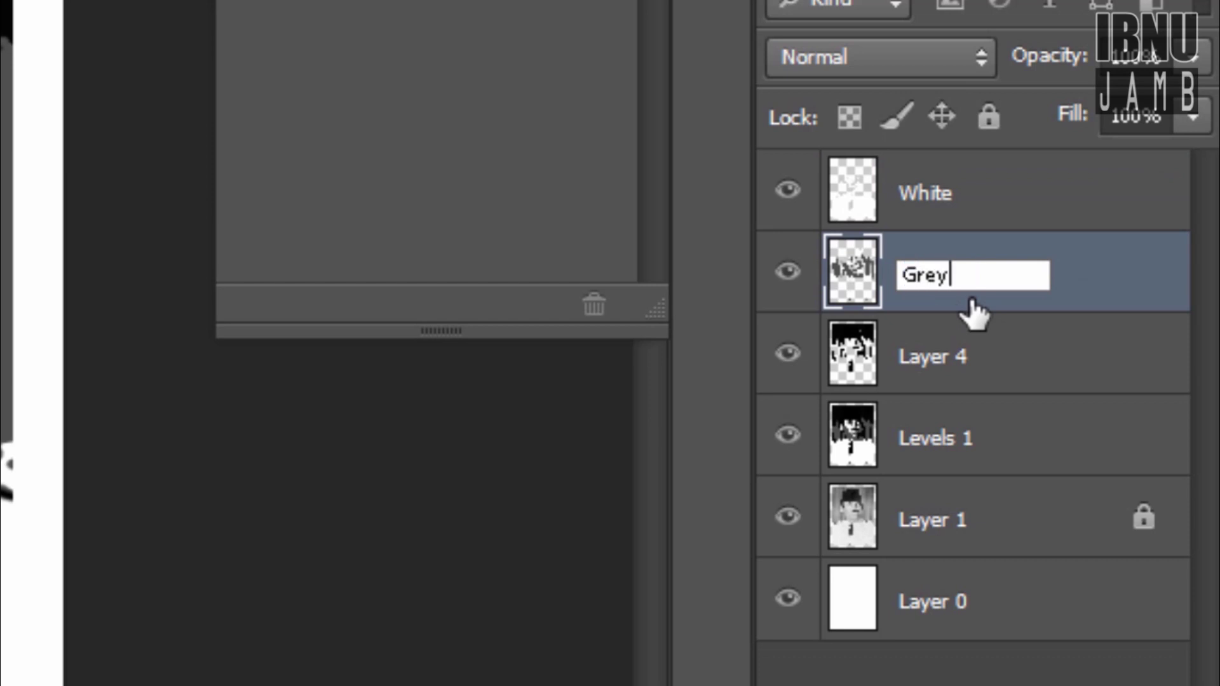
{"action": "key", "text": "Return"}
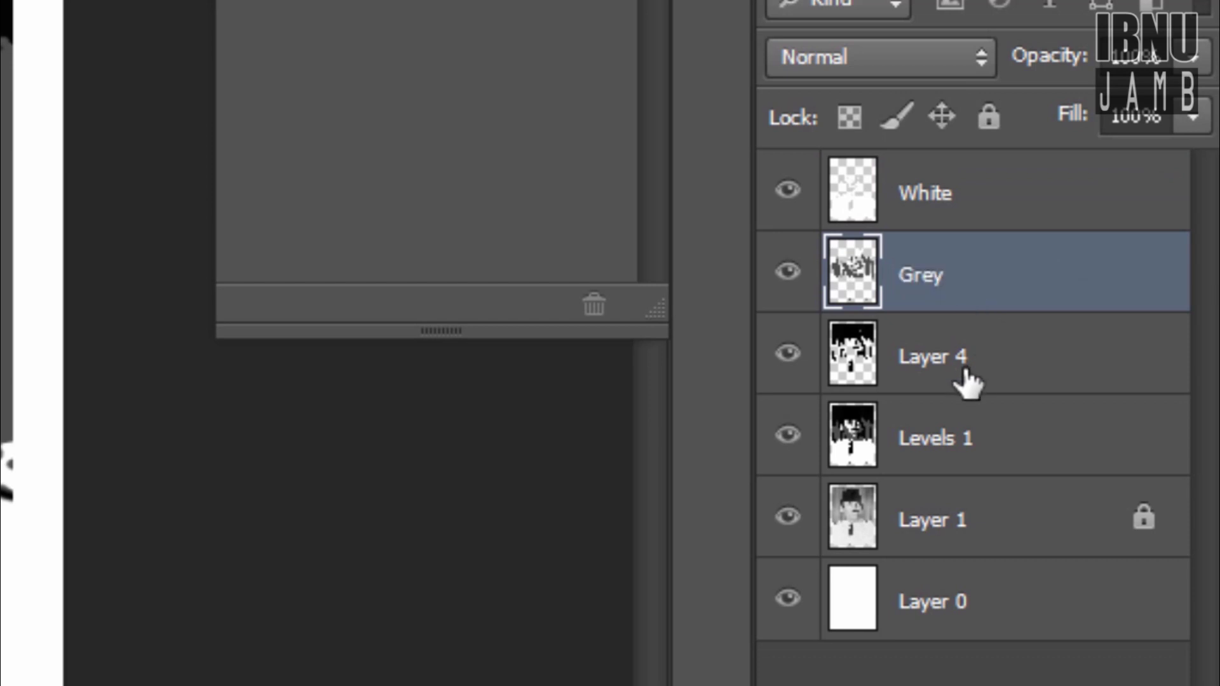
{"action": "double_click", "coordinate": [965, 359]}
{"action": "type", "text": "Black"}
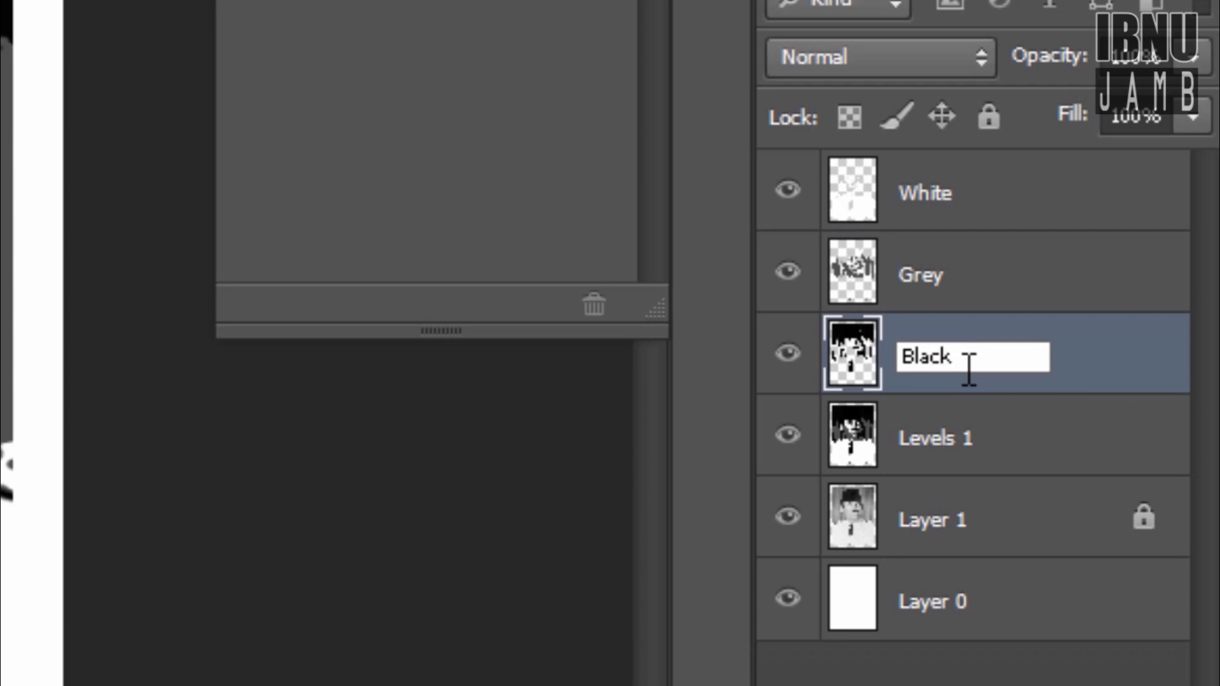
{"action": "key", "text": "Return"}
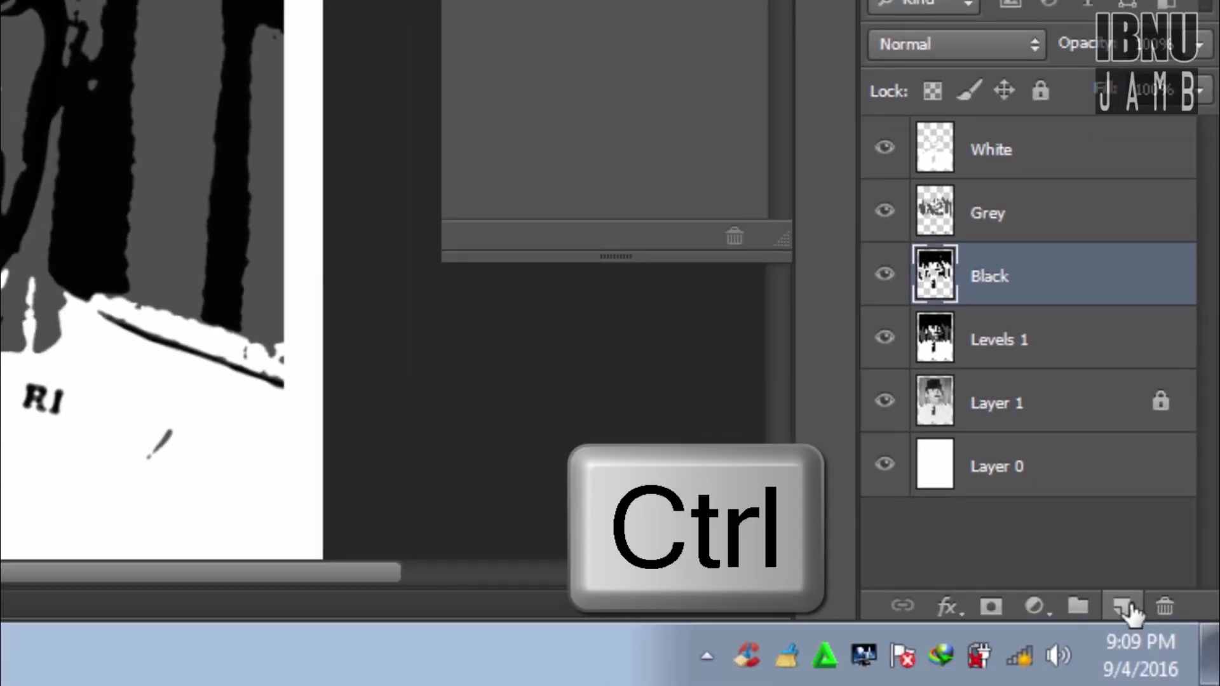
{"action": "left_click", "coordinate": [1126, 607], "text": "ctrl"}
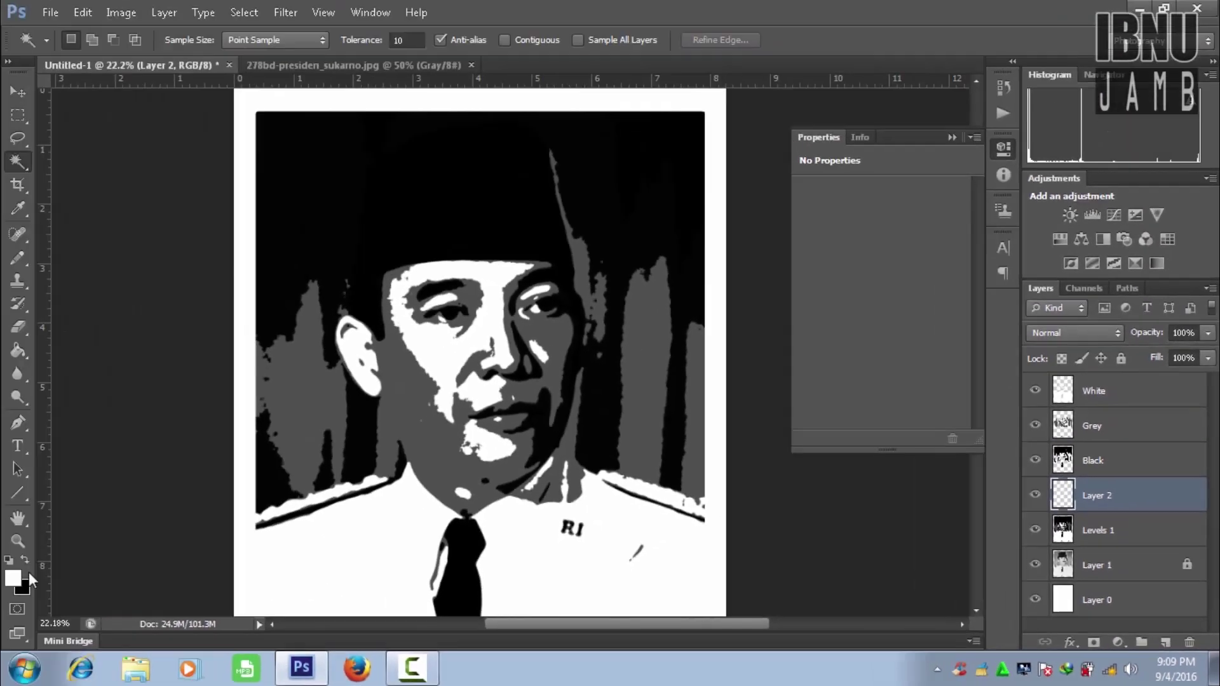
Fill the new Layer 2 with black and hide Levels 1, Layer 1 and Layer 0.
{"action": "key", "text": "ctrl+BackSpace"}
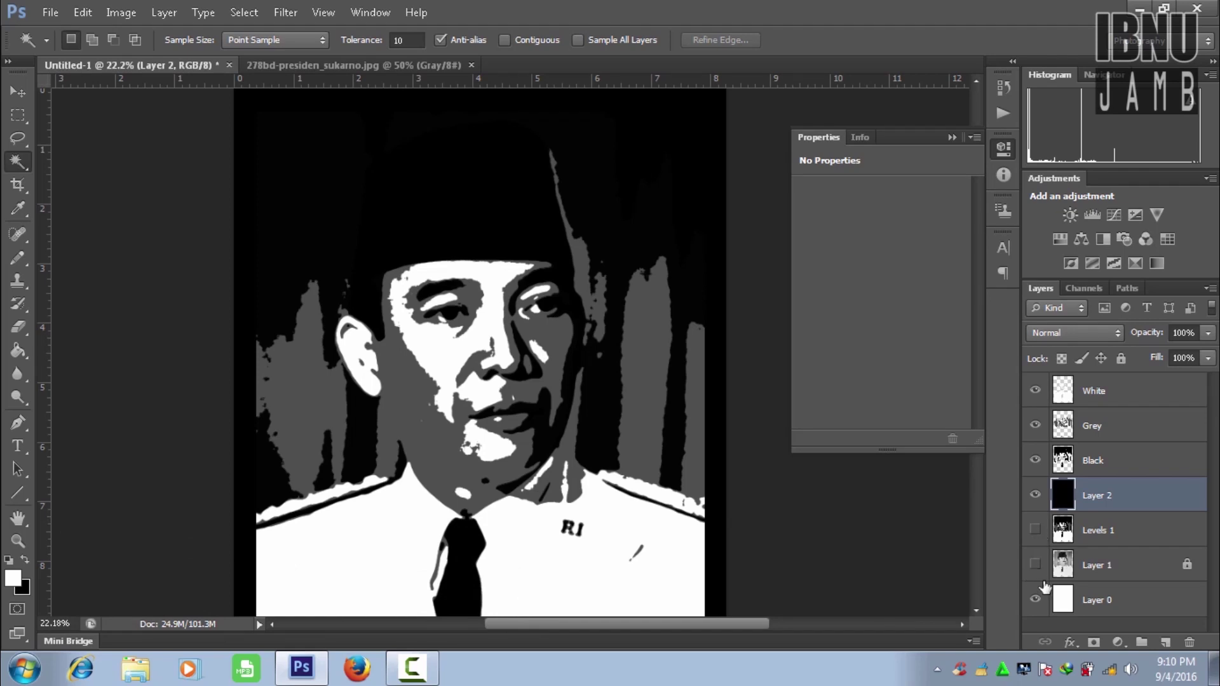
{"action": "left_click", "coordinate": [1100, 462]}
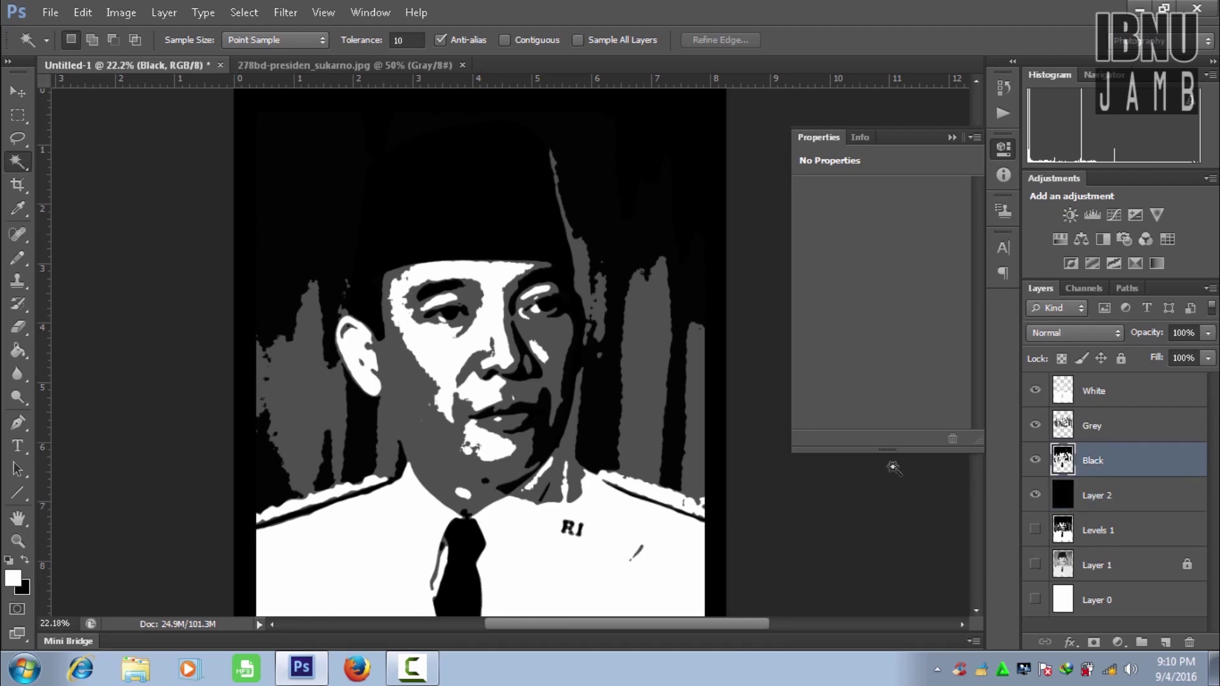
{"action": "left_click", "coordinate": [1115, 435]}
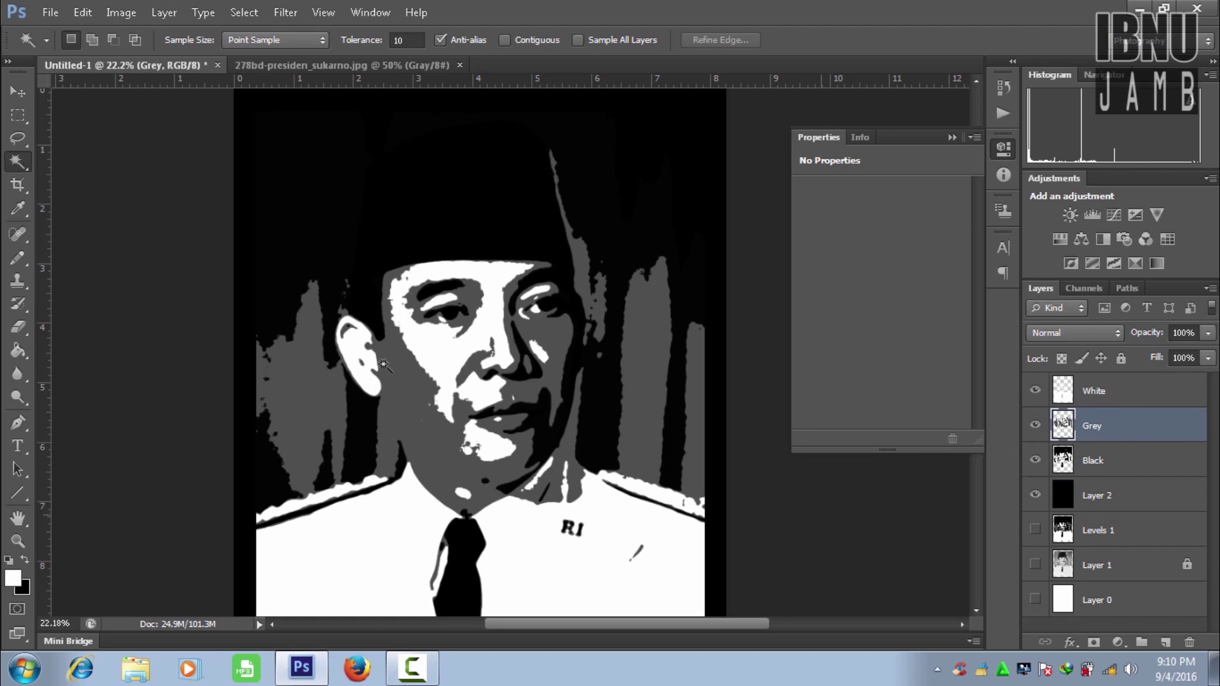
{"action": "scroll", "coordinate": [393, 354], "scroll_direction": "up", "scroll_amount": 2}
{"action": "scroll", "coordinate": [393, 354], "scroll_direction": "up", "scroll_amount": 1}
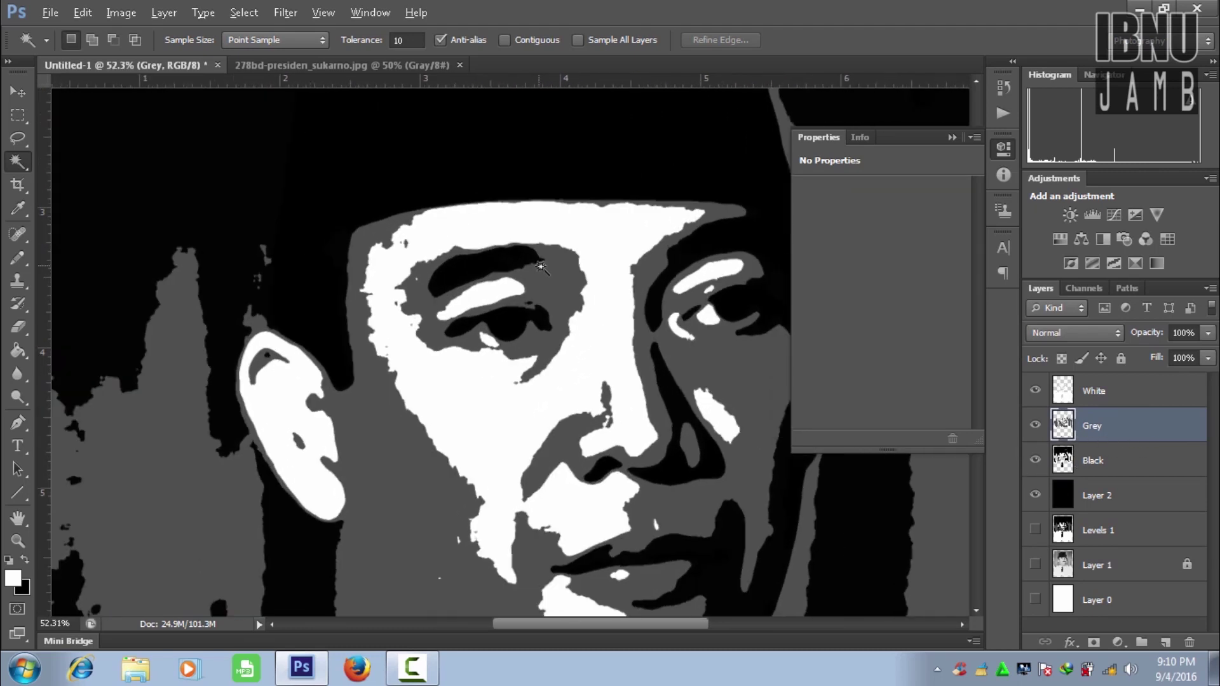
{"action": "left_click", "coordinate": [1096, 396]}
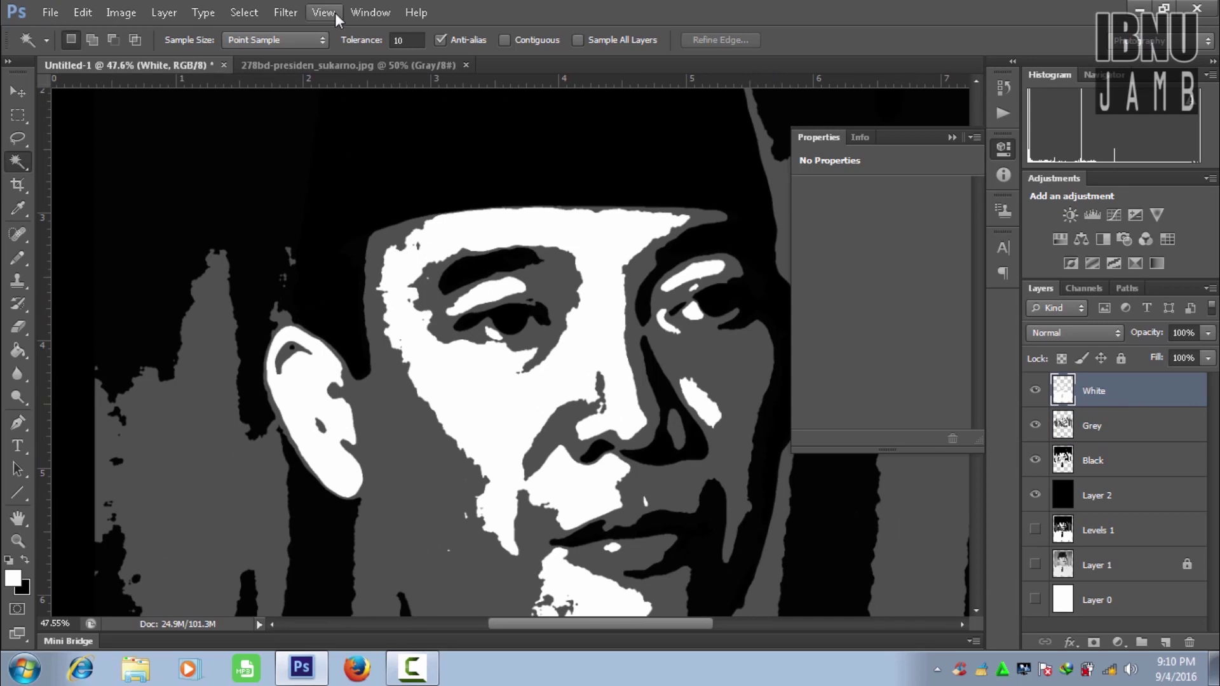
Apply a Median noise filter with radius 12 to the White layer.
{"action": "left_click", "coordinate": [336, 16]}
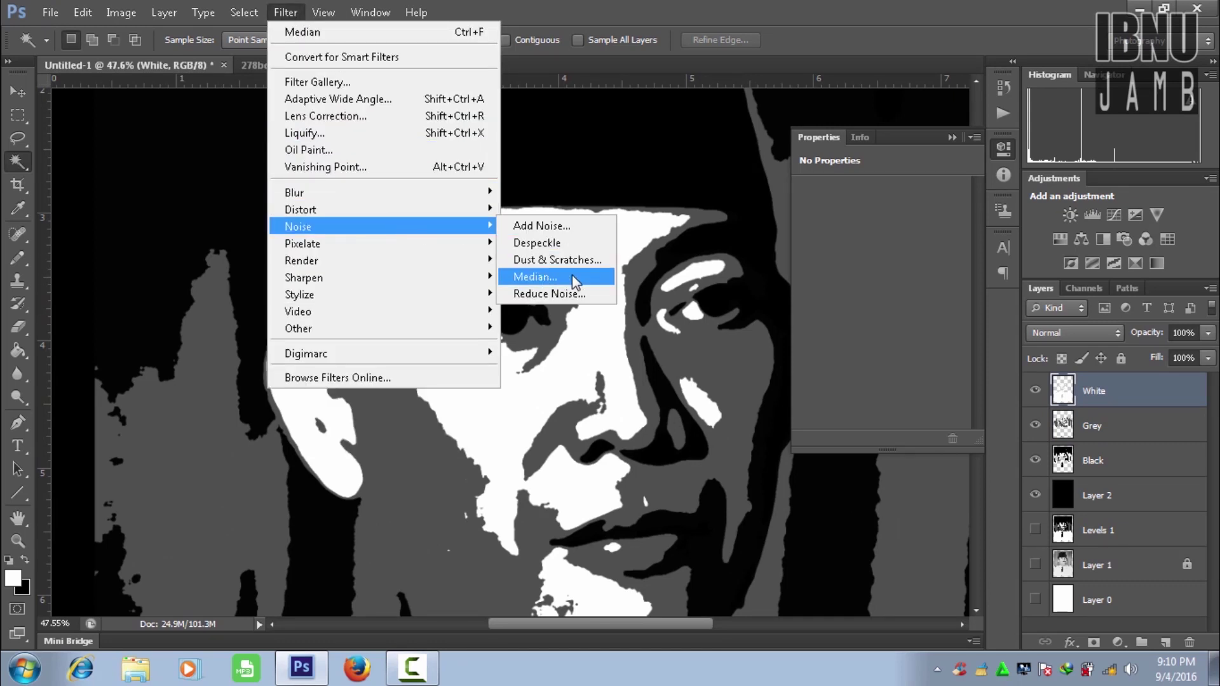
{"action": "left_click", "coordinate": [574, 281]}
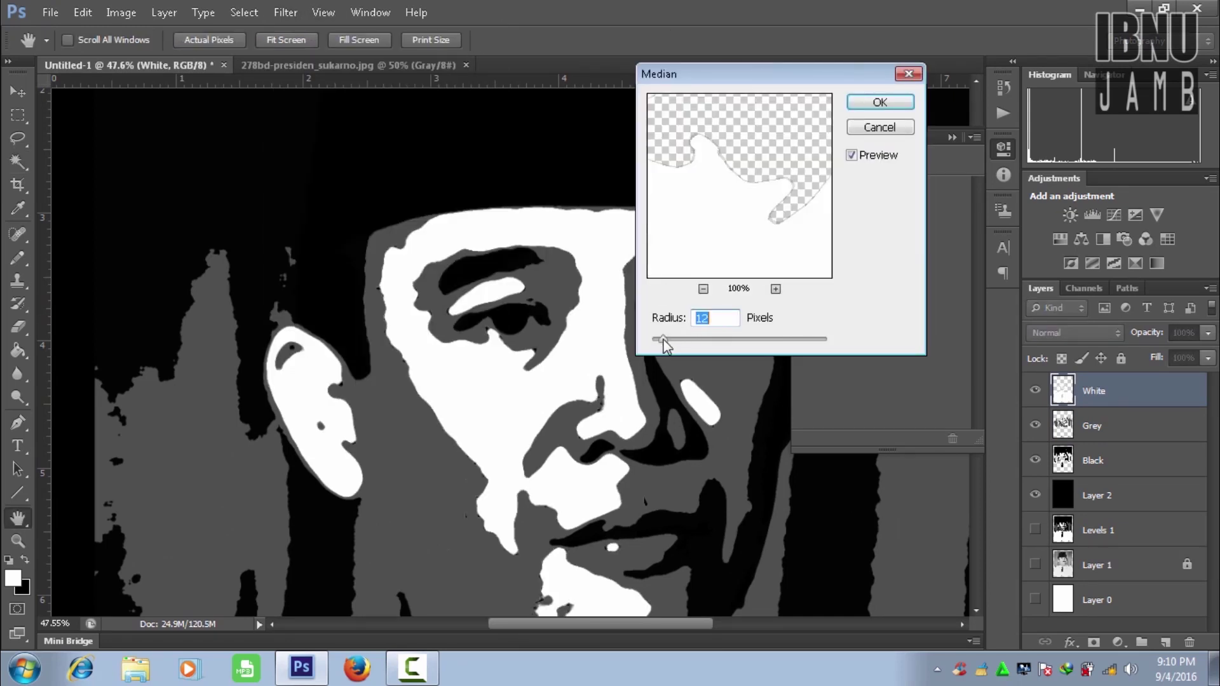
{"action": "left_click_drag", "start_coordinate": [661, 338], "coordinate": [659, 340]}
{"action": "left_click", "coordinate": [662, 341]}
{"action": "left_click", "coordinate": [857, 109]}
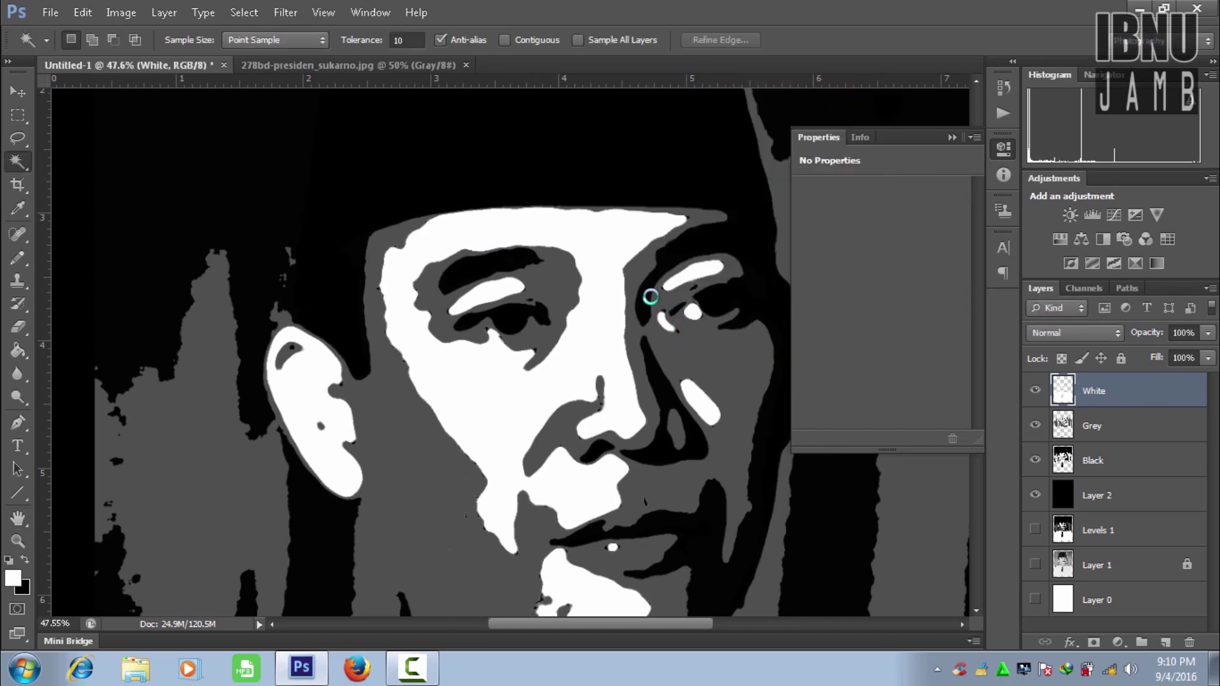
Inspect the smoothed white shapes and select the Pencil tool.
{"action": "scroll", "coordinate": [654, 359], "scroll_direction": "down", "scroll_amount": 2}
{"action": "scroll", "coordinate": [539, 177], "scroll_direction": "up", "scroll_amount": 2}
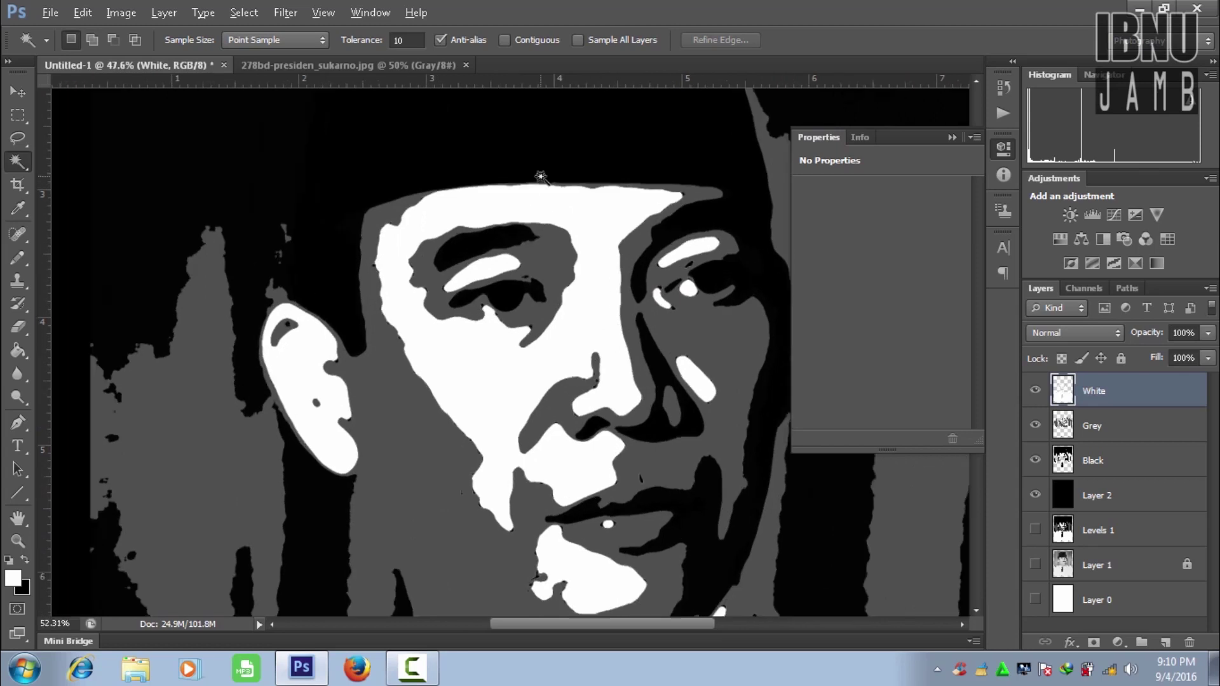
{"action": "scroll", "coordinate": [331, 219], "scroll_direction": "up", "scroll_amount": 1}
{"action": "scroll", "coordinate": [331, 219], "scroll_direction": "up", "scroll_amount": 1}
{"action": "scroll", "coordinate": [331, 220], "scroll_direction": "down", "scroll_amount": 1}
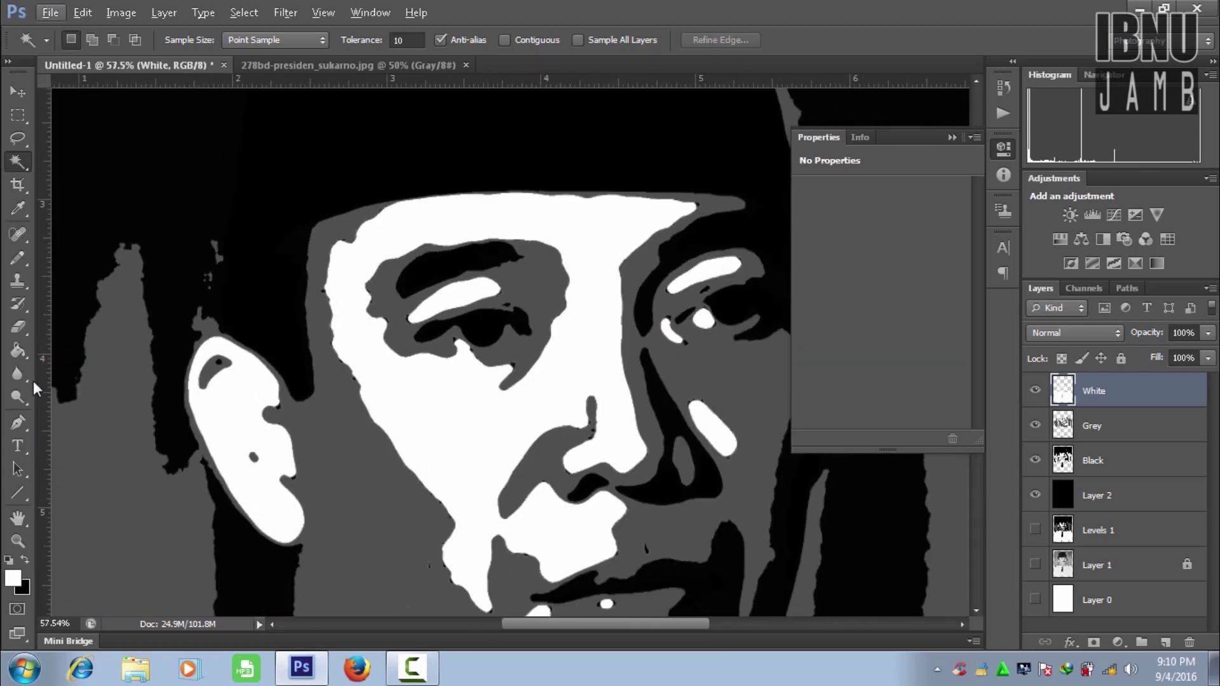
{"action": "left_click", "coordinate": [18, 259]}
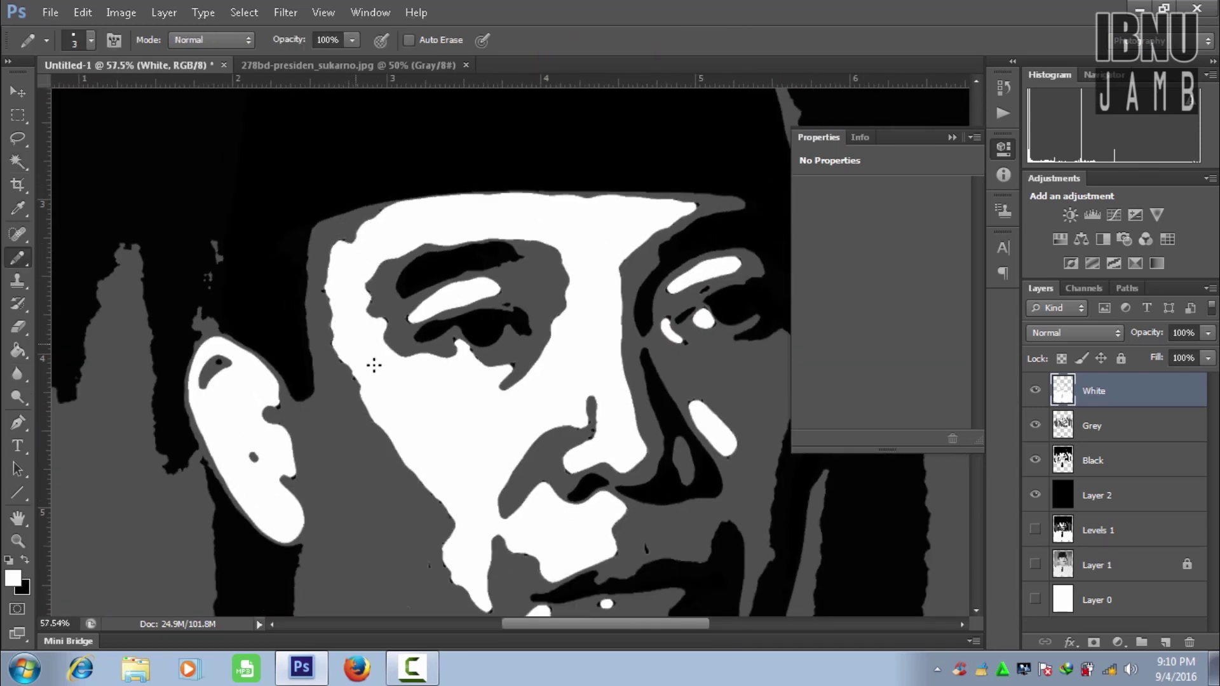
Remove the stray white line near the ear and adjust the pencil tip size.
{"action": "right_click", "coordinate": [380, 440]}
{"action": "right_click", "coordinate": [413, 428]}
{"action": "key", "text": "bracketright"}
{"action": "key", "text": "Escape"}
{"action": "scroll", "coordinate": [342, 216], "scroll_direction": "up", "scroll_amount": 3}
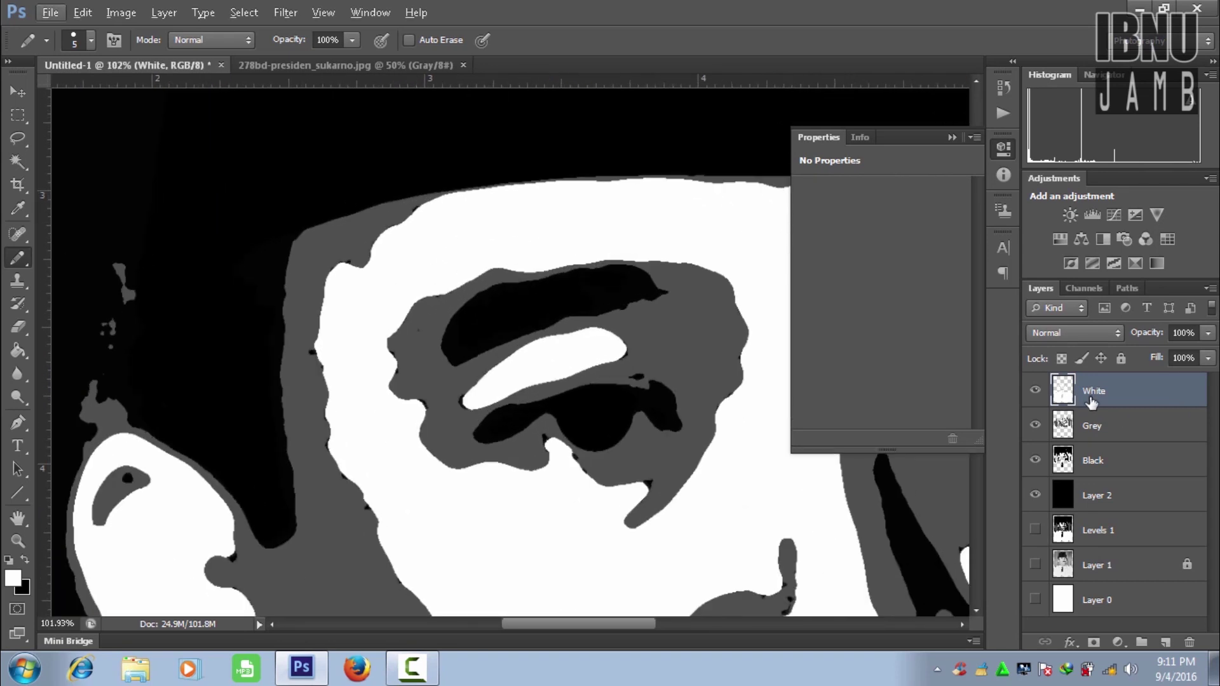
Add a new empty layer above White and name it Pentool.
{"action": "left_click", "coordinate": [1166, 644]}
{"action": "double_click", "coordinate": [1102, 391]}
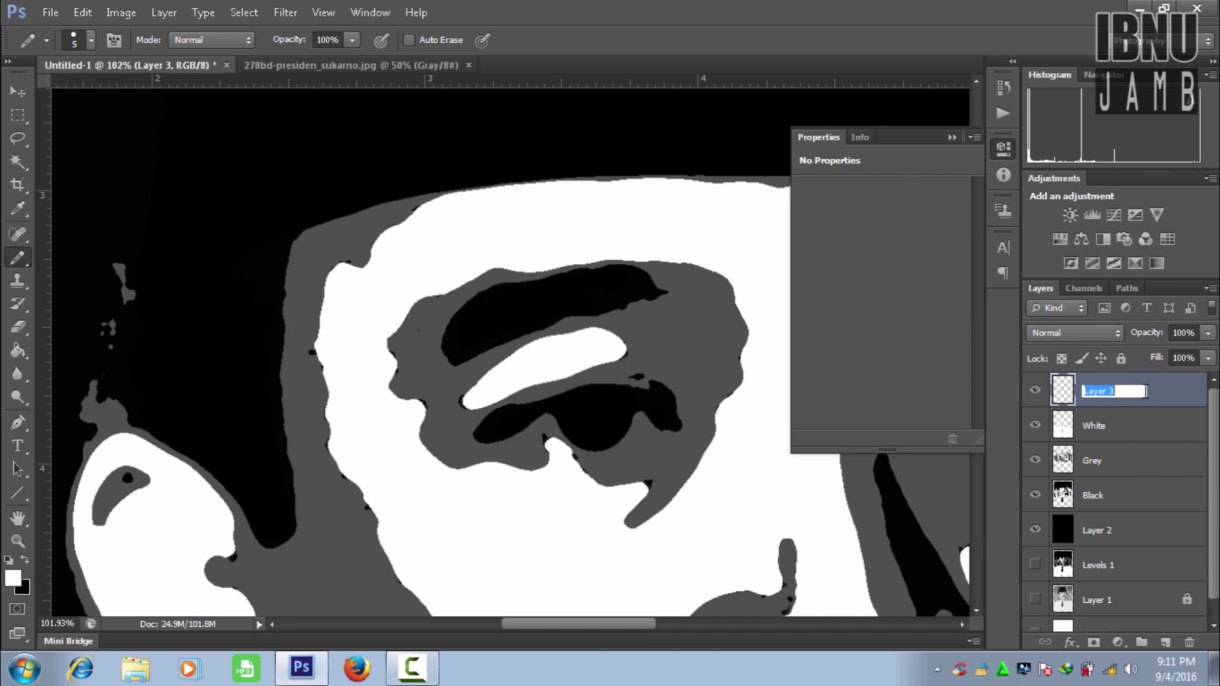
{"action": "type", "text": "Brush"}
{"action": "key", "text": "Return"}
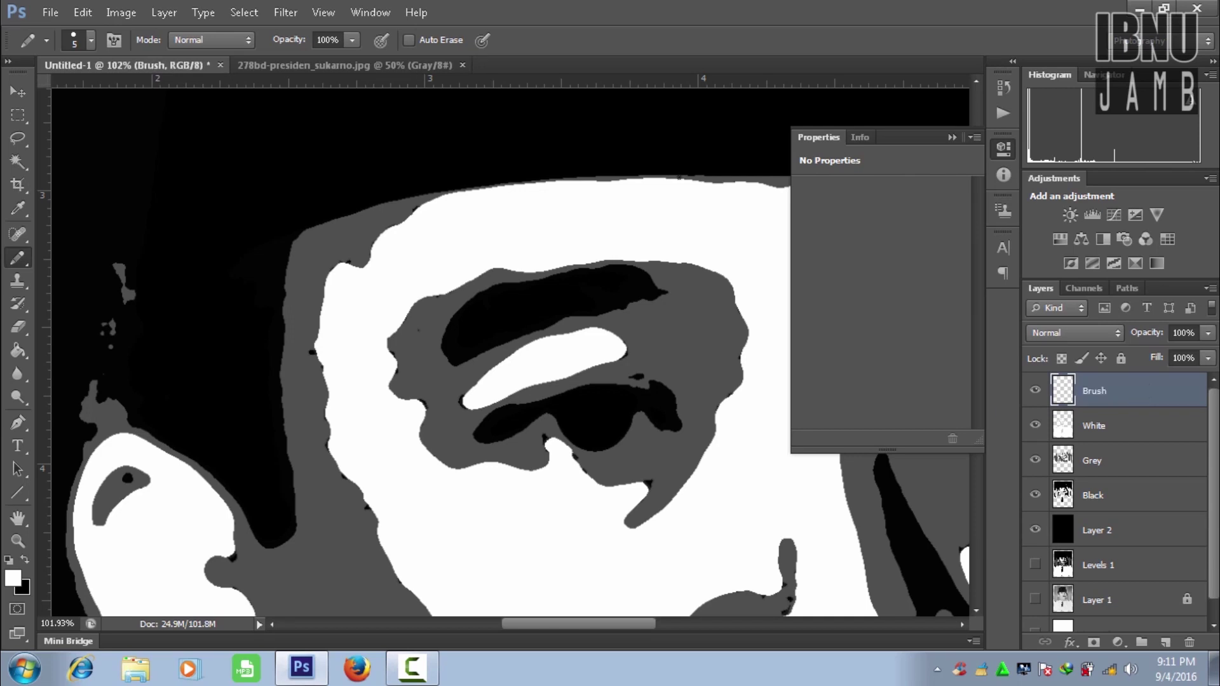
{"action": "double_click", "coordinate": [1097, 393]}
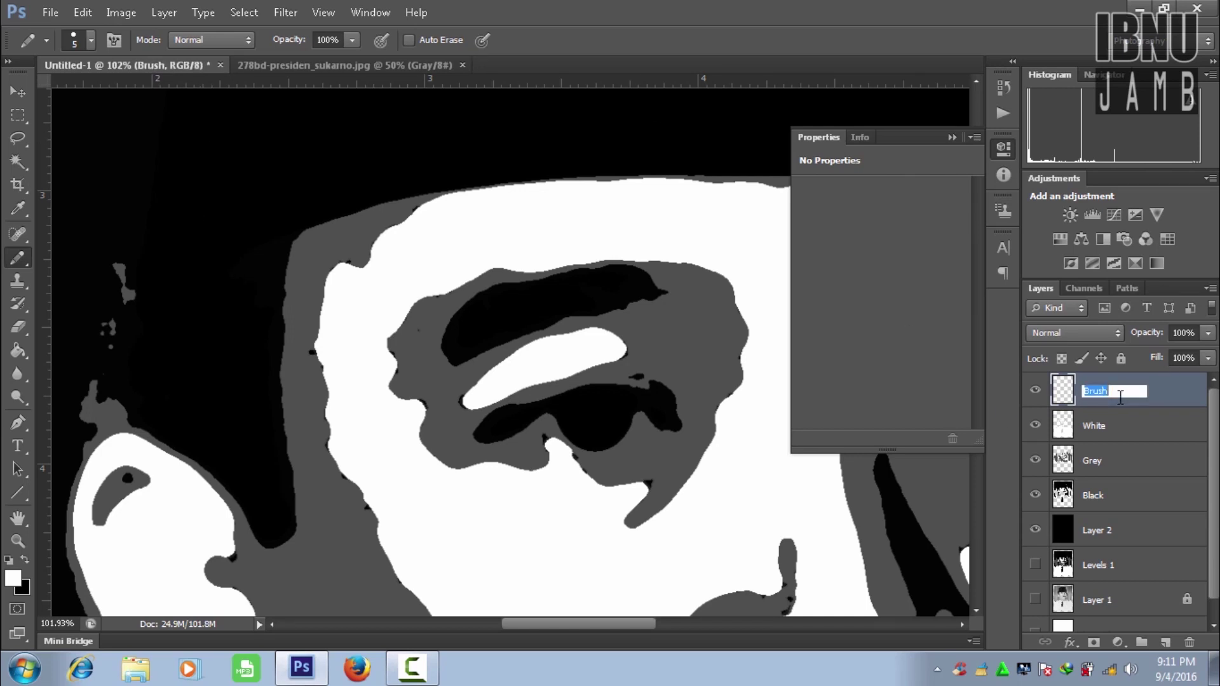
{"action": "type", "text": "Pentool"}
{"action": "key", "text": "Return"}
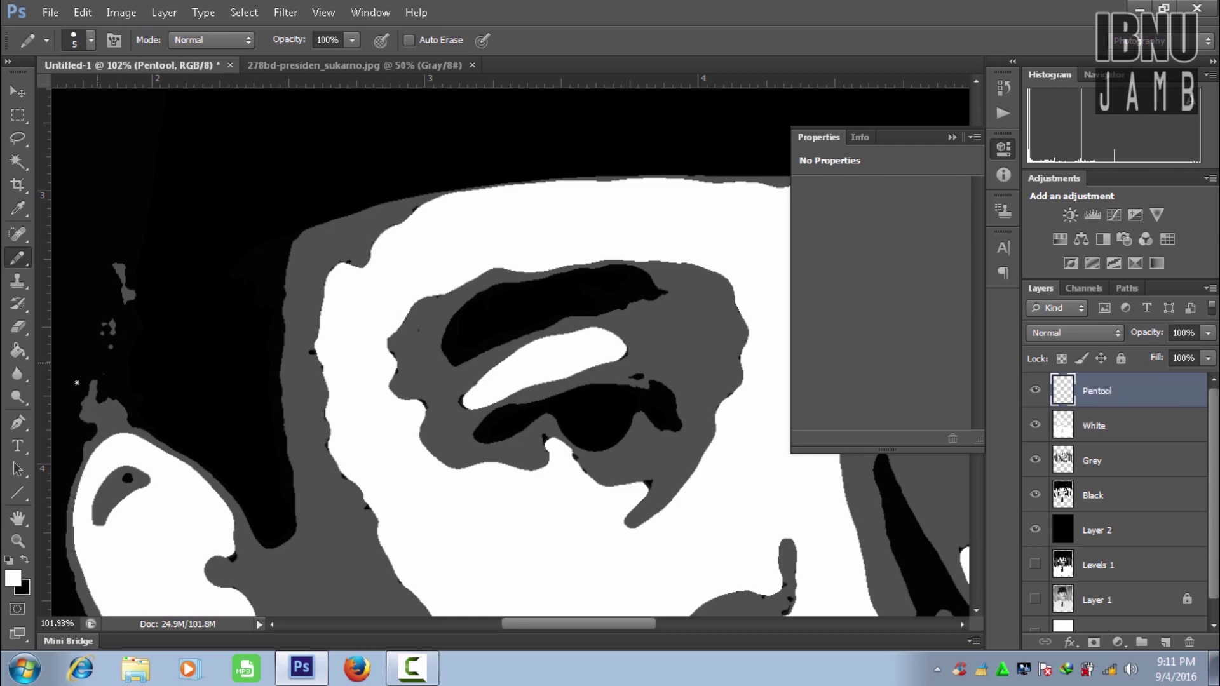
{"action": "key", "text": "p"}
{"action": "left_click", "coordinate": [18, 261]}
Swap the Pencil for the Brush tool and undo a test stroke.
{"action": "right_click", "coordinate": [356, 217]}
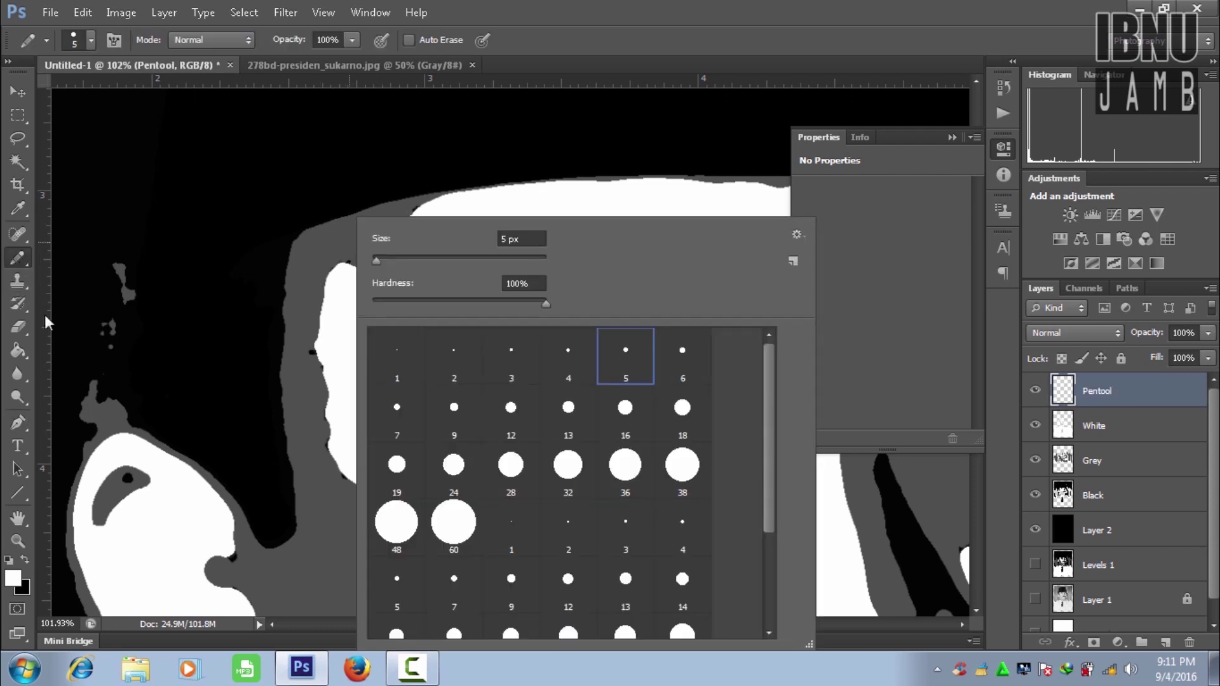
{"action": "right_click", "coordinate": [17, 257]}
{"action": "left_click", "coordinate": [125, 254]}
{"action": "left_click_drag", "start_coordinate": [375, 213], "coordinate": [298, 288]}
{"action": "key", "text": "ctrl+z"}
Pick the 6 px hard round brush tip, undoing the test strokes.
{"action": "right_click", "coordinate": [375, 217]}
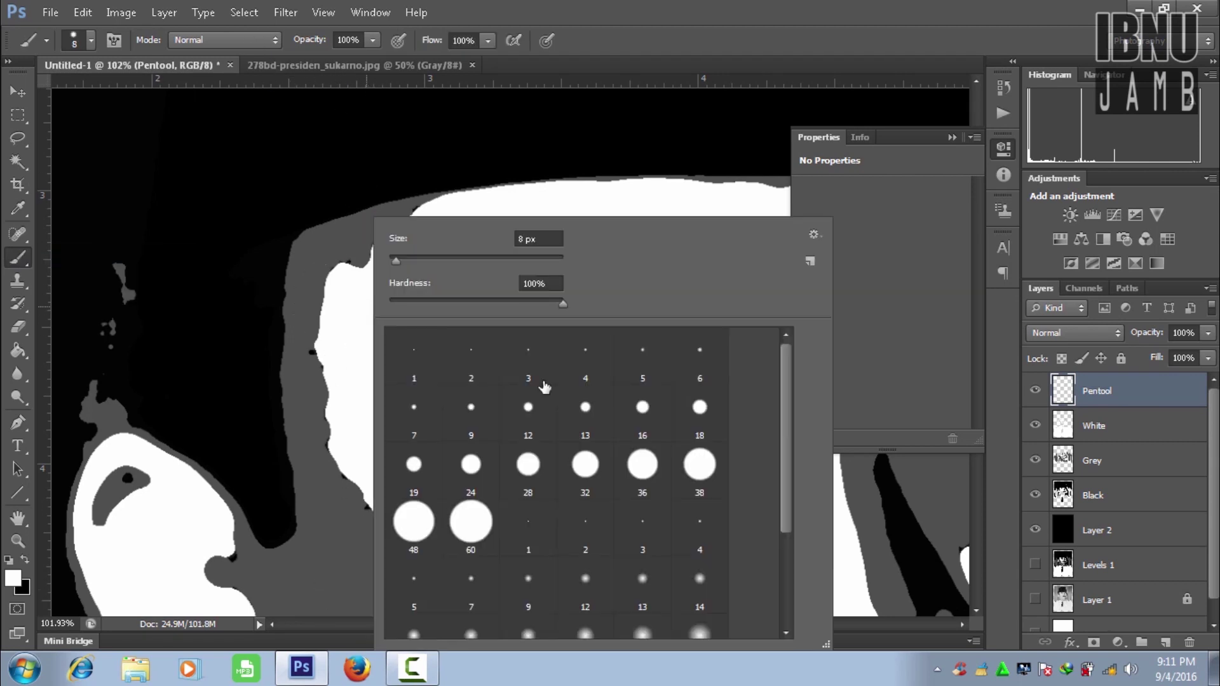
{"action": "double_click", "coordinate": [701, 375]}
{"action": "left_click_drag", "start_coordinate": [330, 415], "coordinate": [278, 521]}
{"action": "key", "text": "ctrl+z"}
{"action": "left_click", "coordinate": [328, 597], "text": "shift"}
{"action": "key", "text": "ctrl+z"}
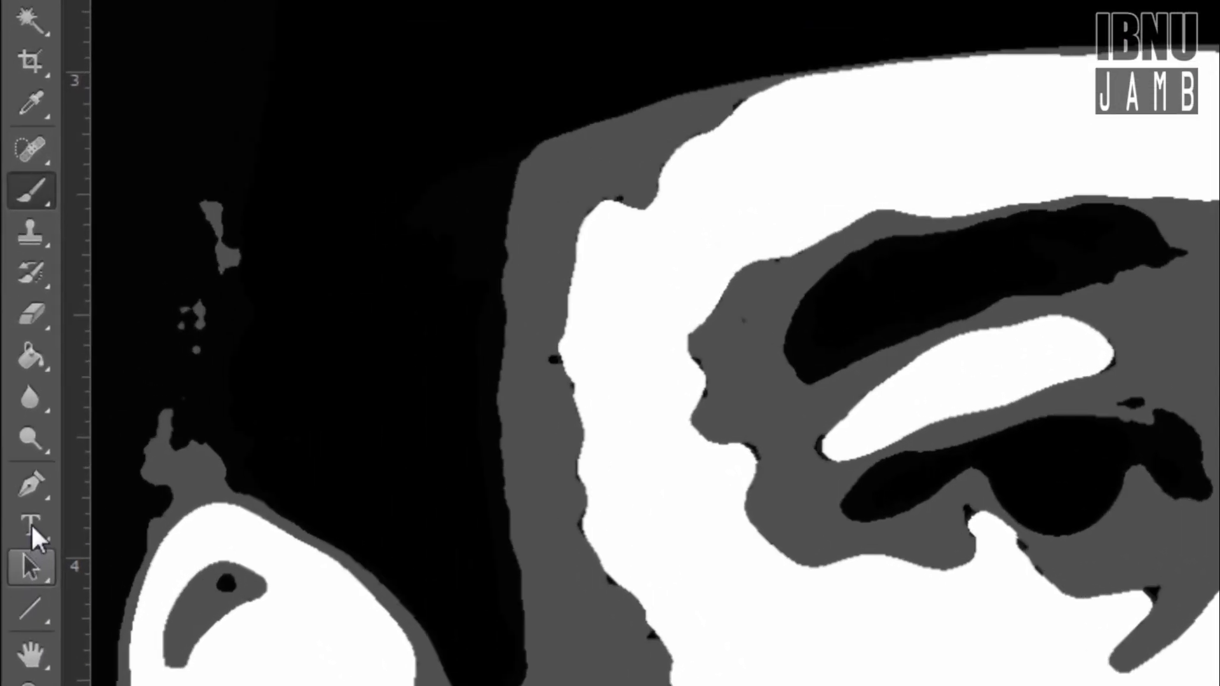
{"action": "left_click", "coordinate": [33, 491]}
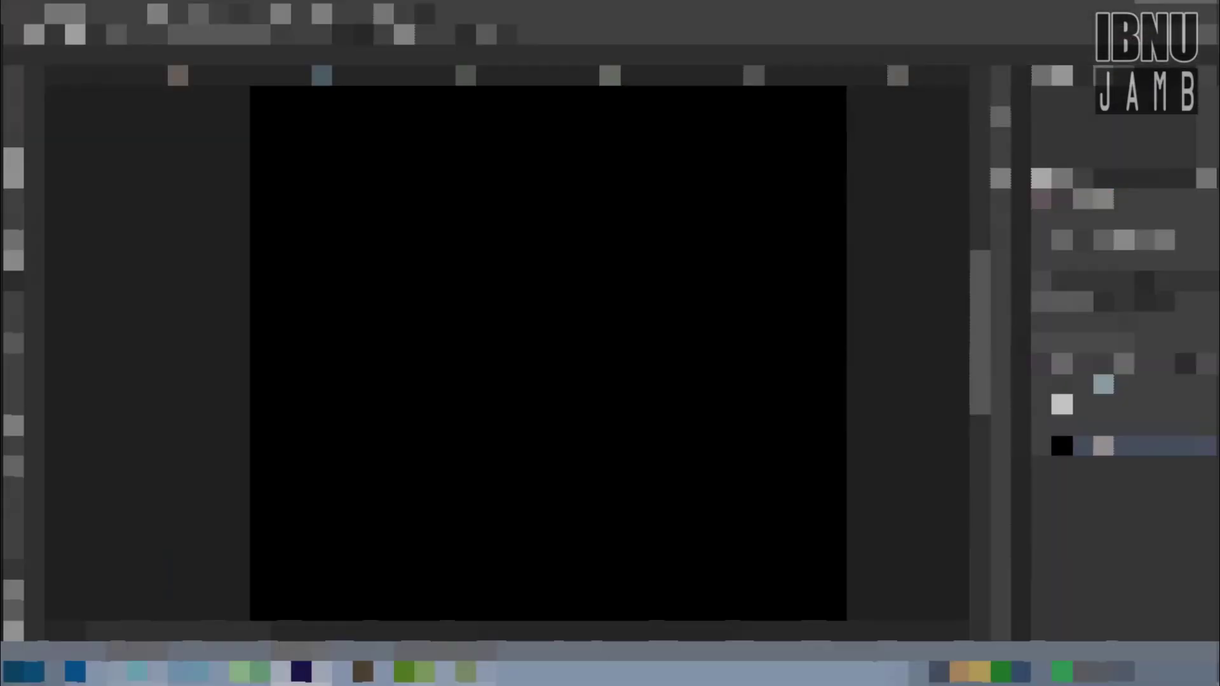
Paint a 20 px white L-shaped line: a vertical stroke with a horizontal run from its top.
{"action": "left_click", "coordinate": [354, 348]}
{"action": "left_click", "coordinate": [482, 234], "text": "shift"}
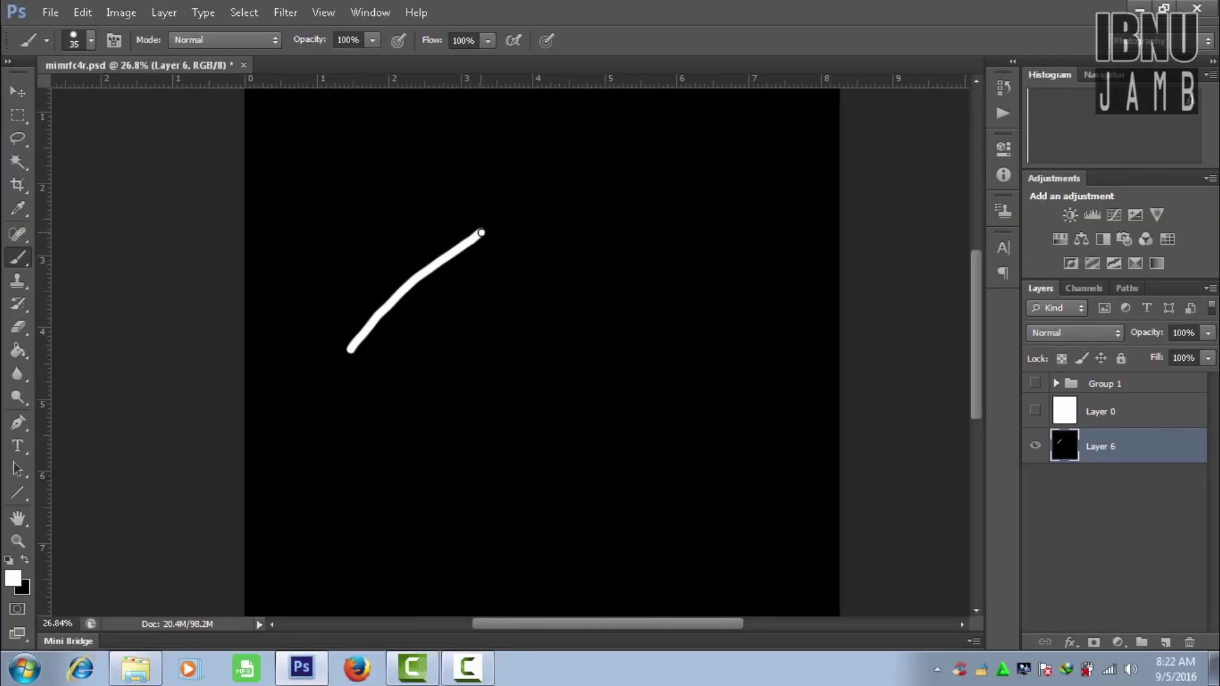
{"action": "left_click_drag", "start_coordinate": [295, 360], "coordinate": [275, 188]}
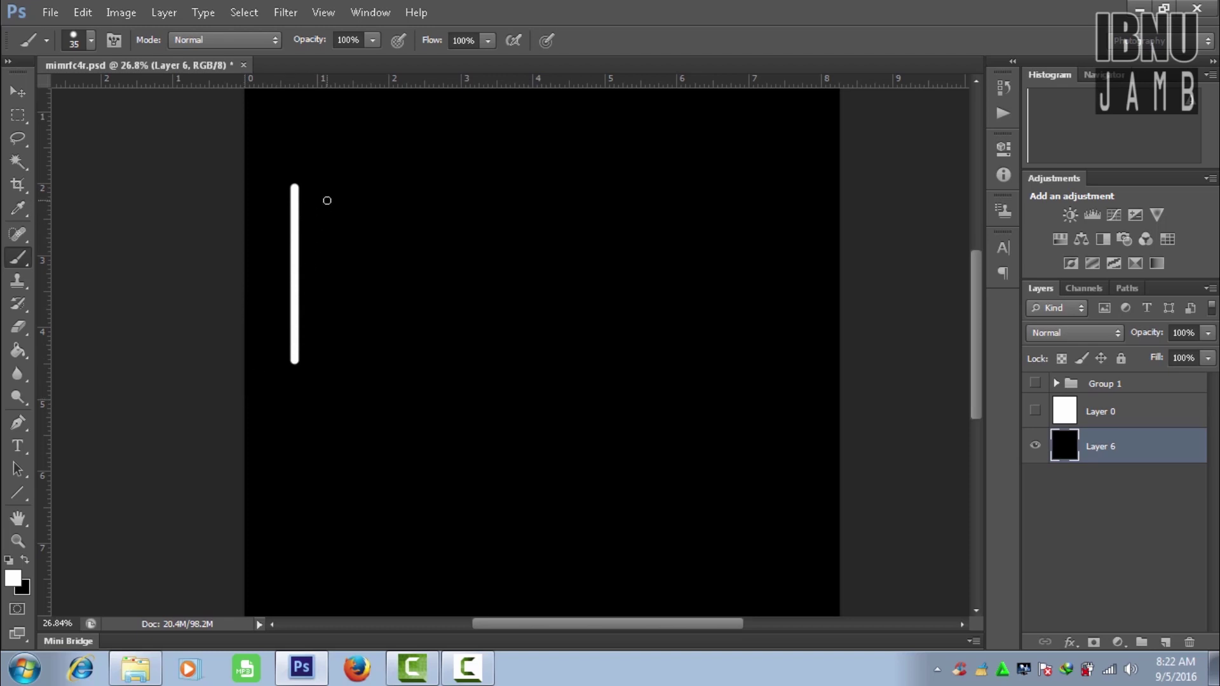
{"action": "key", "text": "ctrl+z"}
{"action": "key", "text": "bracketleft"}
{"action": "key", "text": "bracketleft"}
{"action": "key", "text": "bracketleft"}
{"action": "left_click_drag", "start_coordinate": [307, 232], "coordinate": [307, 427]}
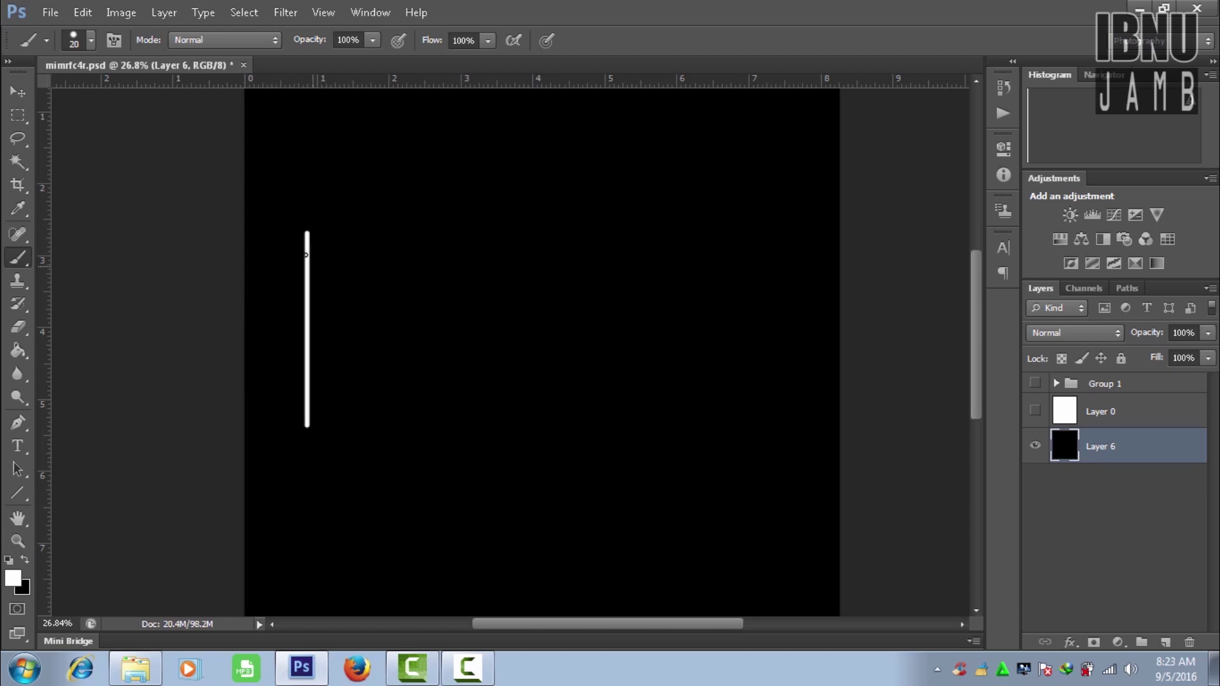
{"action": "key", "text": "shift"}
{"action": "left_click", "coordinate": [386, 232], "text": "shift"}
{"action": "left_click", "coordinate": [18, 422]}
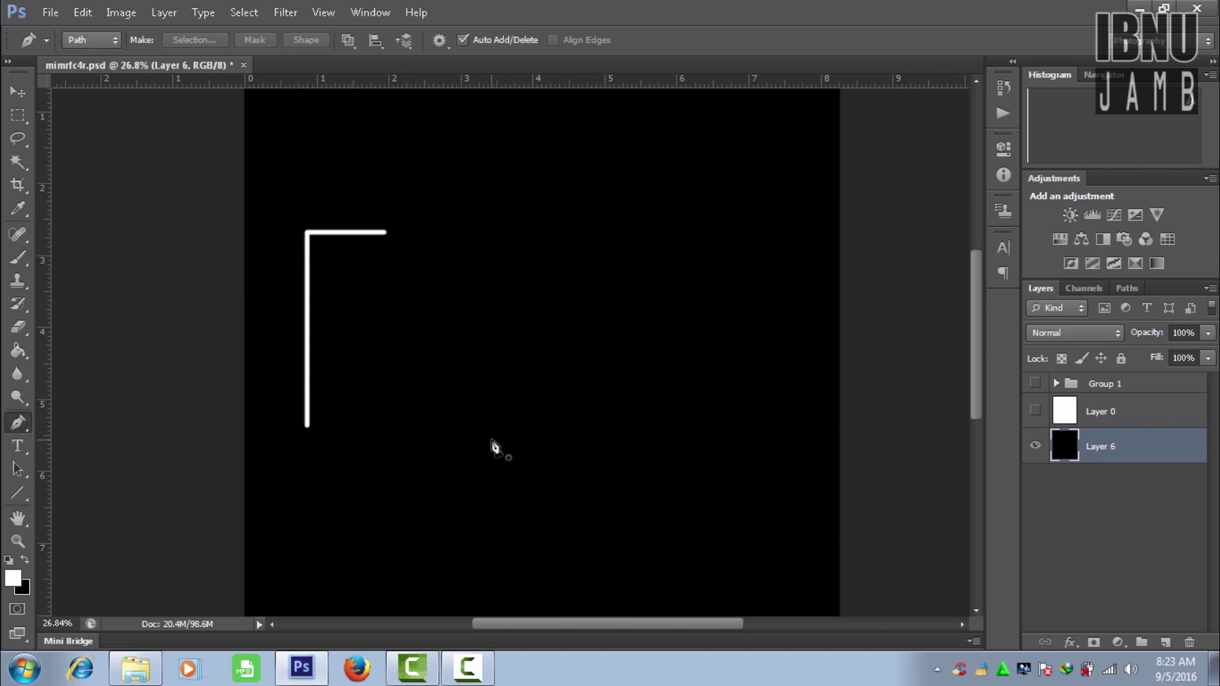
Pen a right-angled circuit path of vertical and horizontal segments beside the white line.
{"action": "left_click", "coordinate": [492, 440]}
{"action": "left_click", "coordinate": [491, 244], "text": "shift"}
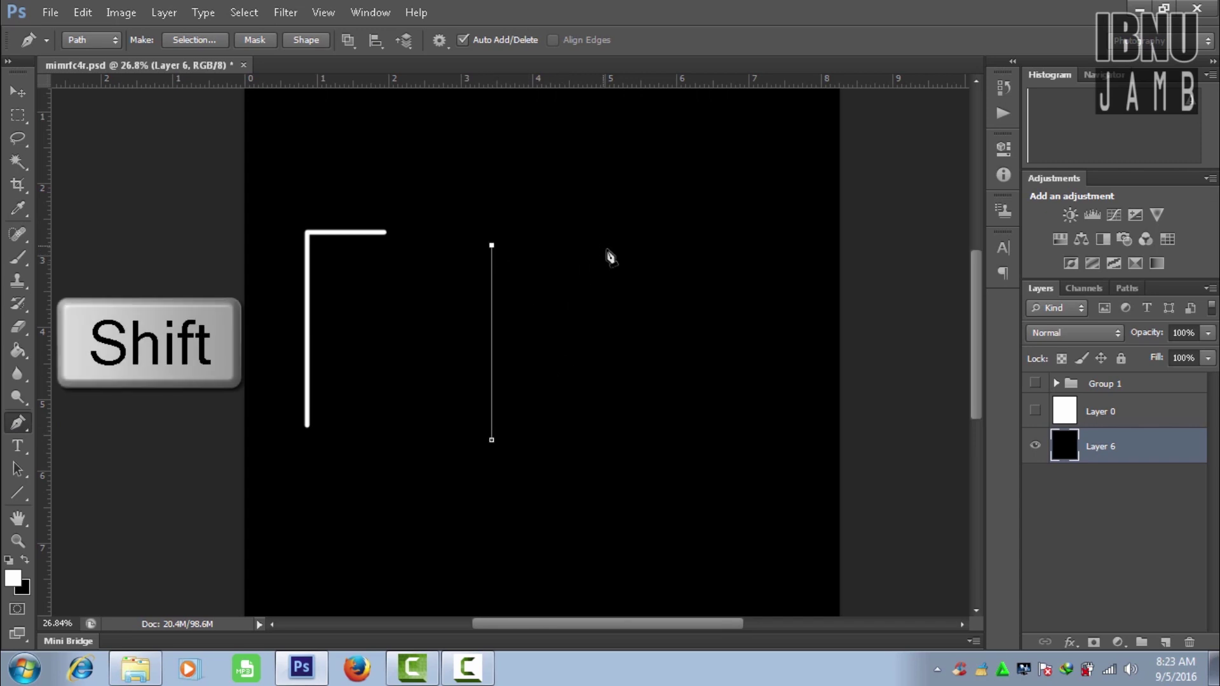
{"action": "left_click", "coordinate": [609, 245]}
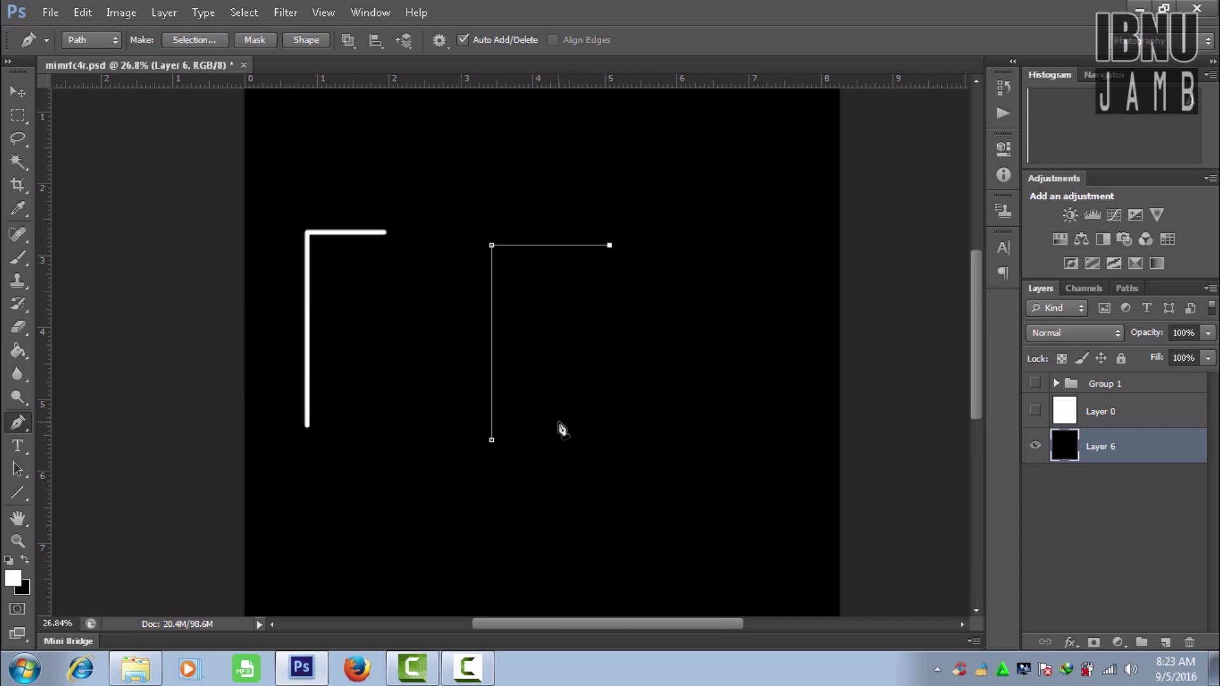
{"action": "left_click", "coordinate": [701, 438]}
{"action": "key", "text": "ctrl+z"}
{"action": "left_click", "coordinate": [673, 456]}
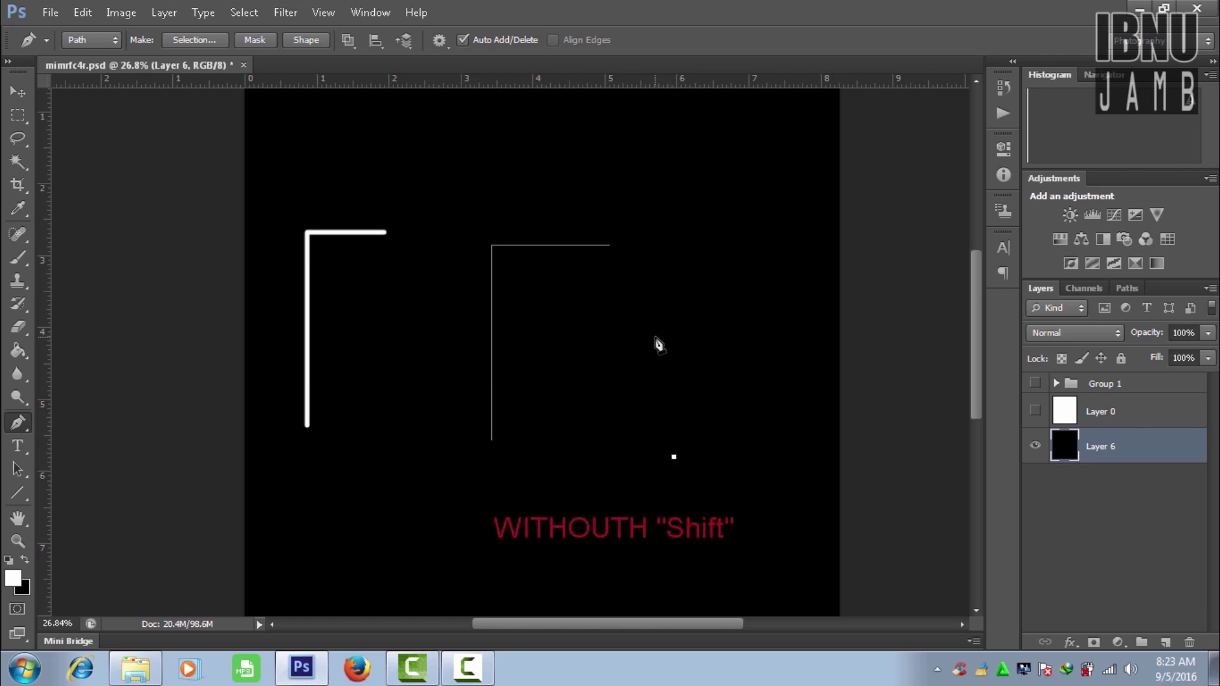
{"action": "key", "text": "ctrl+z"}
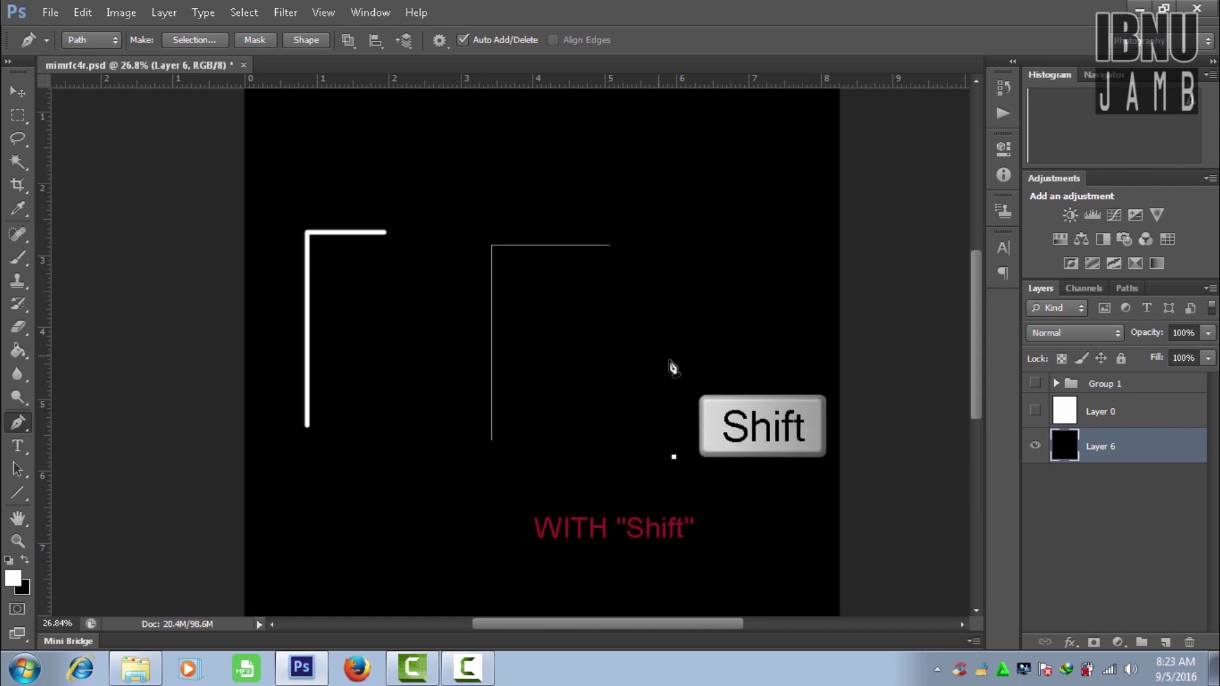
{"action": "left_click", "coordinate": [536, 372], "text": "shift"}
{"action": "left_click", "coordinate": [536, 338], "text": "shift"}
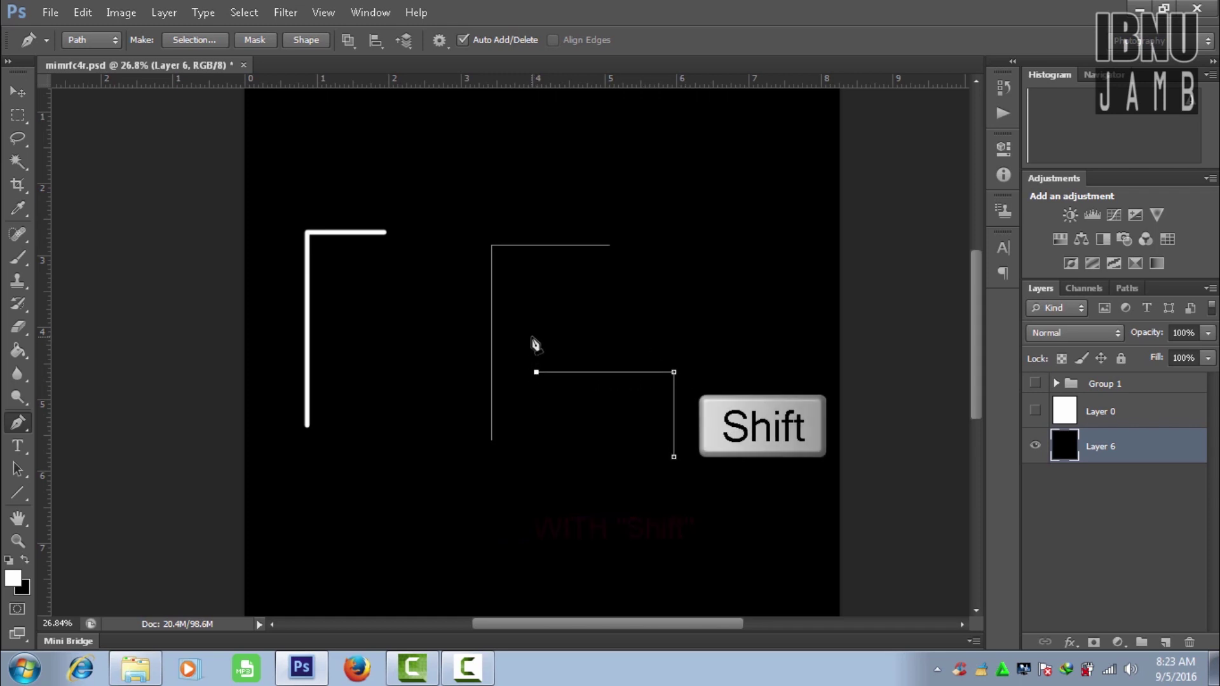
{"action": "key", "text": "ctrl"}
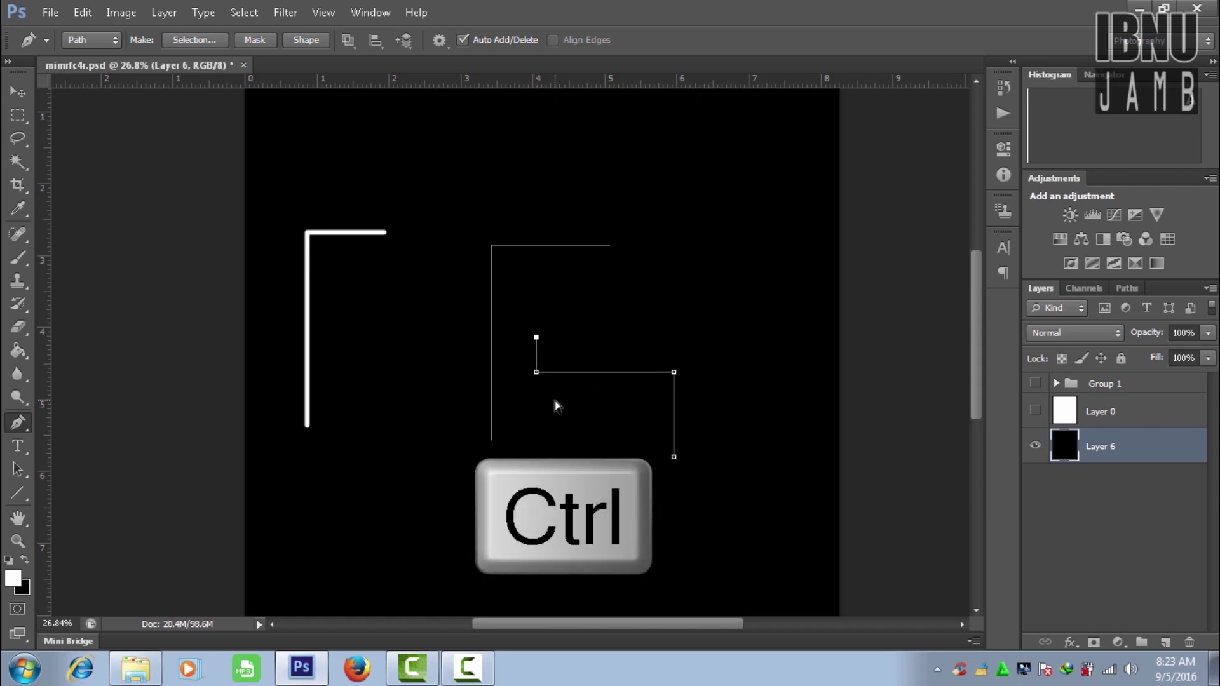
{"action": "left_click", "coordinate": [555, 407], "text": "ctrl"}
Add a short path and an L path ending in a 45° diagonal, then select all anchors.
{"action": "left_click", "coordinate": [538, 274]}
{"action": "left_click", "coordinate": [588, 316], "text": "ctrl"}
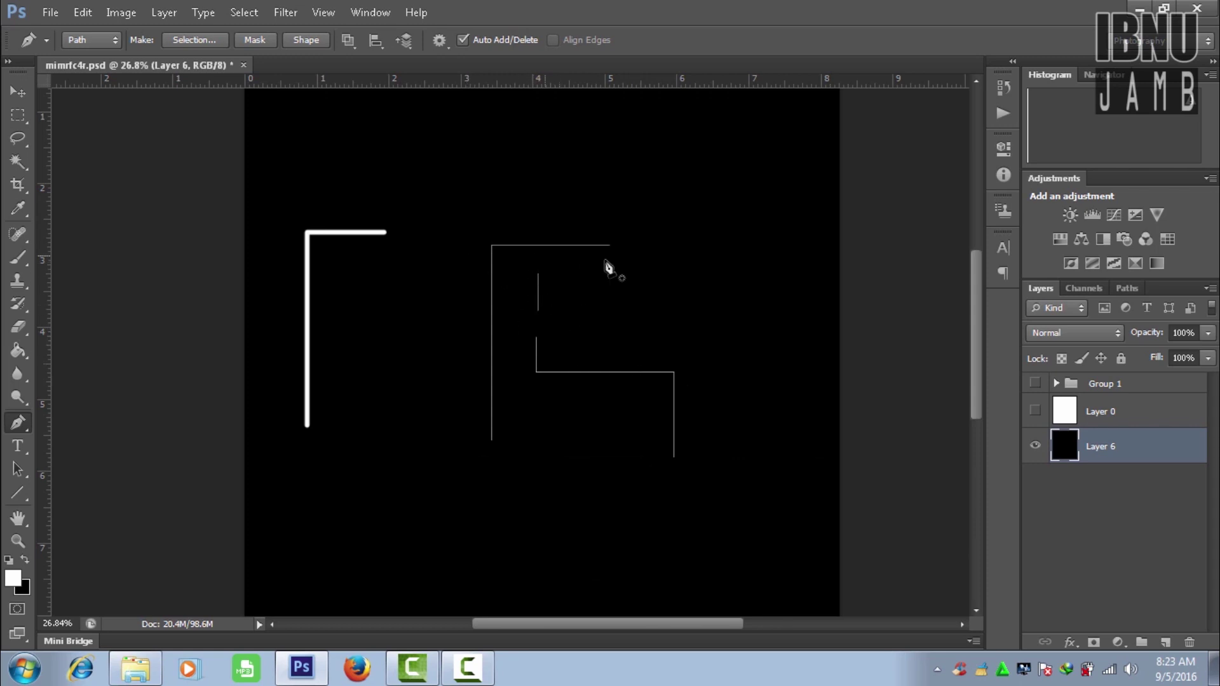
{"action": "left_click", "coordinate": [725, 279]}
{"action": "left_click", "coordinate": [756, 443]}
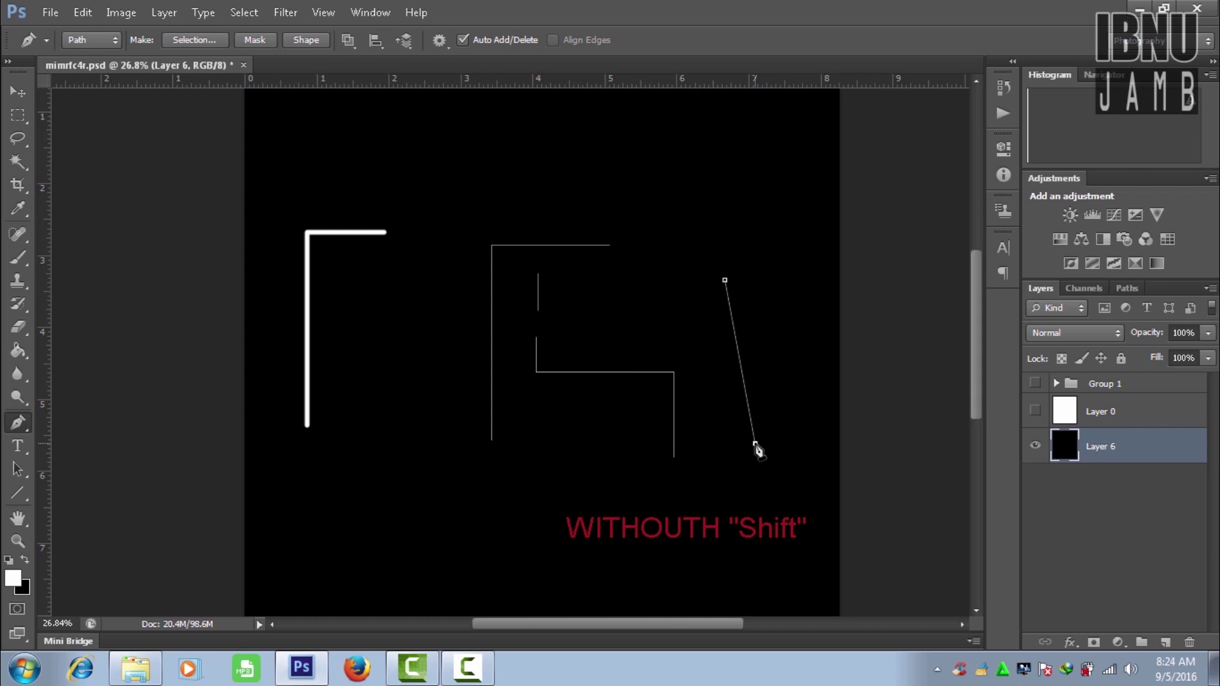
{"action": "key", "text": "ctrl+z"}
{"action": "left_click", "coordinate": [756, 445], "text": "shift"}
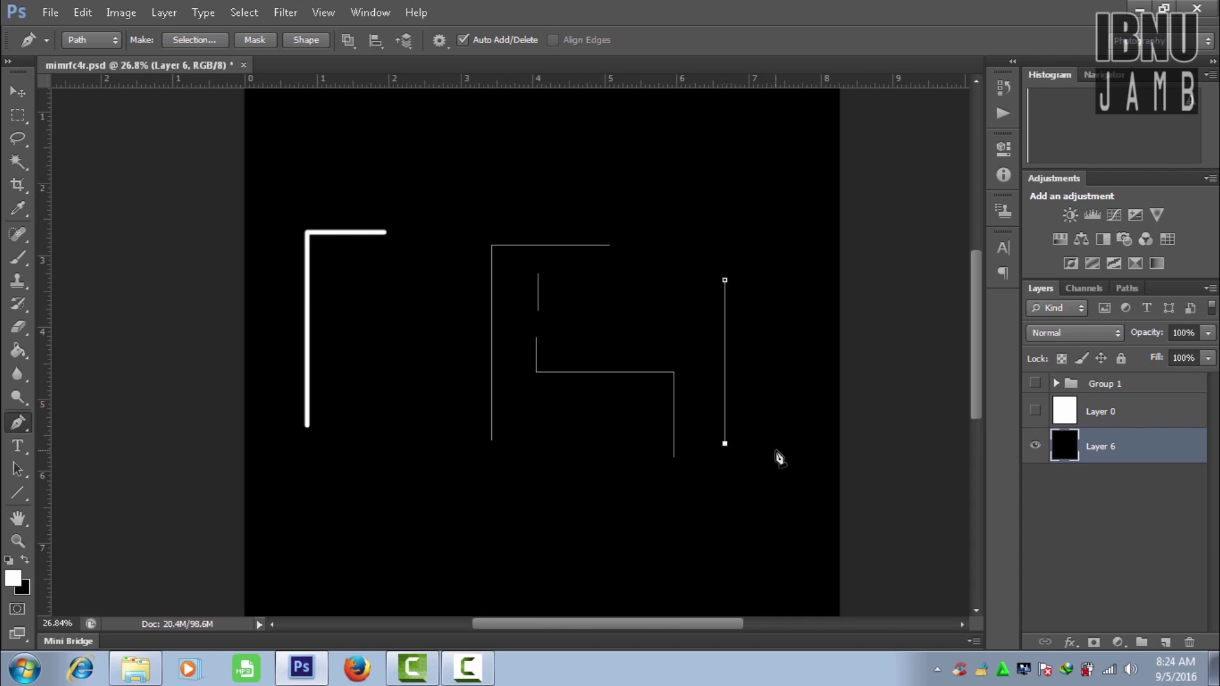
{"action": "left_click", "coordinate": [785, 461], "text": "shift"}
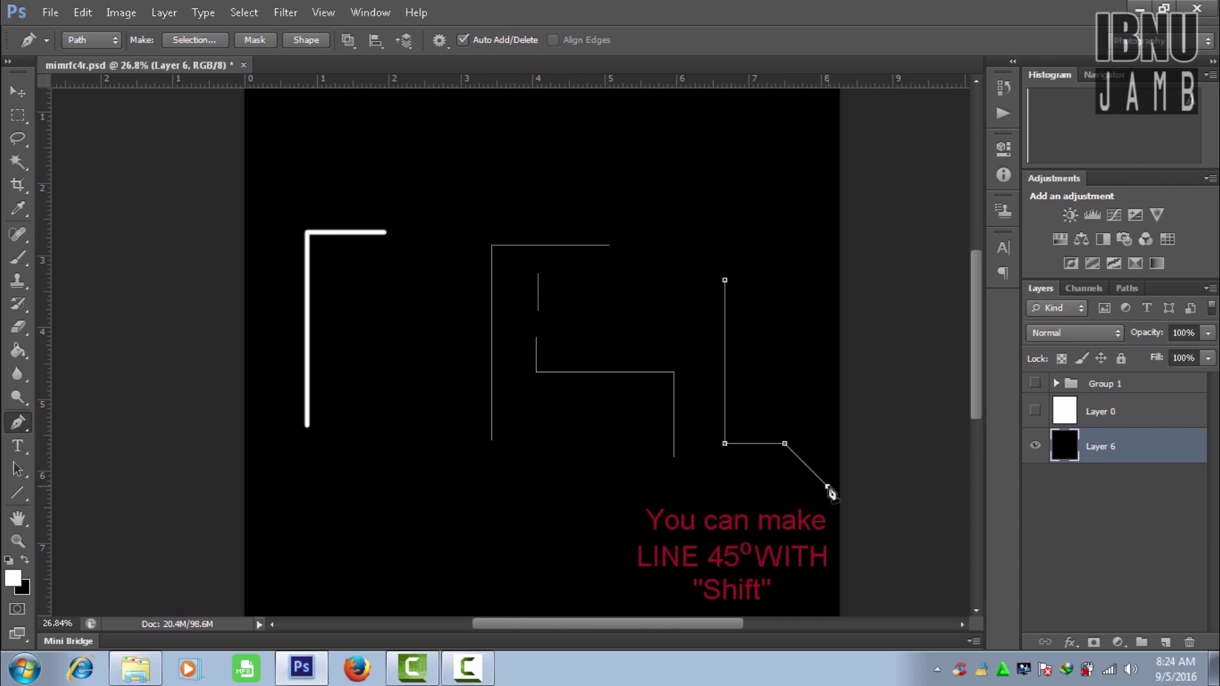
{"action": "left_click", "coordinate": [828, 496], "text": "shift"}
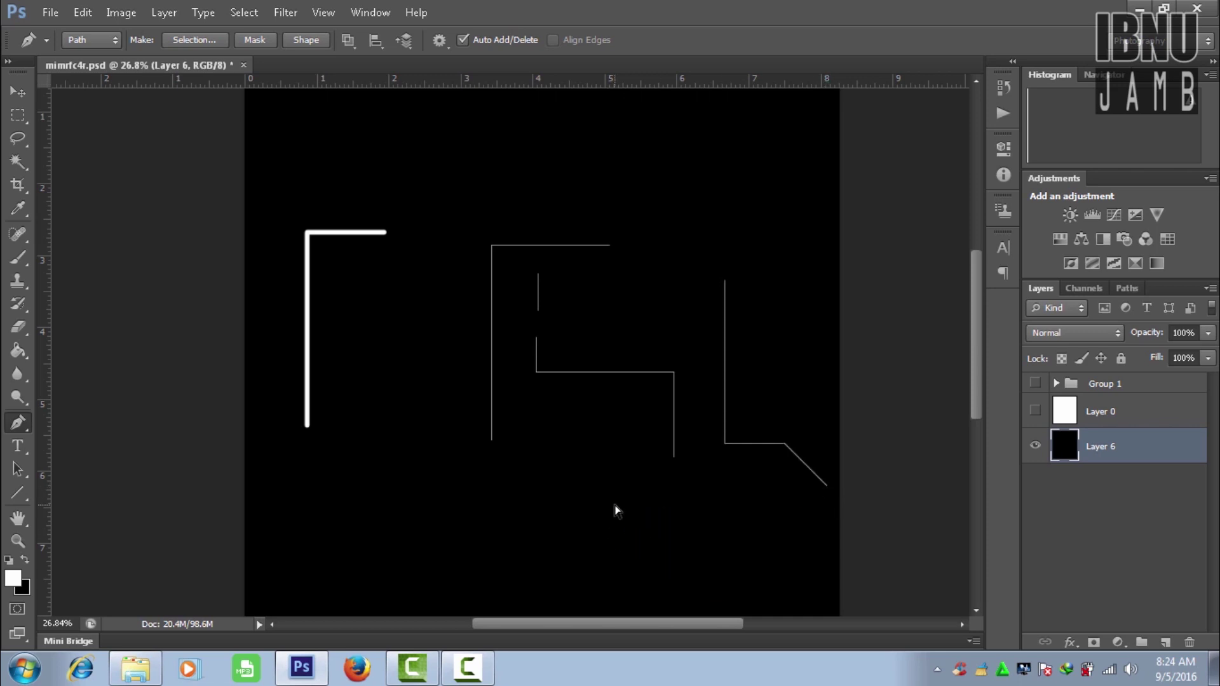
{"action": "key", "text": "ctrl"}
{"action": "mouse_move", "coordinate": [448, 208]}
{"action": "left_mouse_down"}
{"action": "mouse_move", "coordinate": [588, 347]}
{"action": "mouse_move", "coordinate": [835, 512]}
{"action": "left_mouse_up"}
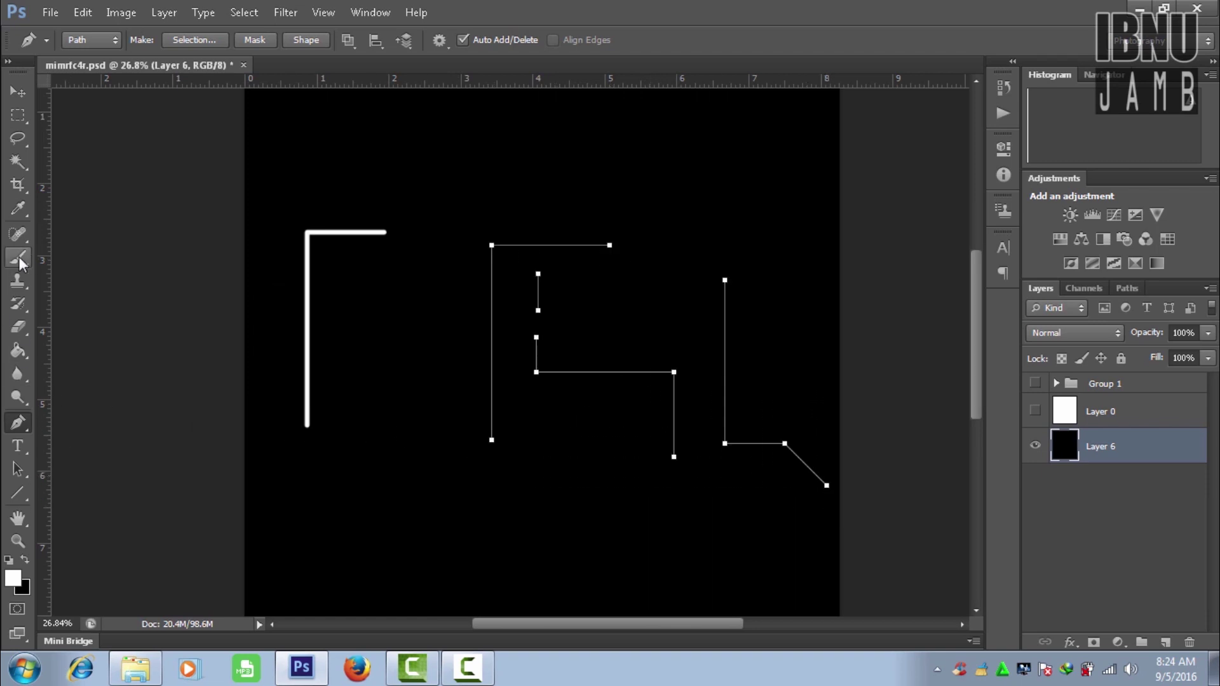
{"action": "right_click", "coordinate": [496, 251]}
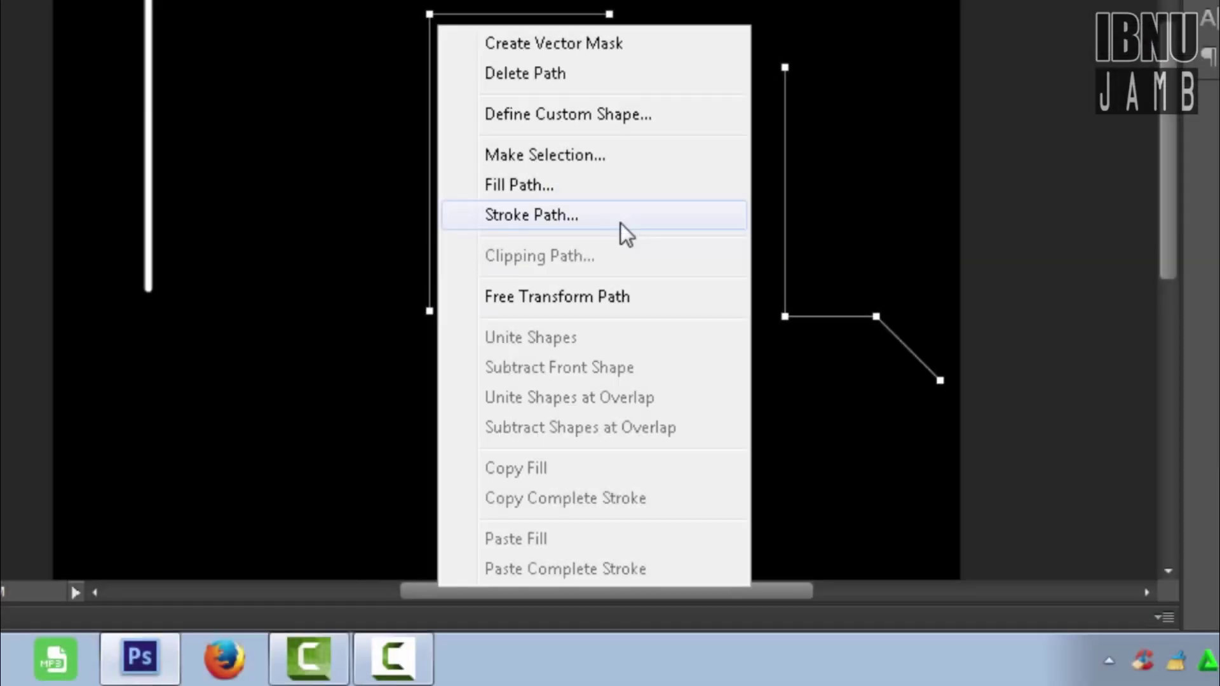
Stroke the pen paths with the Brush to make solid white lines.
{"action": "left_click", "coordinate": [621, 223]}
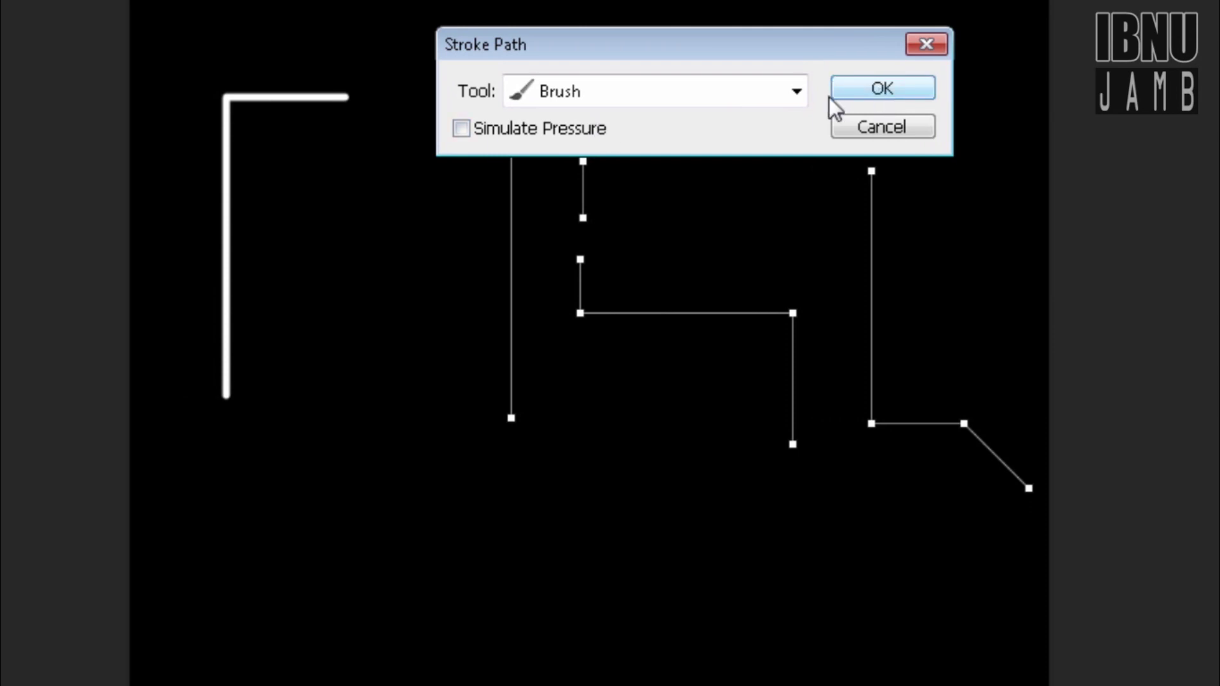
{"action": "left_click", "coordinate": [797, 92]}
{"action": "left_click", "coordinate": [674, 148]}
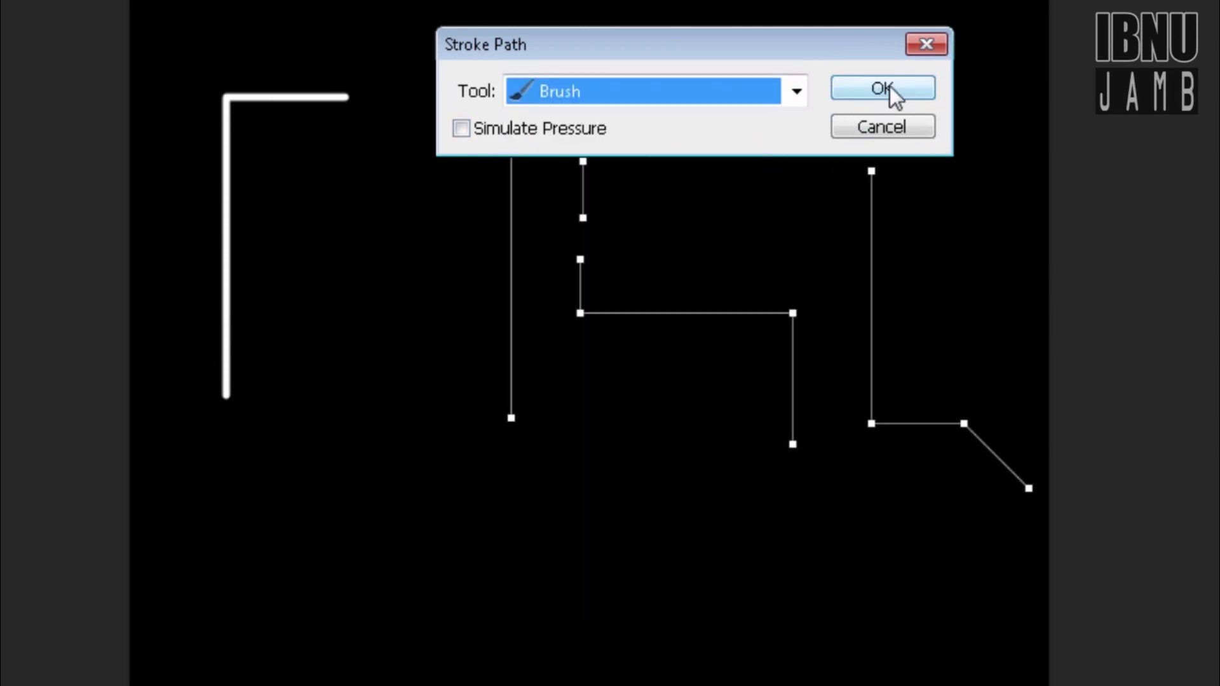
{"action": "left_click", "coordinate": [889, 89]}
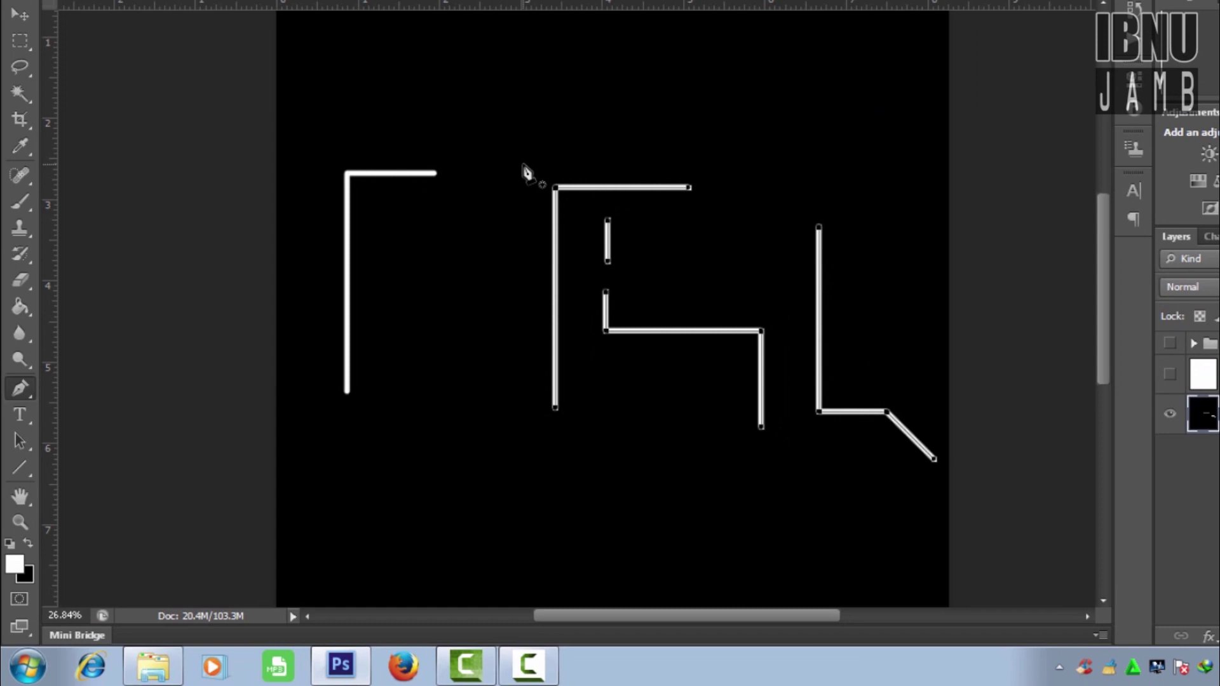
Delete the leftover path outlines and bring up the Brush tool's 60 px size settings.
{"action": "left_click_drag", "start_coordinate": [510, 162], "coordinate": [955, 504]}
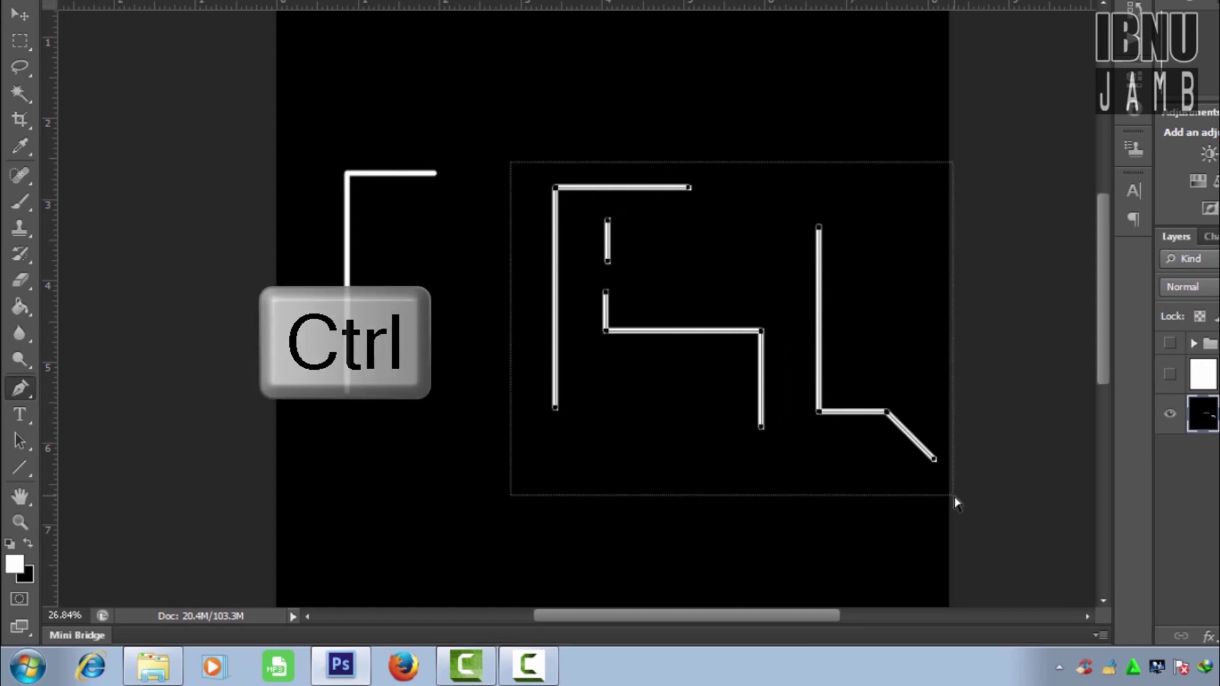
{"action": "key", "text": "Delete"}
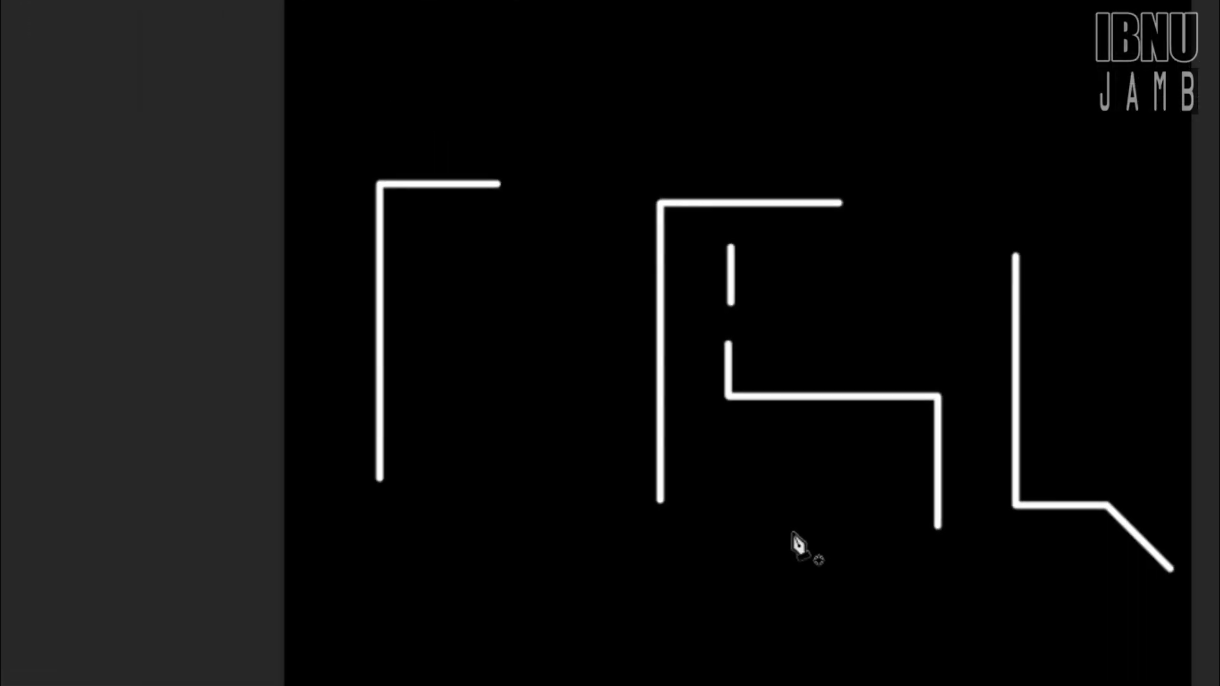
{"action": "left_click", "coordinate": [26, 252]}
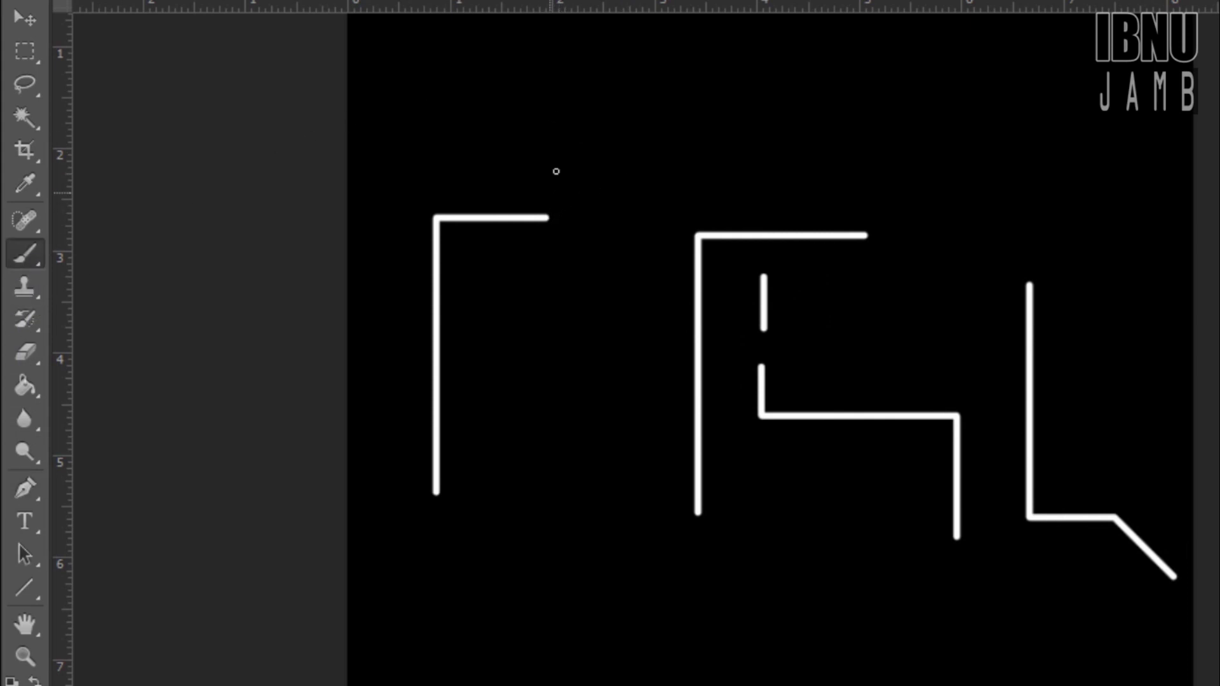
{"action": "right_click", "coordinate": [506, 138]}
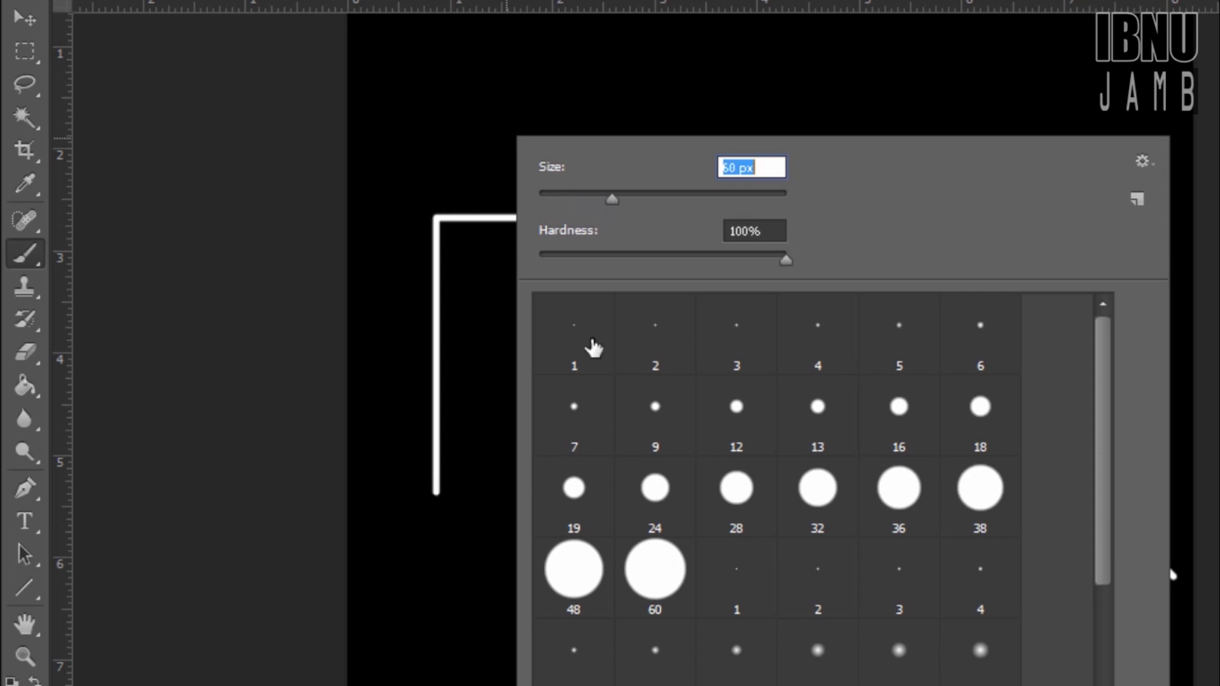
Enlarge the brush to 75 px and stamp round white dots on all ten line ends.
{"action": "key", "text": "bracketright"}
{"action": "key", "text": "bracketright"}
{"action": "key", "text": "bracketright"}
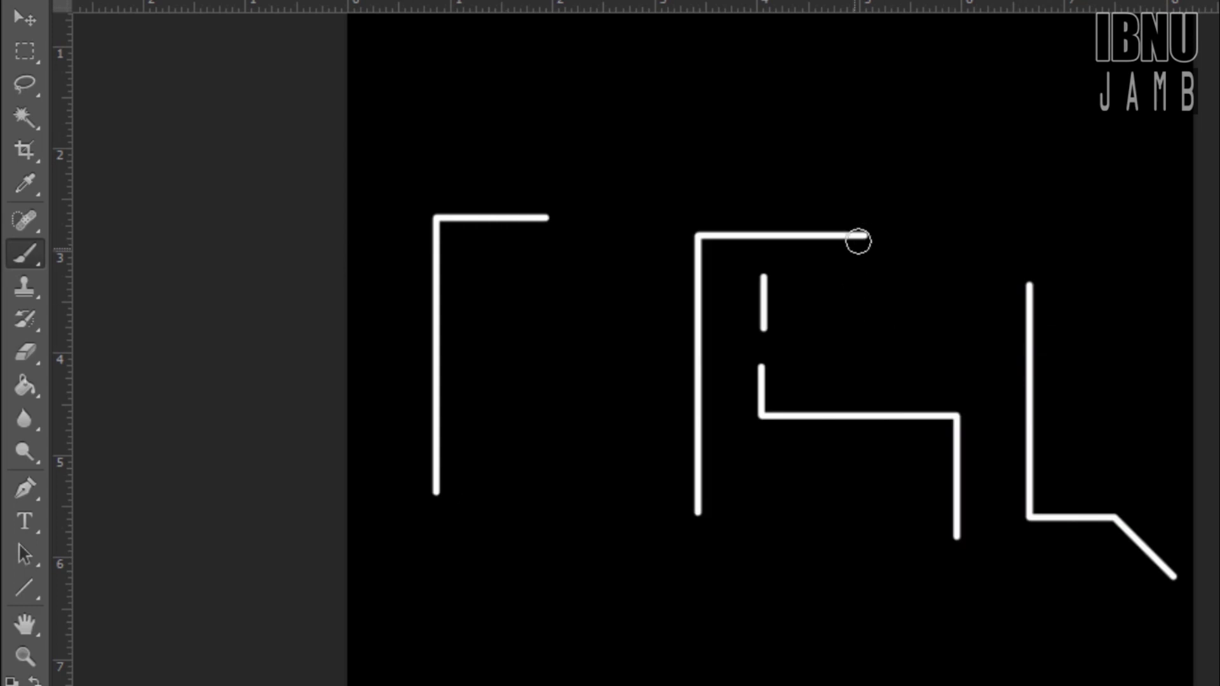
{"action": "left_click", "coordinate": [863, 238]}
{"action": "left_click", "coordinate": [956, 538]}
{"action": "left_click", "coordinate": [698, 516]}
{"action": "left_click", "coordinate": [764, 276]}
{"action": "left_click", "coordinate": [762, 368]}
{"action": "left_click", "coordinate": [1032, 282]}
{"action": "left_click", "coordinate": [764, 323]}
{"action": "left_click", "coordinate": [1175, 579]}
{"action": "left_click", "coordinate": [549, 217]}
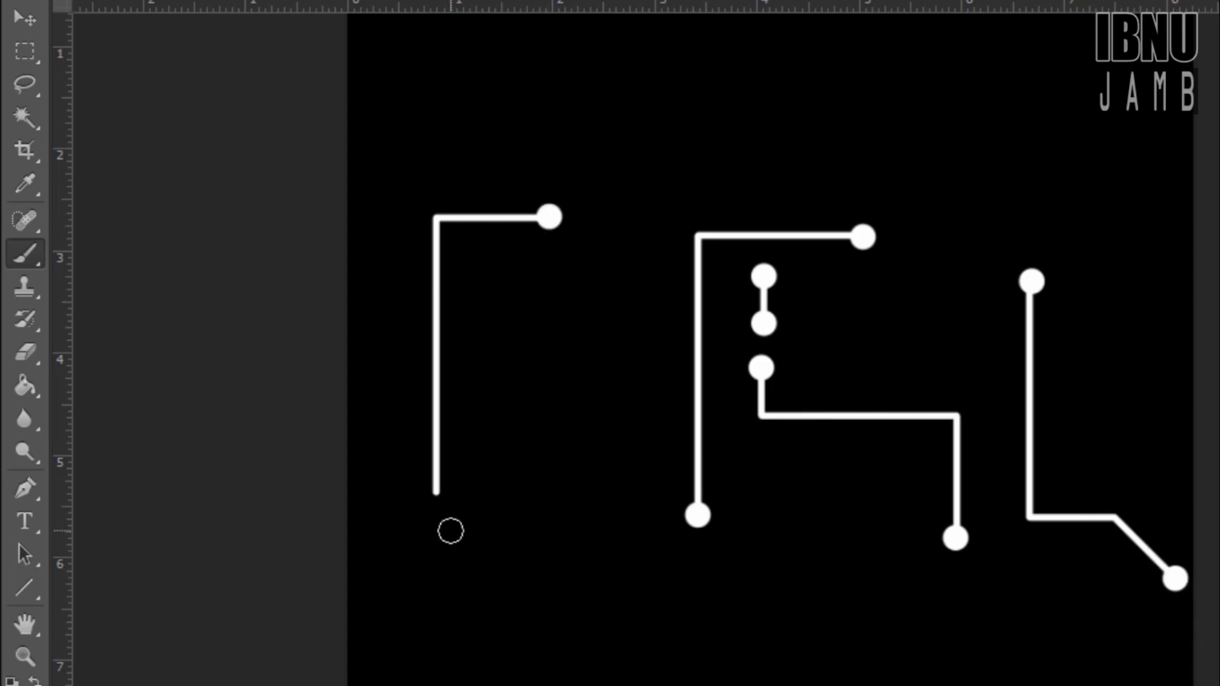
{"action": "left_click", "coordinate": [435, 493]}
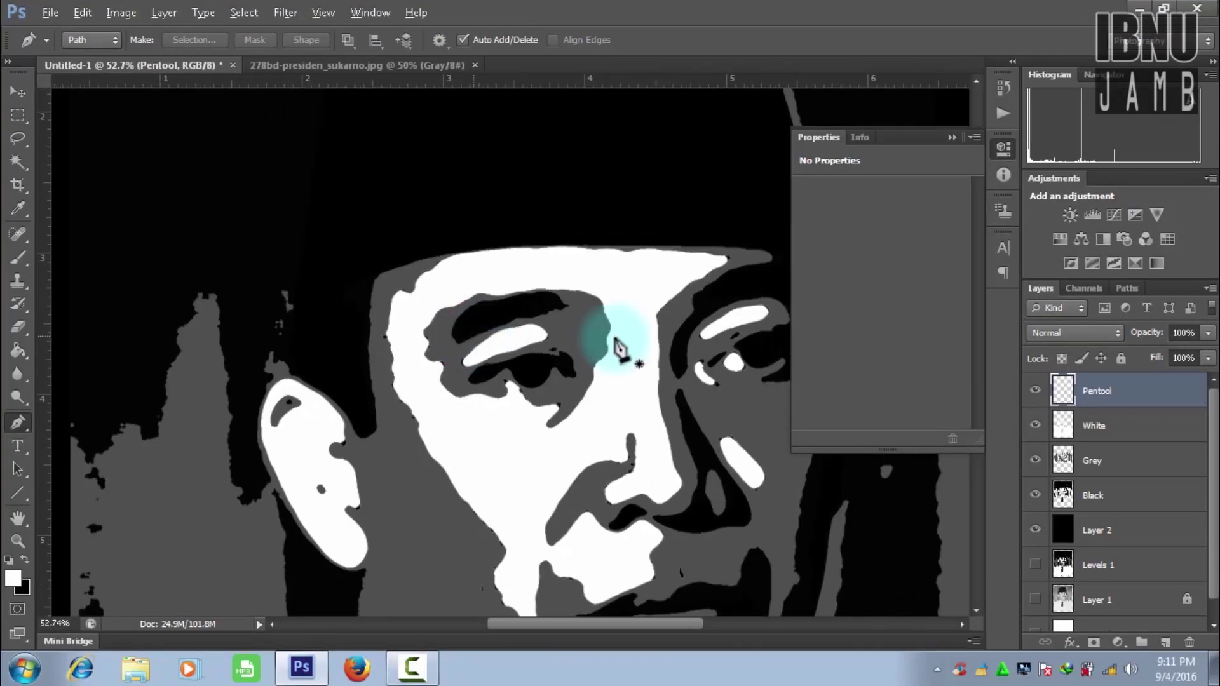
Zoom to the forehead and pen a stepped path along the top of the forehead.
{"action": "mouse_move", "coordinate": [627, 318]}
{"action": "left_mouse_down"}
{"action": "mouse_move", "coordinate": [455, 299]}
{"action": "mouse_move", "coordinate": [410, 173]}
{"action": "mouse_move", "coordinate": [409, 253]}
{"action": "left_mouse_up"}
{"action": "scroll", "coordinate": [493, 191], "scroll_direction": "up", "scroll_amount": 3}
{"action": "scroll", "coordinate": [500, 202], "scroll_direction": "up", "scroll_amount": 1}
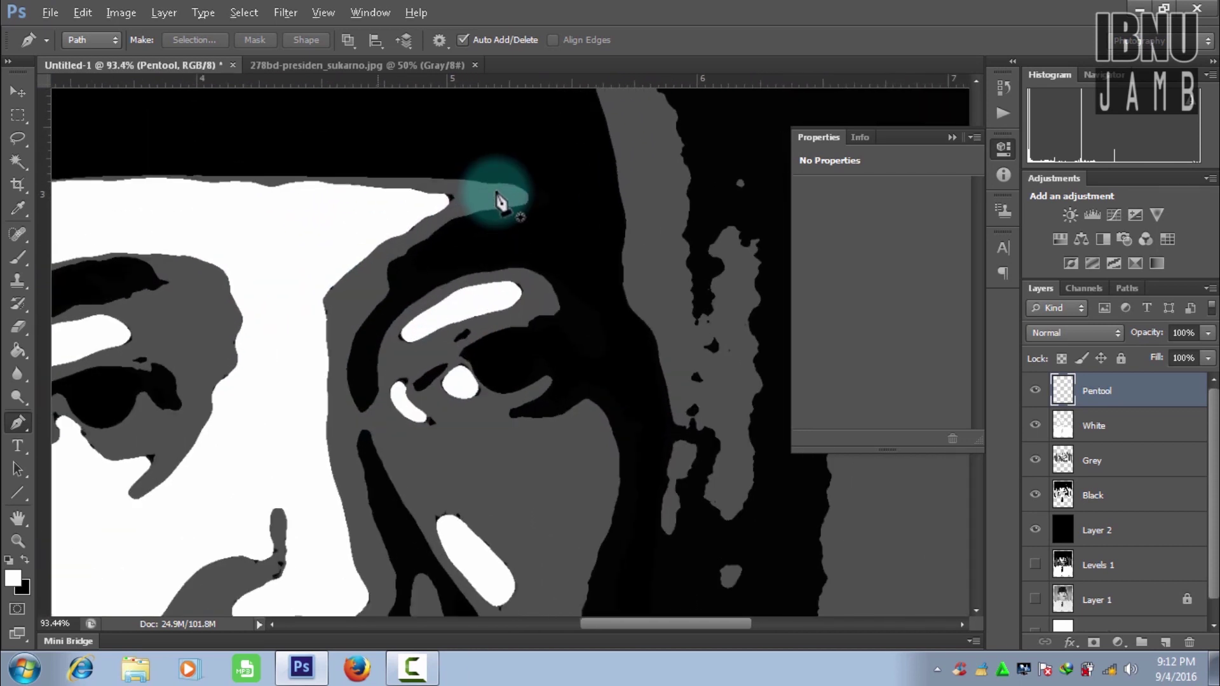
{"action": "left_click", "coordinate": [103, 181]}
{"action": "left_click", "coordinate": [436, 182]}
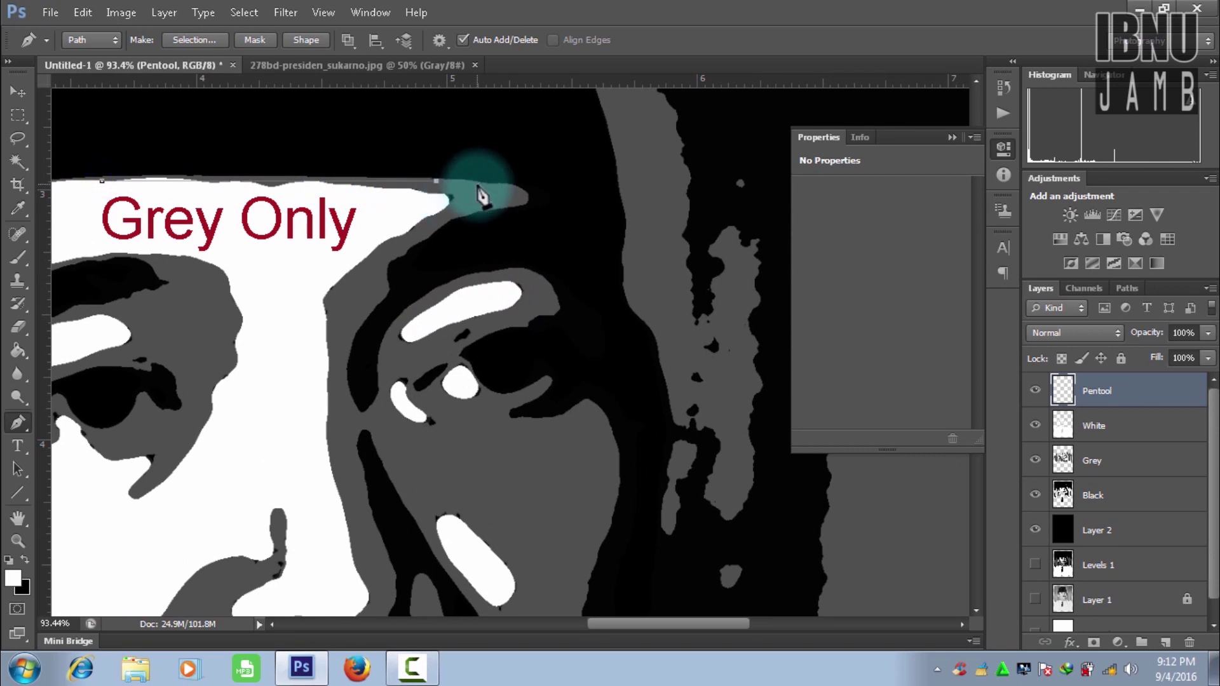
{"action": "left_click", "coordinate": [483, 210]}
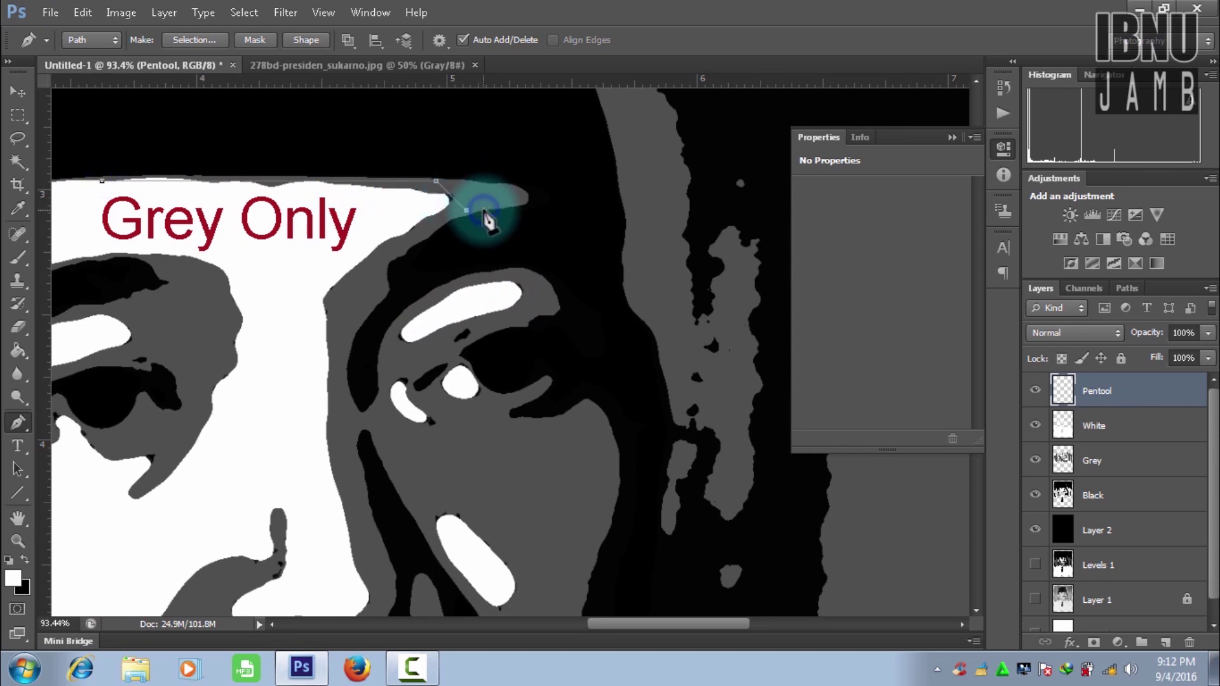
{"action": "left_click", "coordinate": [467, 184]}
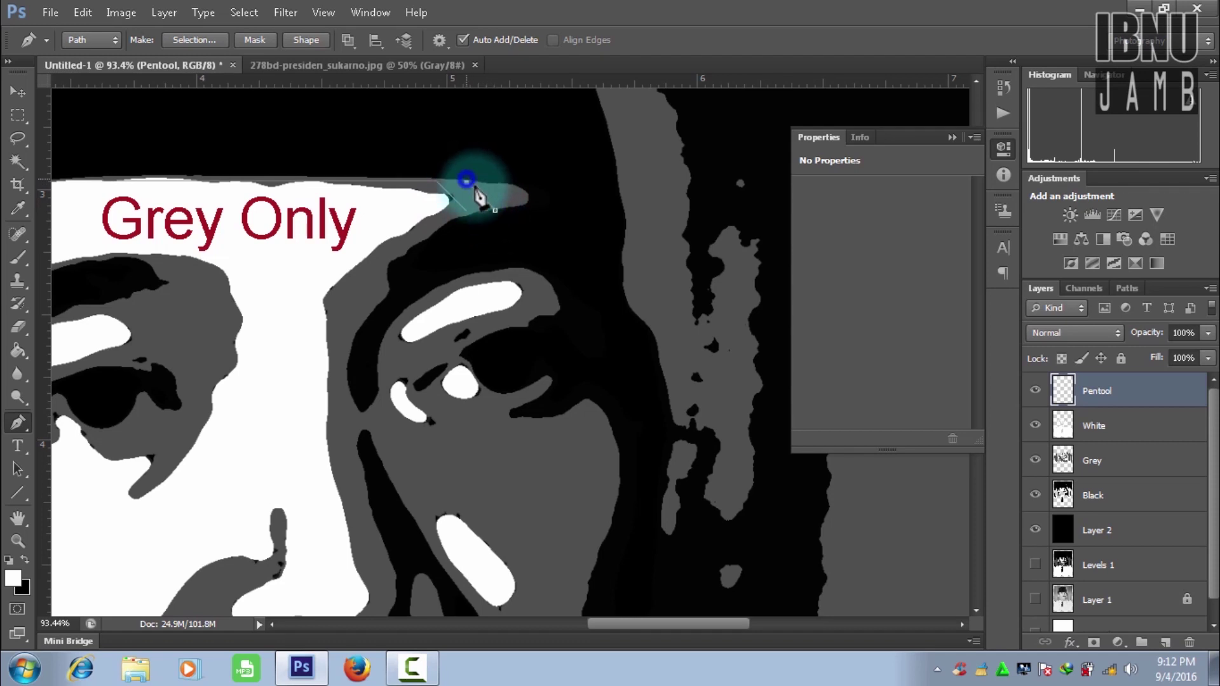
{"action": "left_click", "coordinate": [518, 206]}
{"action": "left_click", "coordinate": [520, 186], "text": "shift"}
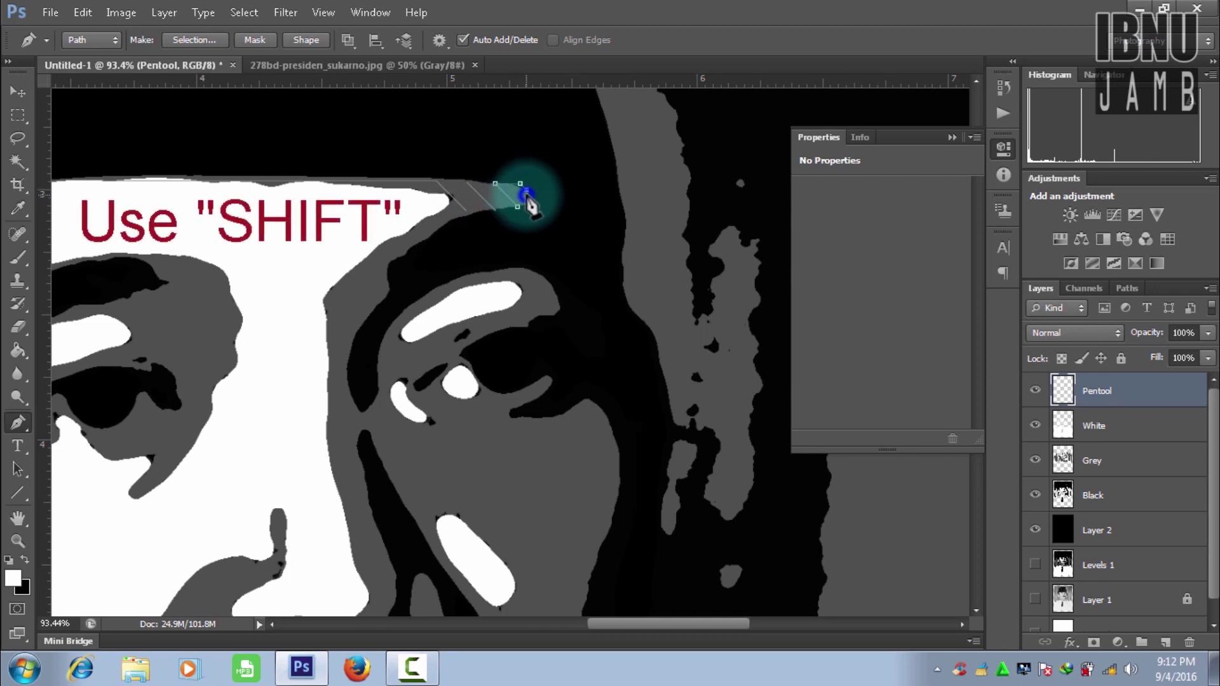
{"action": "left_click", "coordinate": [526, 198], "text": "shift"}
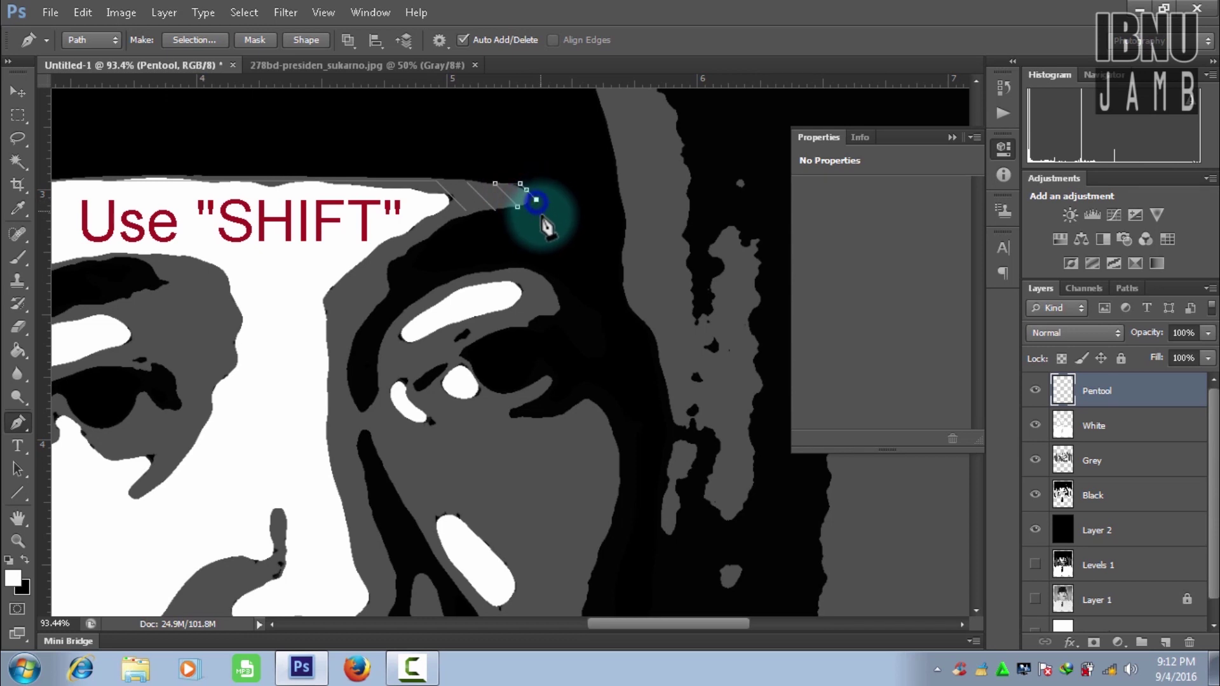
{"action": "left_click", "coordinate": [528, 262], "text": "ctrl"}
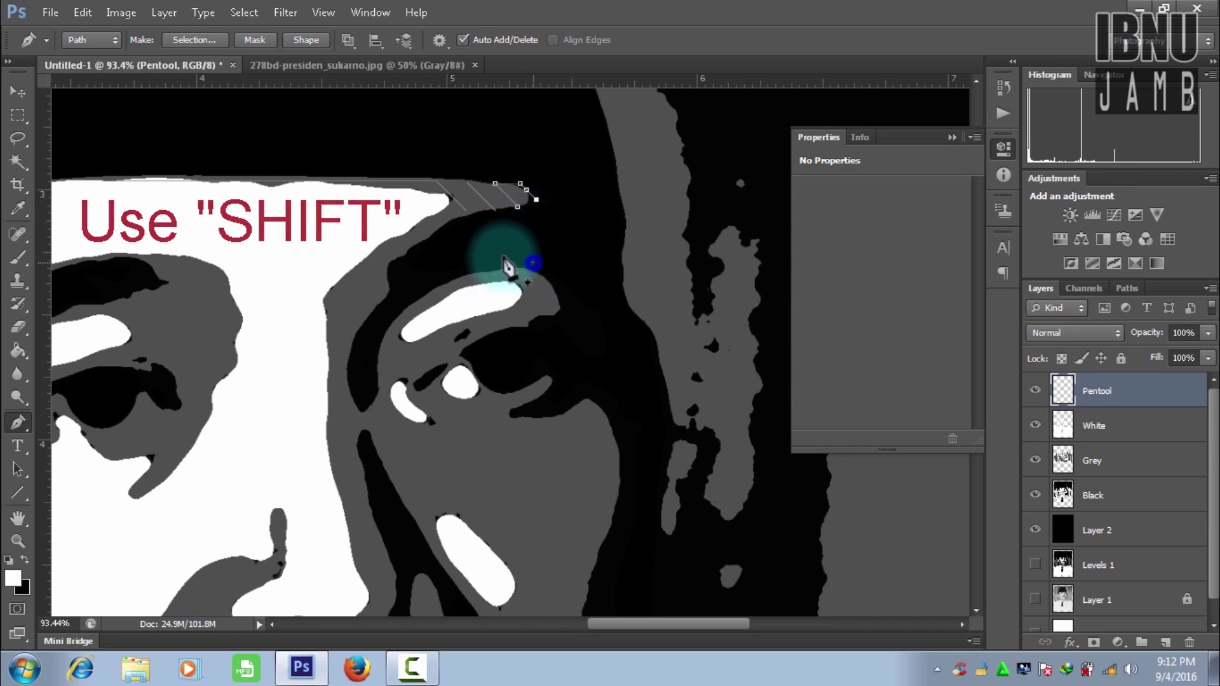
Start a second pen path at the brow edge, running down and curving over the eyebrow.
{"action": "left_click", "coordinate": [453, 217]}
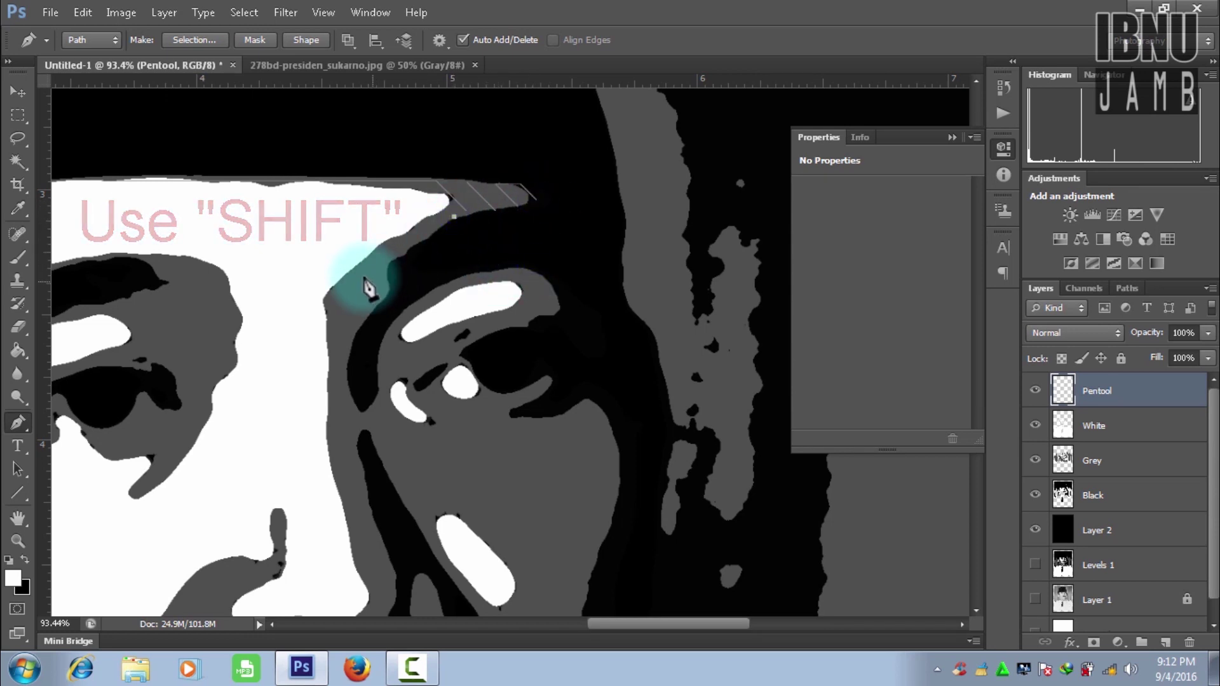
{"action": "left_click", "coordinate": [396, 275]}
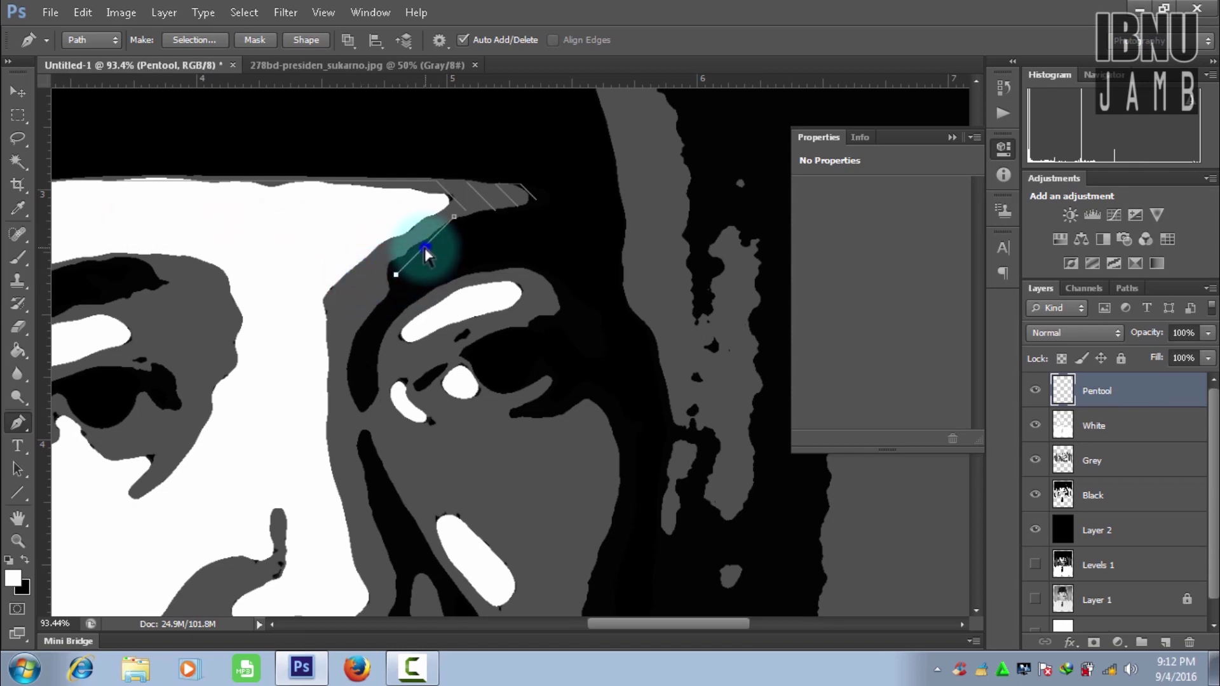
{"action": "left_click_drag", "start_coordinate": [424, 248], "coordinate": [404, 240]}
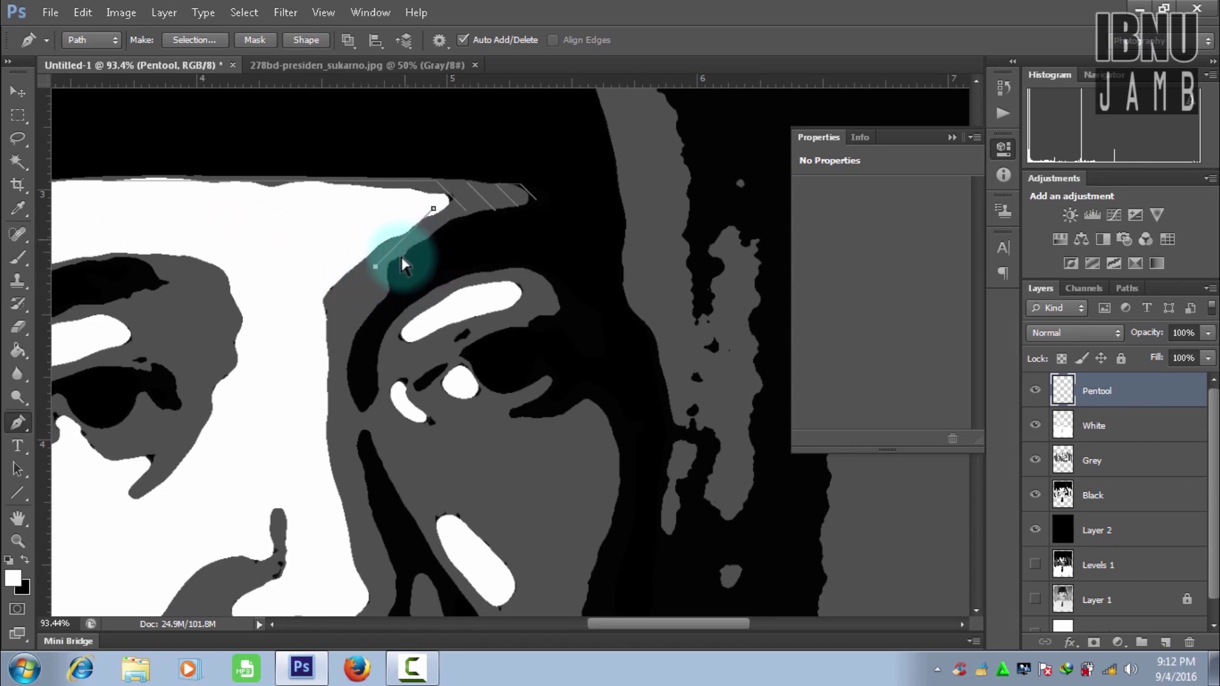
{"action": "left_click", "coordinate": [434, 209]}
{"action": "left_click", "coordinate": [434, 209]}
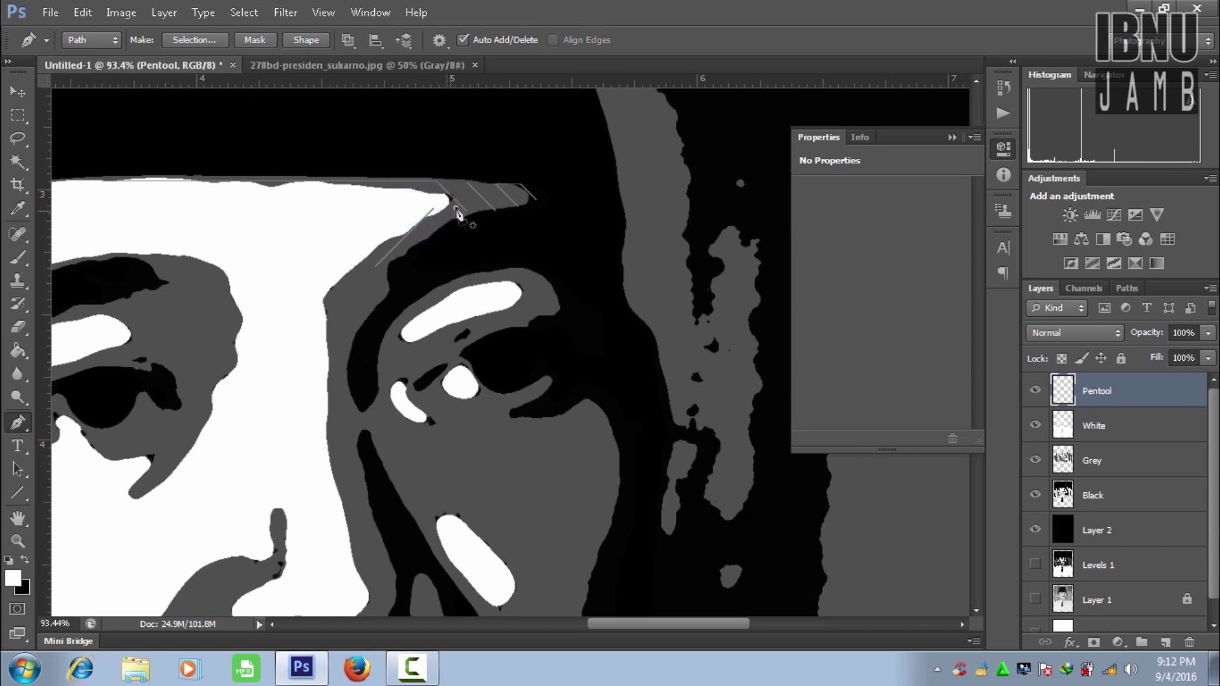
{"action": "left_click_drag", "start_coordinate": [353, 268], "coordinate": [356, 312]}
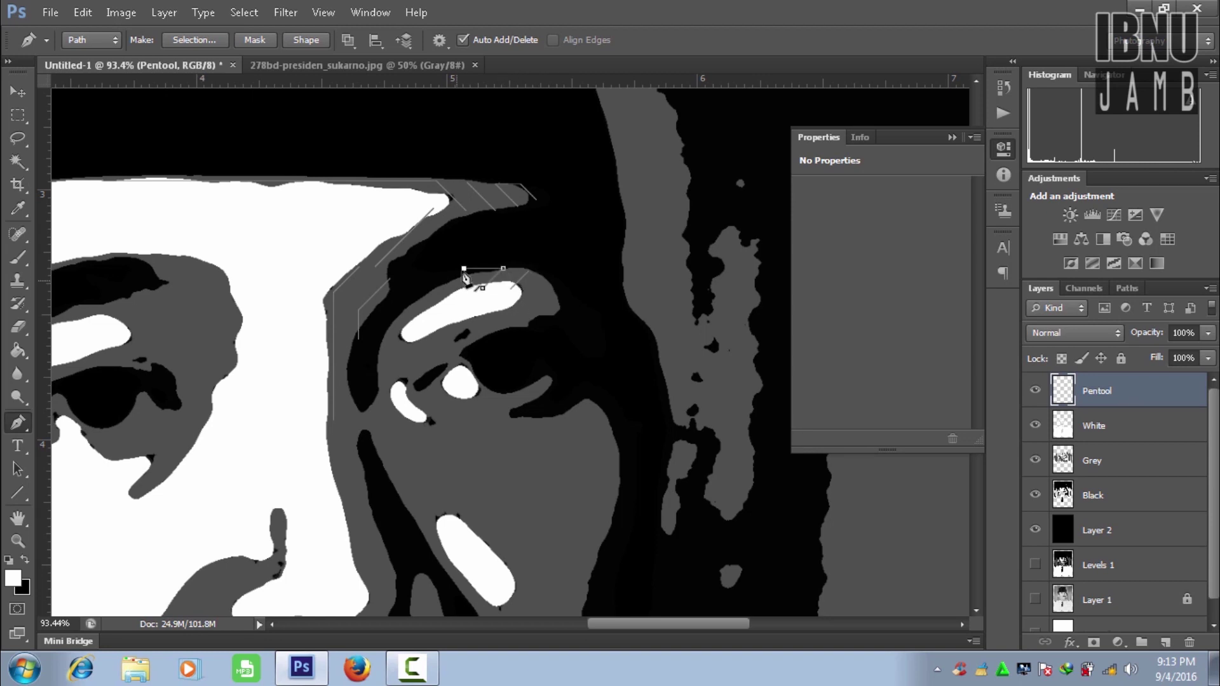
{"action": "left_click_drag", "start_coordinate": [409, 346], "coordinate": [551, 346]}
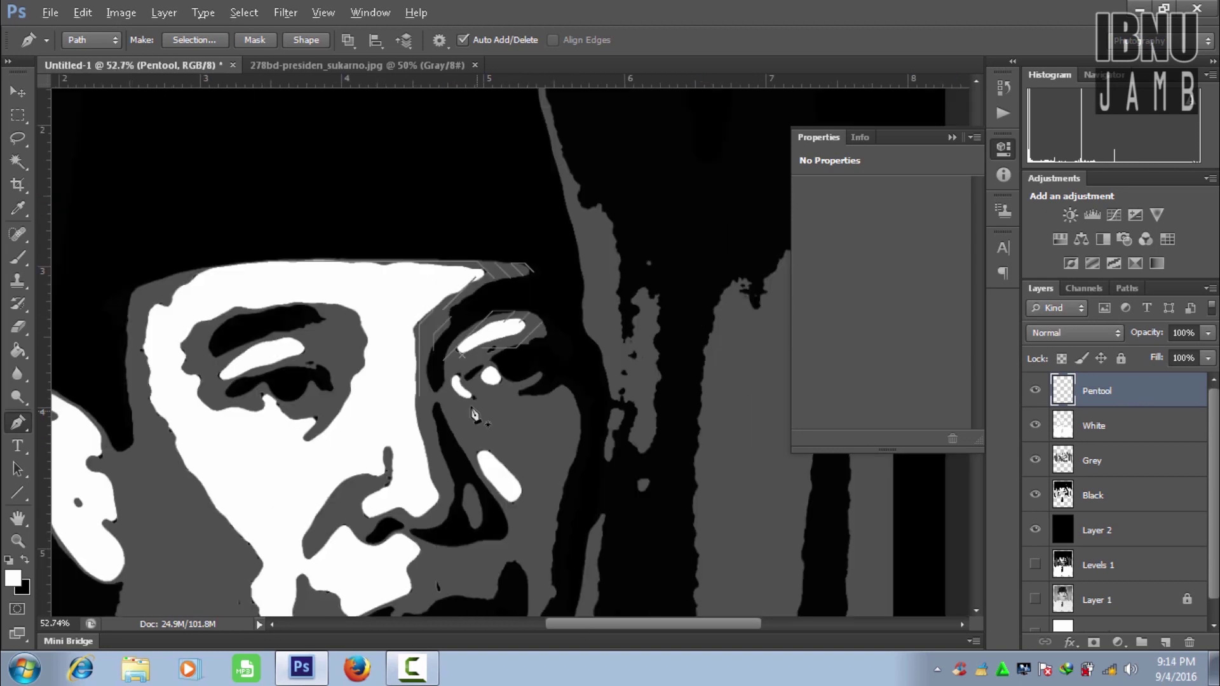
Add pen points around the eye and down the cheek, then start a path by the other eye.
{"action": "scroll", "coordinate": [483, 356], "scroll_direction": "down", "scroll_amount": 2, "text": "alt"}
{"action": "left_click_drag", "start_coordinate": [493, 319], "coordinate": [439, 373]}
{"action": "left_click_drag", "start_coordinate": [464, 456], "coordinate": [448, 399]}
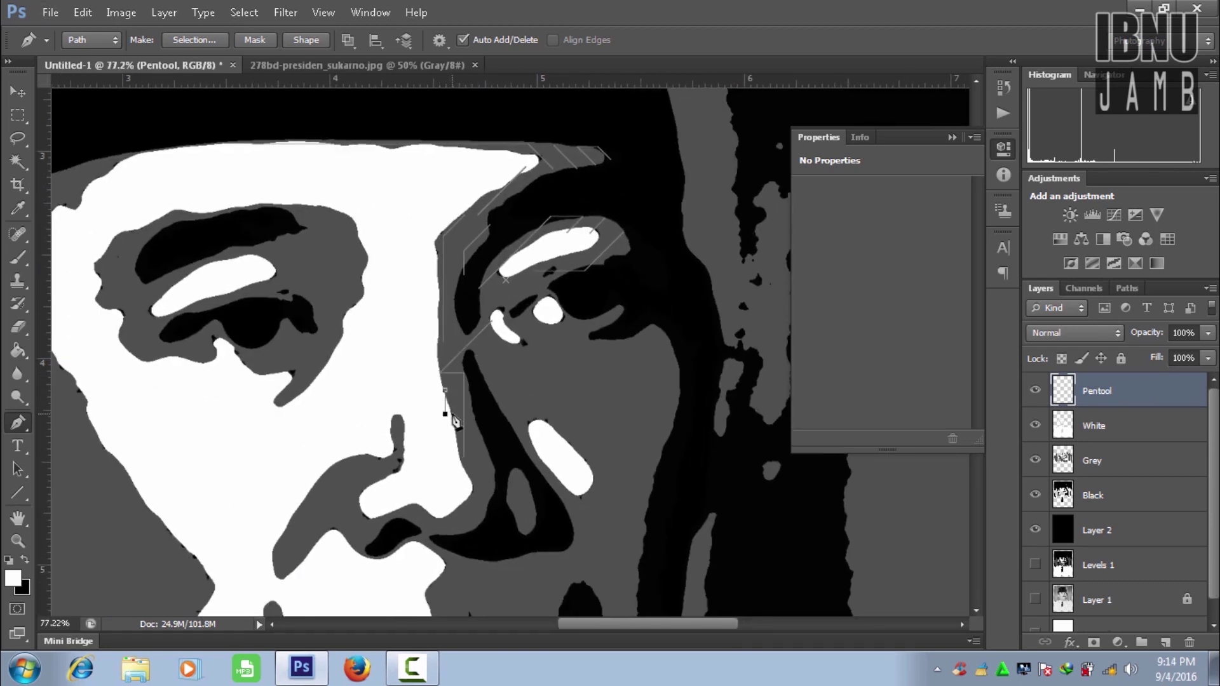
{"action": "left_click_drag", "start_coordinate": [541, 367], "coordinate": [530, 375]}
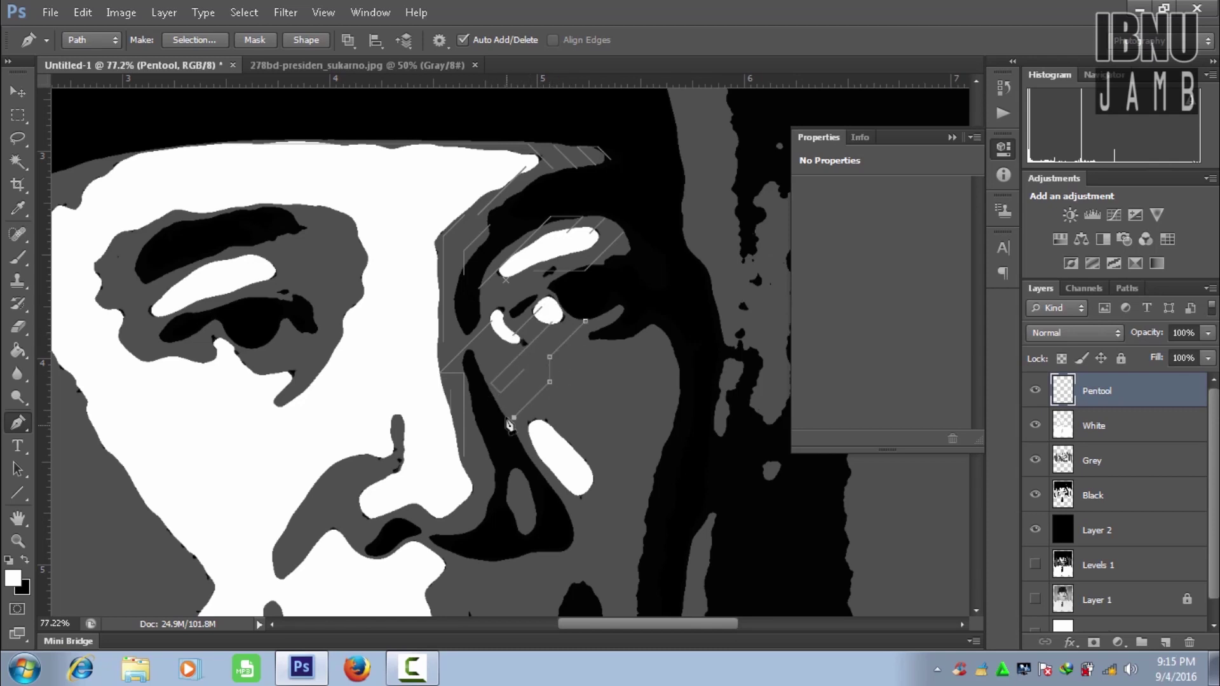
{"action": "left_click_drag", "start_coordinate": [555, 433], "coordinate": [595, 393]}
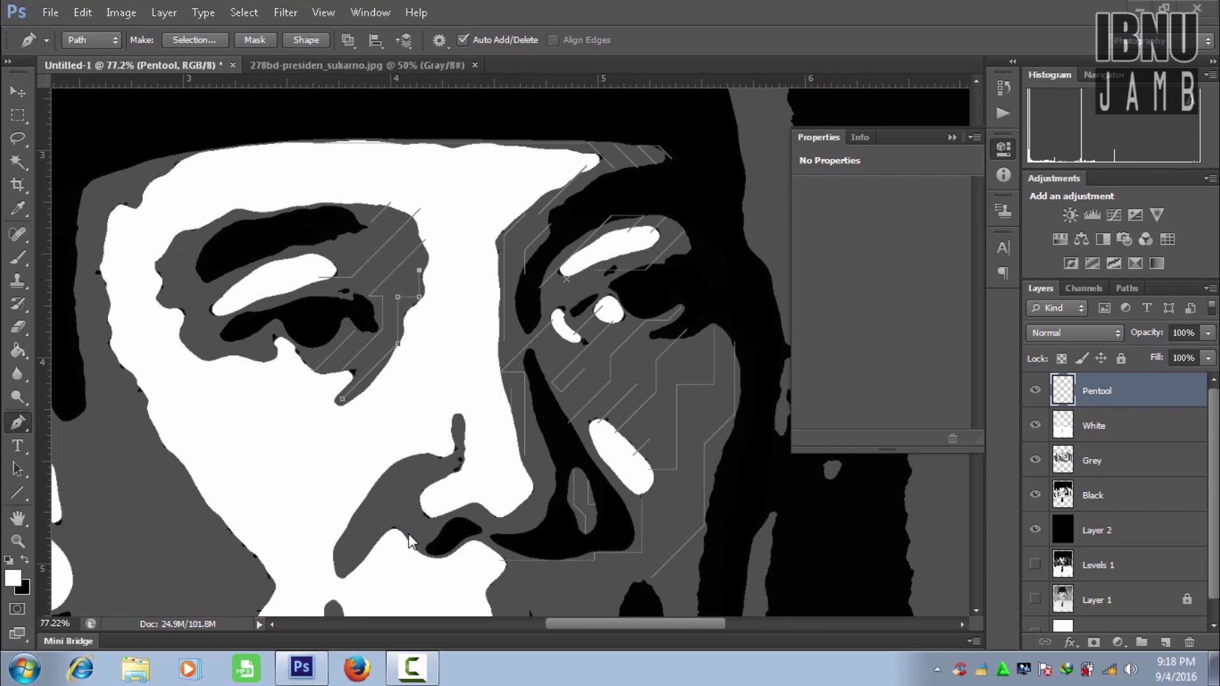
{"action": "left_click_drag", "start_coordinate": [278, 323], "coordinate": [244, 361]}
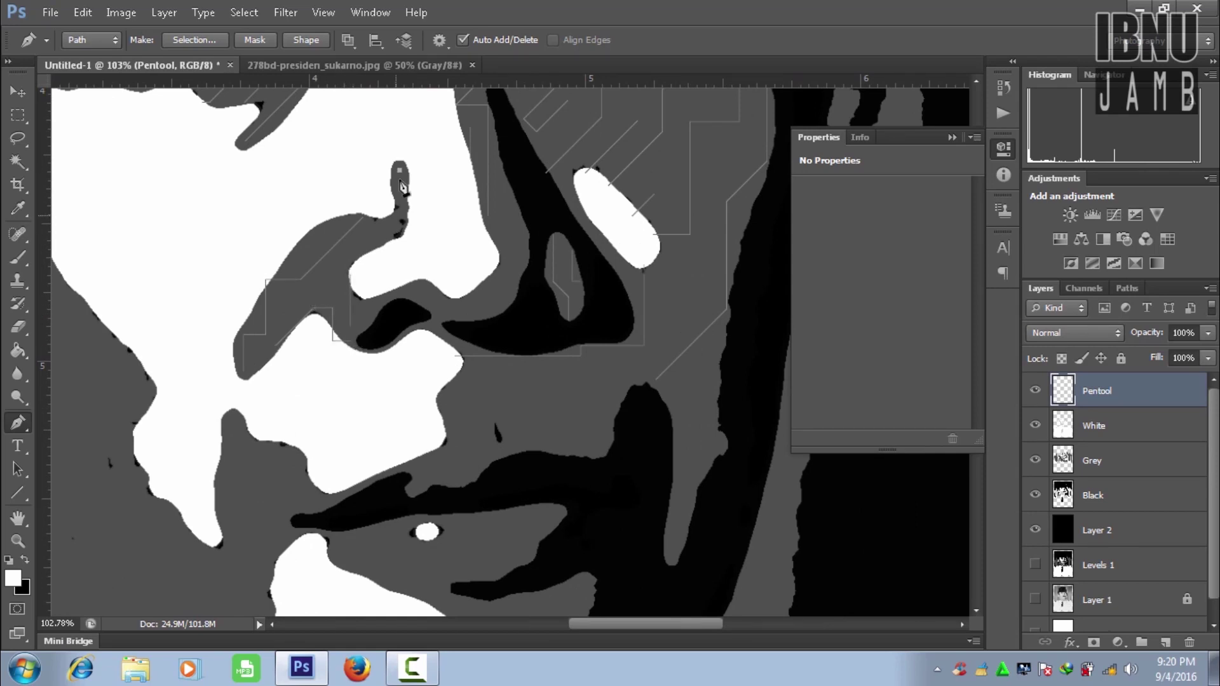
Extend pen paths around the nostril, down the nose edge and near the mouth, then trace the ear.
{"action": "left_click_drag", "start_coordinate": [445, 325], "coordinate": [427, 331]}
{"action": "left_click", "coordinate": [455, 356]}
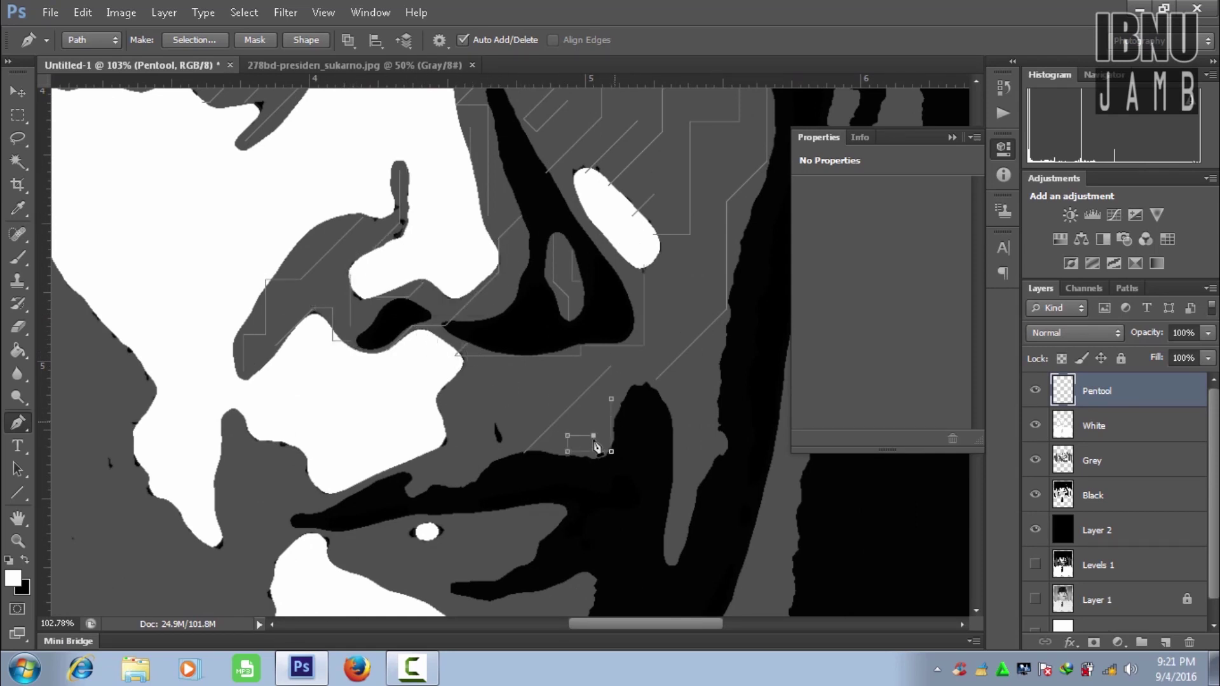
{"action": "left_click", "coordinate": [466, 376]}
{"action": "left_click", "coordinate": [450, 394]}
{"action": "left_click", "coordinate": [450, 439]}
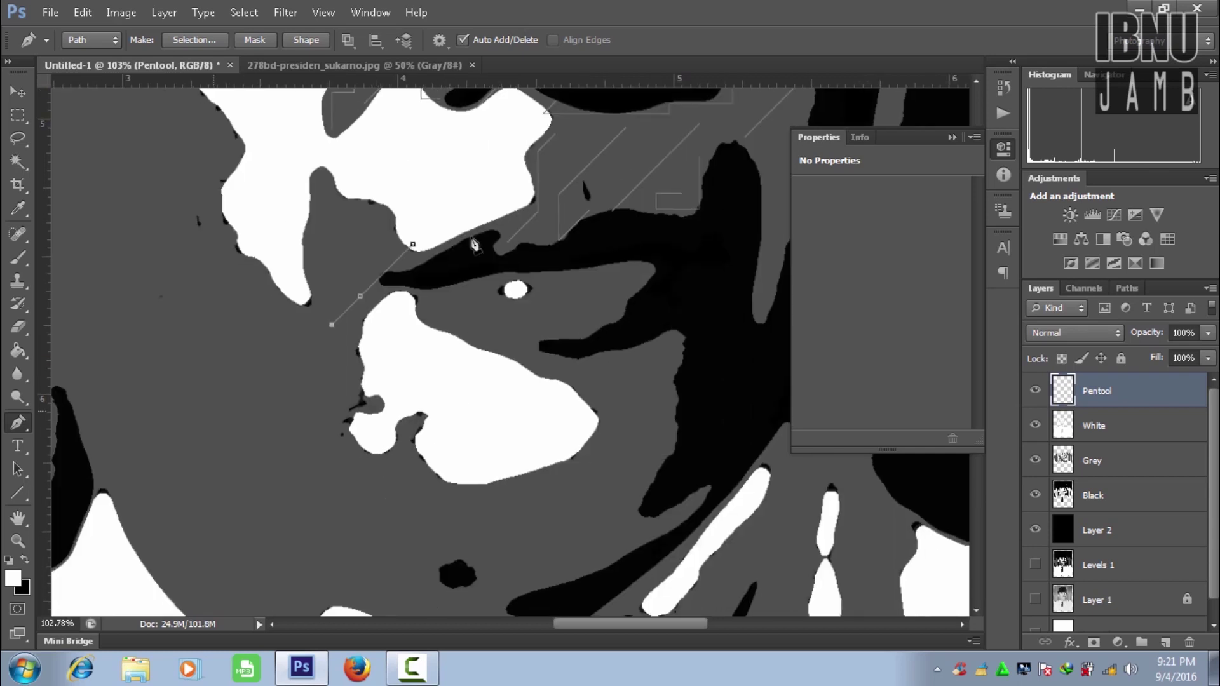
{"action": "scroll", "coordinate": [315, 470], "scroll_direction": "down", "scroll_amount": 3}
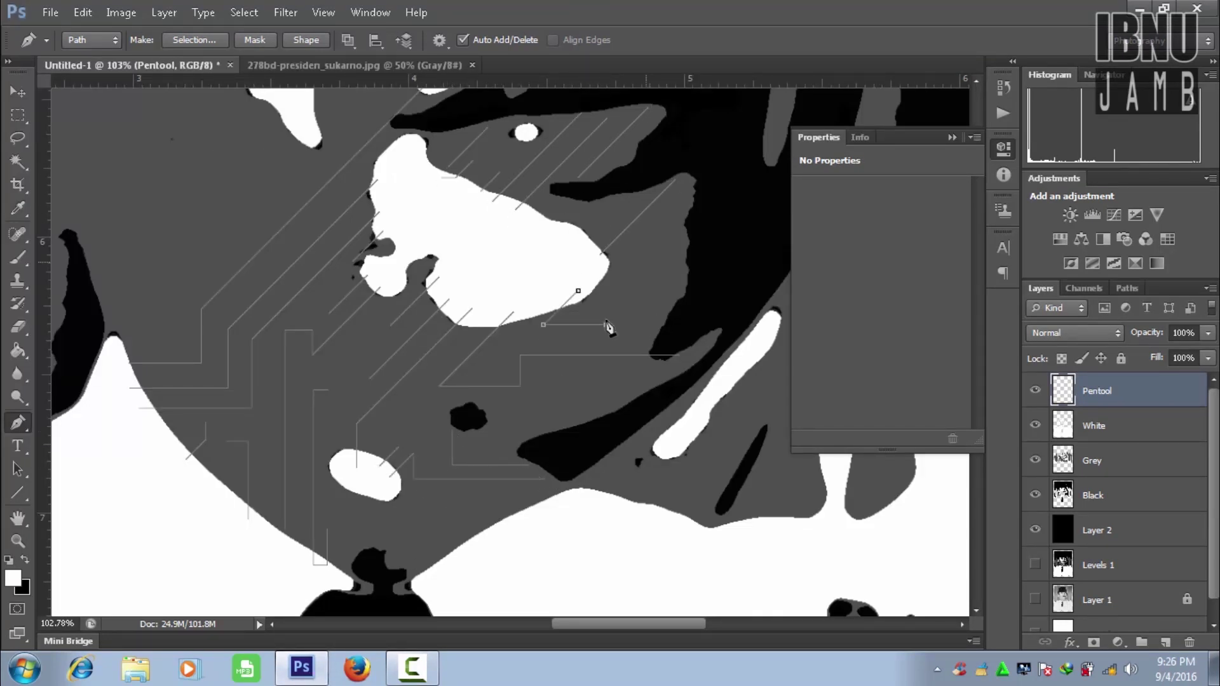
{"action": "scroll", "coordinate": [600, 284], "scroll_direction": "down", "scroll_amount": 3}
{"action": "left_click", "coordinate": [493, 335]}
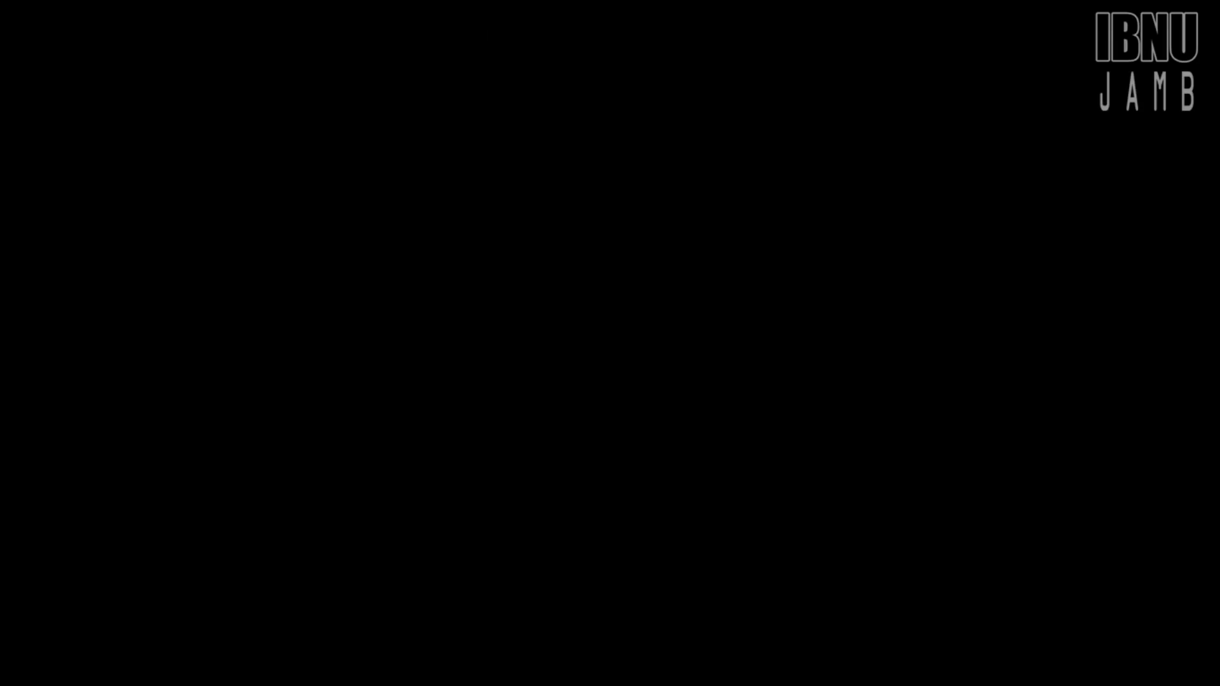
{"action": "left_click", "coordinate": [361, 464]}
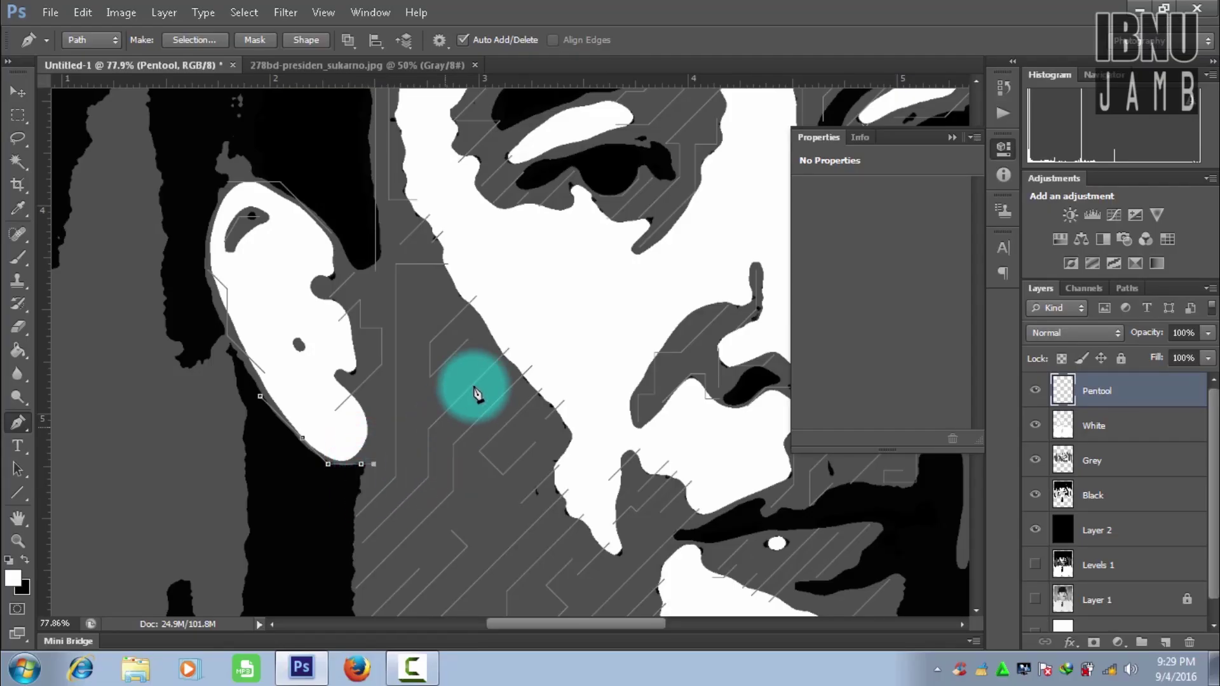
Pen a circuit line with a diagonal jog down the grey strand beside the right cheek.
{"action": "scroll", "coordinate": [458, 422], "scroll_direction": "right", "scroll_amount": 5}
{"action": "scroll", "coordinate": [480, 389], "scroll_direction": "down", "scroll_amount": 1}
{"action": "scroll", "coordinate": [480, 390], "scroll_direction": "down", "scroll_amount": 2}
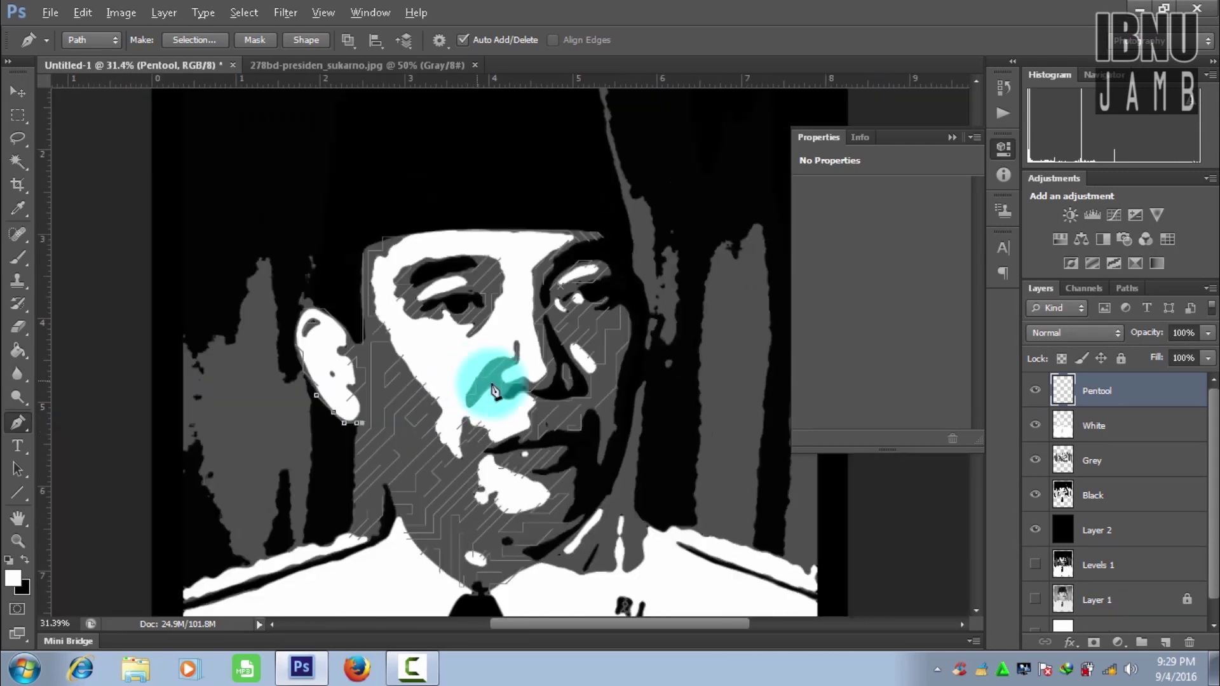
{"action": "scroll", "coordinate": [594, 531], "scroll_direction": "up", "scroll_amount": 1}
{"action": "scroll", "coordinate": [635, 458], "scroll_direction": "up", "scroll_amount": 1}
{"action": "scroll", "coordinate": [655, 398], "scroll_direction": "up", "scroll_amount": 2}
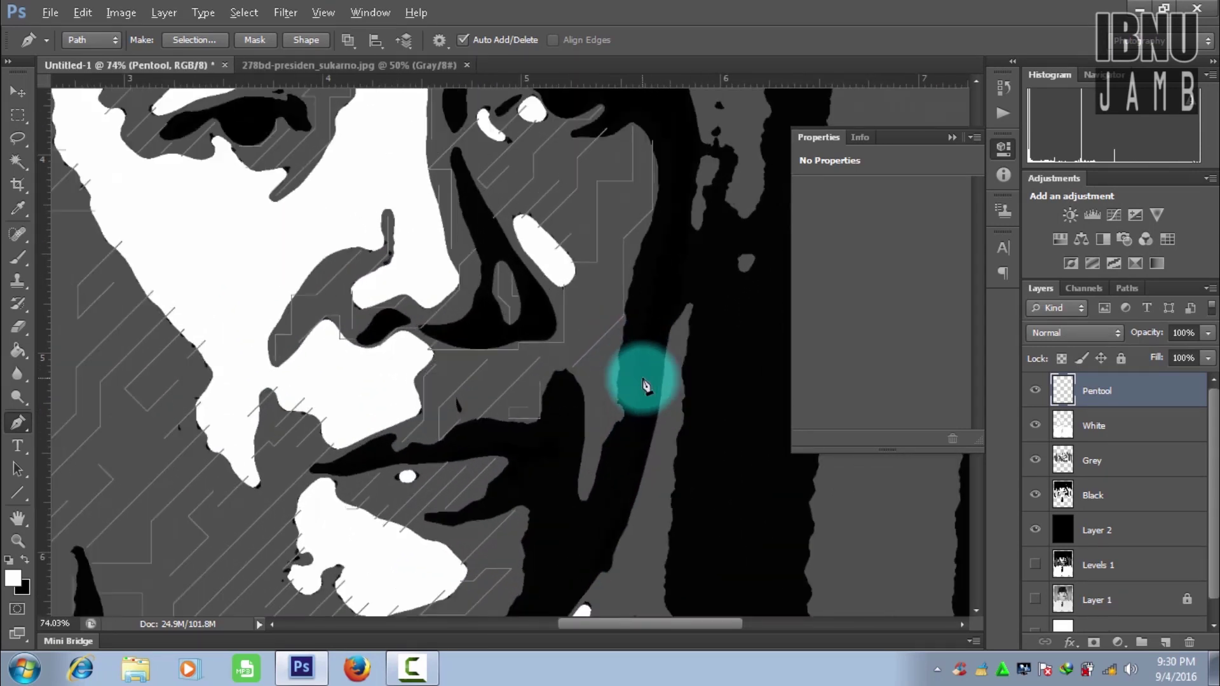
{"action": "scroll", "coordinate": [645, 384], "scroll_direction": "up", "scroll_amount": 2}
{"action": "left_click", "coordinate": [609, 354]}
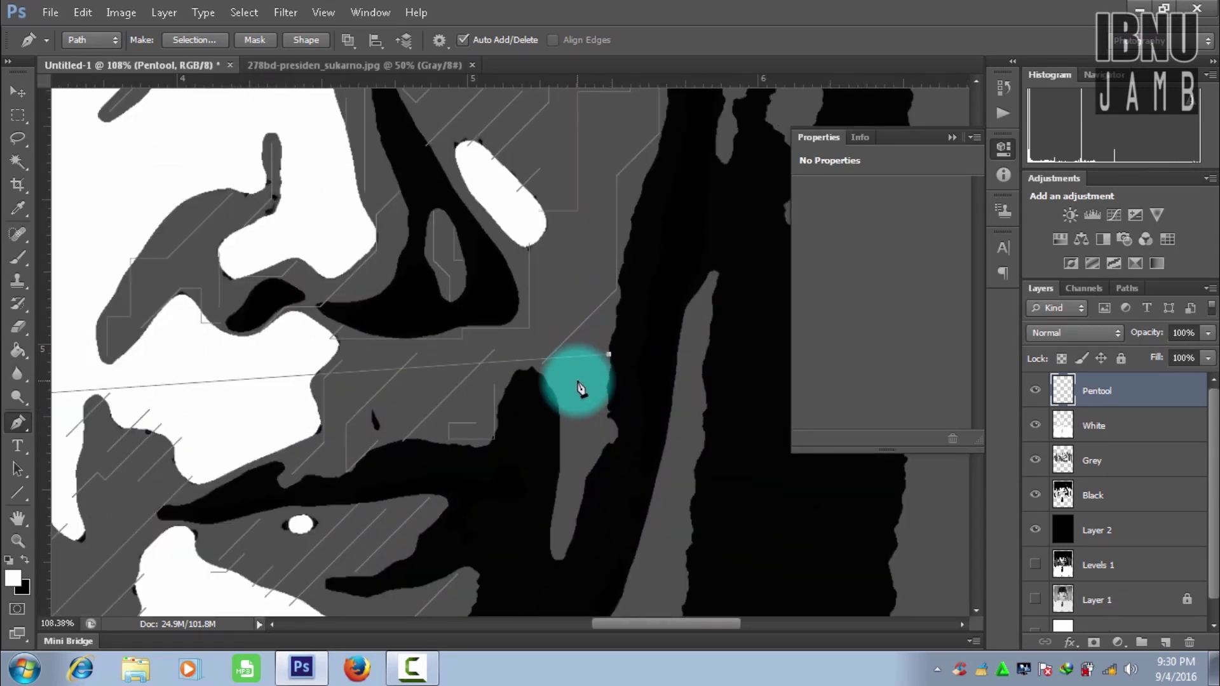
{"action": "left_click", "coordinate": [612, 351]}
{"action": "left_click", "coordinate": [574, 389]}
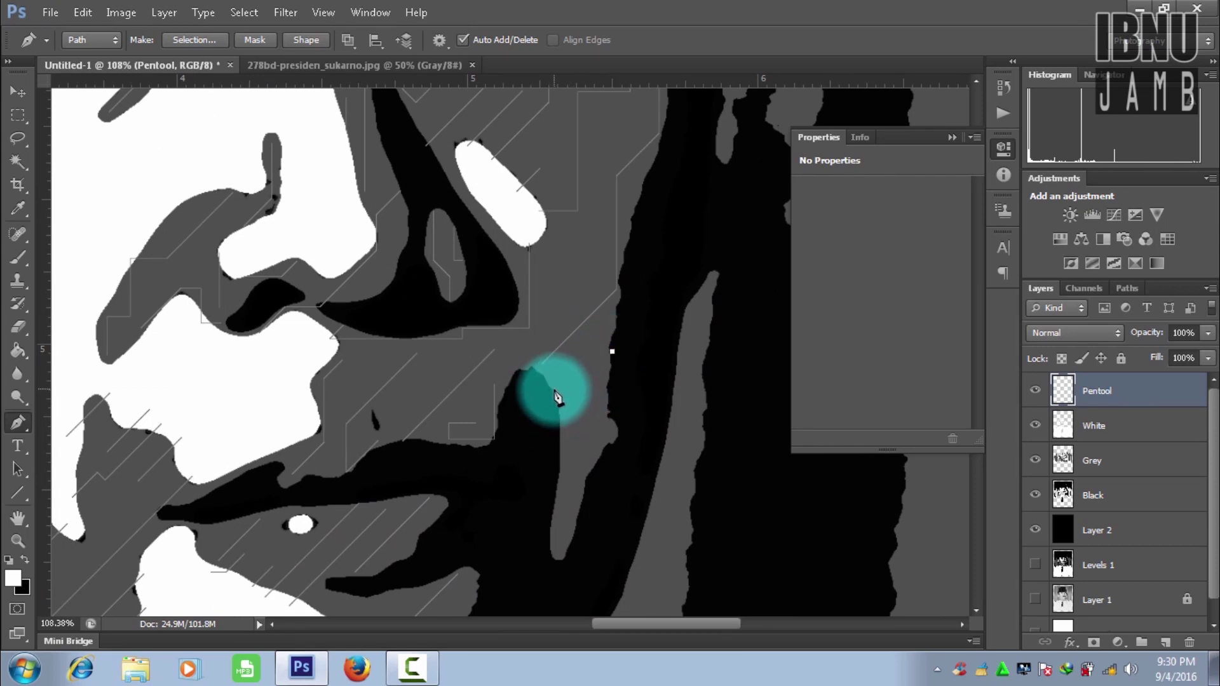
{"action": "left_click", "coordinate": [574, 434]}
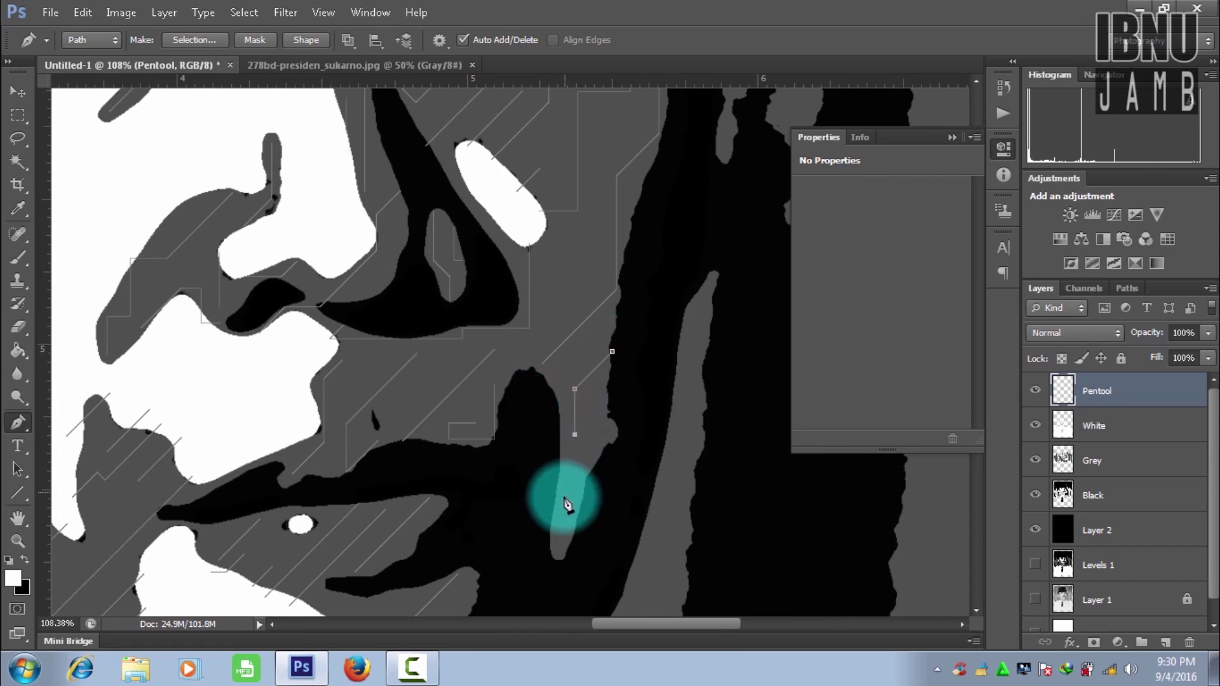
{"action": "left_click", "coordinate": [561, 543]}
Add a second circuit line further right down the strand, then zoom out.
{"action": "left_click", "coordinate": [612, 404]}
{"action": "left_click", "coordinate": [592, 459]}
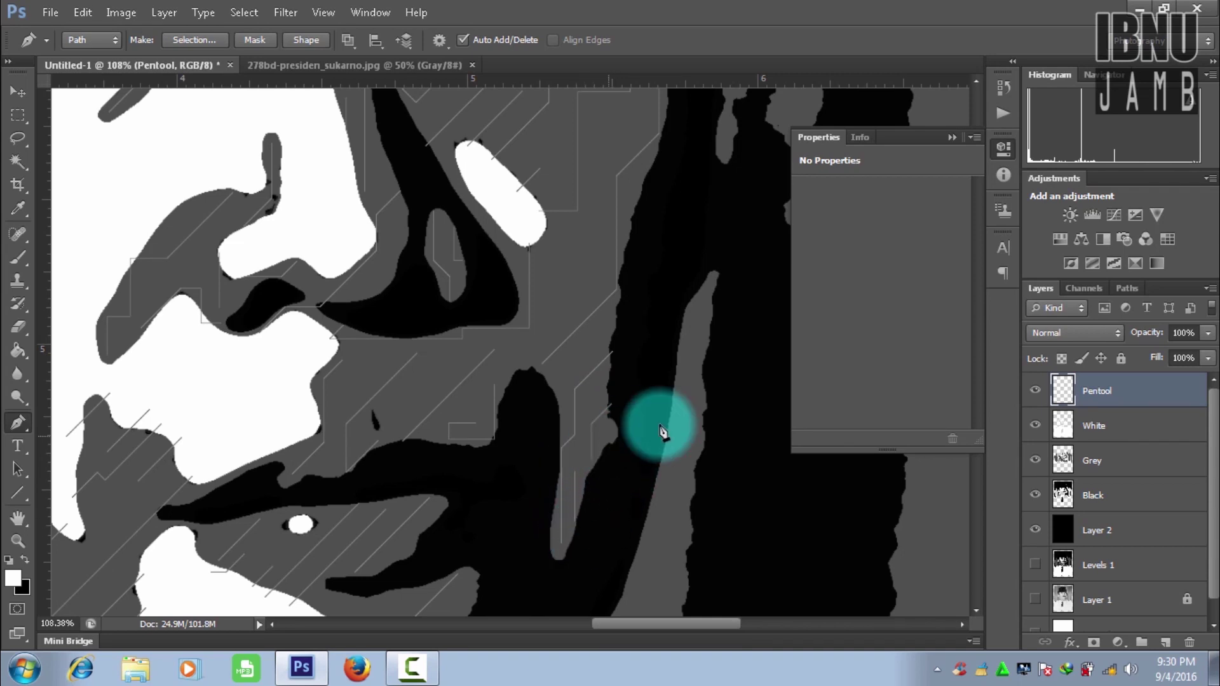
{"action": "scroll", "coordinate": [689, 331], "scroll_direction": "down", "scroll_amount": 2}
{"action": "scroll", "coordinate": [690, 332], "scroll_direction": "down", "scroll_amount": 1}
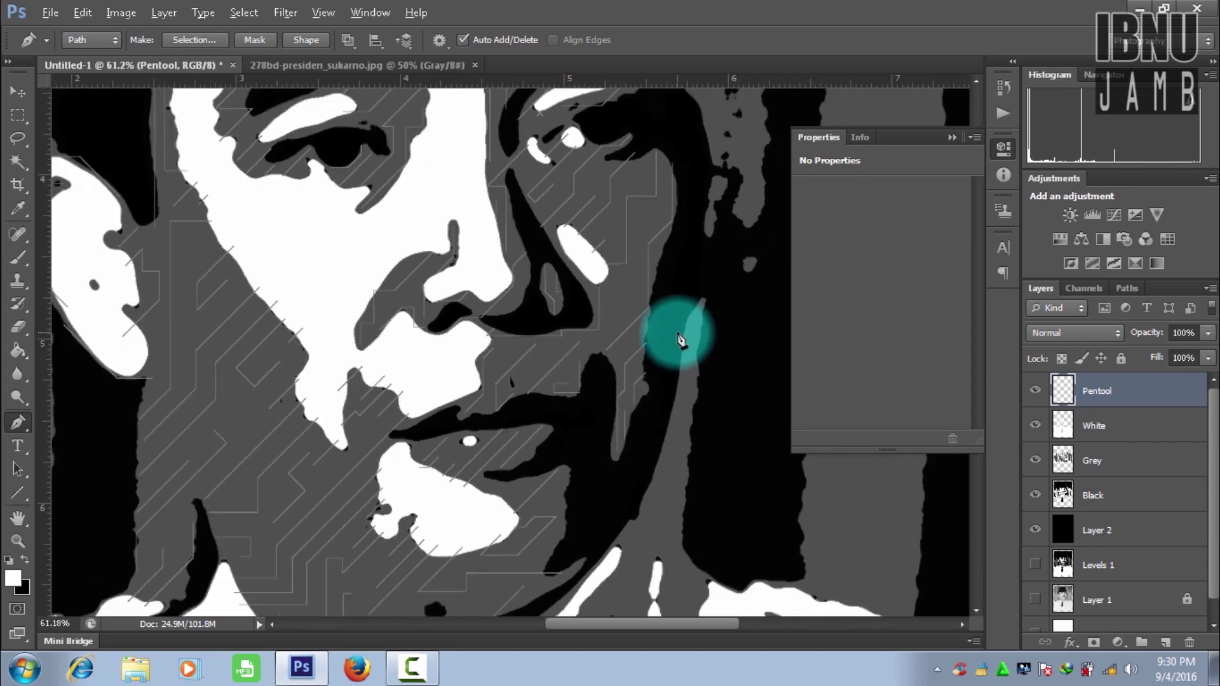
{"action": "scroll", "coordinate": [676, 332], "scroll_direction": "down", "scroll_amount": 1}
{"action": "scroll", "coordinate": [687, 470], "scroll_direction": "down", "scroll_amount": 1}
{"action": "scroll", "coordinate": [681, 485], "scroll_direction": "down", "scroll_amount": 1}
{"action": "scroll", "coordinate": [602, 457], "scroll_direction": "down", "scroll_amount": 1}
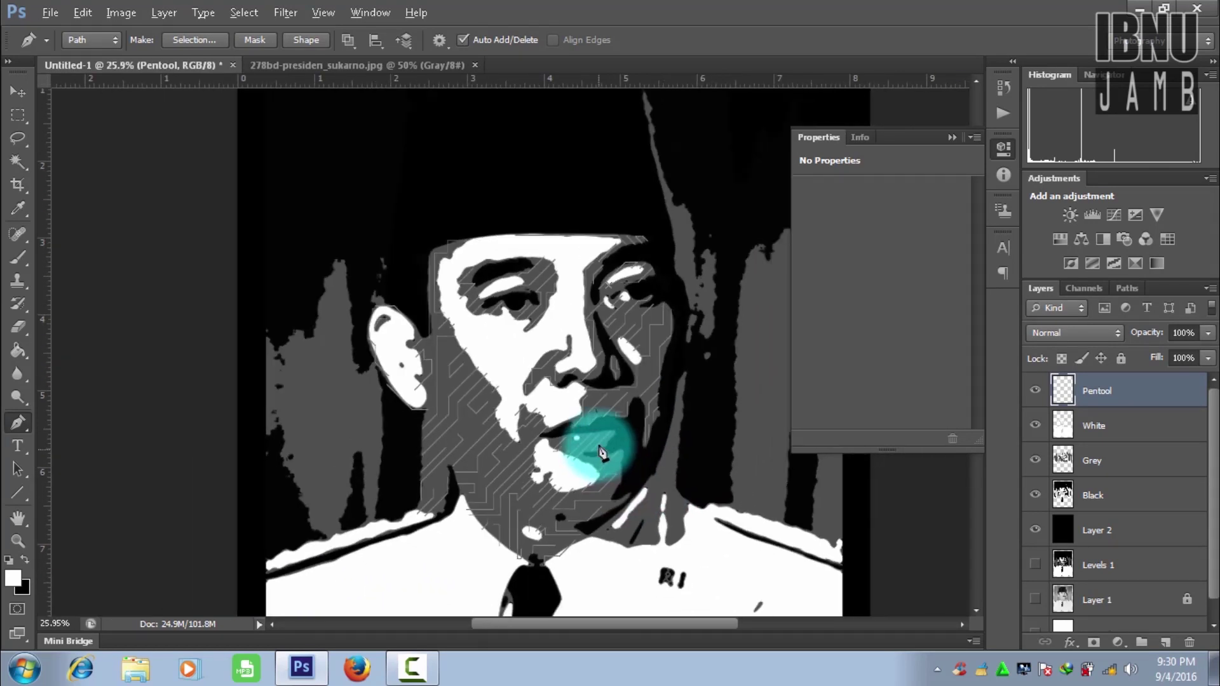
{"action": "scroll", "coordinate": [605, 447], "scroll_direction": "down", "scroll_amount": 1}
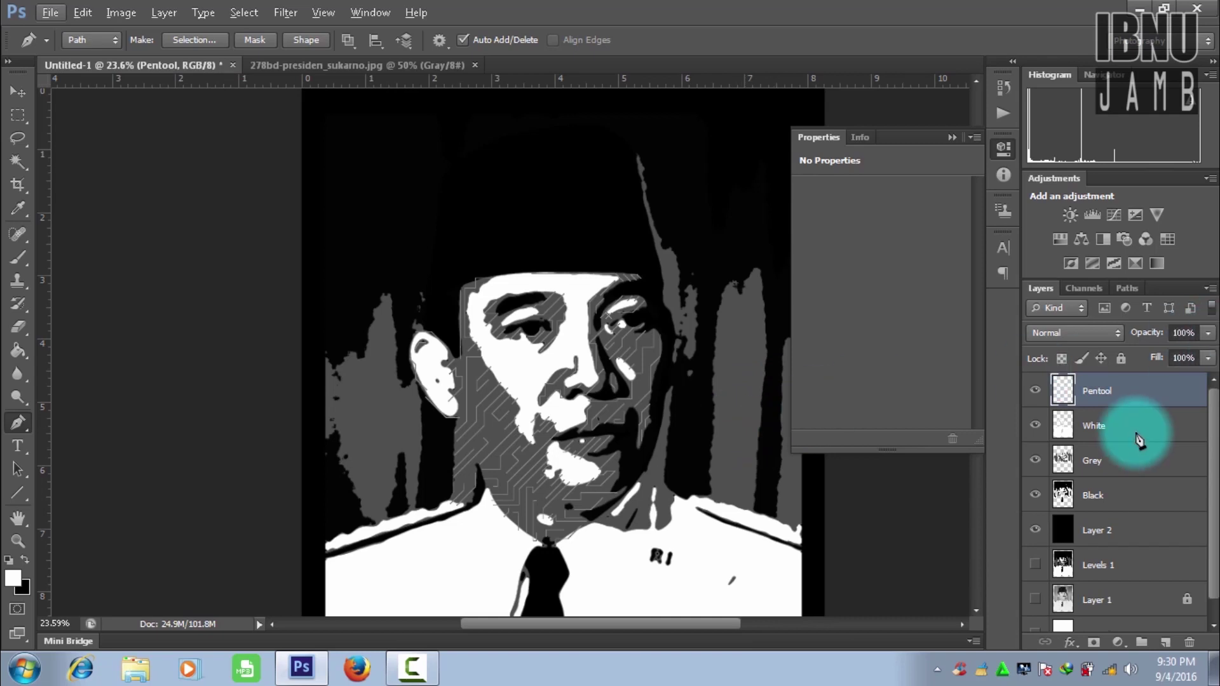
Select all the circuit path anchors across the face and stroke them with the Pencil.
{"action": "key", "text": "ctrl"}
{"action": "scroll", "coordinate": [558, 463], "scroll_direction": "down", "scroll_amount": 1}
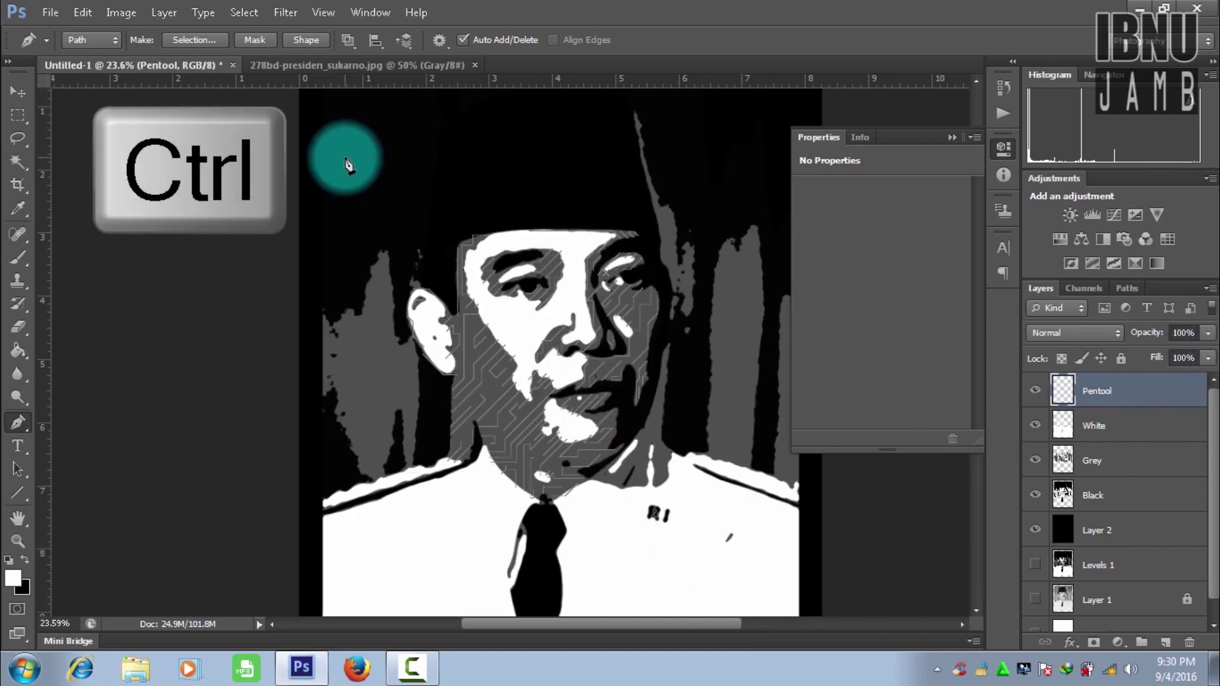
{"action": "left_click_drag", "start_coordinate": [348, 168], "coordinate": [724, 534]}
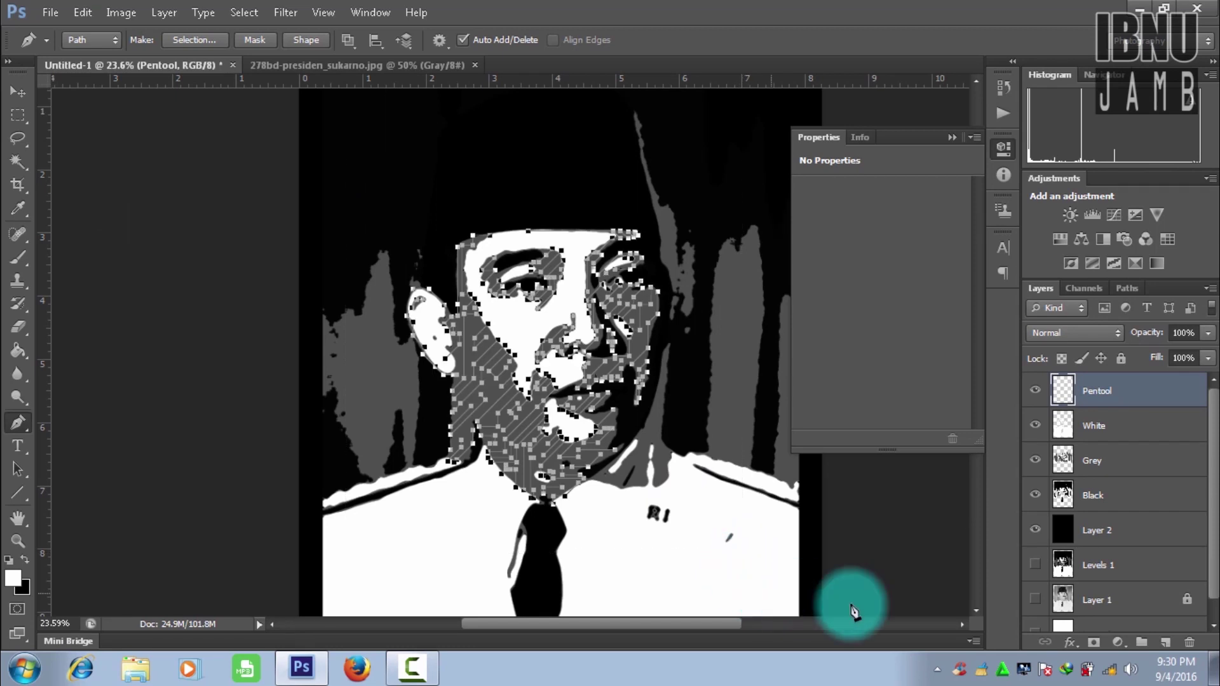
{"action": "right_click", "coordinate": [481, 399]}
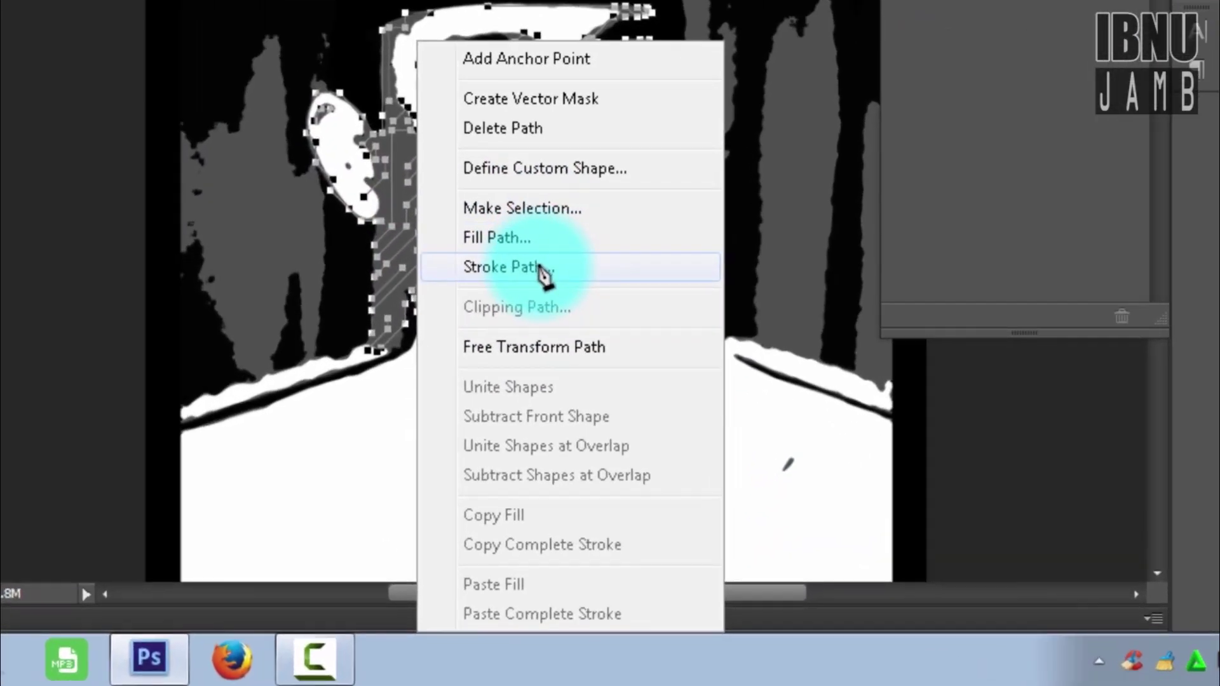
{"action": "left_click", "coordinate": [542, 267]}
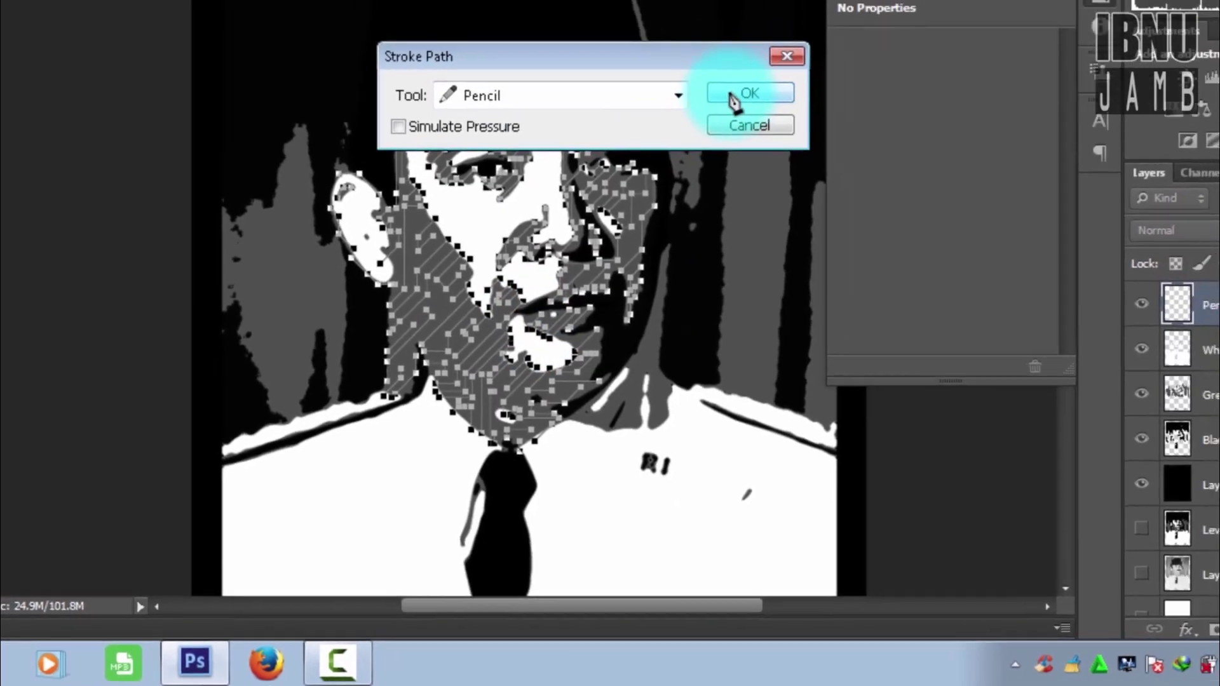
{"action": "left_click", "coordinate": [735, 100]}
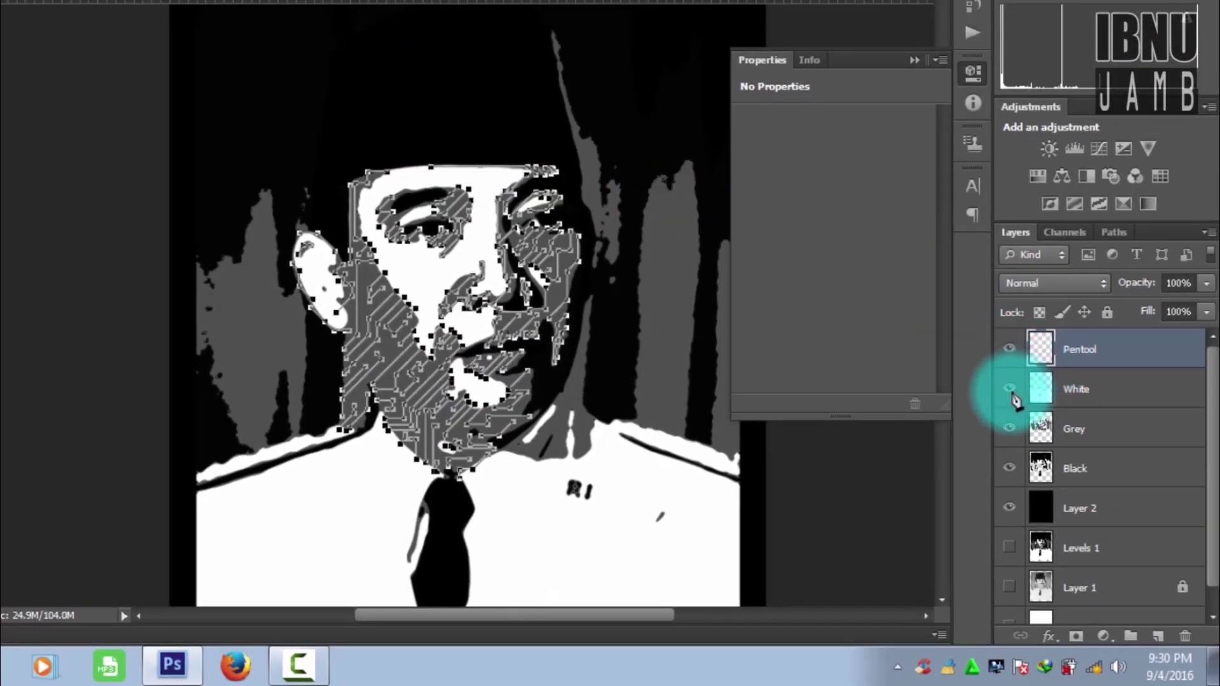
Leave the portrait white on the black Layer 2 with the Grey and Black layers hidden.
{"action": "left_click", "coordinate": [1009, 389]}
{"action": "left_click", "coordinate": [1009, 428]}
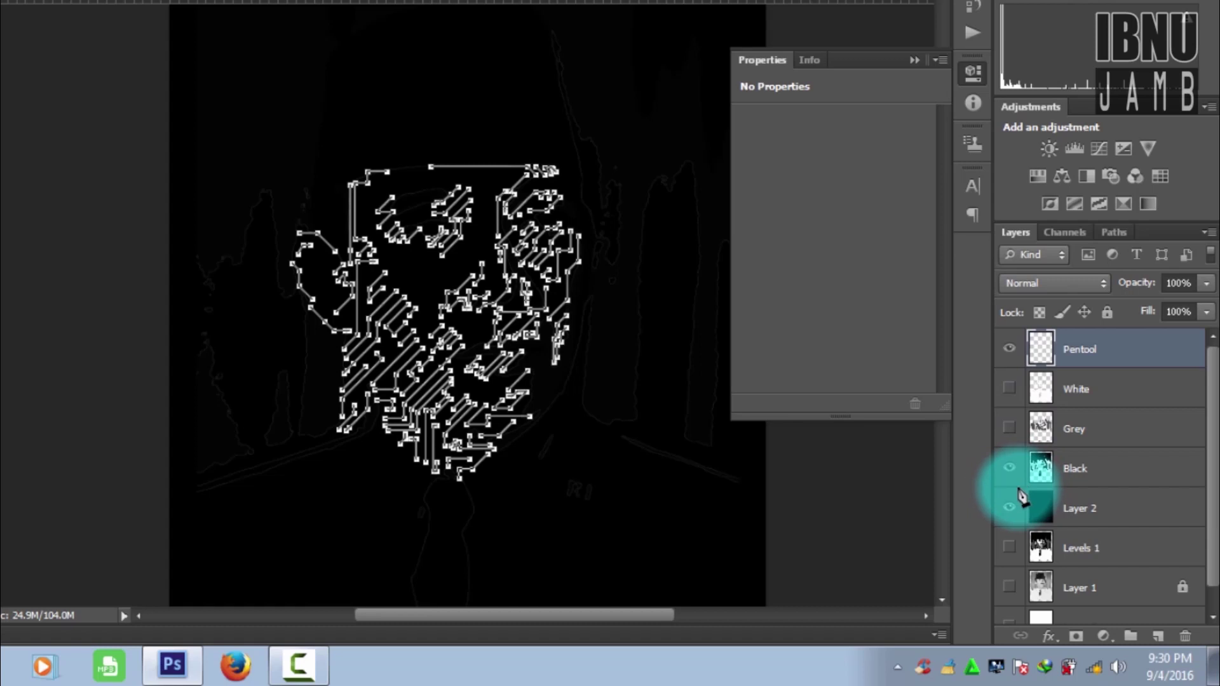
{"action": "left_click", "coordinate": [1010, 468]}
{"action": "left_click", "coordinate": [1009, 507]}
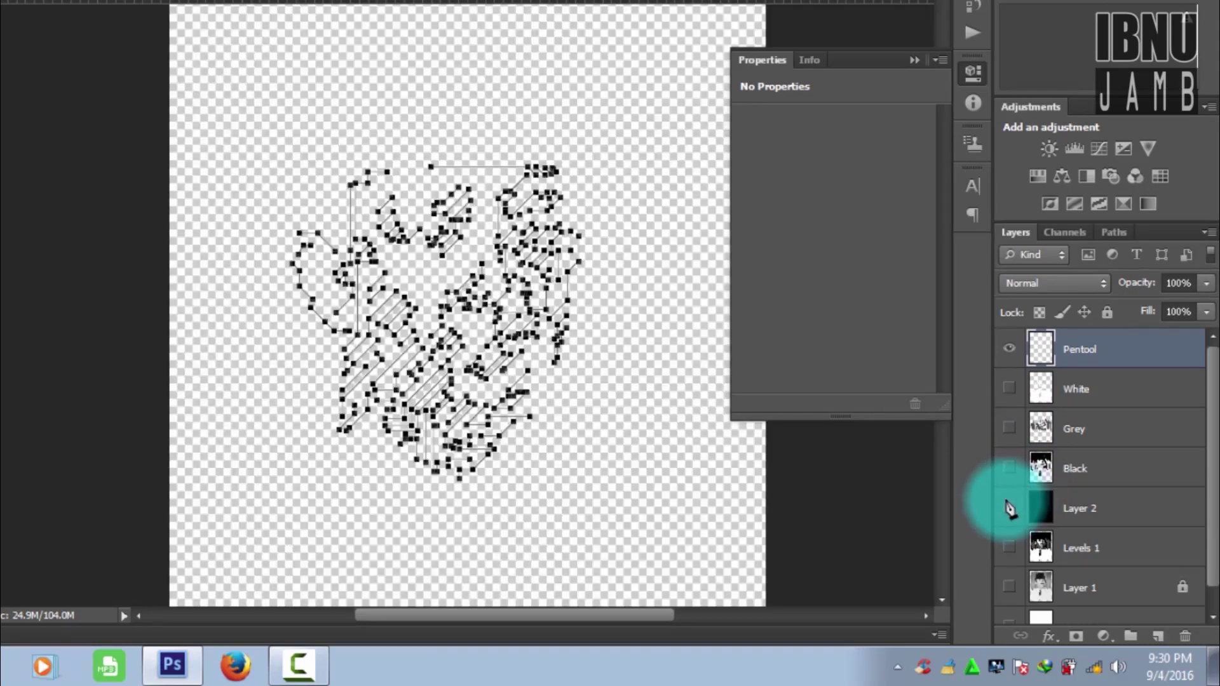
{"action": "left_click", "coordinate": [1010, 507]}
{"action": "left_click", "coordinate": [1010, 389]}
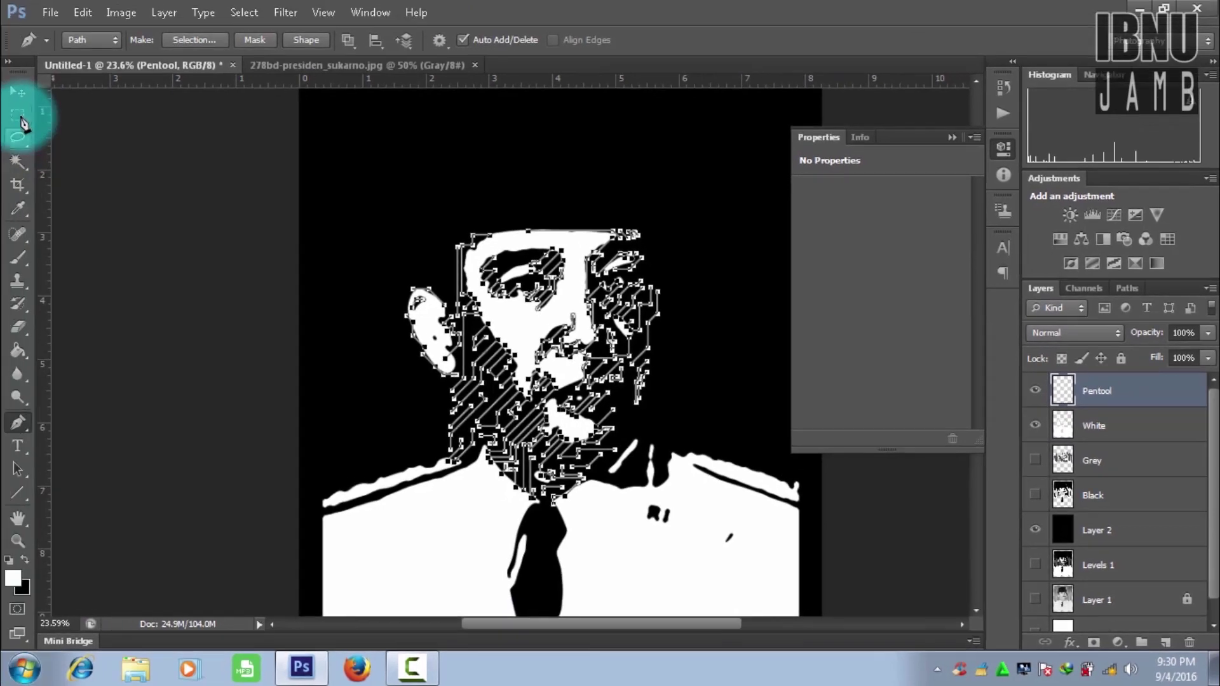
{"action": "left_click", "coordinate": [18, 115]}
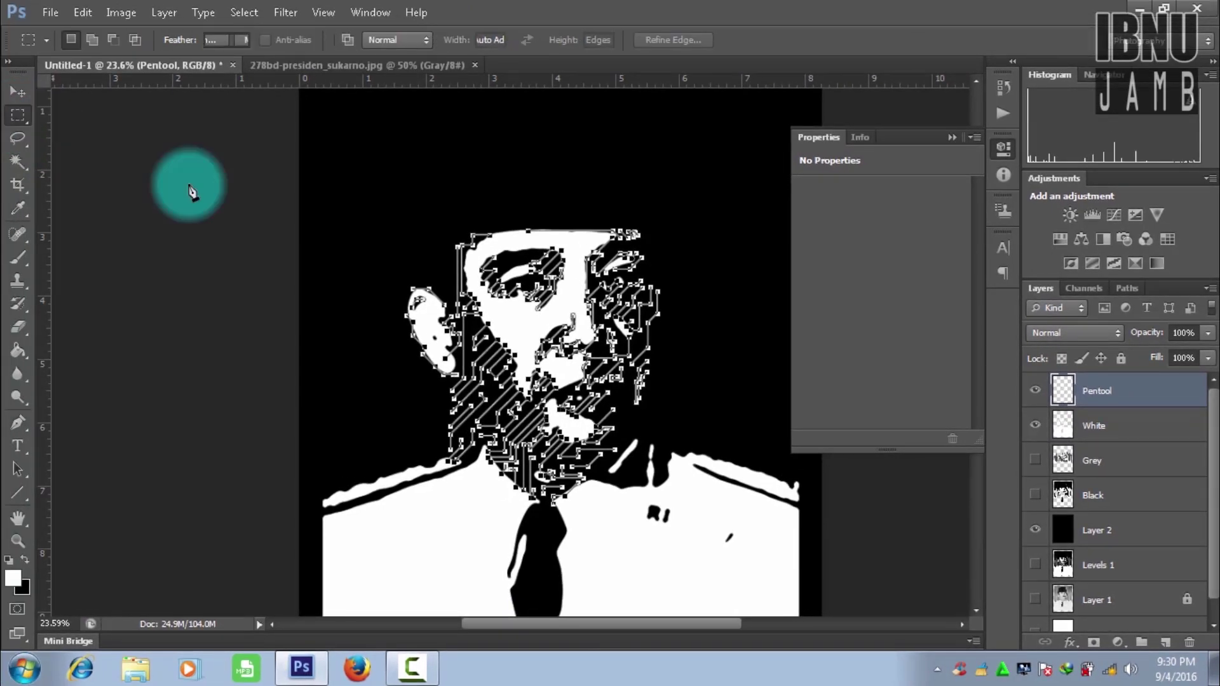
Lasso the circuit lines along the left side of the neck beside the jaw.
{"action": "left_click_drag", "start_coordinate": [360, 177], "coordinate": [748, 565]}
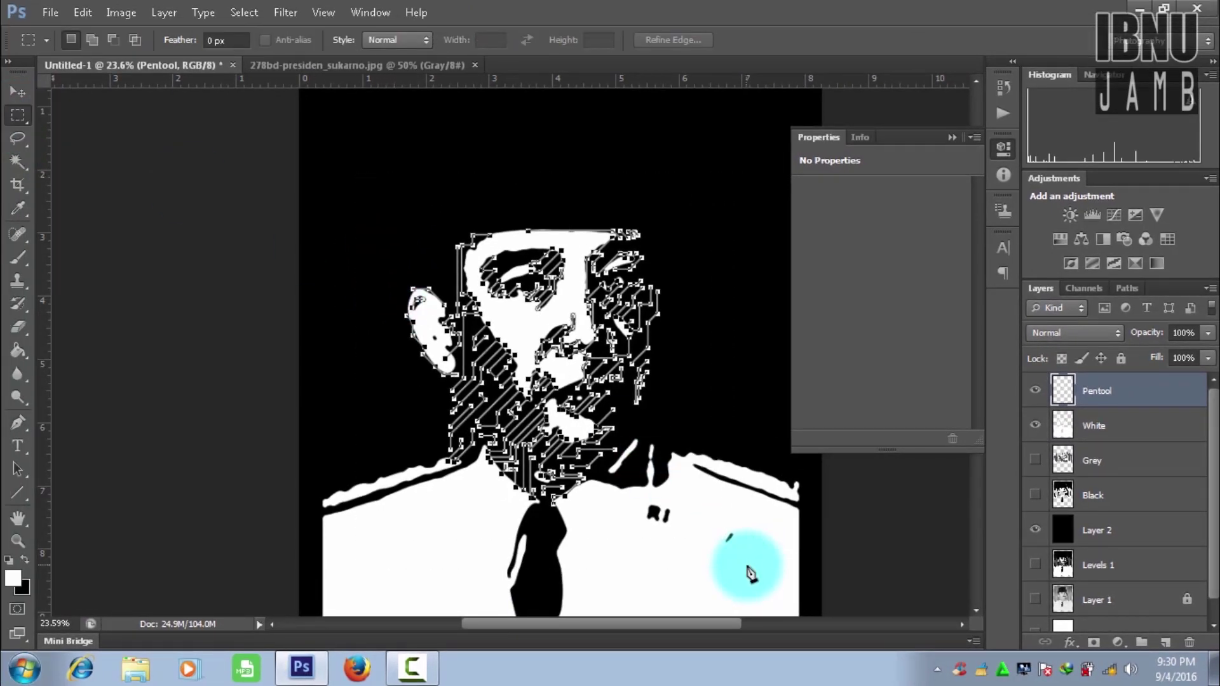
{"action": "left_click", "coordinate": [18, 138]}
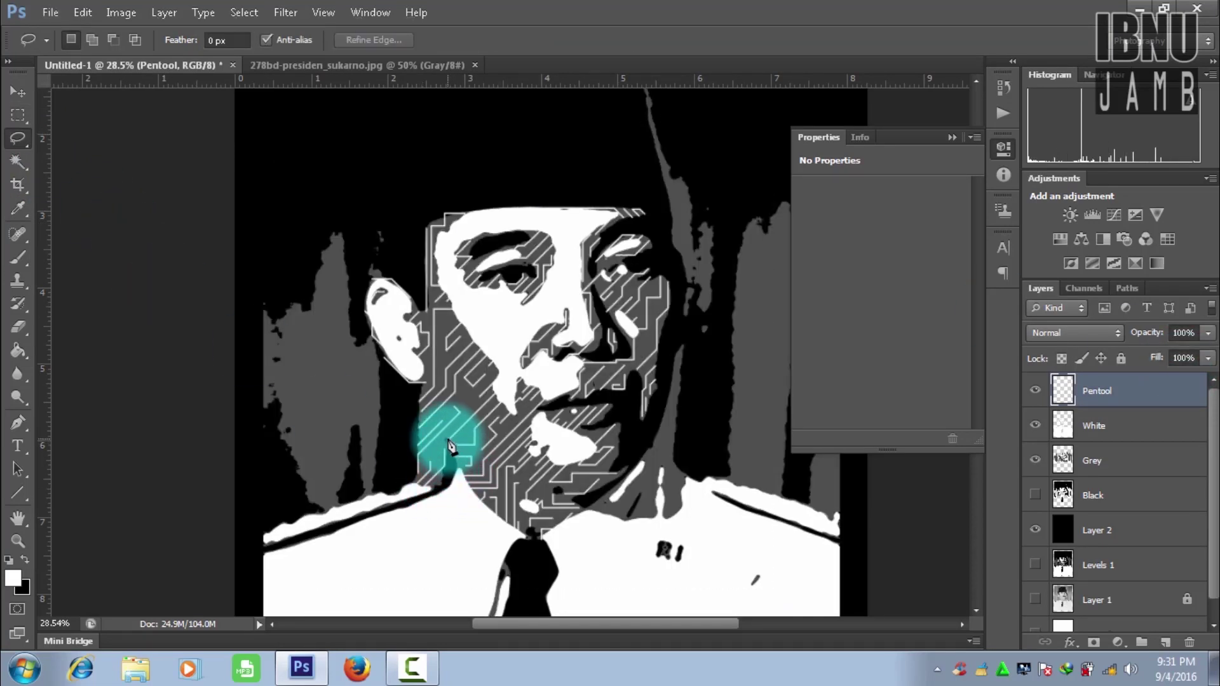
{"action": "left_click_drag", "start_coordinate": [449, 443], "coordinate": [399, 438]}
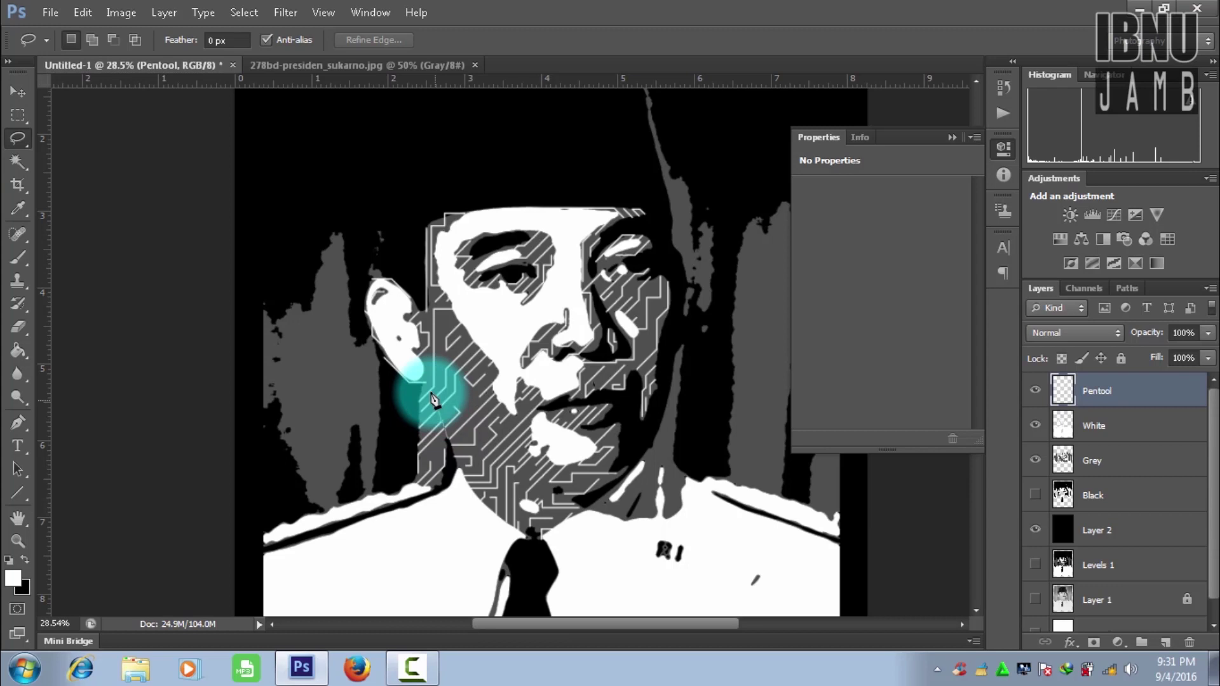
{"action": "left_click_drag", "start_coordinate": [399, 439], "coordinate": [467, 499]}
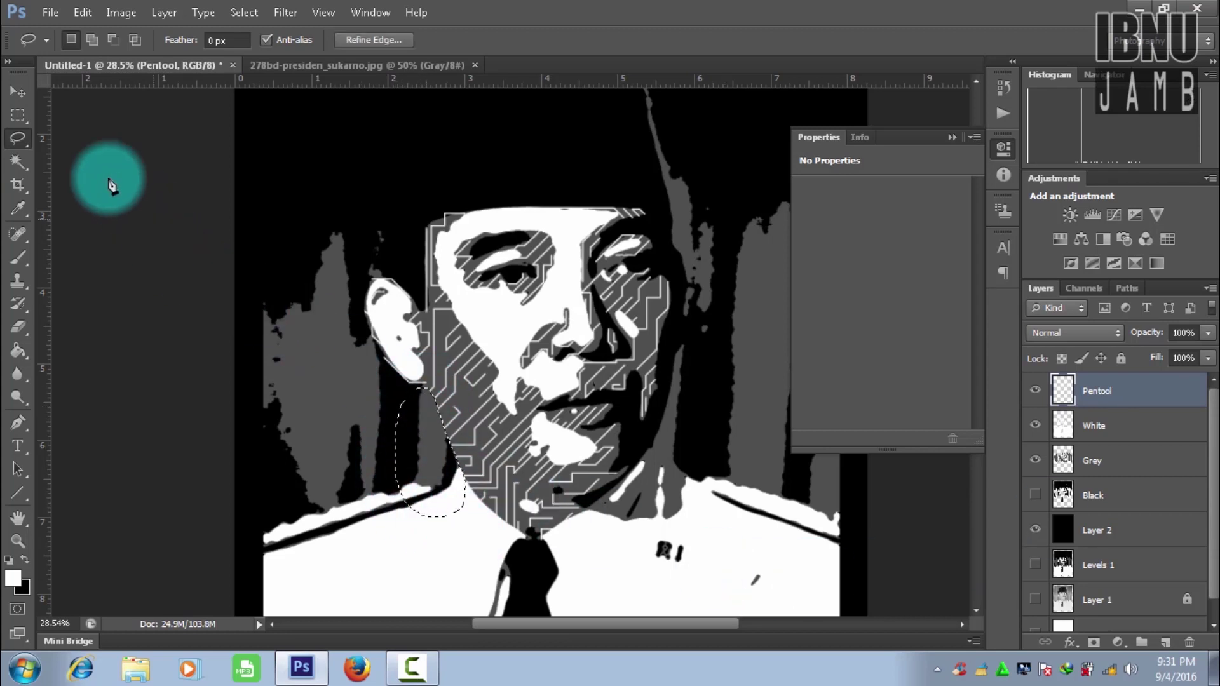
{"action": "left_click", "coordinate": [17, 114]}
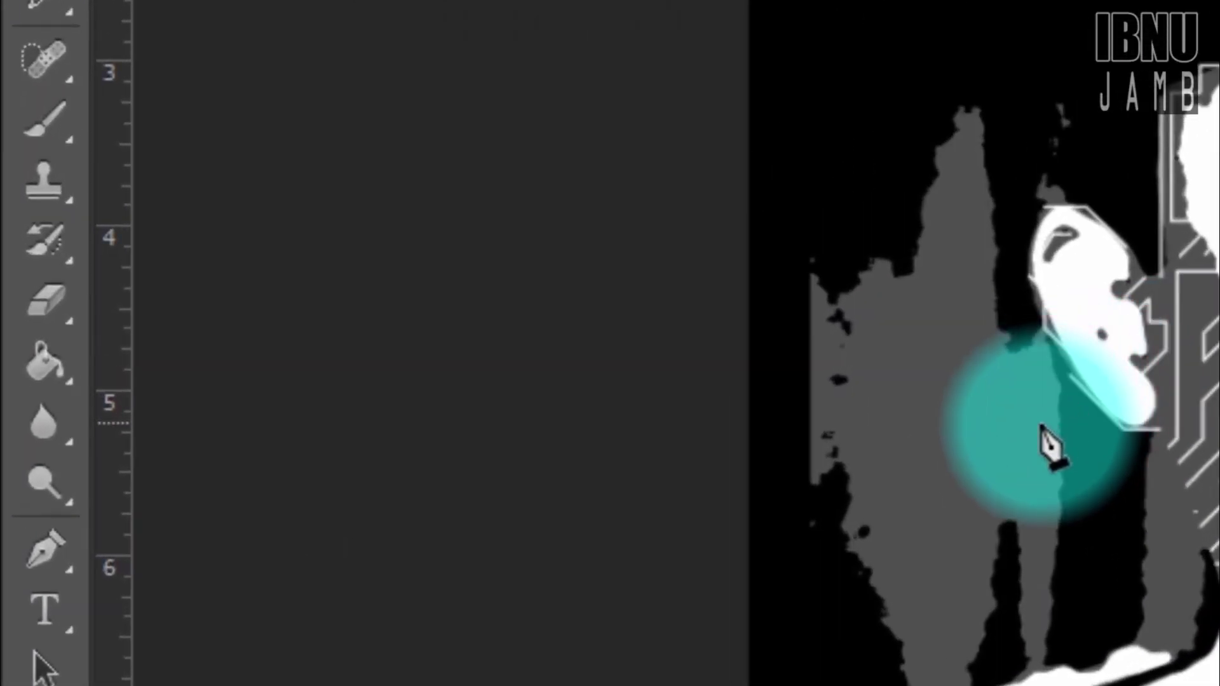
Brush white dots onto the circuit line ends near the eye, cheek and chin.
{"action": "left_click", "coordinate": [23, 230]}
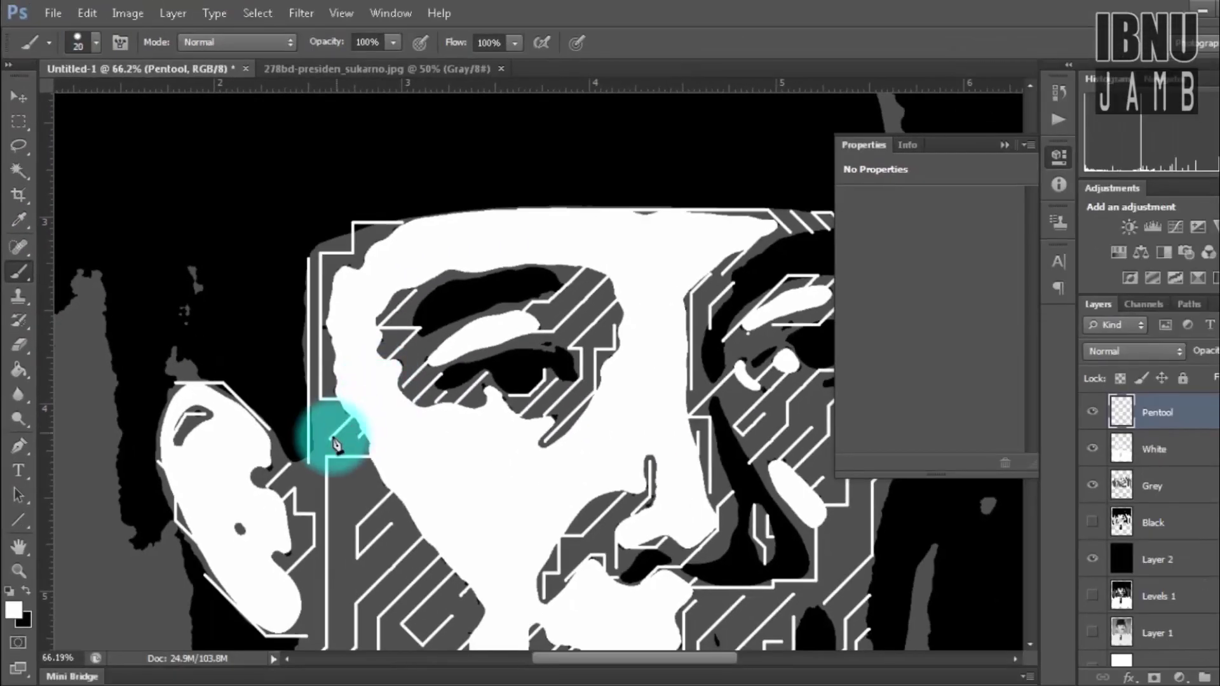
{"action": "left_click", "coordinate": [331, 439]}
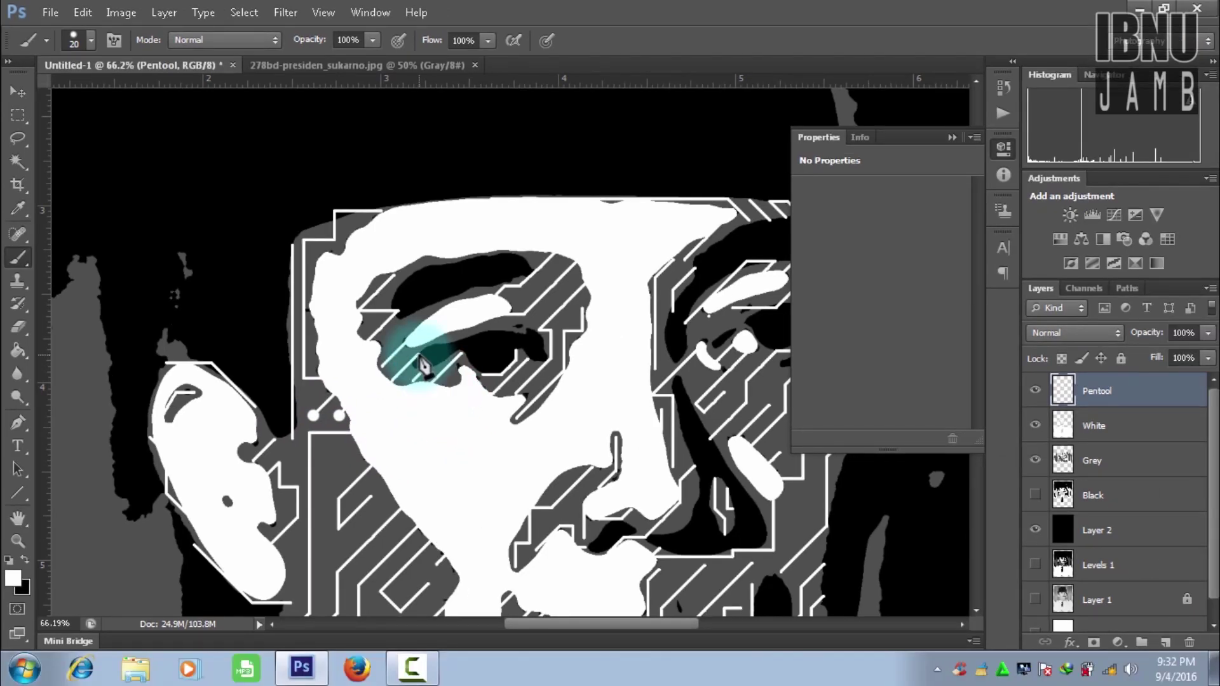
{"action": "left_click", "coordinate": [419, 357]}
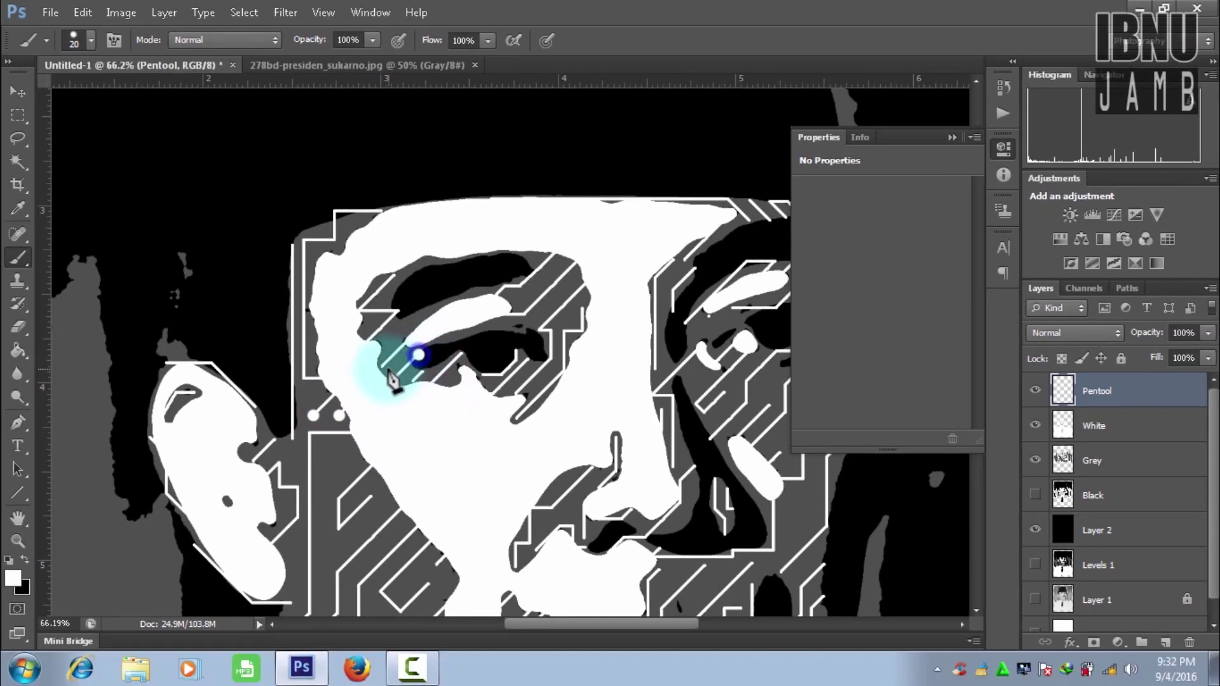
{"action": "left_click", "coordinate": [381, 368]}
{"action": "left_click", "coordinate": [485, 322]}
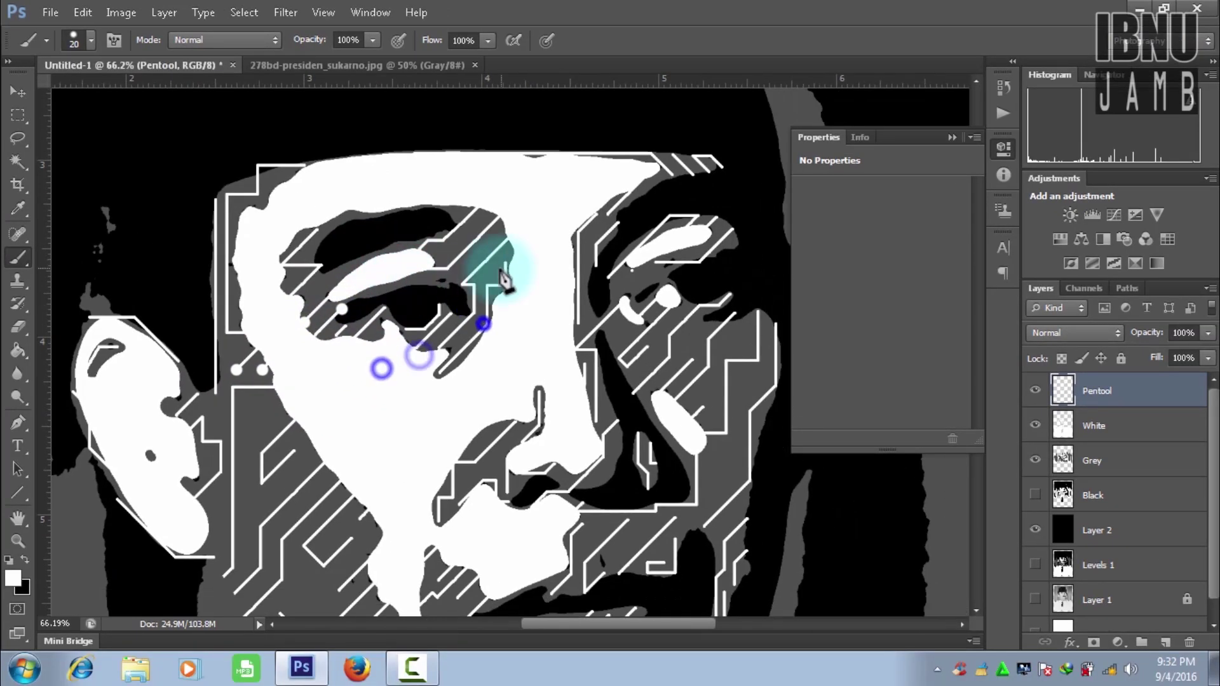
{"action": "left_click", "coordinate": [504, 261]}
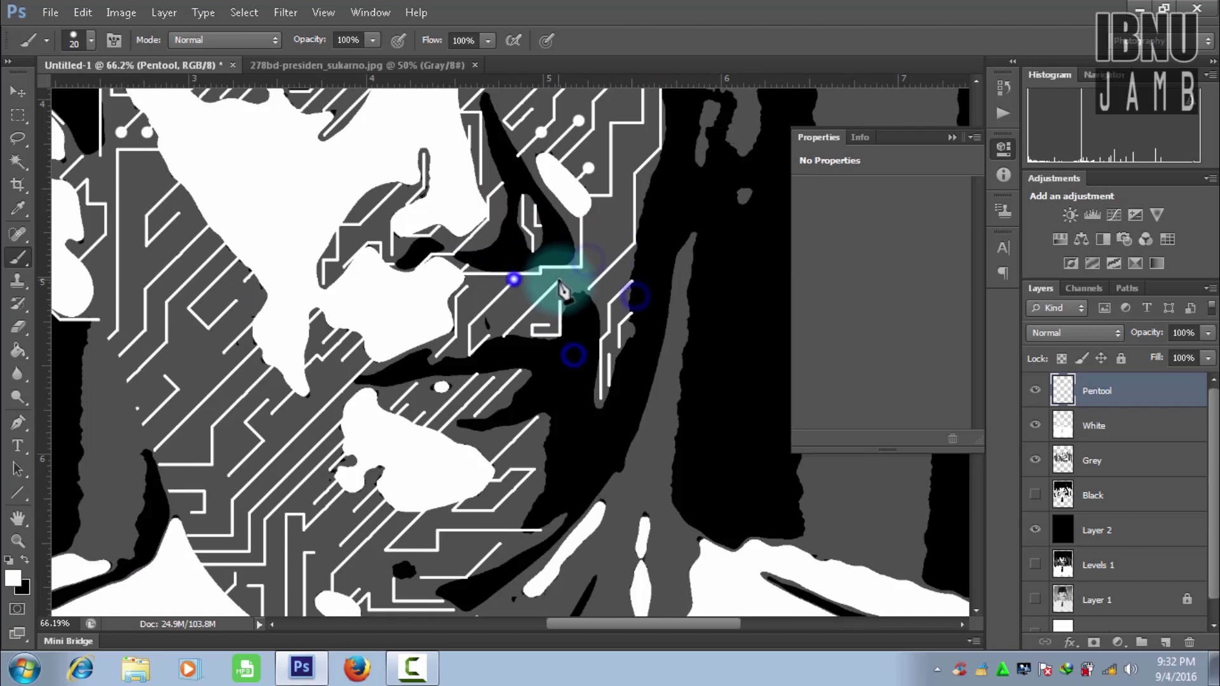
{"action": "left_click", "coordinate": [386, 335]}
{"action": "left_click", "coordinate": [276, 427]}
{"action": "left_click", "coordinate": [196, 499]}
{"action": "left_click", "coordinate": [312, 432]}
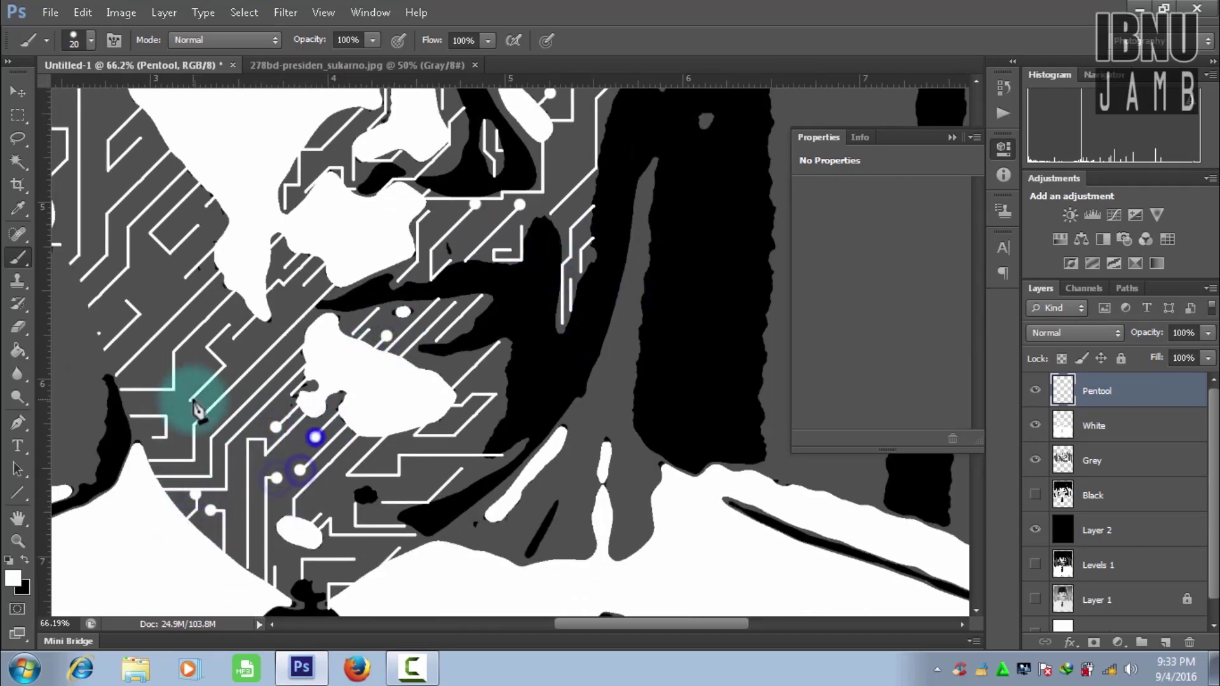
{"action": "left_click", "coordinate": [193, 399]}
Add a curved path beside the ear and more white dots at line ends.
{"action": "left_click_drag", "start_coordinate": [216, 307], "coordinate": [319, 385]}
{"action": "left_click_drag", "start_coordinate": [240, 408], "coordinate": [395, 381]}
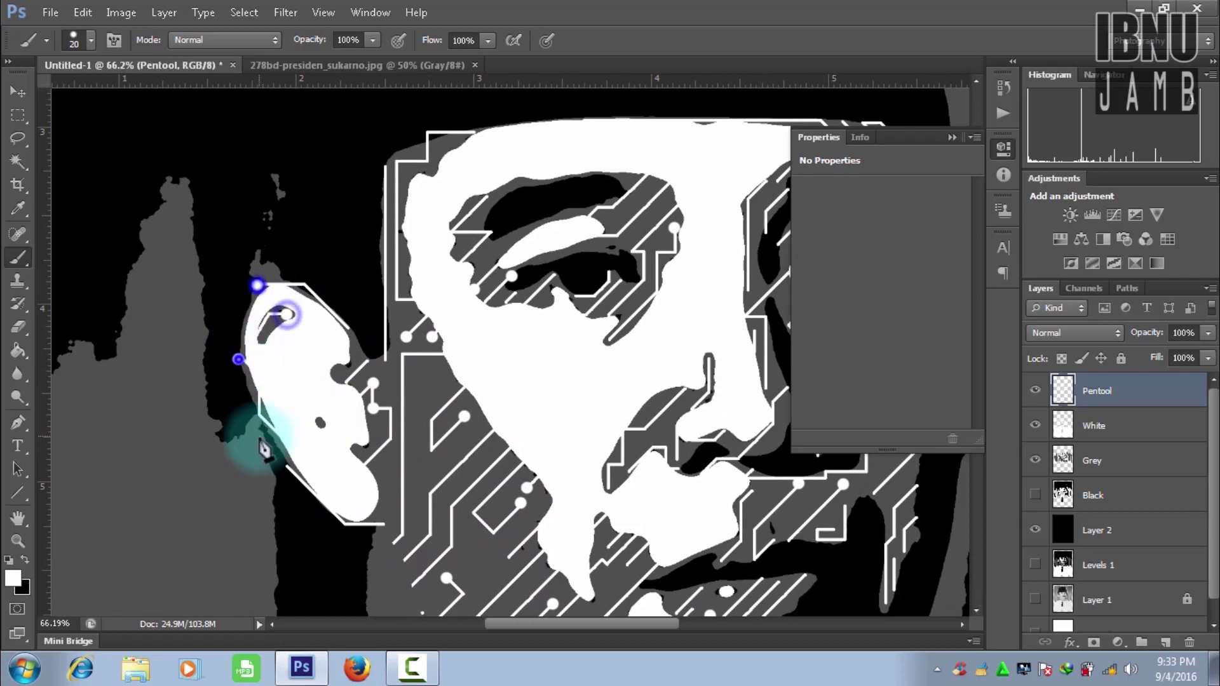
{"action": "left_click", "coordinate": [273, 444]}
{"action": "left_click_drag", "start_coordinate": [408, 232], "coordinate": [407, 336]}
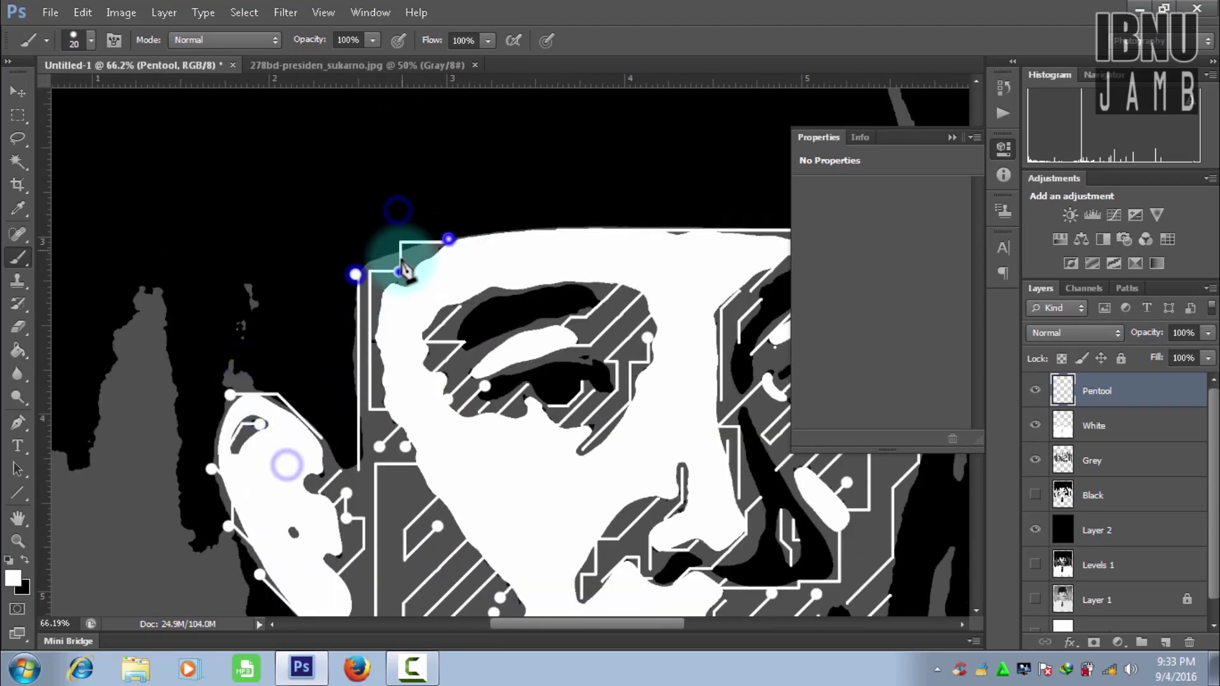
{"action": "left_click", "coordinate": [498, 299]}
{"action": "left_click", "coordinate": [505, 233]}
{"action": "left_click", "coordinate": [439, 270]}
{"action": "left_click", "coordinate": [426, 321]}
{"action": "left_click", "coordinate": [560, 349]}
{"action": "left_click", "coordinate": [591, 394]}
With a smaller brush, paint short white lines across the eye and above the eyebrow.
{"action": "scroll", "coordinate": [610, 356], "scroll_direction": "down", "scroll_amount": 2}
{"action": "scroll", "coordinate": [626, 273], "scroll_direction": "down", "scroll_amount": 2}
{"action": "scroll", "coordinate": [505, 409], "scroll_direction": "down", "scroll_amount": 2}
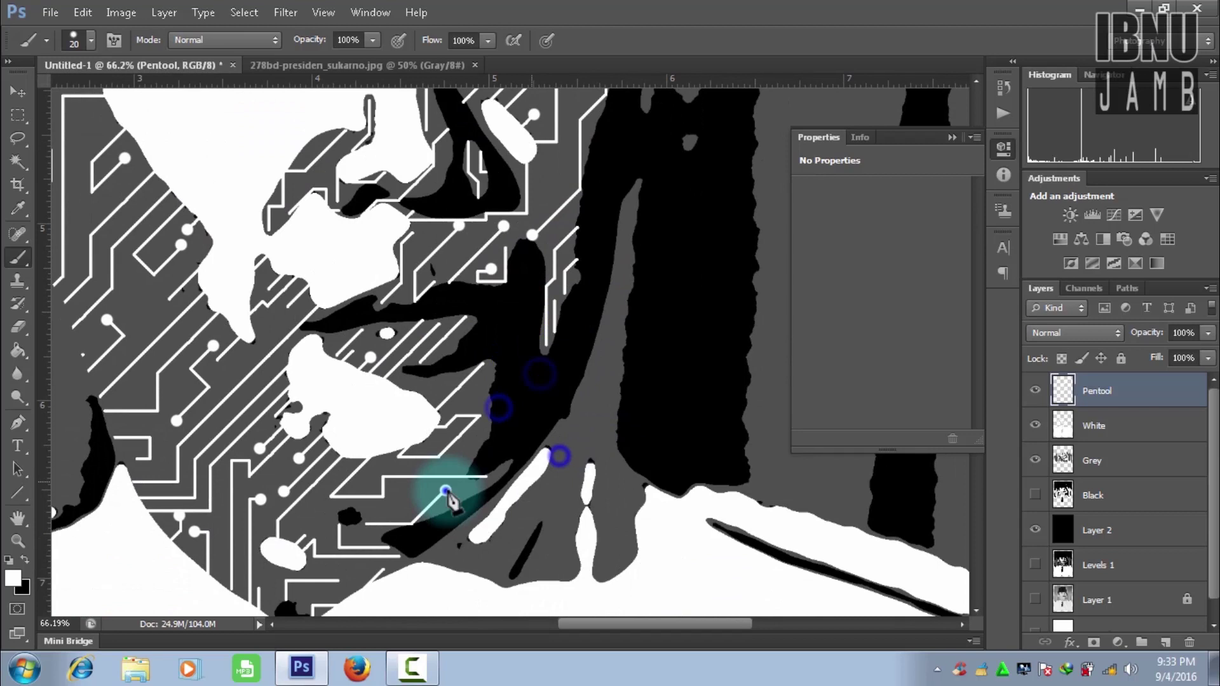
{"action": "scroll", "coordinate": [450, 499], "scroll_direction": "down", "scroll_amount": 2}
{"action": "scroll", "coordinate": [385, 476], "scroll_direction": "down", "scroll_amount": 2}
{"action": "scroll", "coordinate": [382, 381], "scroll_direction": "up", "scroll_amount": 2}
{"action": "scroll", "coordinate": [341, 305], "scroll_direction": "up", "scroll_amount": 1}
{"action": "scroll", "coordinate": [476, 395], "scroll_direction": "up", "scroll_amount": 1}
{"action": "scroll", "coordinate": [572, 343], "scroll_direction": "up", "scroll_amount": 1}
{"action": "key", "text": "bracketleft"}
{"action": "key", "text": "bracketleft"}
{"action": "scroll", "coordinate": [435, 263], "scroll_direction": "up", "scroll_amount": 3}
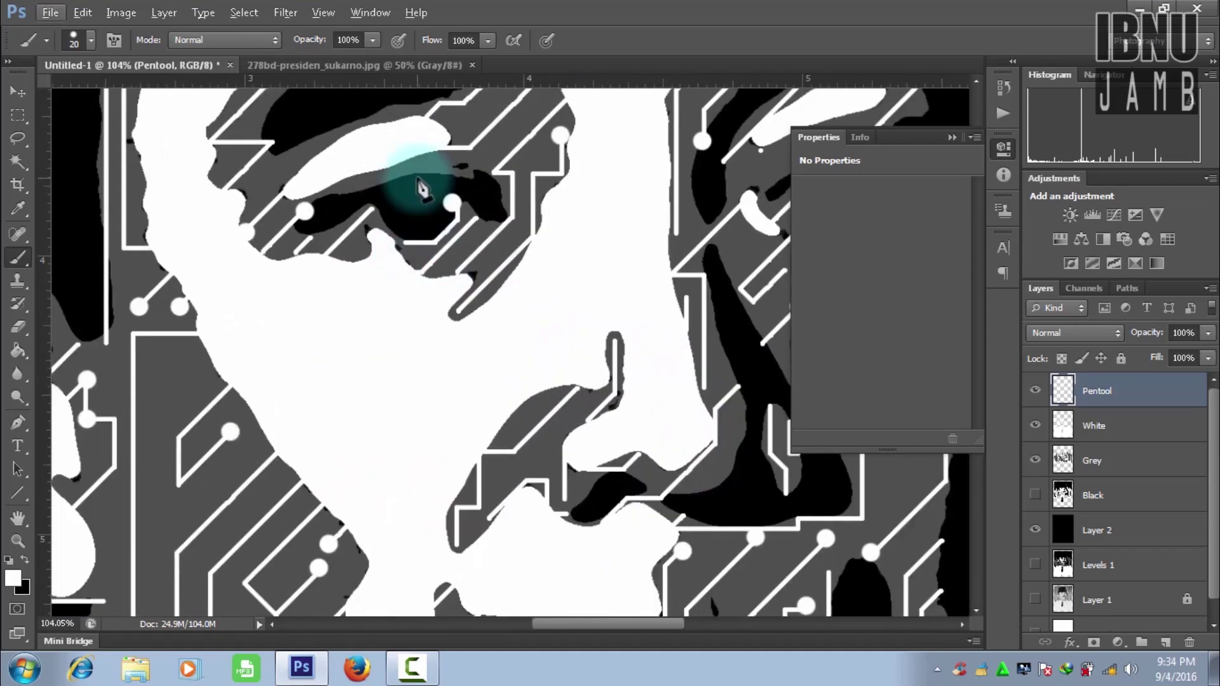
{"action": "key", "text": "bracketleft"}
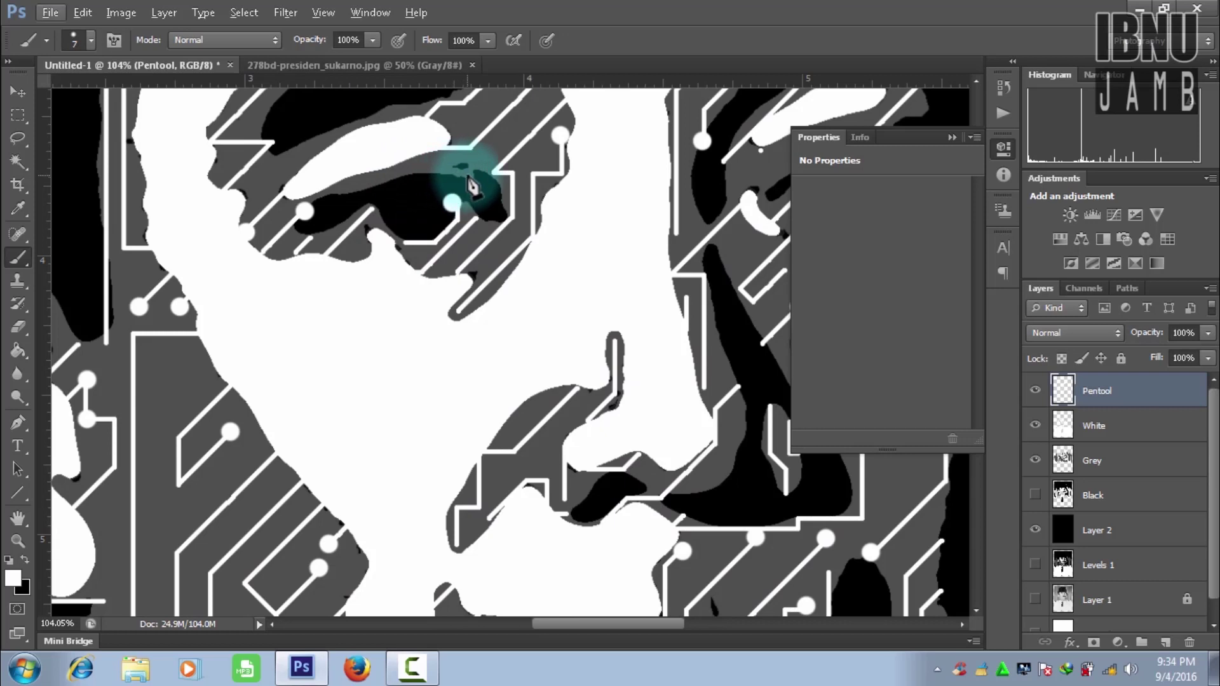
{"action": "left_click_drag", "start_coordinate": [467, 175], "coordinate": [388, 174]}
{"action": "left_click_drag", "start_coordinate": [361, 120], "coordinate": [405, 120]}
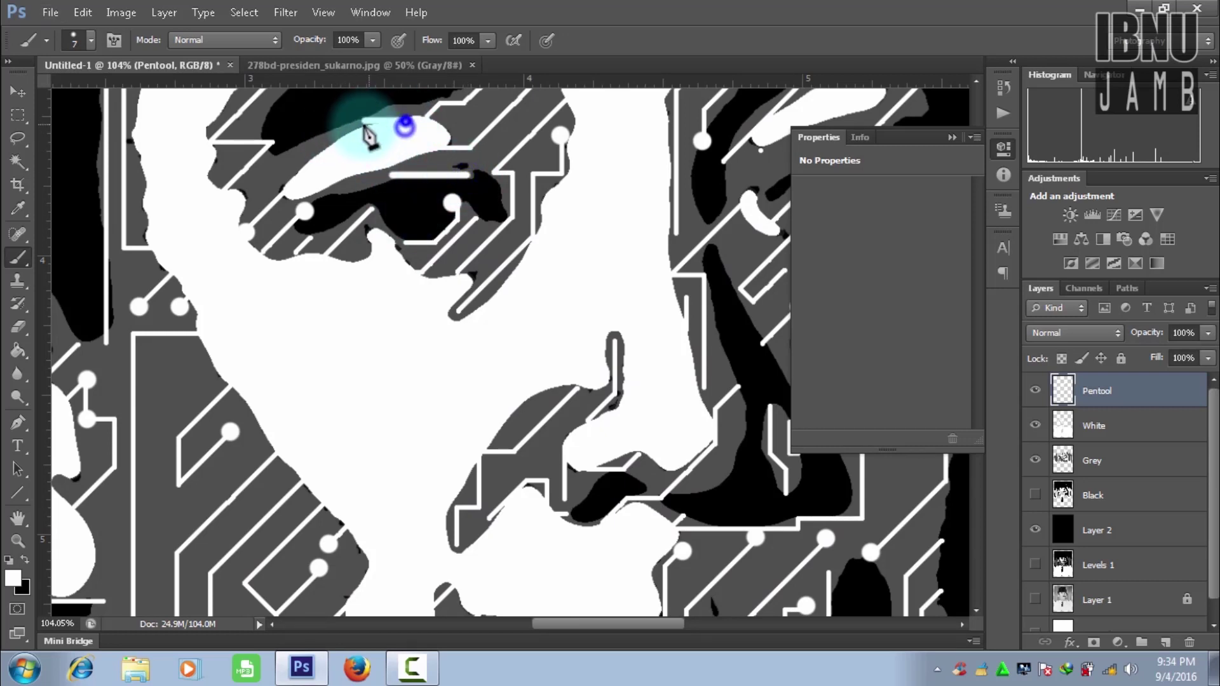
Restore the larger brush size and place new path anchors beside the nose and face.
{"action": "scroll", "coordinate": [652, 348], "scroll_direction": "down", "scroll_amount": 3}
{"action": "scroll", "coordinate": [538, 299], "scroll_direction": "up", "scroll_amount": 4}
{"action": "key", "text": "bracketright"}
{"action": "key", "text": "bracketright"}
{"action": "key", "text": "bracketright"}
{"action": "left_click", "coordinate": [536, 291]}
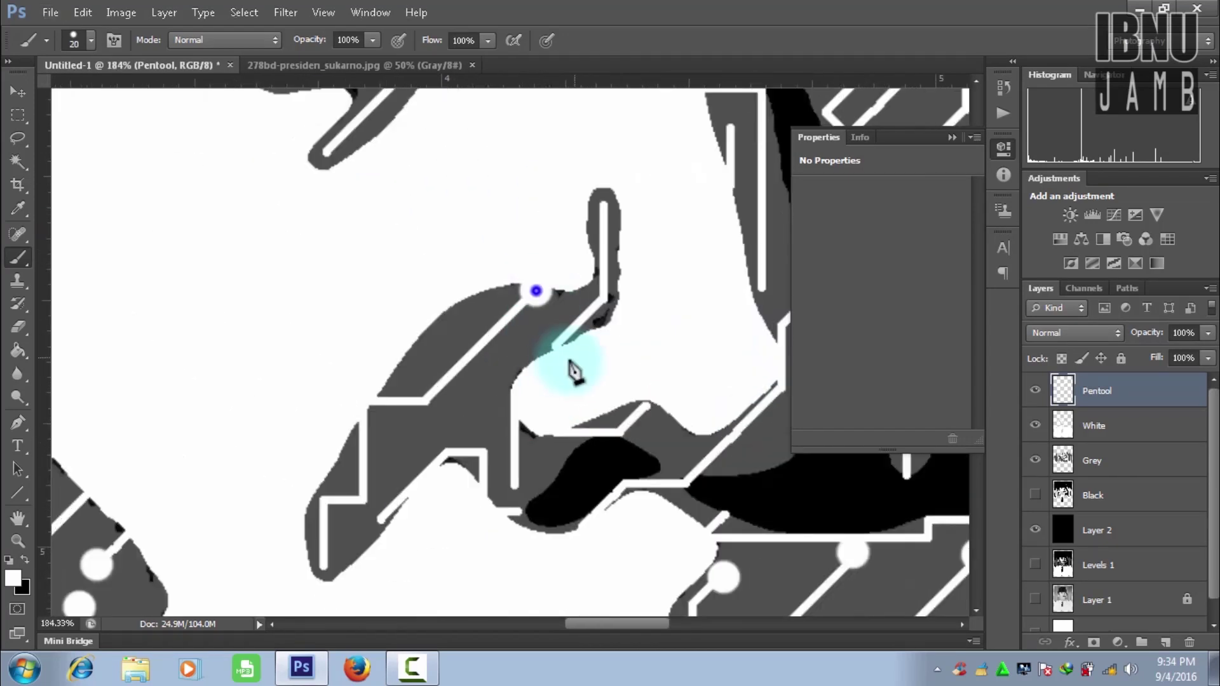
{"action": "scroll", "coordinate": [635, 286], "scroll_direction": "down", "scroll_amount": 5}
{"action": "left_click", "coordinate": [689, 340]}
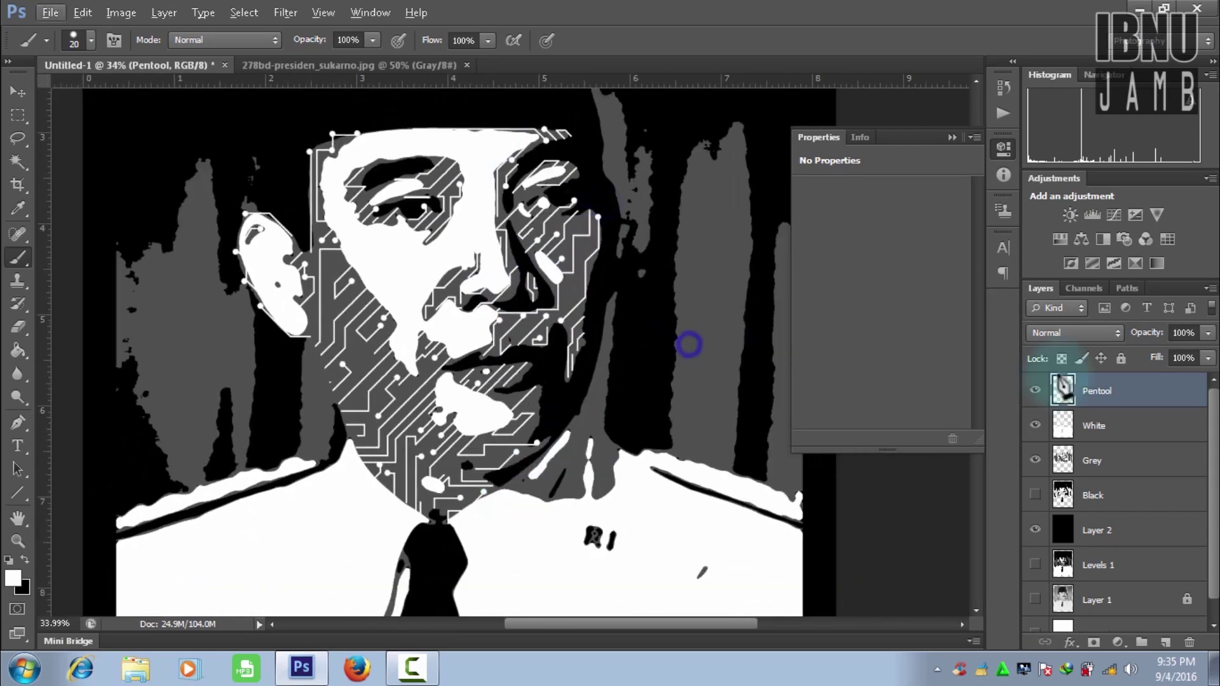
{"action": "scroll", "coordinate": [537, 299], "scroll_direction": "up", "scroll_amount": 5}
{"action": "key", "text": "p"}
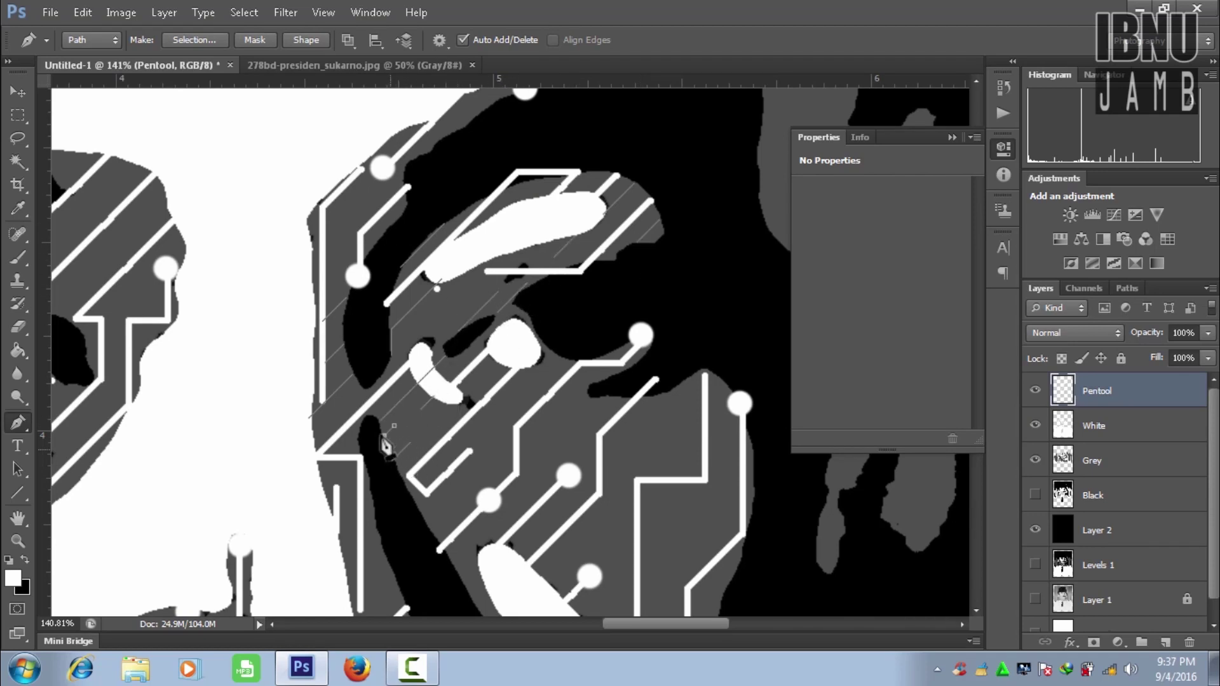
Pan and zoom through the nose, upper lip and eye areas, tracing angular circuit paths.
{"action": "scroll", "coordinate": [436, 473], "scroll_direction": "down", "scroll_amount": 2}
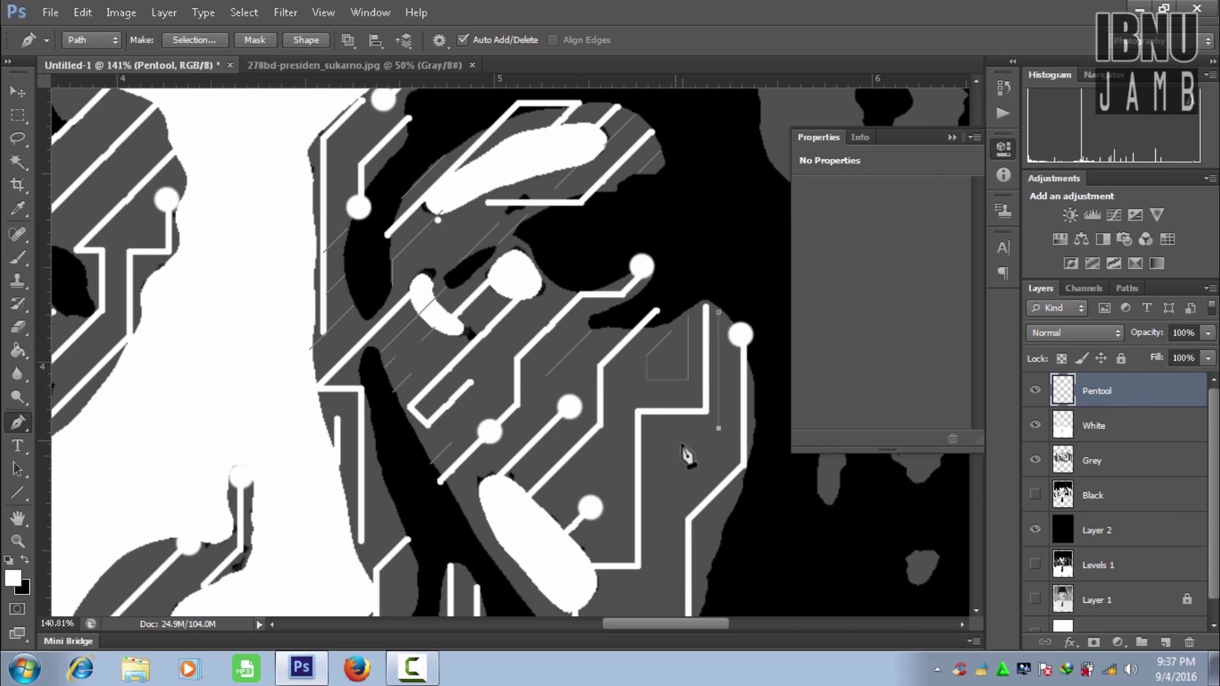
{"action": "scroll", "coordinate": [502, 343], "scroll_direction": "down", "scroll_amount": 5}
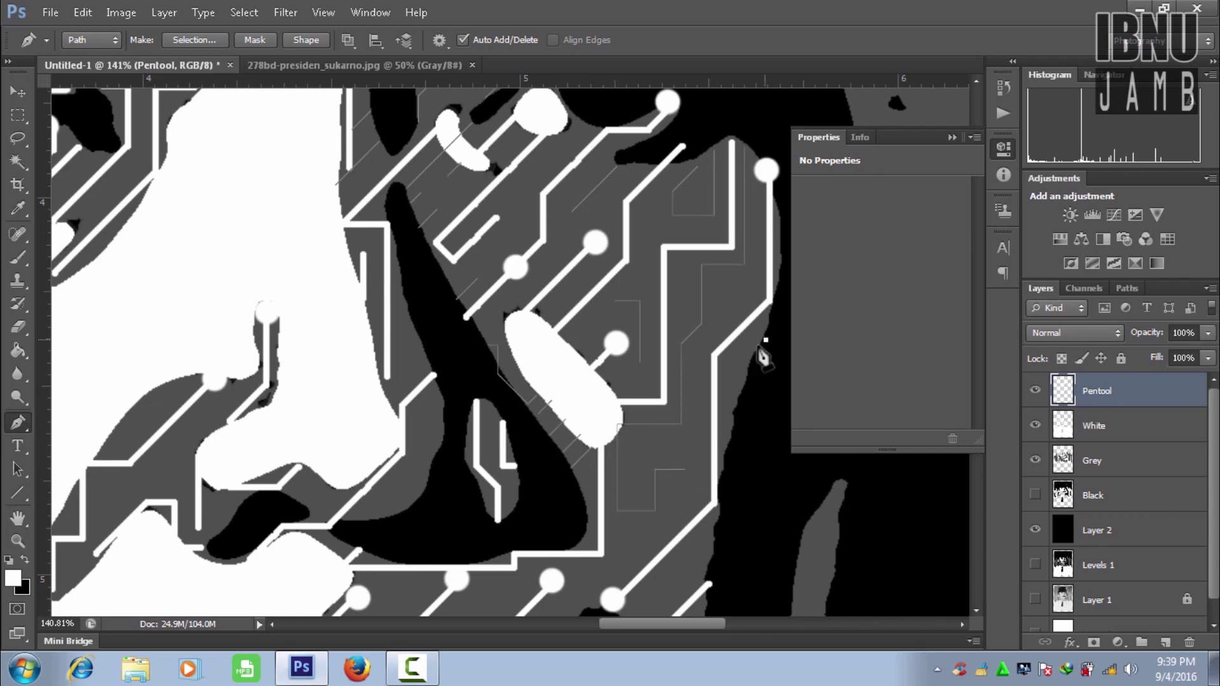
{"action": "scroll", "coordinate": [760, 349], "scroll_direction": "down", "scroll_amount": 5}
{"action": "scroll", "coordinate": [326, 583], "scroll_direction": "down", "scroll_amount": 9}
{"action": "scroll", "coordinate": [326, 582], "scroll_direction": "left", "scroll_amount": 9}
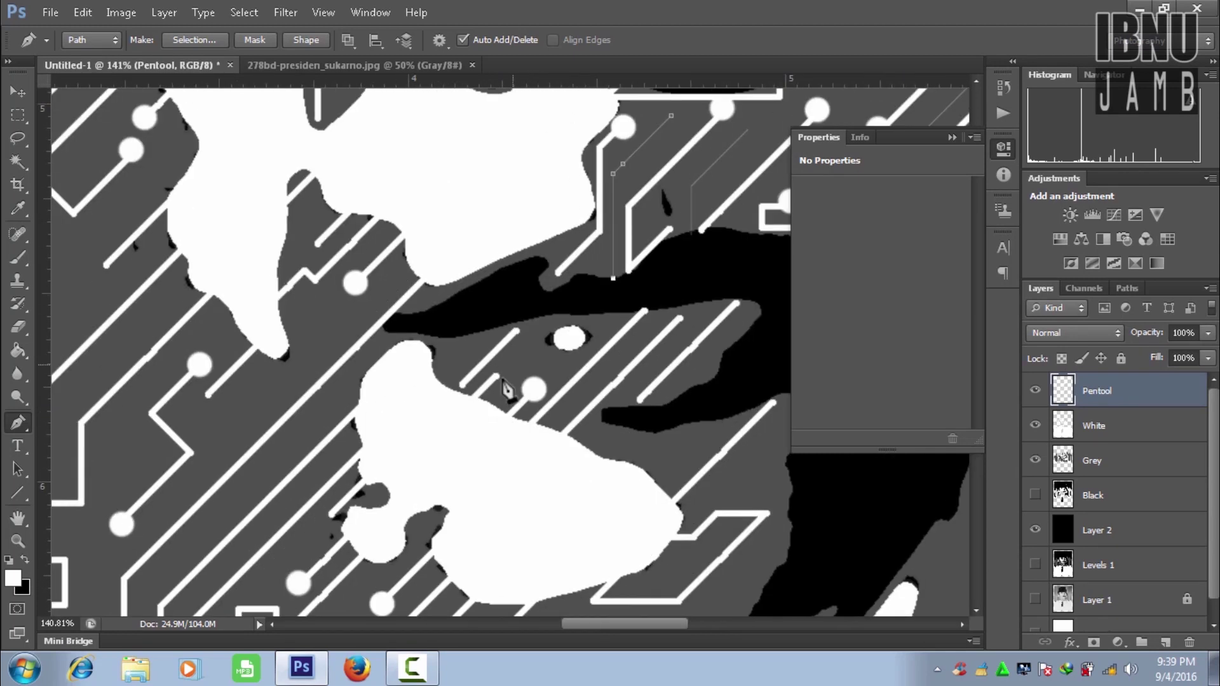
{"action": "scroll", "coordinate": [645, 506], "scroll_direction": "right", "scroll_amount": 7}
{"action": "scroll", "coordinate": [582, 394], "scroll_direction": "down", "scroll_amount": 4}
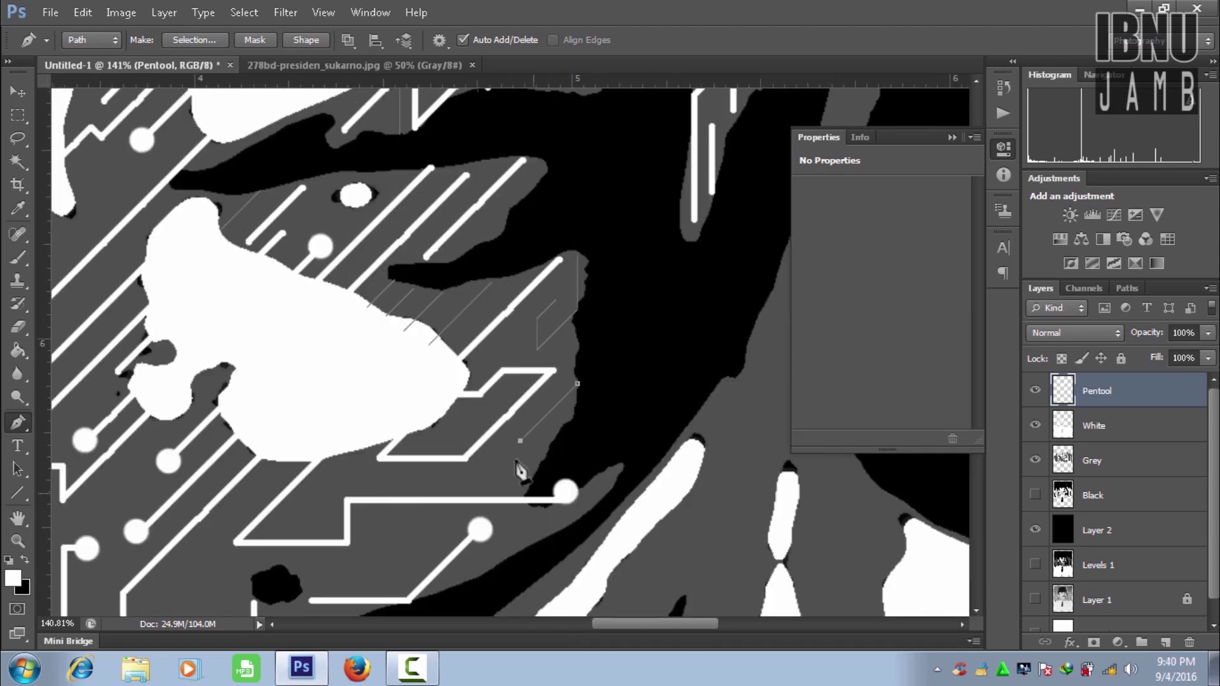
{"action": "scroll", "coordinate": [433, 399], "scroll_direction": "down", "scroll_amount": 4}
{"action": "scroll", "coordinate": [432, 399], "scroll_direction": "left", "scroll_amount": 1}
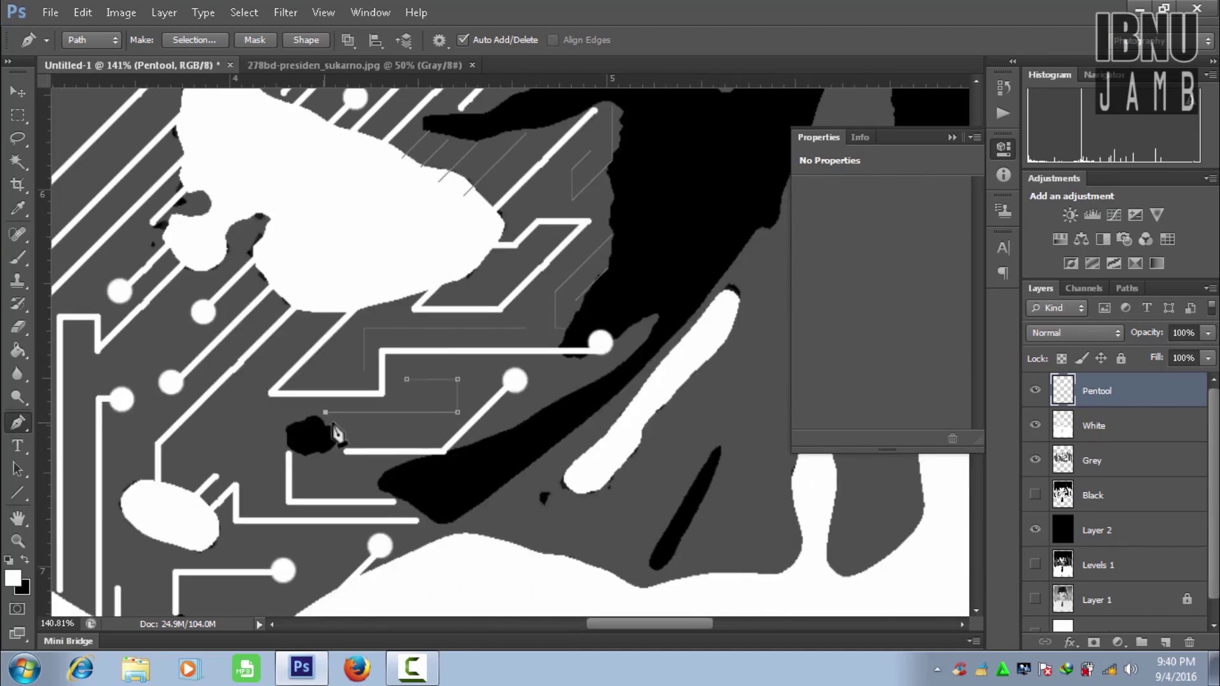
{"action": "scroll", "coordinate": [409, 327], "scroll_direction": "down", "scroll_amount": 4}
{"action": "scroll", "coordinate": [528, 349], "scroll_direction": "right", "scroll_amount": 3}
{"action": "scroll", "coordinate": [270, 264], "scroll_direction": "down", "scroll_amount": 2}
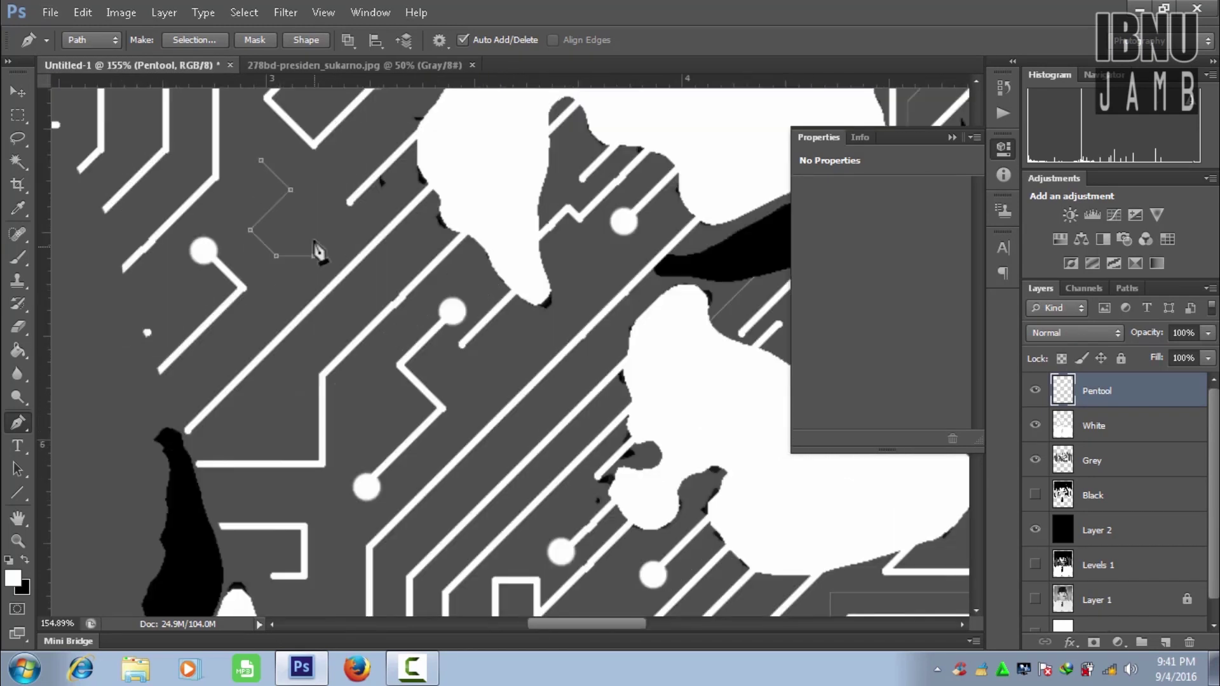
{"action": "scroll", "coordinate": [368, 190], "scroll_direction": "up", "scroll_amount": 4}
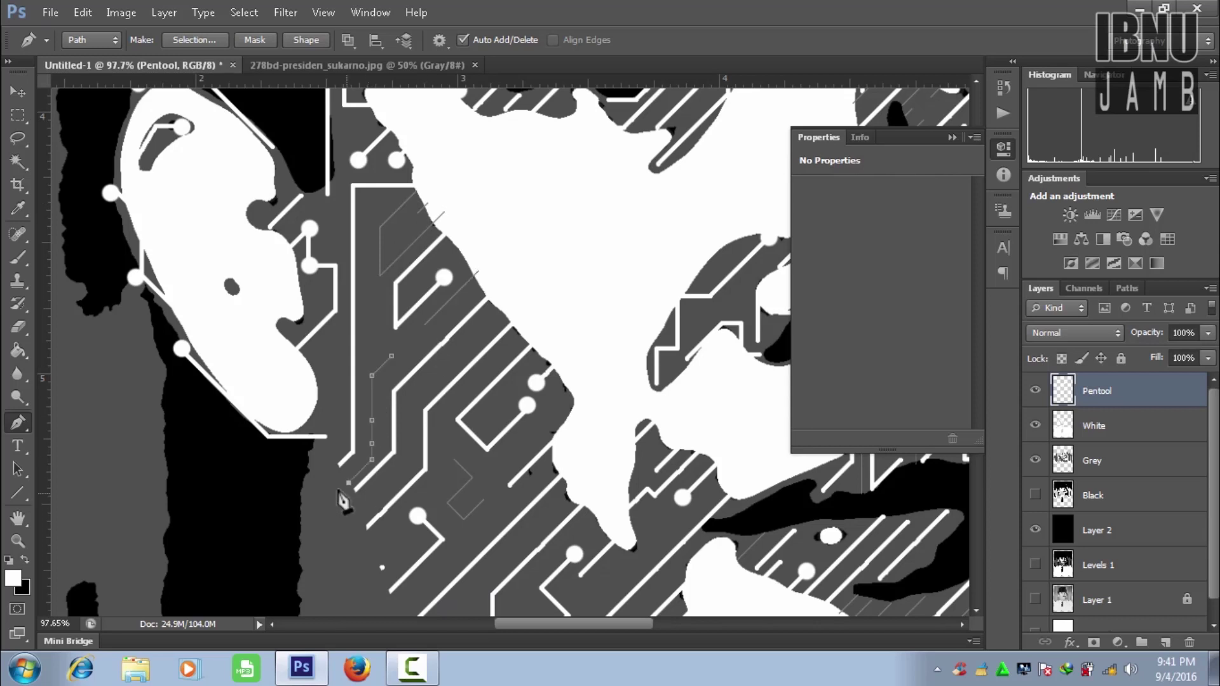
{"action": "scroll", "coordinate": [351, 489], "scroll_direction": "down", "scroll_amount": 3}
{"action": "scroll", "coordinate": [642, 347], "scroll_direction": "up", "scroll_amount": 2}
{"action": "scroll", "coordinate": [642, 348], "scroll_direction": "up", "scroll_amount": 2}
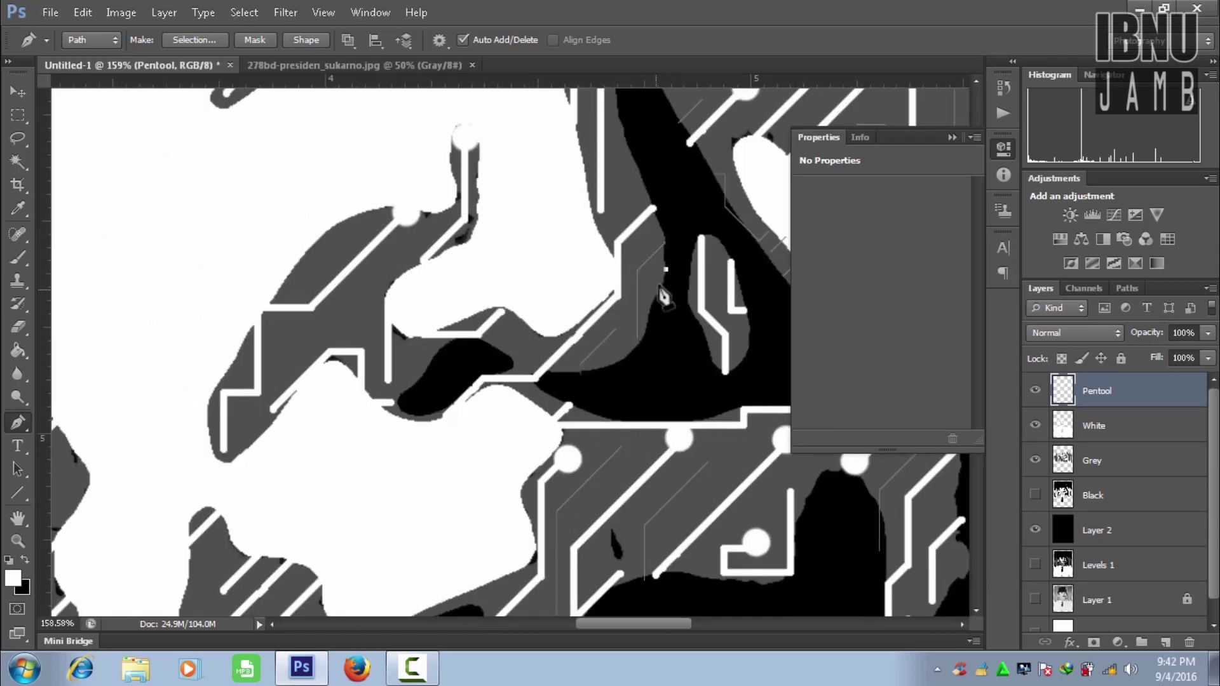
{"action": "scroll", "coordinate": [607, 367], "scroll_direction": "up", "scroll_amount": 1}
{"action": "scroll", "coordinate": [704, 385], "scroll_direction": "right", "scroll_amount": 1}
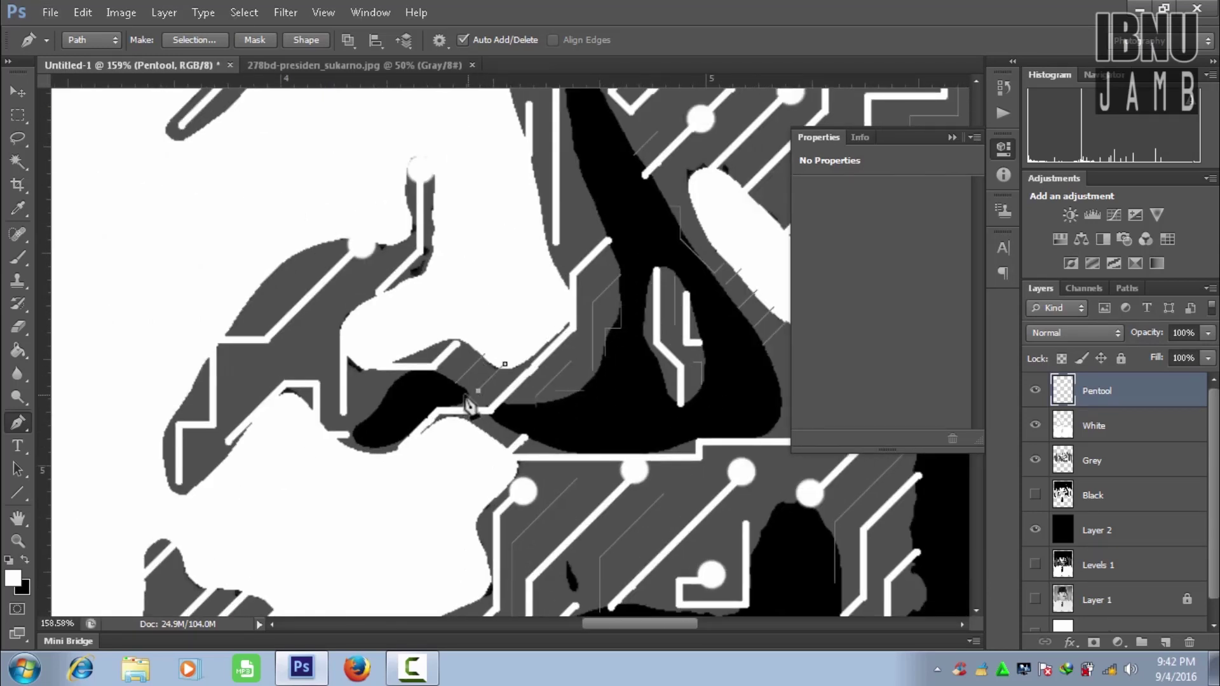
{"action": "scroll", "coordinate": [405, 385], "scroll_direction": "down", "scroll_amount": 3}
{"action": "scroll", "coordinate": [452, 202], "scroll_direction": "up", "scroll_amount": 3}
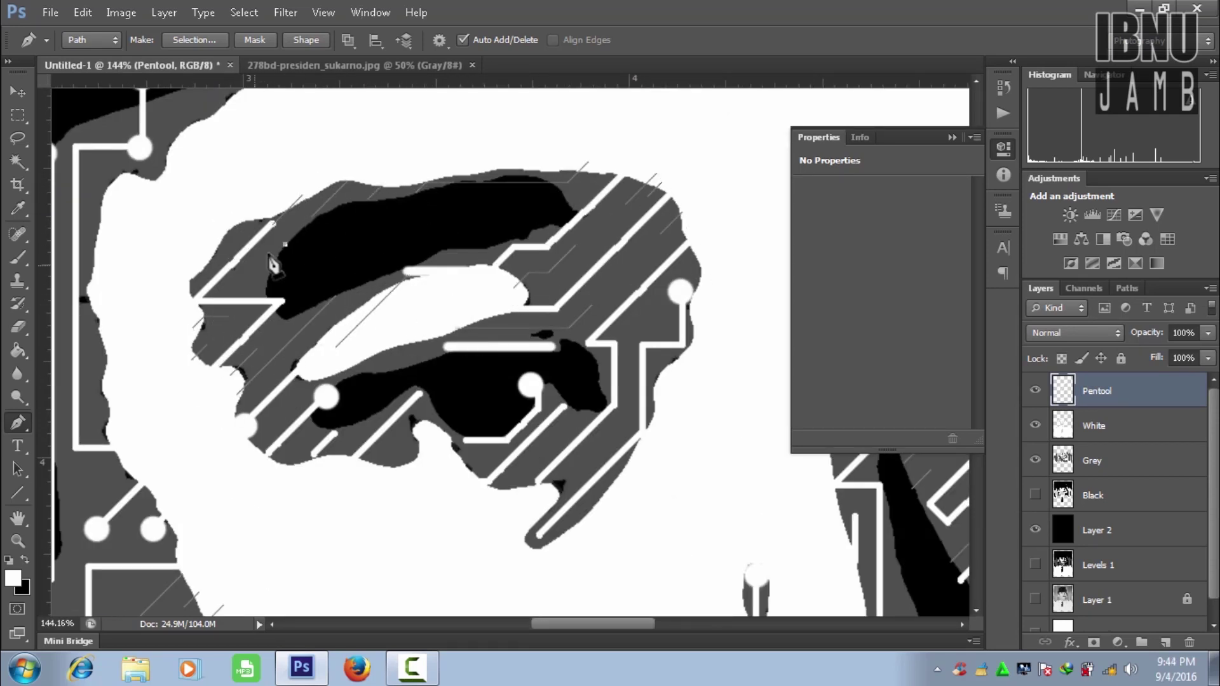
{"action": "scroll", "coordinate": [410, 318], "scroll_direction": "down", "scroll_amount": 3}
{"action": "right_click", "coordinate": [528, 274]}
{"action": "key", "text": "Escape"}
{"action": "scroll", "coordinate": [528, 274], "scroll_direction": "up", "scroll_amount": 3}
{"action": "scroll", "coordinate": [528, 275], "scroll_direction": "down", "scroll_amount": 3}
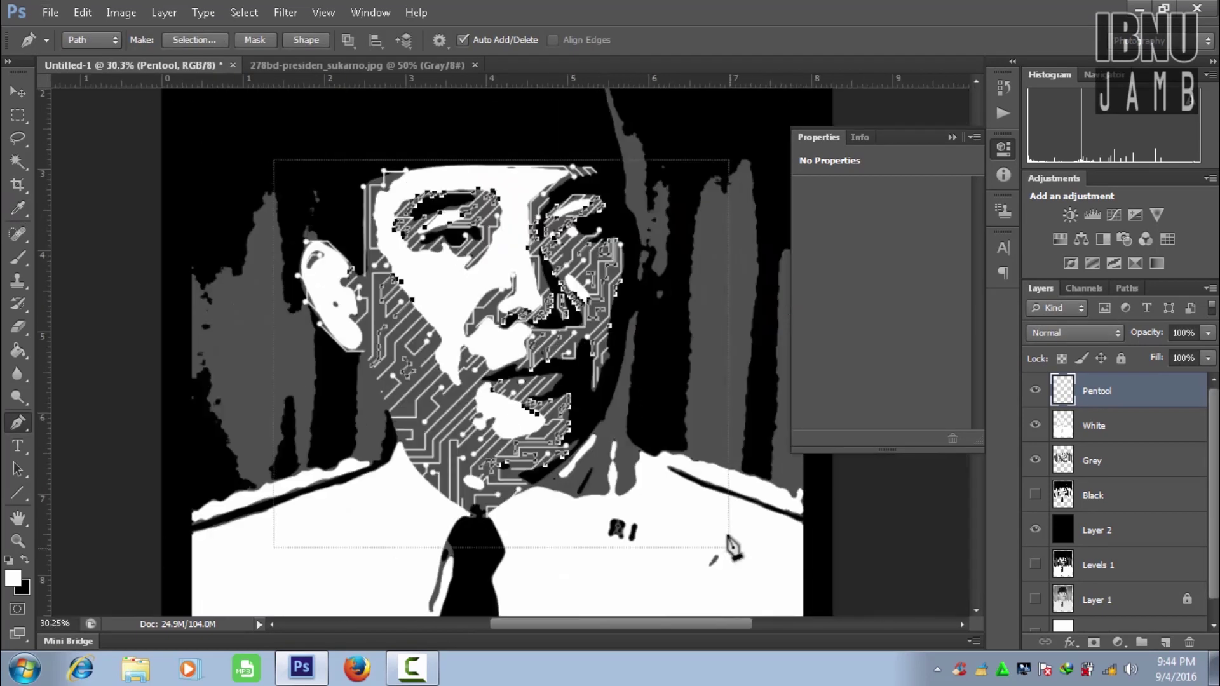
Show Grey and Black, hide the Layer 2 black background, and show the original Layer 1 photo.
{"action": "left_click", "coordinate": [1035, 460]}
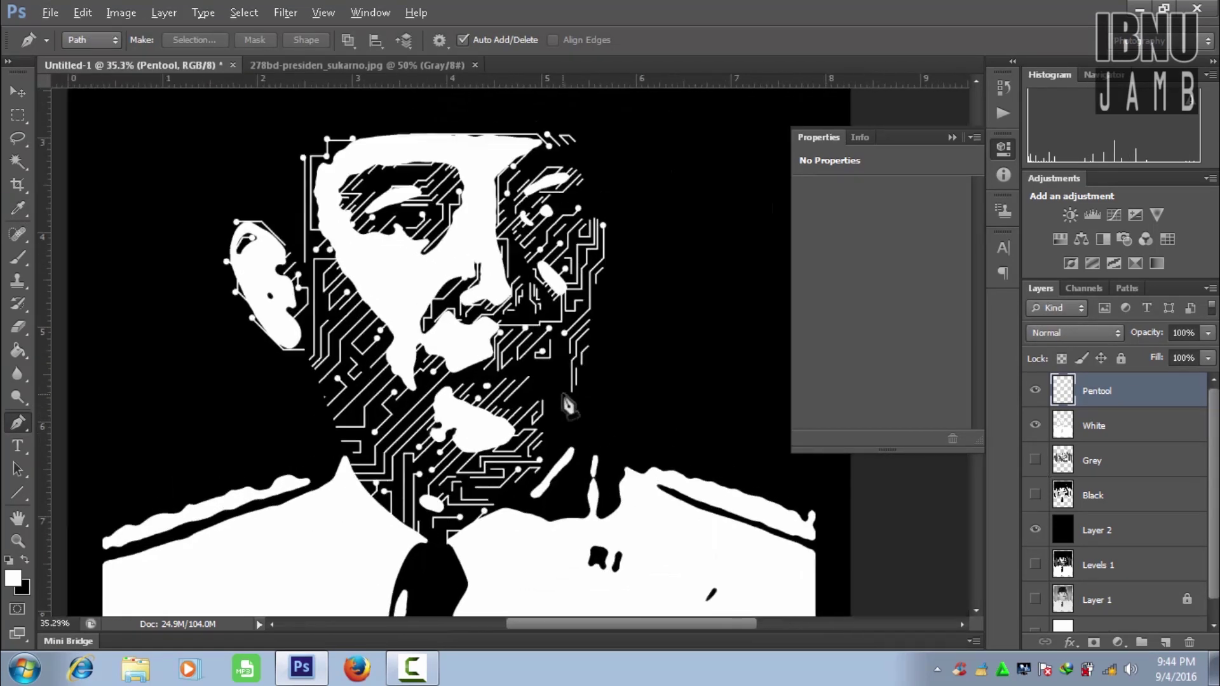
{"action": "scroll", "coordinate": [519, 394], "scroll_direction": "up", "scroll_amount": 1}
{"action": "scroll", "coordinate": [534, 388], "scroll_direction": "up", "scroll_amount": 3}
{"action": "scroll", "coordinate": [553, 383], "scroll_direction": "down", "scroll_amount": 3}
{"action": "left_click", "coordinate": [1035, 460]}
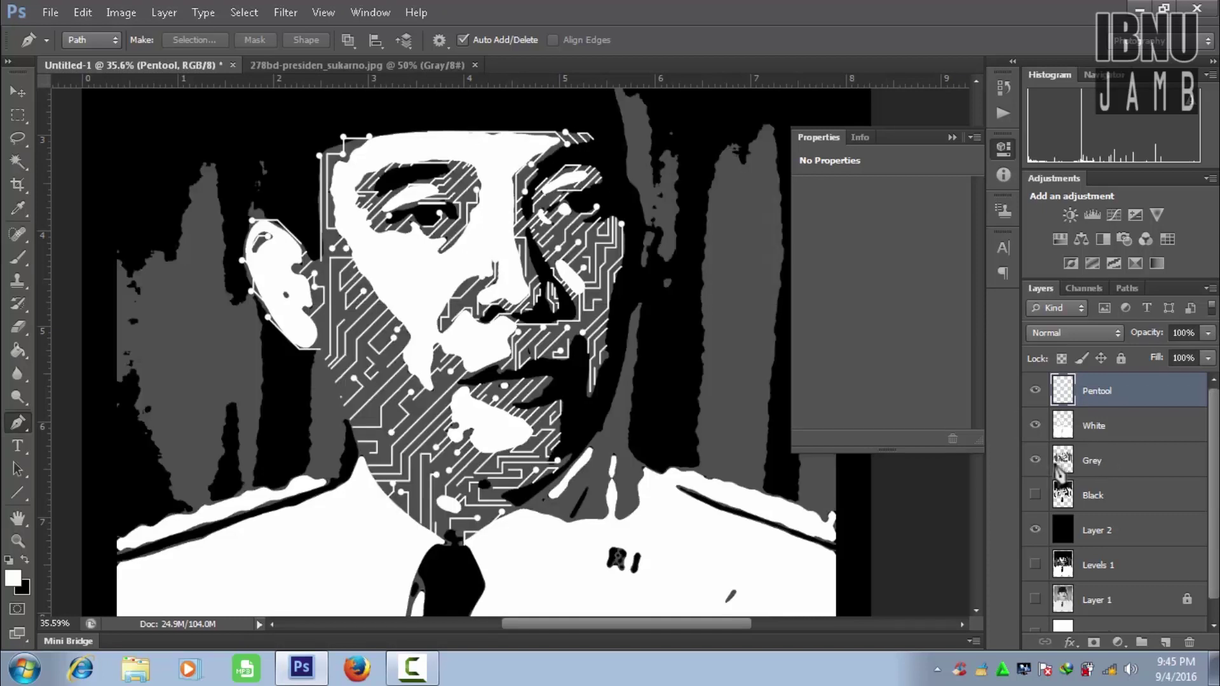
{"action": "left_click", "coordinate": [1035, 496]}
{"action": "scroll", "coordinate": [1013, 502], "scroll_direction": "up", "scroll_amount": 5}
{"action": "left_click", "coordinate": [1035, 529]}
{"action": "left_click", "coordinate": [1035, 599]}
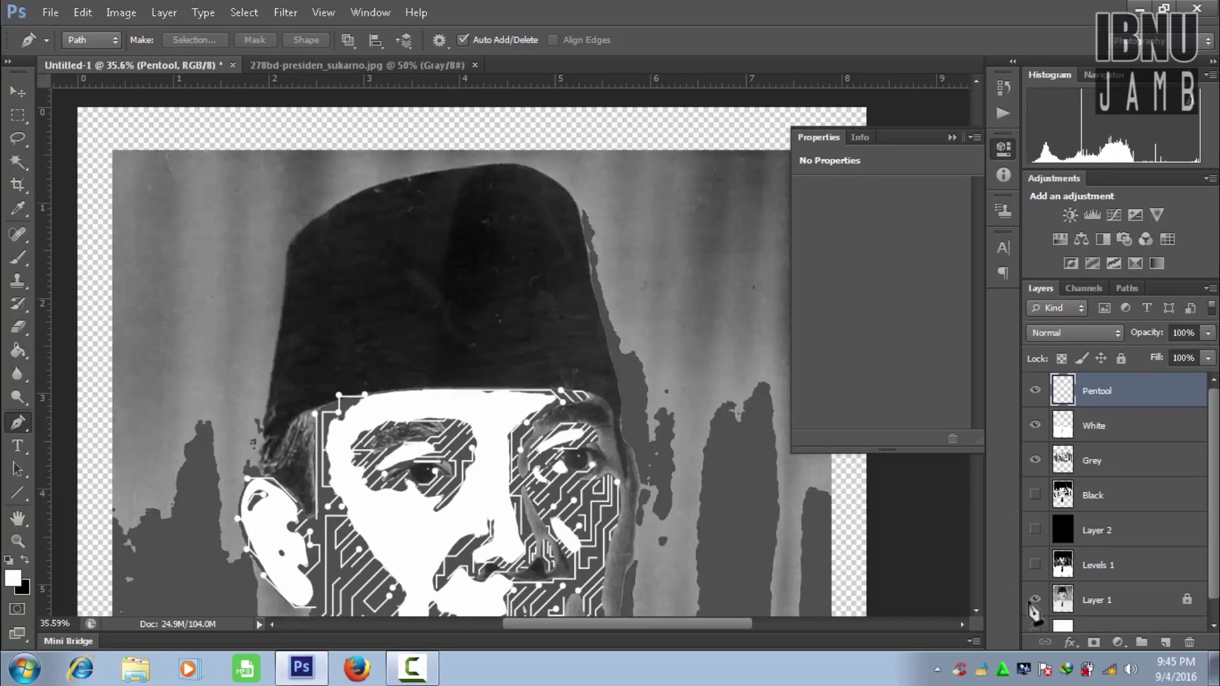
Zoom in and place the first pen anchor at the hat edge beside the ear.
{"action": "scroll", "coordinate": [659, 216], "scroll_direction": "up", "scroll_amount": 3}
{"action": "scroll", "coordinate": [589, 491], "scroll_direction": "up", "scroll_amount": 3}
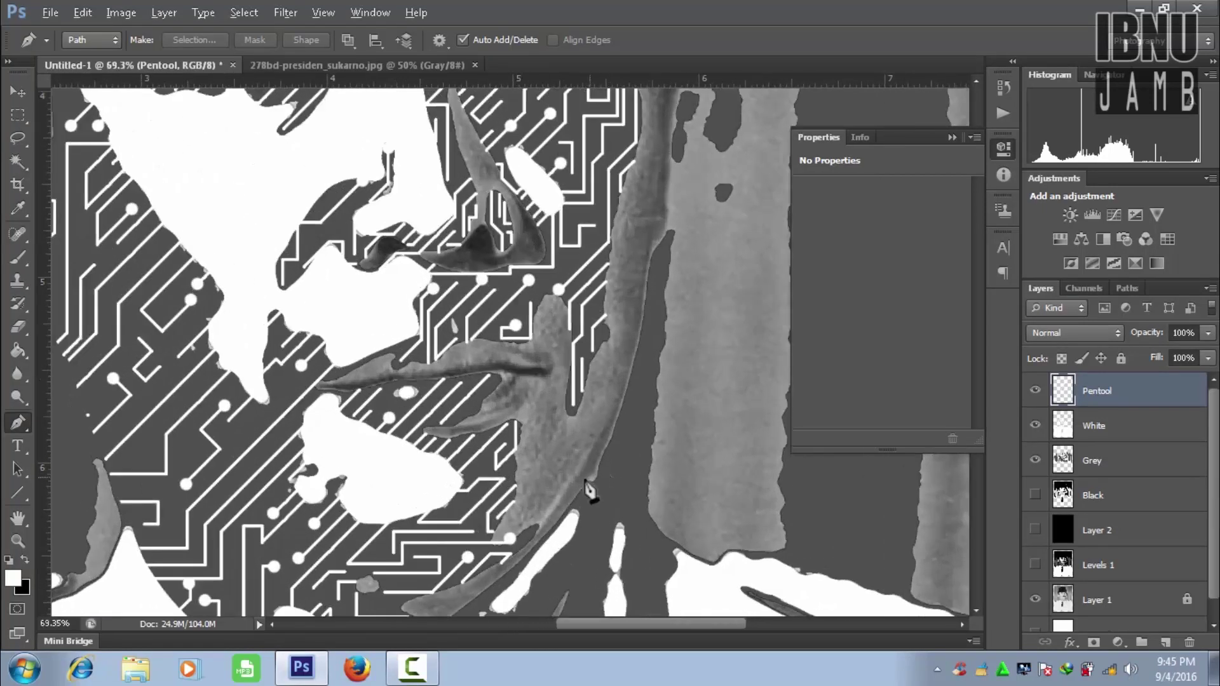
{"action": "scroll", "coordinate": [467, 410], "scroll_direction": "up", "scroll_amount": 1}
{"action": "scroll", "coordinate": [572, 413], "scroll_direction": "down", "scroll_amount": 1}
{"action": "scroll", "coordinate": [623, 293], "scroll_direction": "down", "scroll_amount": 2}
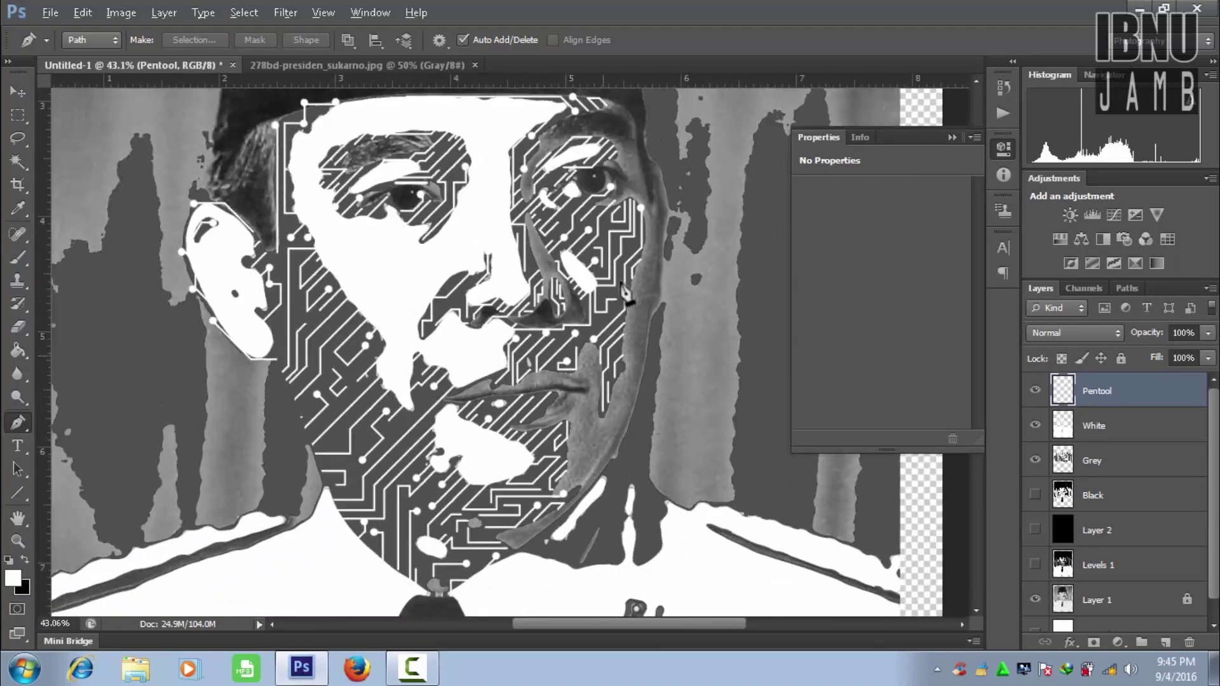
{"action": "scroll", "coordinate": [635, 305], "scroll_direction": "down", "scroll_amount": 1}
{"action": "scroll", "coordinate": [578, 534], "scroll_direction": "down", "scroll_amount": 1}
{"action": "scroll", "coordinate": [368, 353], "scroll_direction": "down", "scroll_amount": 1}
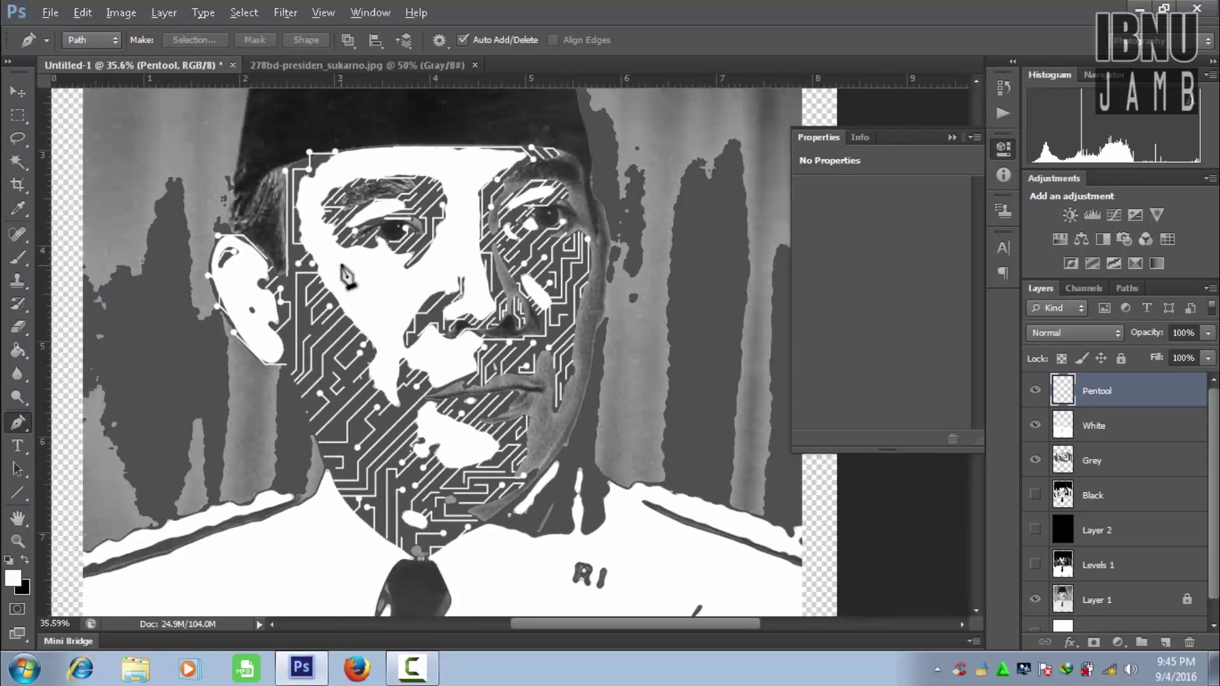
{"action": "scroll", "coordinate": [405, 506], "scroll_direction": "up", "scroll_amount": 4}
{"action": "left_click", "coordinate": [418, 471]}
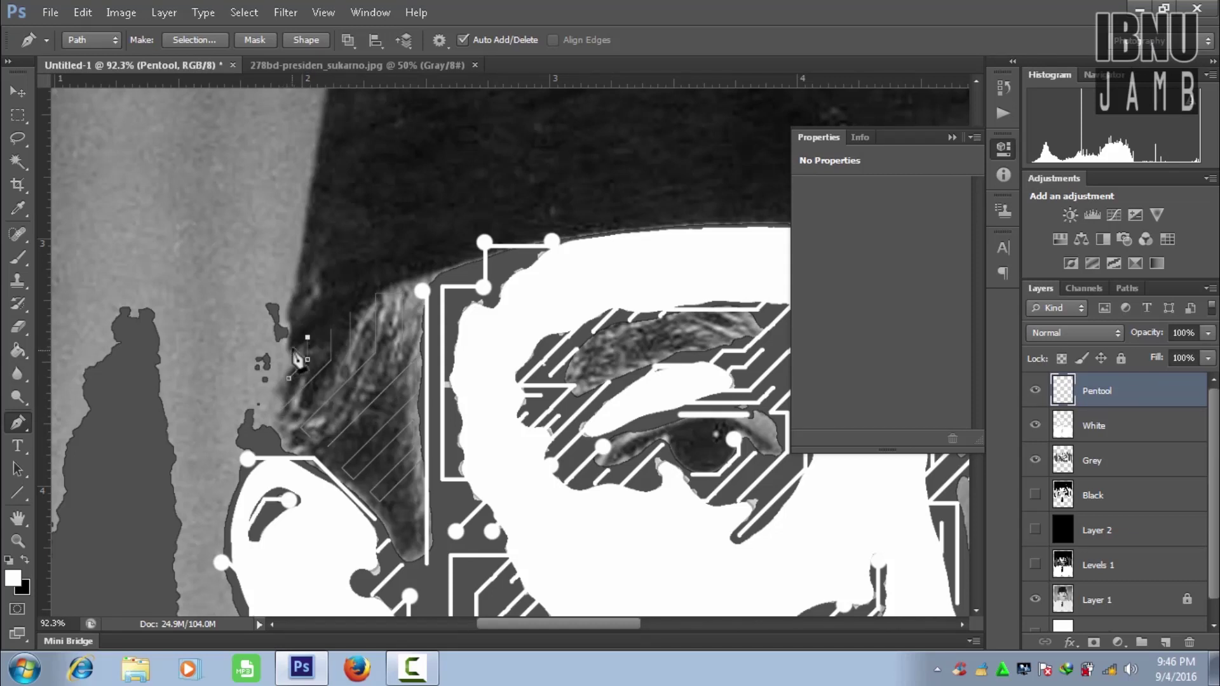
Trace a circuit-style pen path around the hat outline, panning across the portrait.
{"action": "scroll", "coordinate": [315, 286], "scroll_direction": "up", "scroll_amount": 2}
{"action": "scroll", "coordinate": [327, 335], "scroll_direction": "up", "scroll_amount": 1}
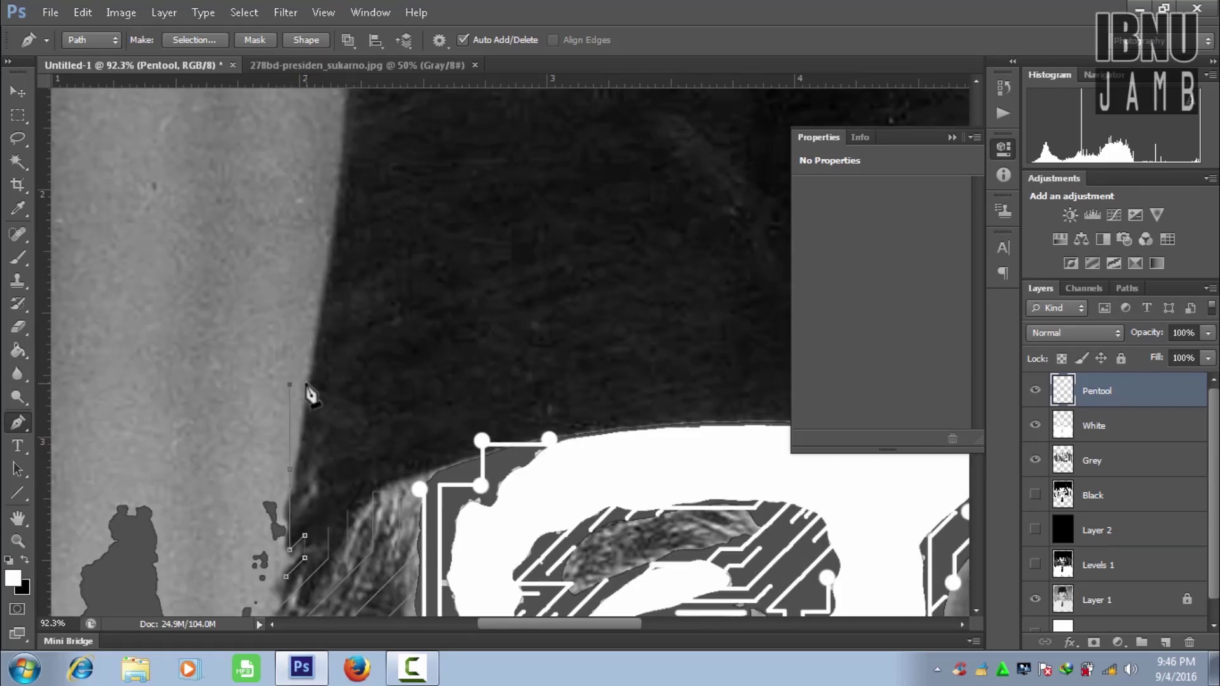
{"action": "scroll", "coordinate": [329, 279], "scroll_direction": "up", "scroll_amount": 2}
{"action": "scroll", "coordinate": [373, 199], "scroll_direction": "up", "scroll_amount": 2}
{"action": "scroll", "coordinate": [368, 311], "scroll_direction": "up", "scroll_amount": 2}
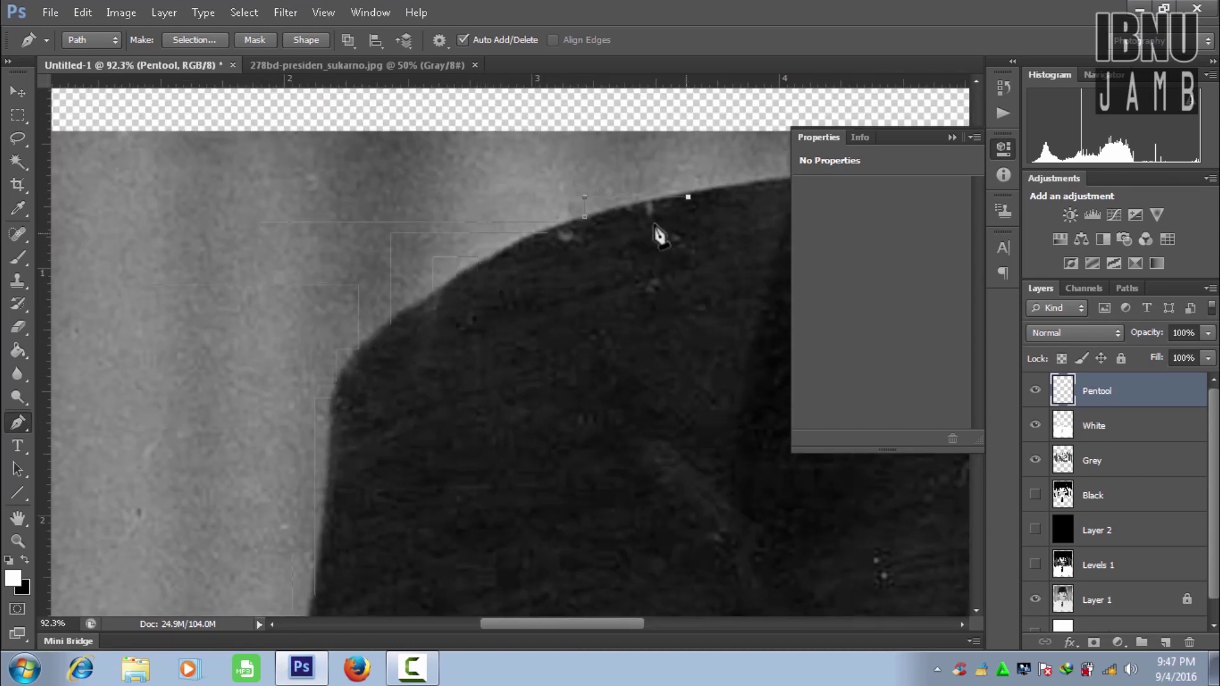
{"action": "scroll", "coordinate": [661, 226], "scroll_direction": "up", "scroll_amount": 3}
{"action": "scroll", "coordinate": [452, 366], "scroll_direction": "right", "scroll_amount": 4}
{"action": "scroll", "coordinate": [724, 369], "scroll_direction": "down", "scroll_amount": 2}
{"action": "scroll", "coordinate": [388, 273], "scroll_direction": "right", "scroll_amount": 4}
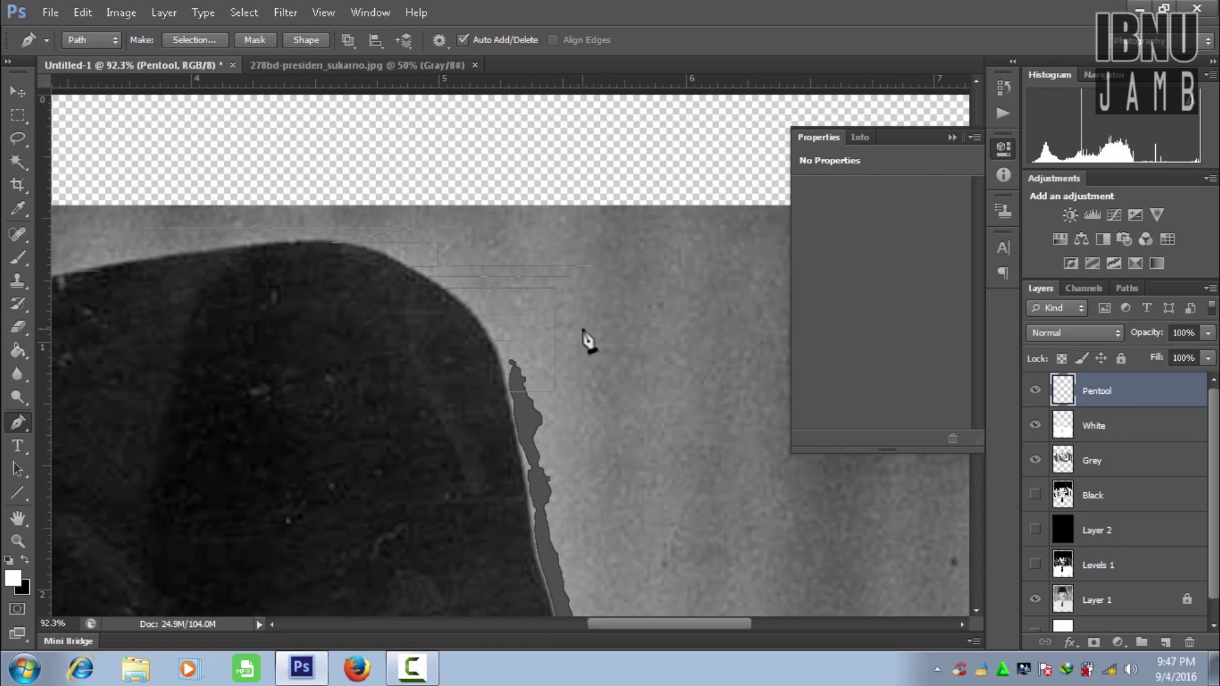
{"action": "scroll", "coordinate": [650, 434], "scroll_direction": "down", "scroll_amount": 3}
{"action": "scroll", "coordinate": [481, 235], "scroll_direction": "right", "scroll_amount": 1}
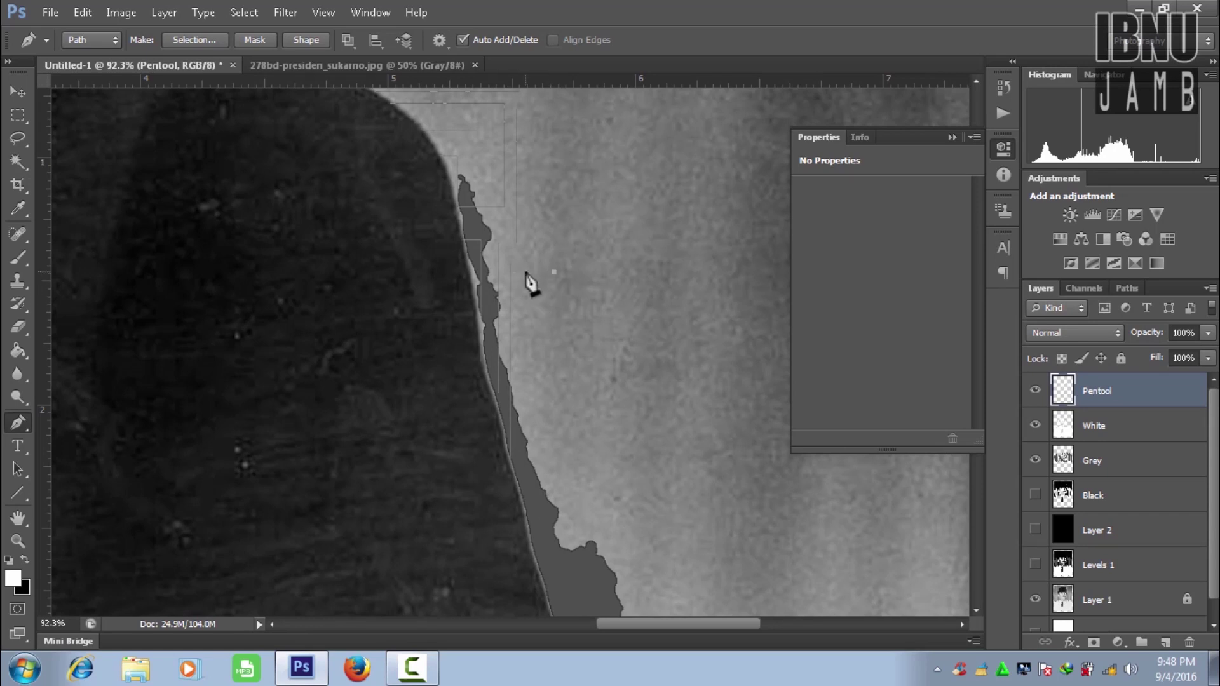
{"action": "left_click_drag", "start_coordinate": [532, 530], "coordinate": [469, 307]}
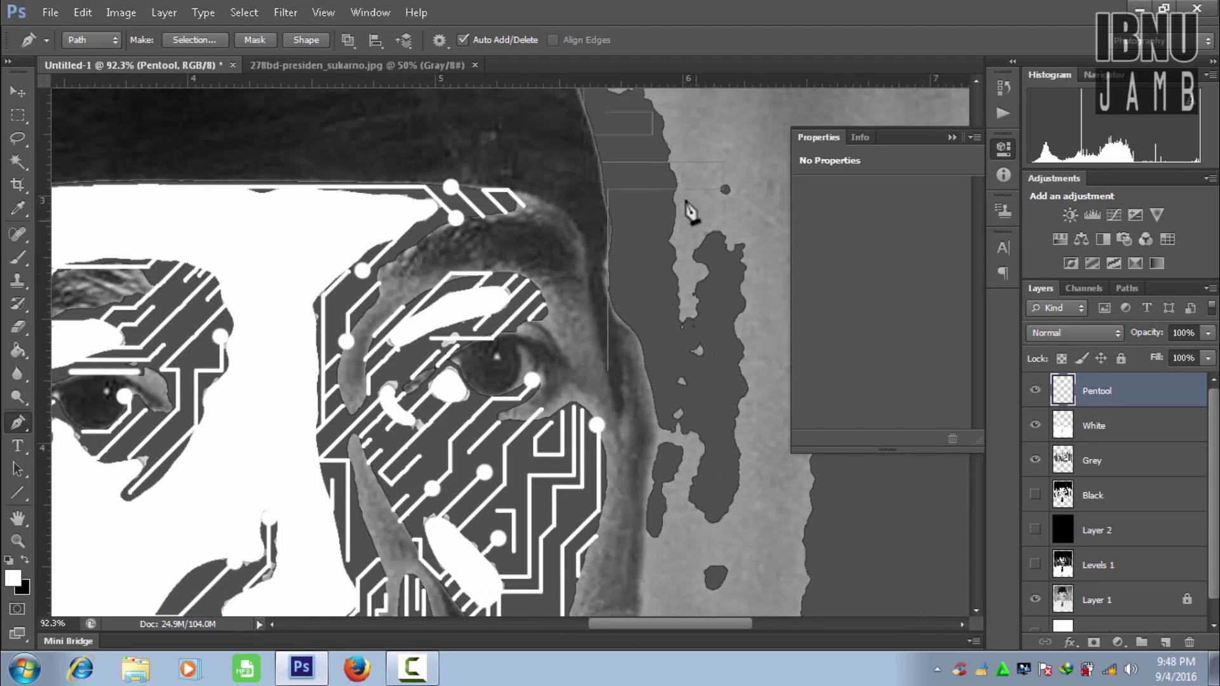
{"action": "scroll", "coordinate": [689, 204], "scroll_direction": "down", "scroll_amount": 3}
{"action": "scroll", "coordinate": [553, 254], "scroll_direction": "up", "scroll_amount": 5}
{"action": "scroll", "coordinate": [394, 272], "scroll_direction": "down", "scroll_amount": 3}
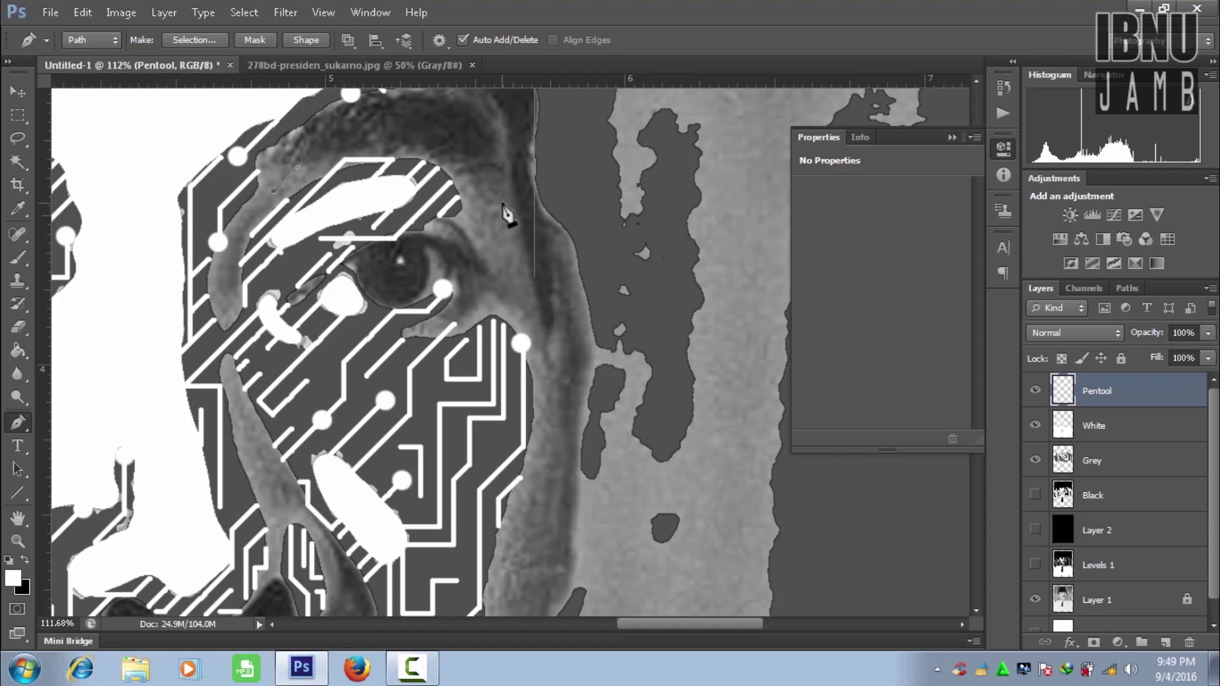
{"action": "scroll", "coordinate": [508, 214], "scroll_direction": "down", "scroll_amount": 1}
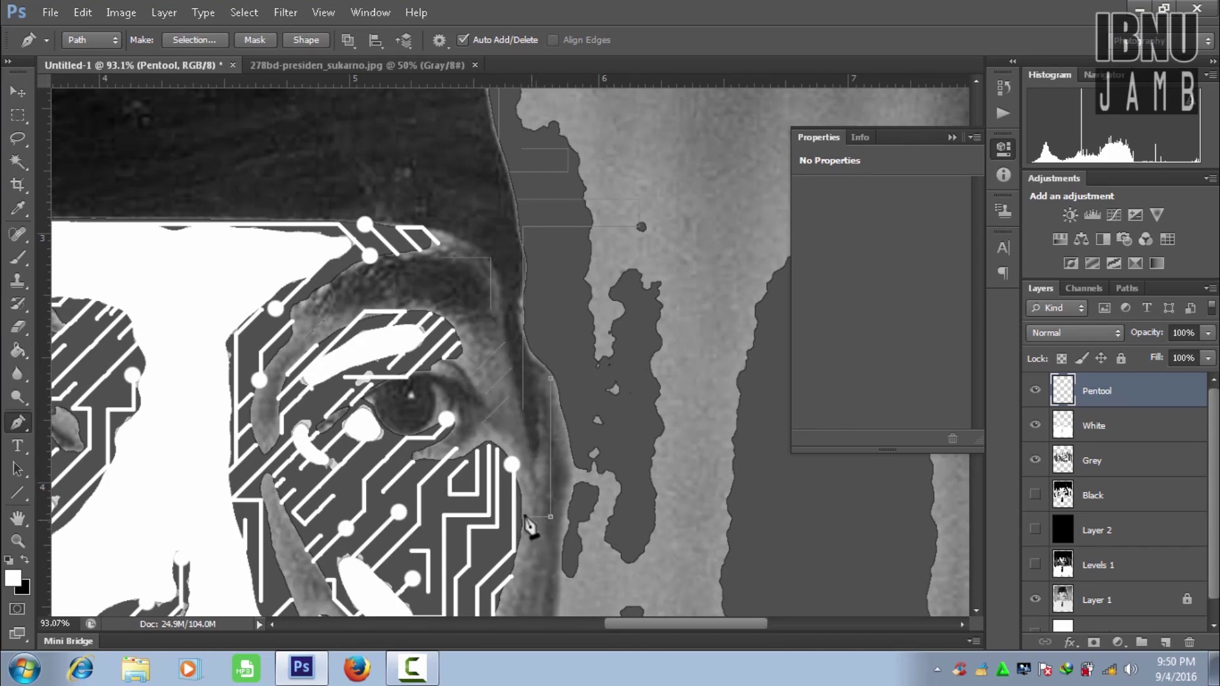
{"action": "scroll", "coordinate": [529, 526], "scroll_direction": "down", "scroll_amount": 3}
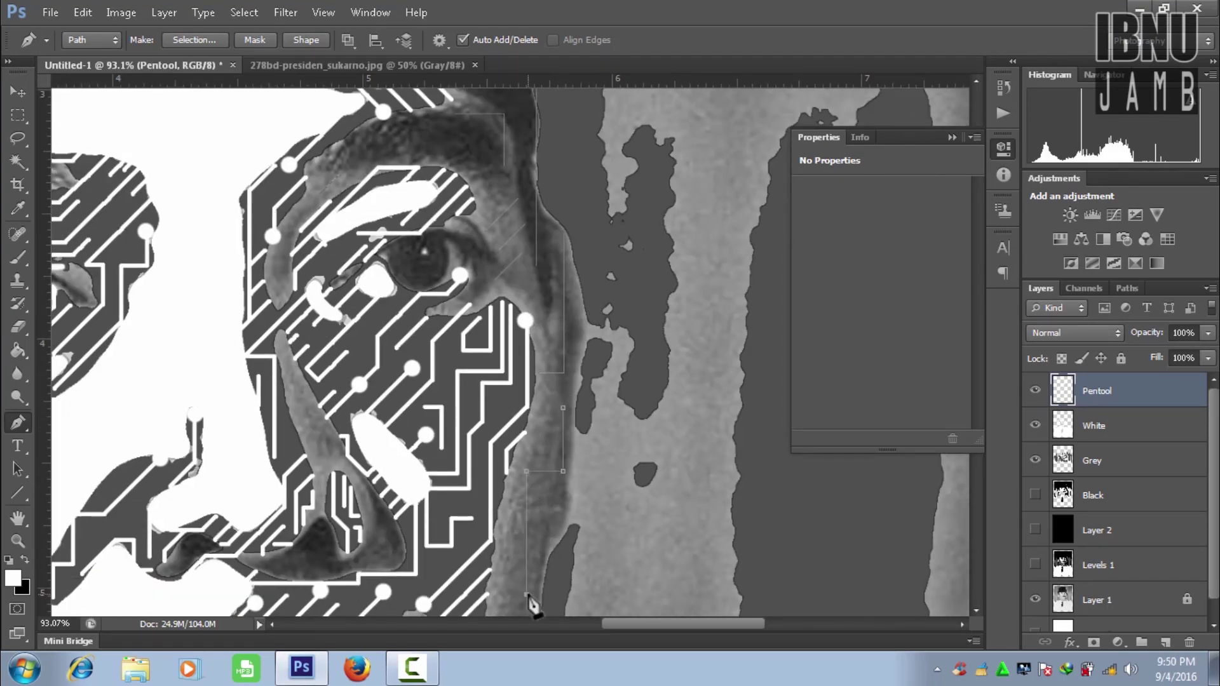
{"action": "scroll", "coordinate": [529, 601], "scroll_direction": "down", "scroll_amount": 3}
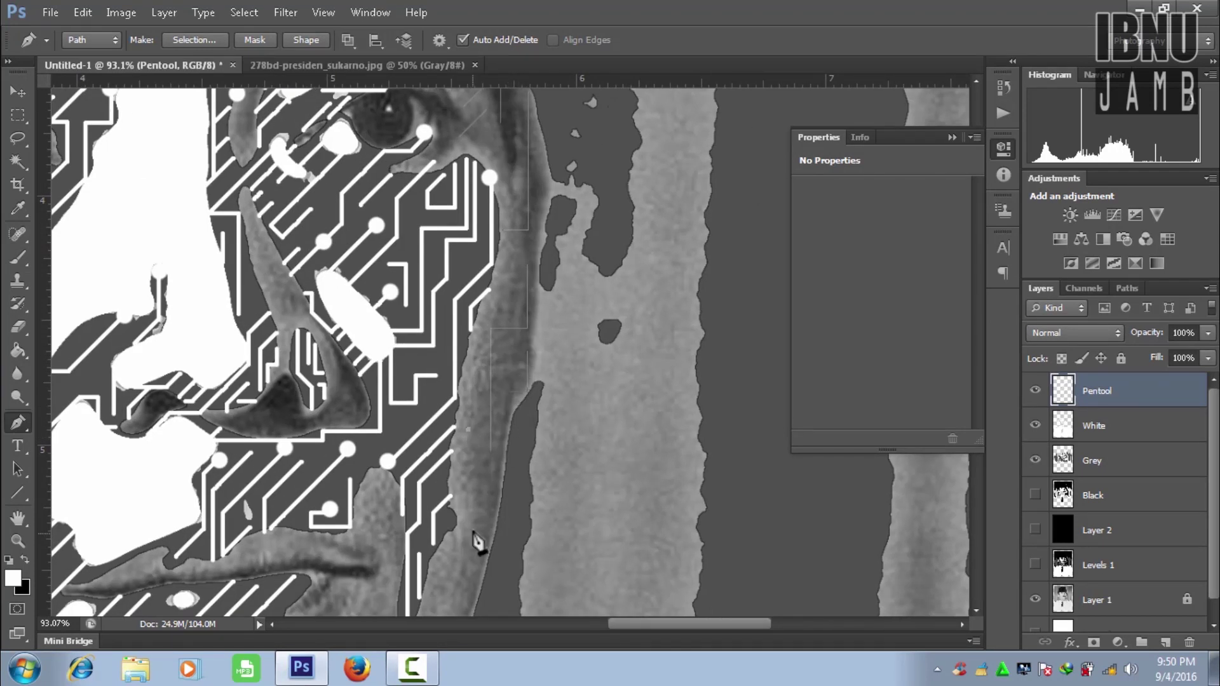
{"action": "scroll", "coordinate": [591, 286], "scroll_direction": "down", "scroll_amount": 3}
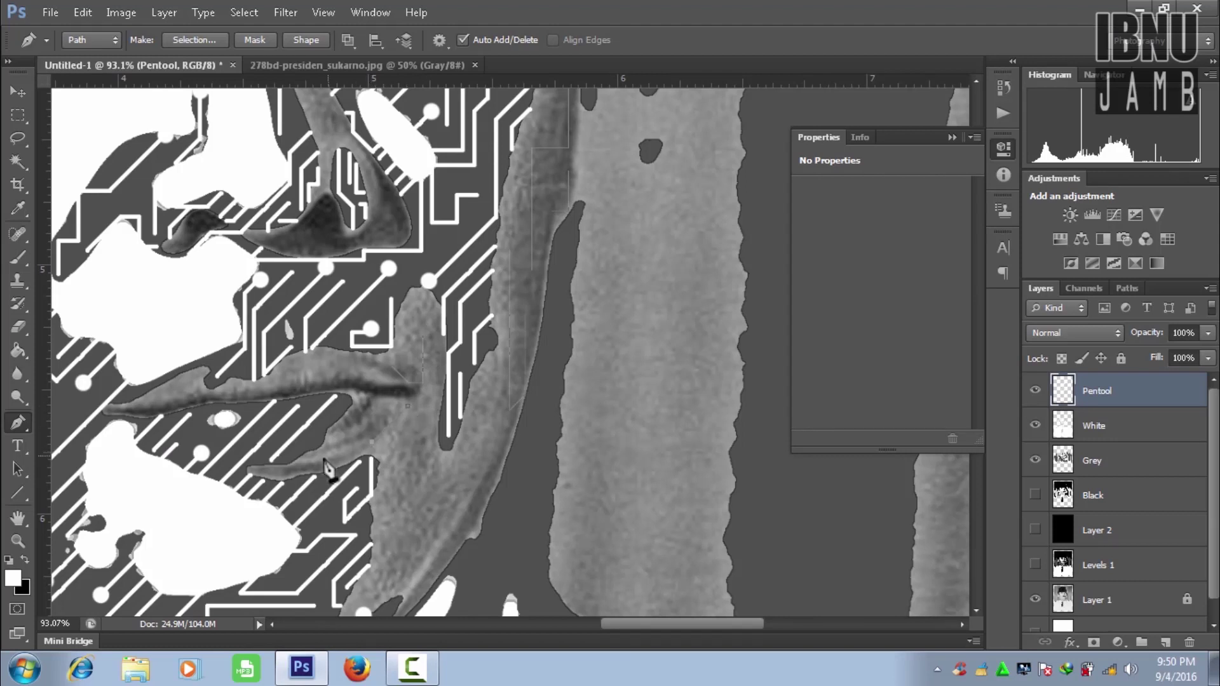
{"action": "scroll", "coordinate": [397, 464], "scroll_direction": "left", "scroll_amount": 2}
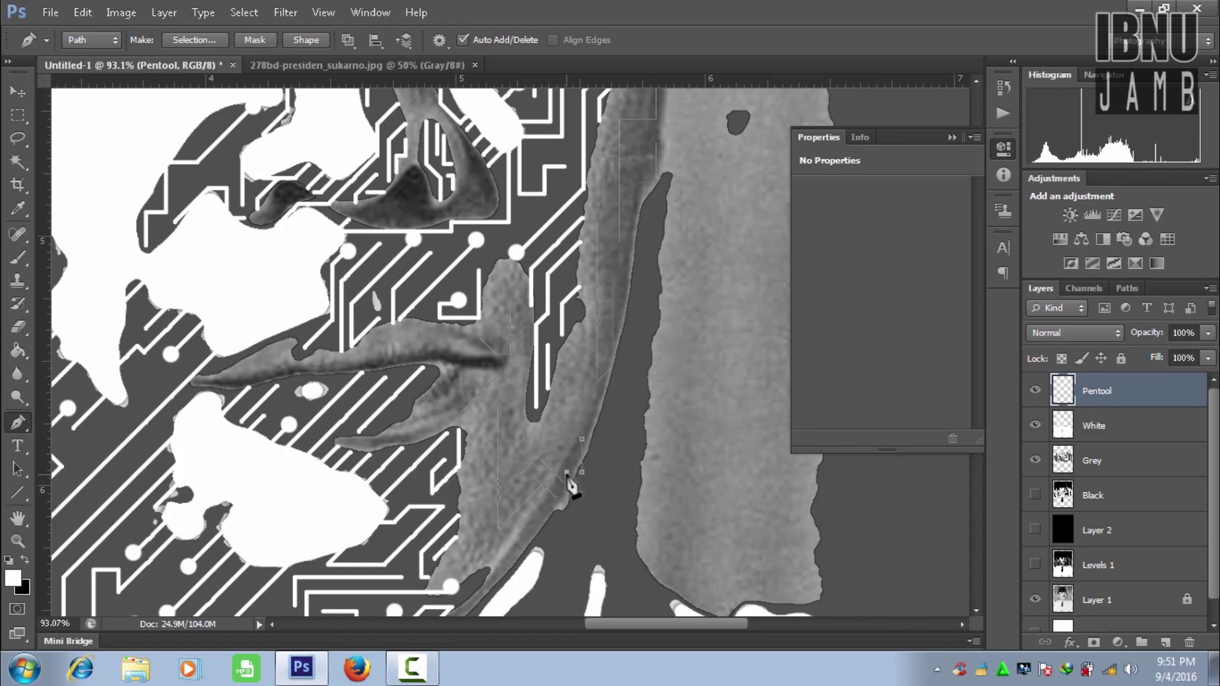
{"action": "scroll", "coordinate": [596, 434], "scroll_direction": "down", "scroll_amount": 5}
{"action": "scroll", "coordinate": [604, 403], "scroll_direction": "down", "scroll_amount": 4}
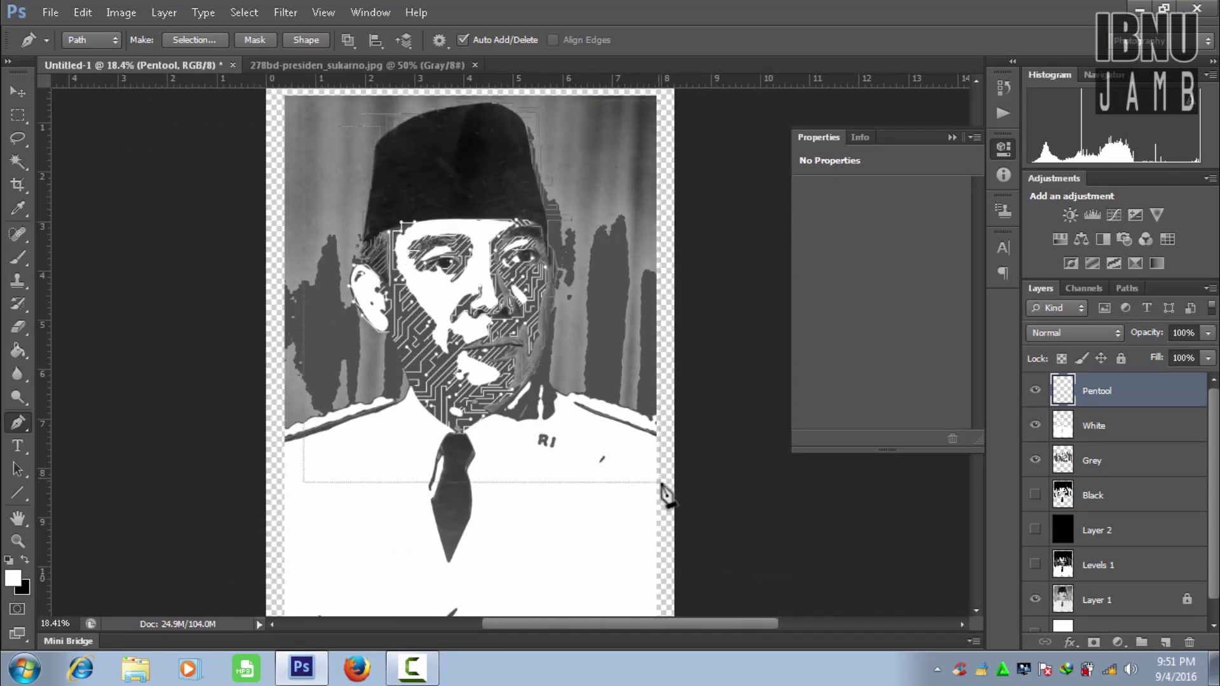
Stroke the hat path in white, hide Grey and Layer 1, and show Levels 1.
{"action": "right_click", "coordinate": [564, 256]}
{"action": "left_click", "coordinate": [726, 241]}
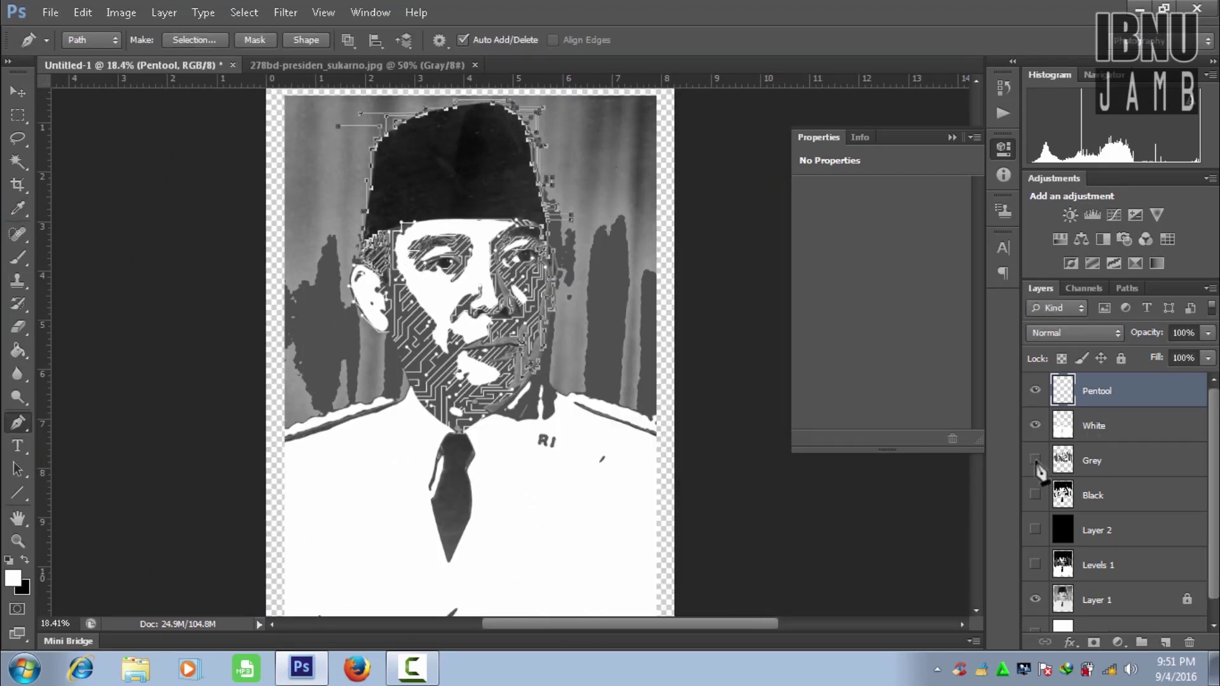
{"action": "left_click", "coordinate": [1035, 460]}
{"action": "left_click", "coordinate": [1035, 599]}
{"action": "left_click", "coordinate": [1035, 565]}
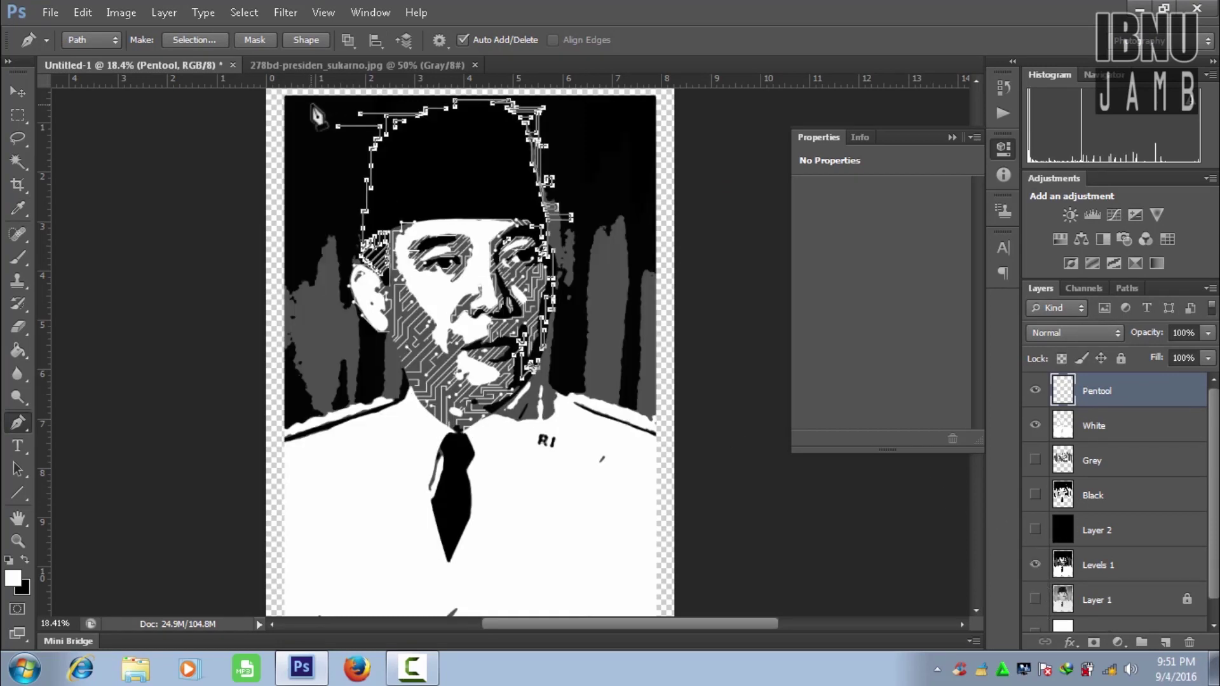
{"action": "key", "text": "Return"}
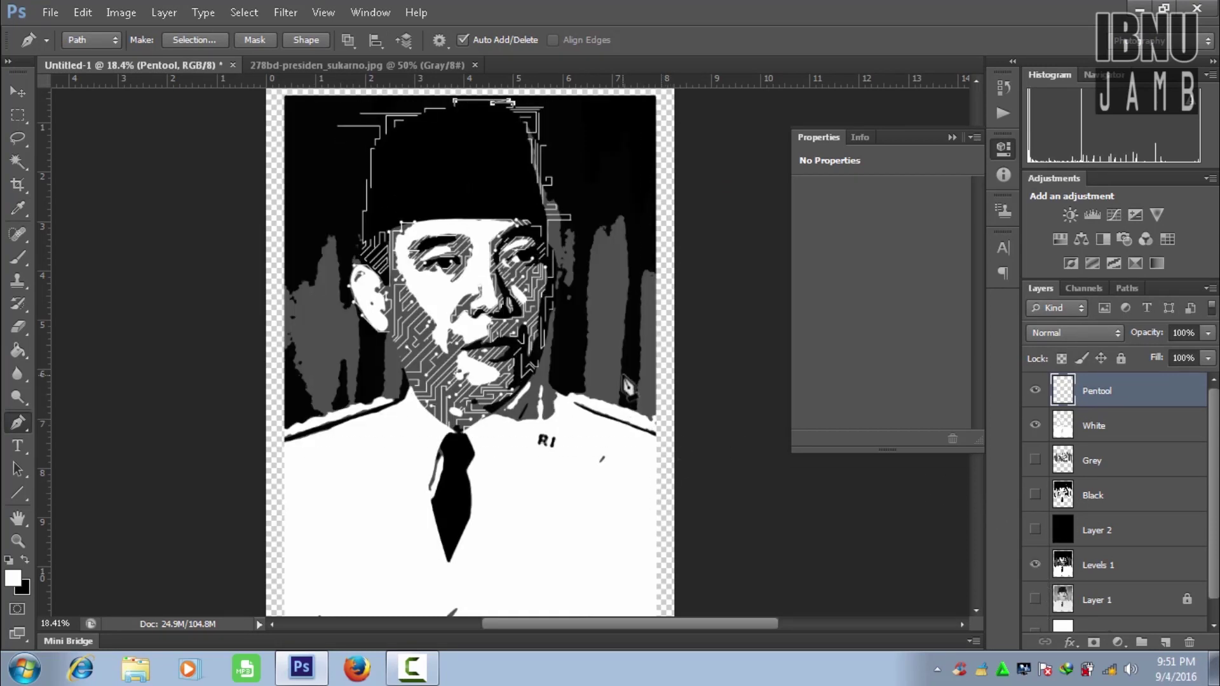
Hide the Levels 1 layer and reveal the solid black Layer 2 background.
{"action": "scroll", "coordinate": [530, 194], "scroll_direction": "up", "scroll_amount": 3}
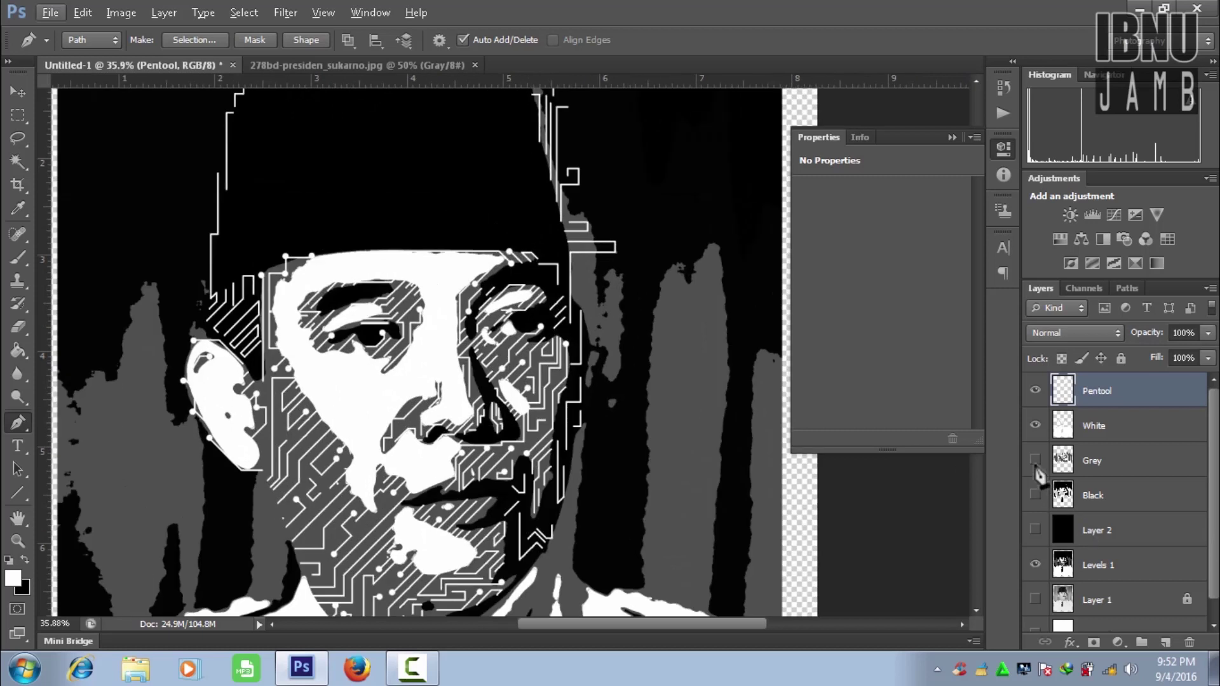
{"action": "left_click", "coordinate": [1036, 564]}
{"action": "left_click", "coordinate": [1035, 529]}
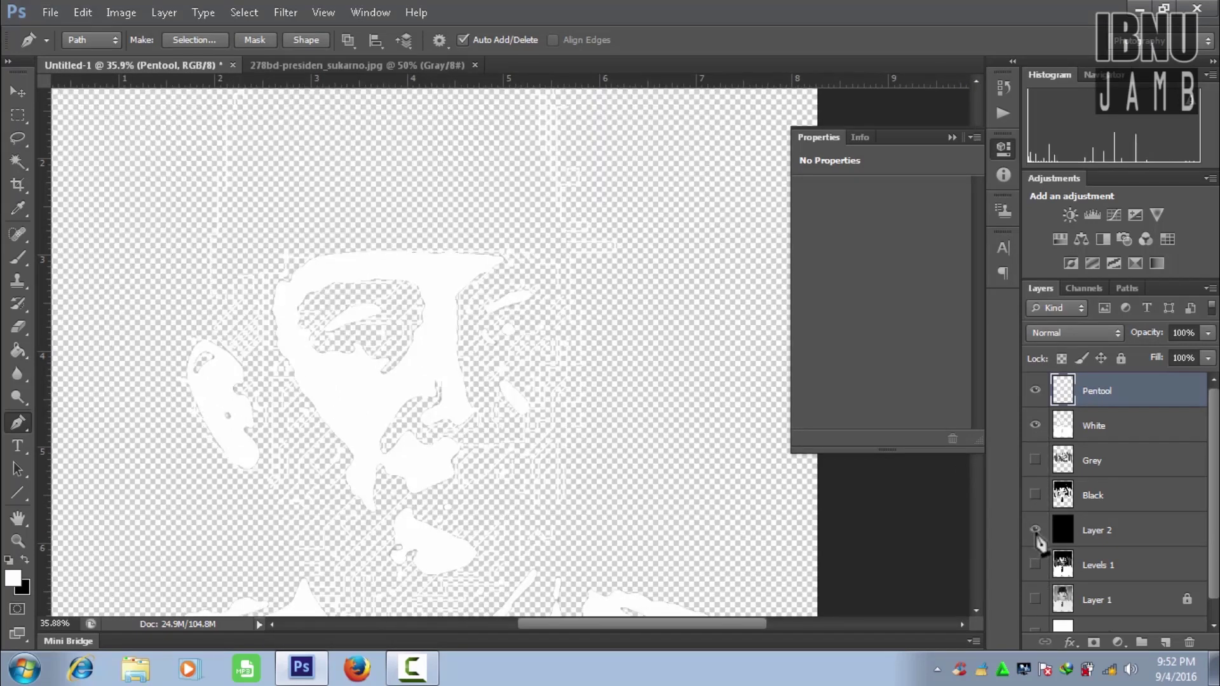
Show the Grey layer again and move Layer 1 above the White layer.
{"action": "scroll", "coordinate": [572, 508], "scroll_direction": "down", "scroll_amount": 2}
{"action": "scroll", "coordinate": [572, 509], "scroll_direction": "up", "scroll_amount": 1}
{"action": "scroll", "coordinate": [553, 527], "scroll_direction": "up", "scroll_amount": 2}
{"action": "scroll", "coordinate": [534, 547], "scroll_direction": "down", "scroll_amount": 2}
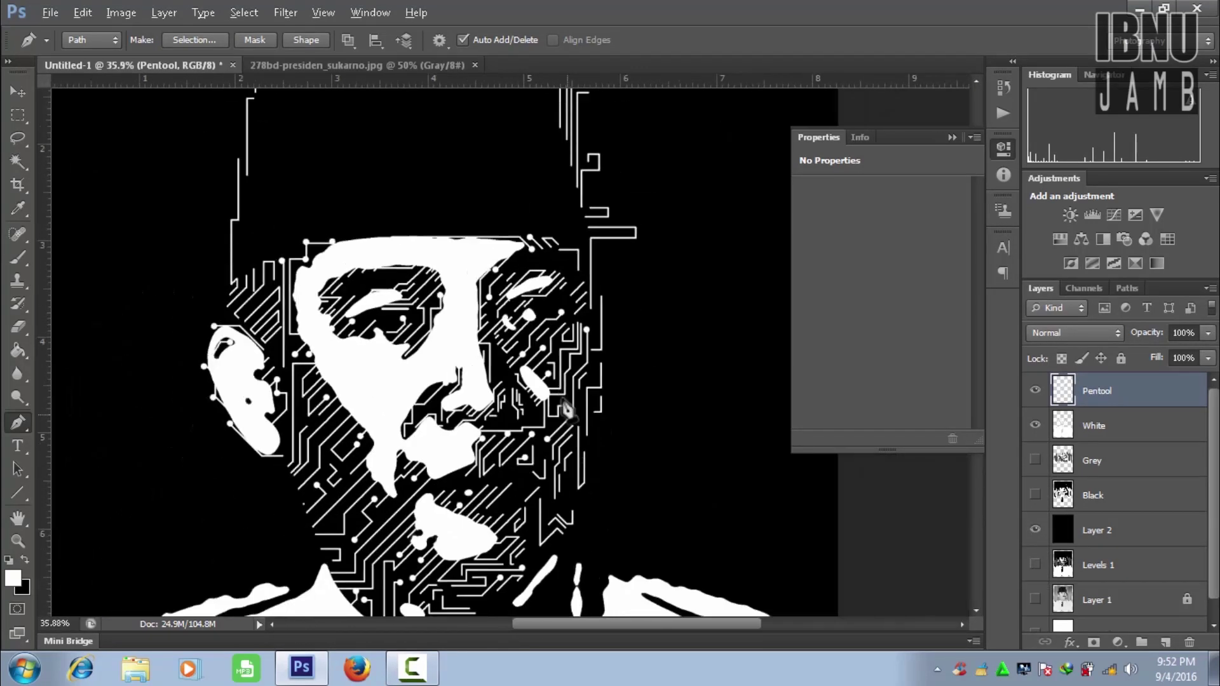
{"action": "scroll", "coordinate": [523, 556], "scroll_direction": "down", "scroll_amount": 1}
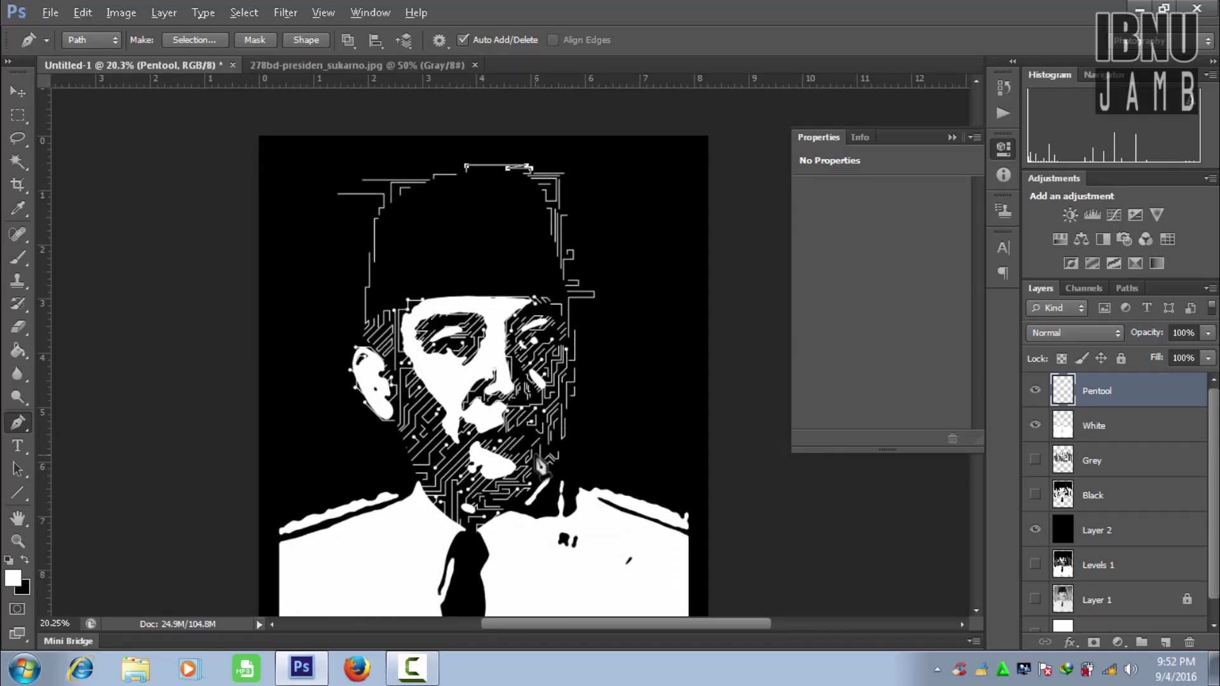
{"action": "scroll", "coordinate": [521, 548], "scroll_direction": "up", "scroll_amount": 2}
{"action": "scroll", "coordinate": [445, 534], "scroll_direction": "up", "scroll_amount": 2}
{"action": "scroll", "coordinate": [788, 347], "scroll_direction": "up", "scroll_amount": 1}
{"action": "scroll", "coordinate": [571, 445], "scroll_direction": "down", "scroll_amount": 2}
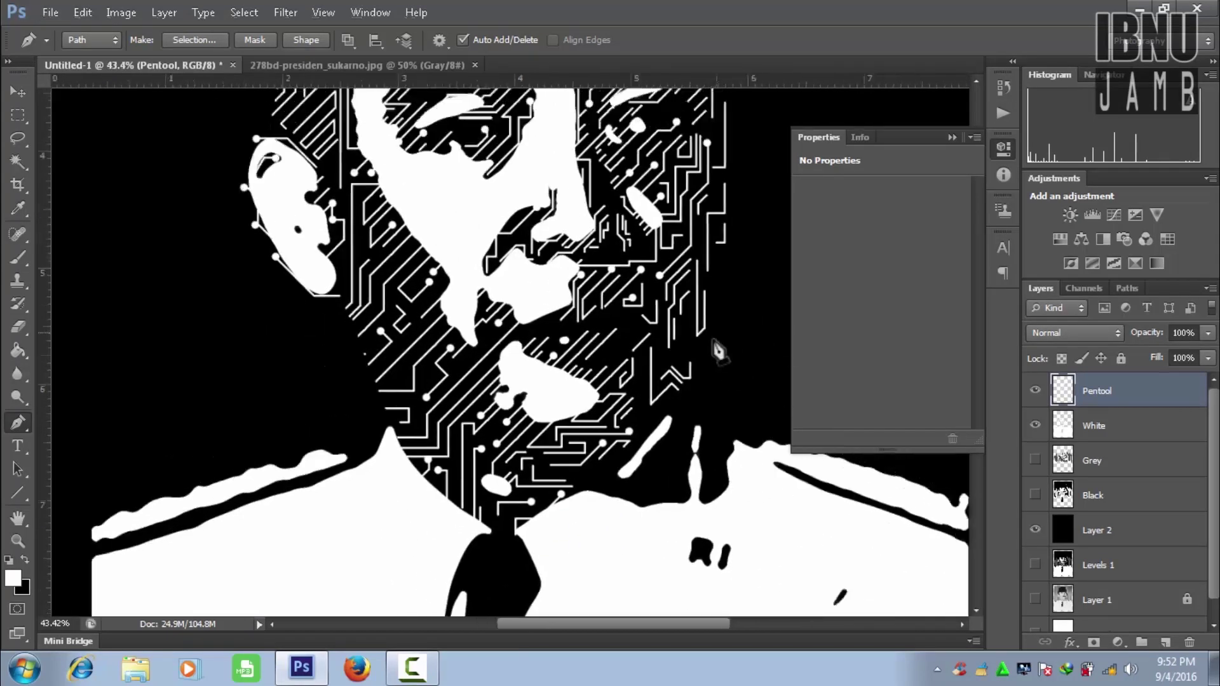
{"action": "scroll", "coordinate": [664, 442], "scroll_direction": "up", "scroll_amount": 1}
{"action": "scroll", "coordinate": [664, 443], "scroll_direction": "up", "scroll_amount": 2}
{"action": "scroll", "coordinate": [664, 443], "scroll_direction": "up", "scroll_amount": 1}
{"action": "left_click", "coordinate": [1036, 460]}
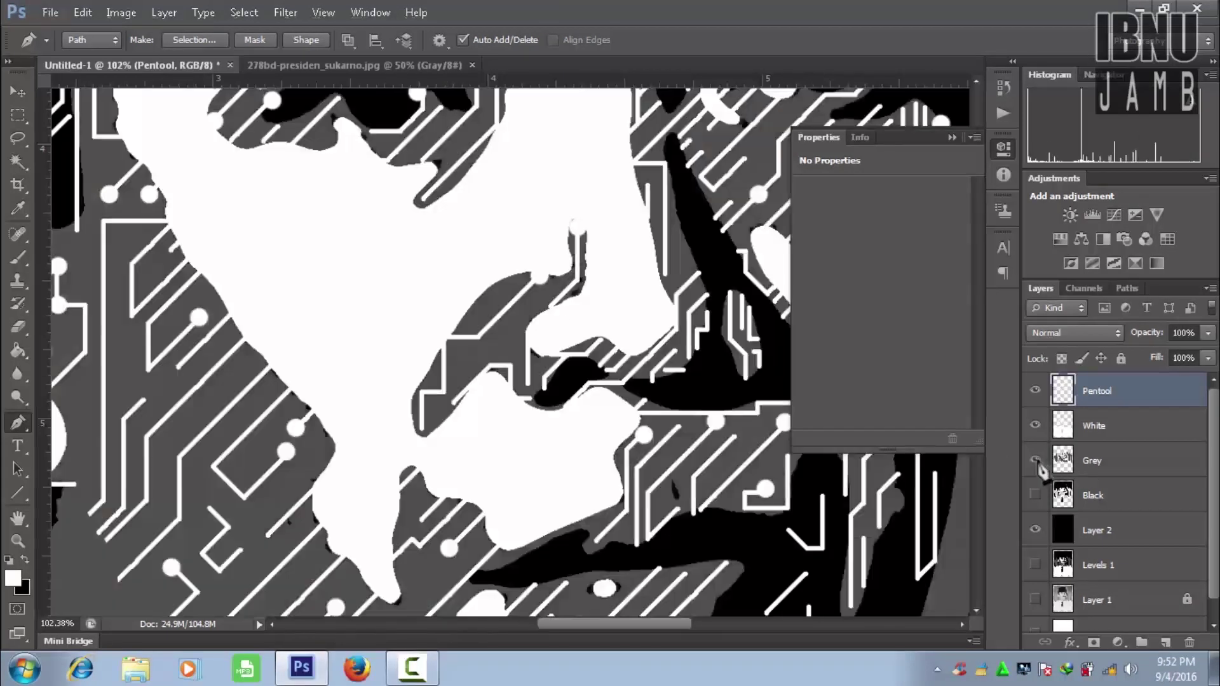
{"action": "scroll", "coordinate": [508, 349], "scroll_direction": "up", "scroll_amount": 10}
{"action": "left_click_drag", "start_coordinate": [1093, 600], "coordinate": [1093, 409]}
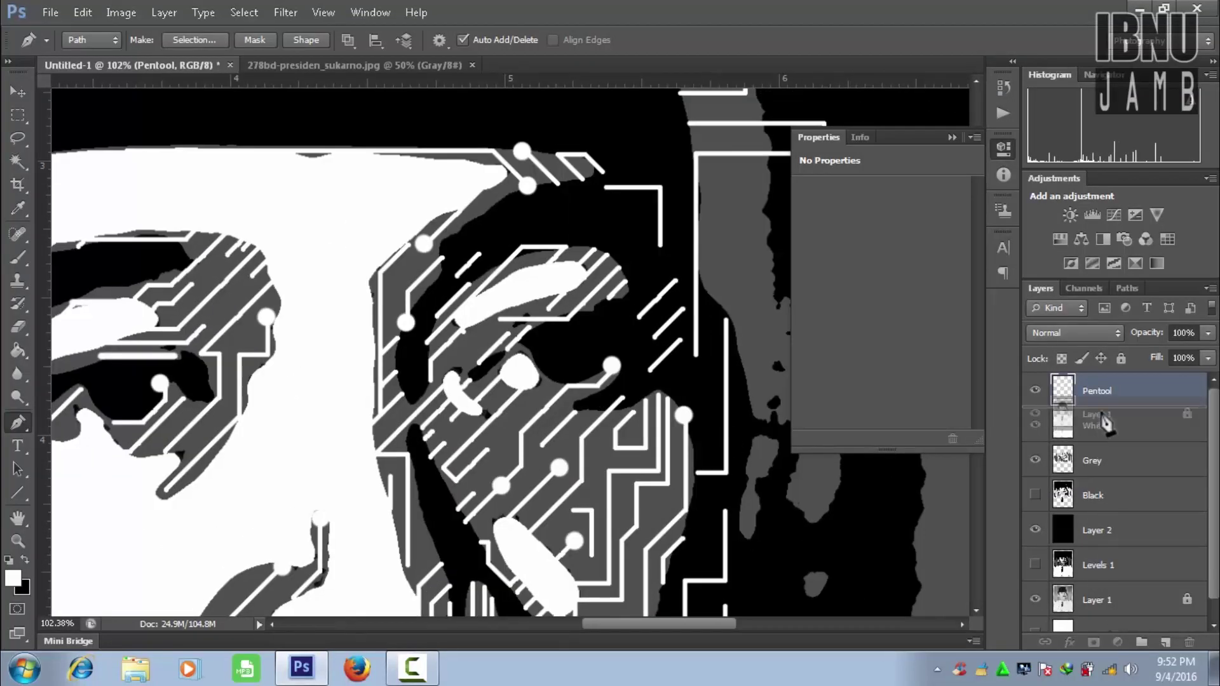
Make the Pentool layer active and pan to the eyes with the Pen tool ready.
{"action": "left_click", "coordinate": [18, 258]}
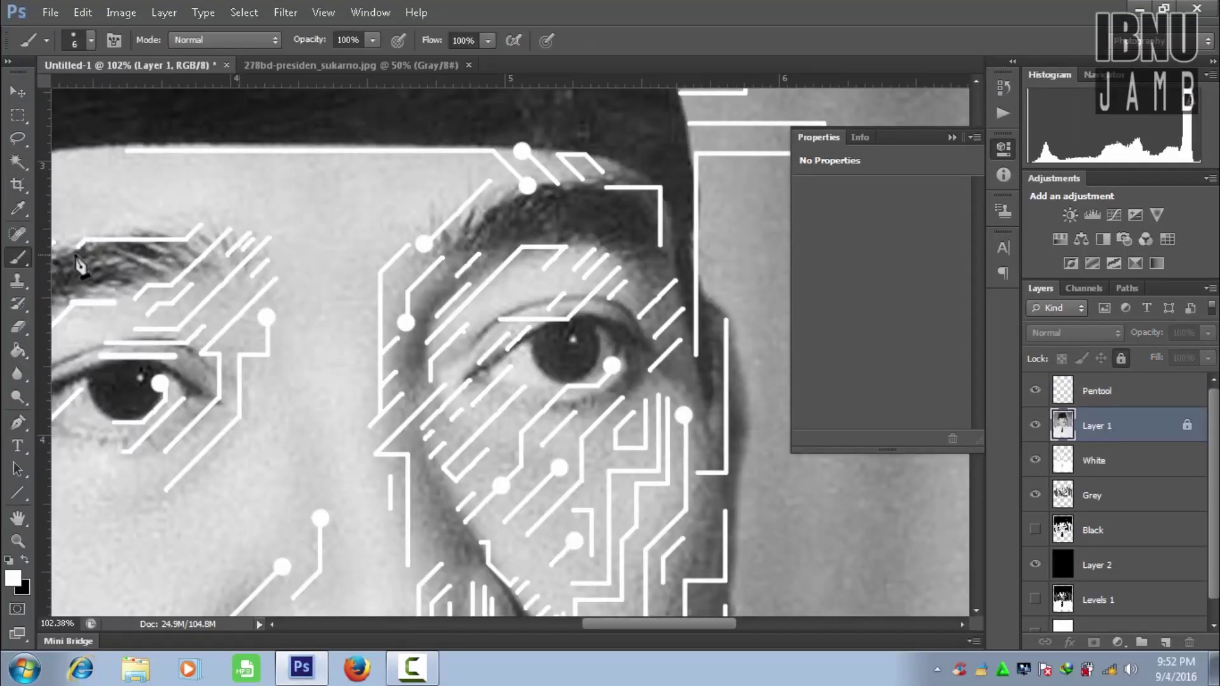
{"action": "left_click", "coordinate": [1122, 391]}
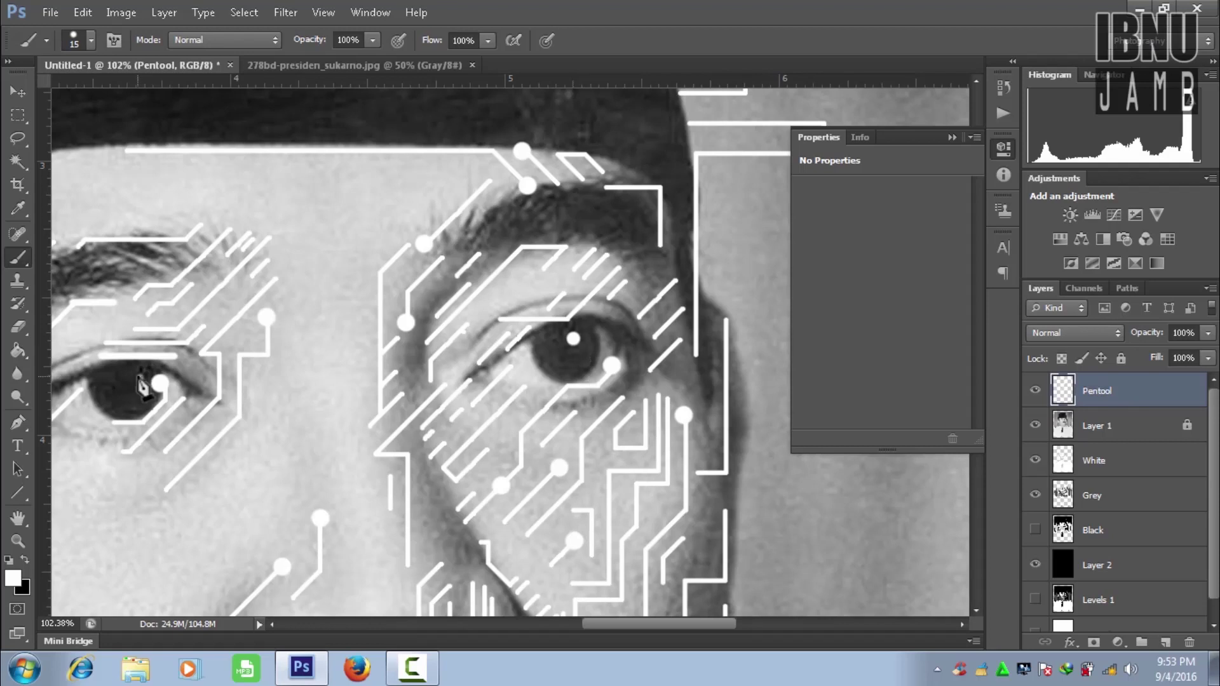
{"action": "left_click_drag", "start_coordinate": [158, 438], "coordinate": [365, 372]}
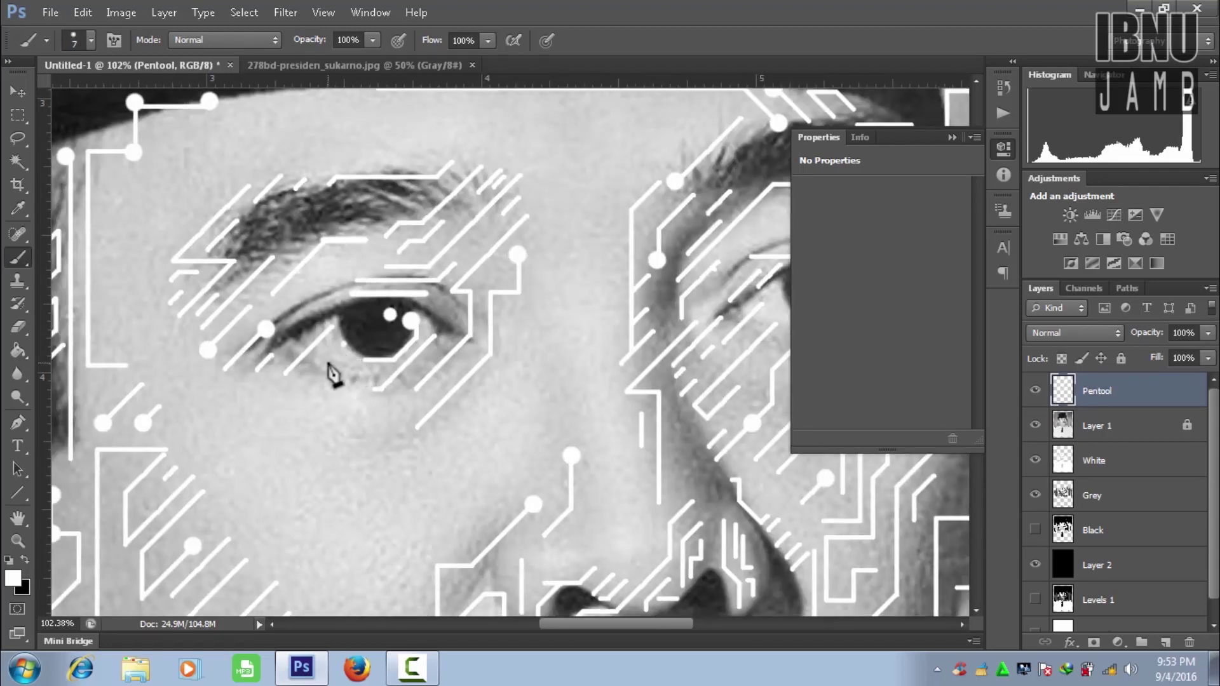
{"action": "key", "text": "p"}
{"action": "left_click_drag", "start_coordinate": [385, 391], "coordinate": [31, 421]}
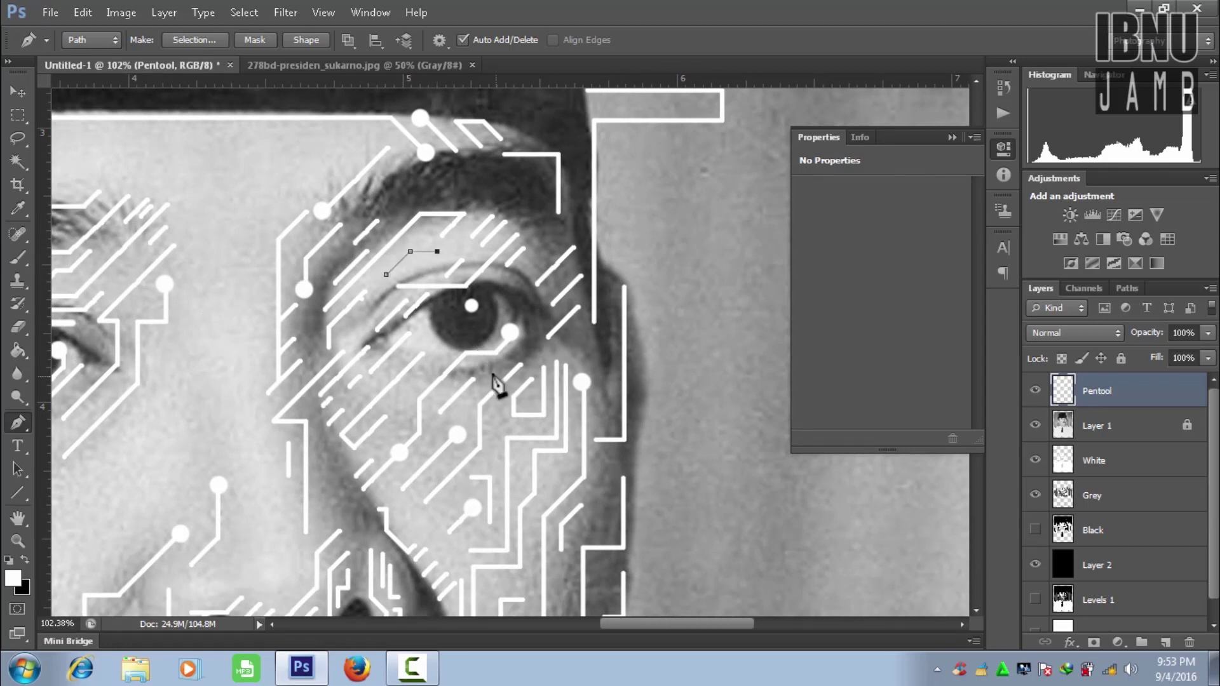
Hide the reference photo Layer 1 and the Grey layer, leaving white art on black.
{"action": "scroll", "coordinate": [481, 361], "scroll_direction": "down", "scroll_amount": 2}
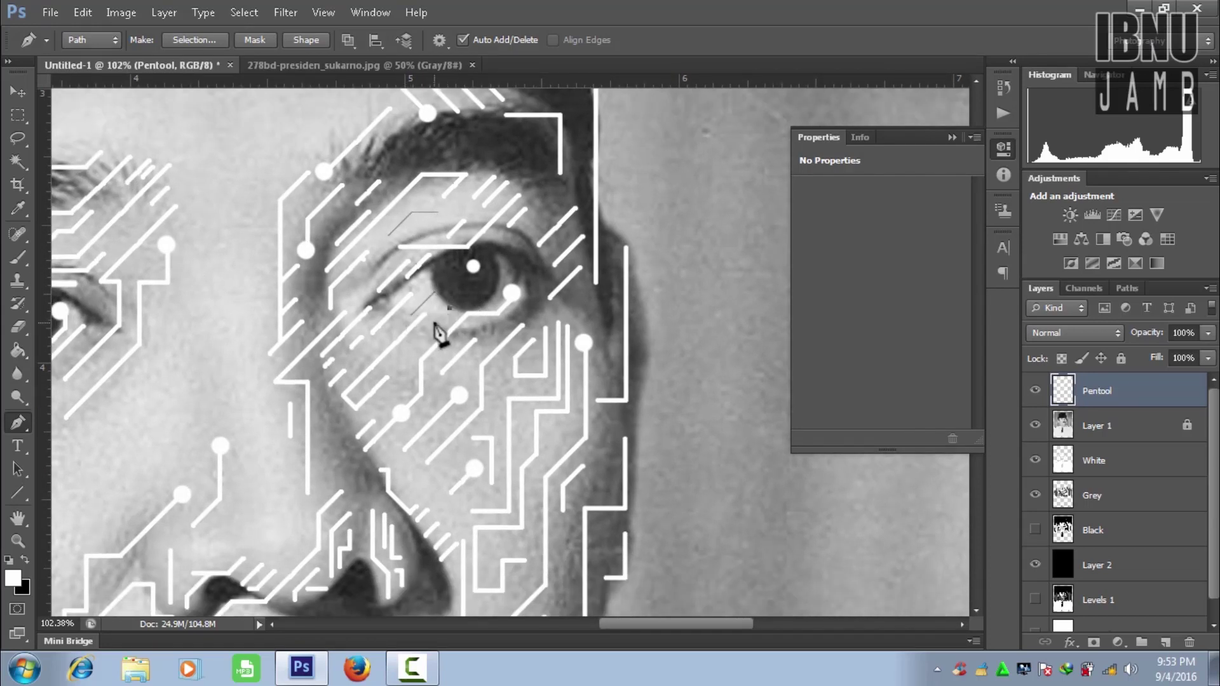
{"action": "scroll", "coordinate": [579, 311], "scroll_direction": "down", "scroll_amount": 3}
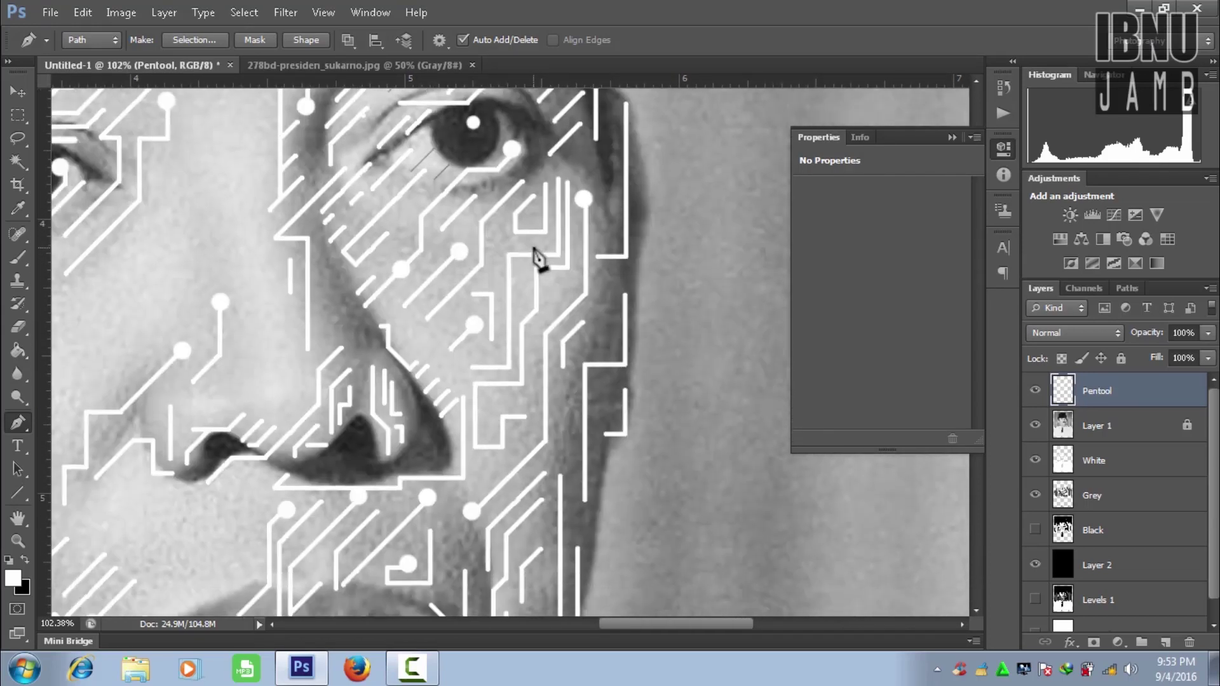
{"action": "scroll", "coordinate": [597, 310], "scroll_direction": "down", "scroll_amount": 2}
{"action": "scroll", "coordinate": [321, 402], "scroll_direction": "down", "scroll_amount": 2}
{"action": "scroll", "coordinate": [163, 517], "scroll_direction": "down", "scroll_amount": 2}
{"action": "scroll", "coordinate": [471, 349], "scroll_direction": "down", "scroll_amount": 2}
{"action": "scroll", "coordinate": [334, 317], "scroll_direction": "up", "scroll_amount": 1}
{"action": "scroll", "coordinate": [334, 318], "scroll_direction": "down", "scroll_amount": 2}
{"action": "scroll", "coordinate": [560, 255], "scroll_direction": "up", "scroll_amount": 3}
{"action": "scroll", "coordinate": [400, 349], "scroll_direction": "up", "scroll_amount": 1}
{"action": "scroll", "coordinate": [435, 273], "scroll_direction": "up", "scroll_amount": 1}
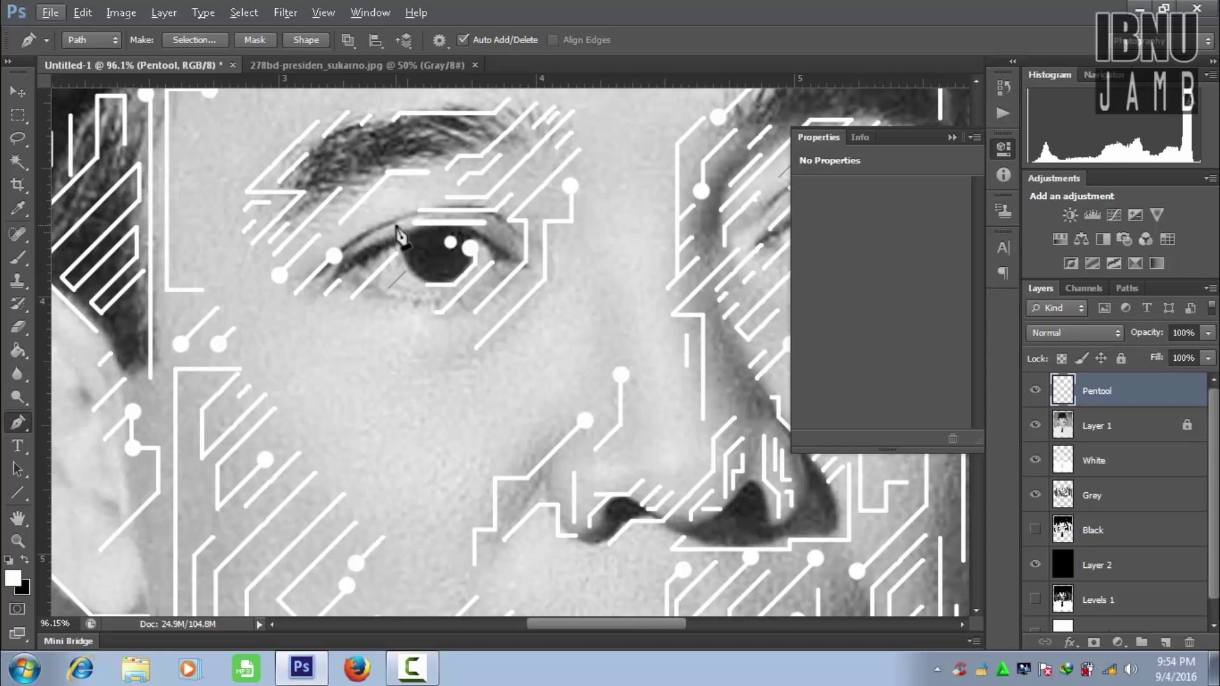
{"action": "left_click", "coordinate": [1035, 425]}
{"action": "left_click", "coordinate": [1035, 495]}
{"action": "scroll", "coordinate": [594, 384], "scroll_direction": "down", "scroll_amount": 3}
{"action": "scroll", "coordinate": [594, 384], "scroll_direction": "down", "scroll_amount": 1}
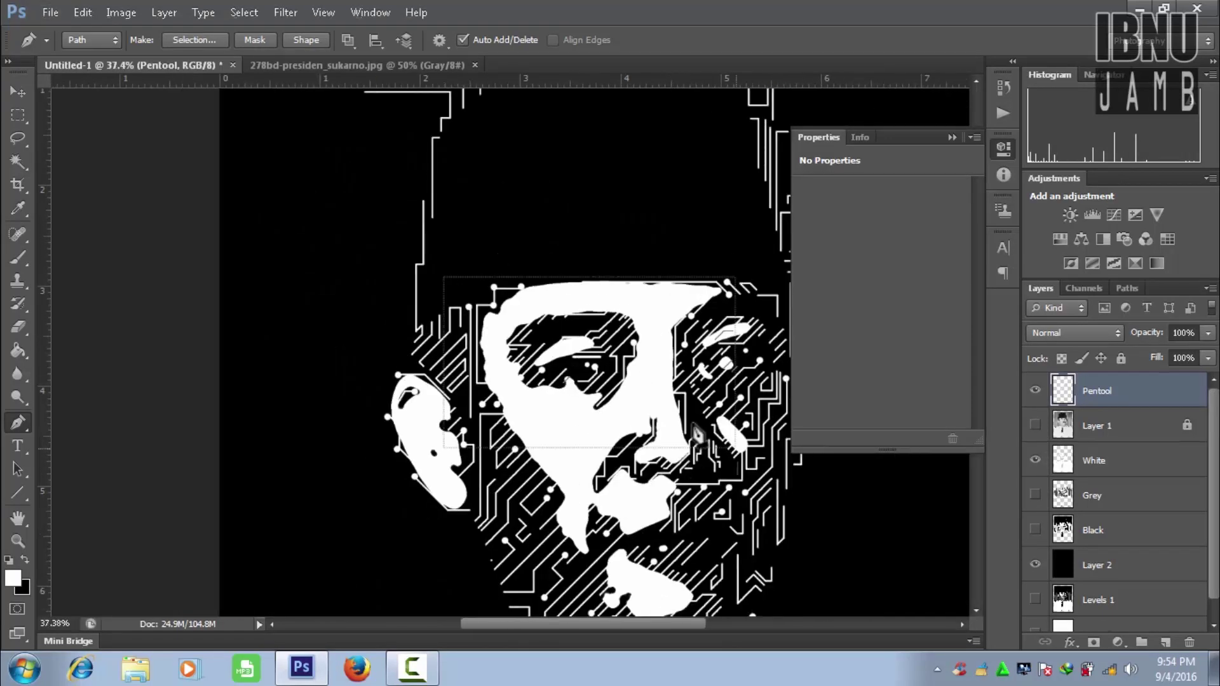
Zoom in and erase a stray white dot on the White layer.
{"action": "key", "text": "b"}
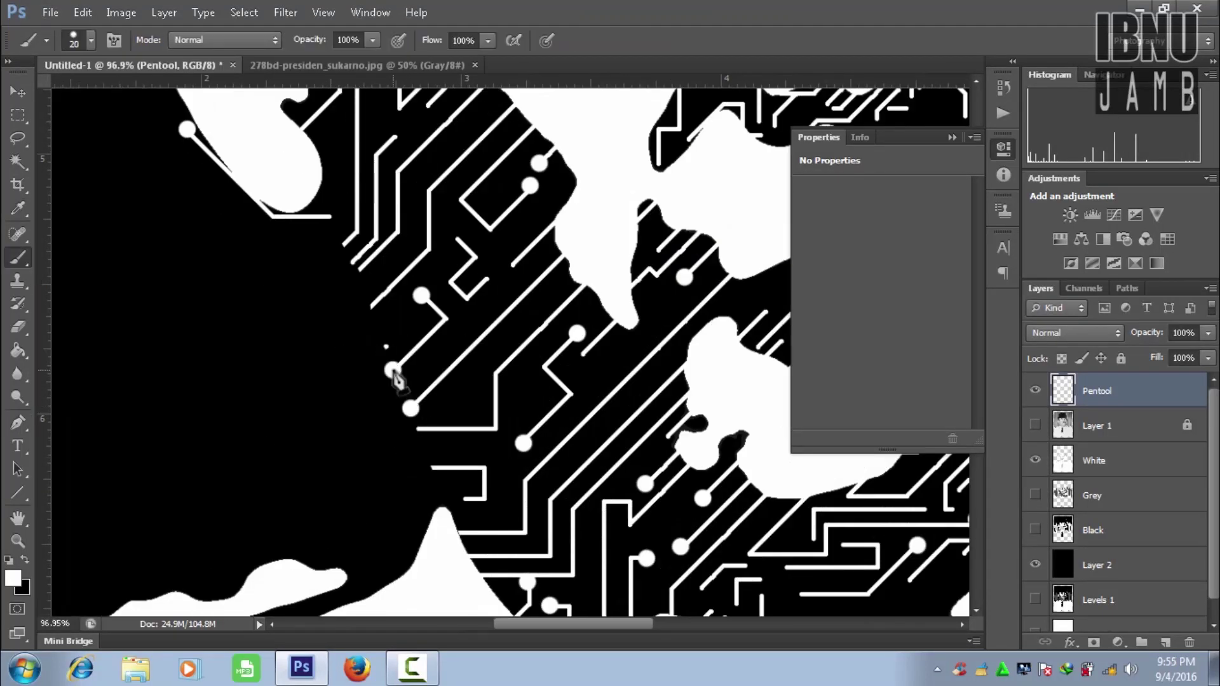
{"action": "scroll", "coordinate": [556, 384], "scroll_direction": "right", "scroll_amount": 10}
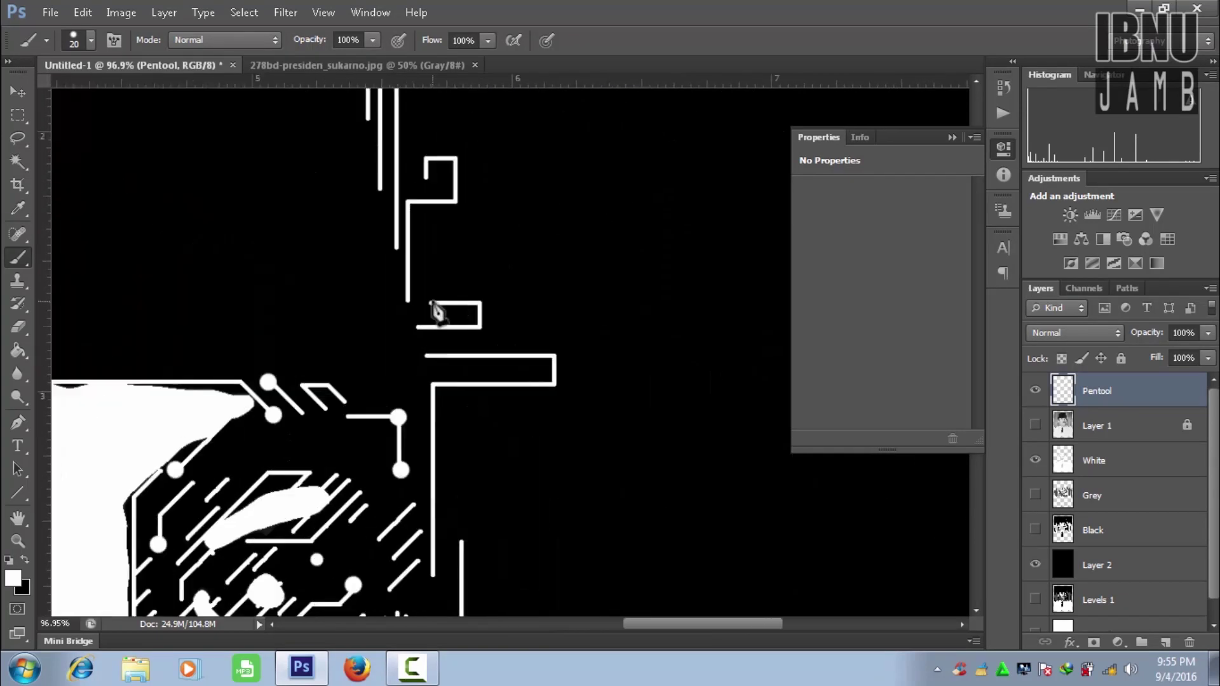
{"action": "scroll", "coordinate": [559, 436], "scroll_direction": "up", "scroll_amount": 5}
{"action": "scroll", "coordinate": [499, 319], "scroll_direction": "up", "scroll_amount": 5}
{"action": "key", "text": "alt+bracketleft"}
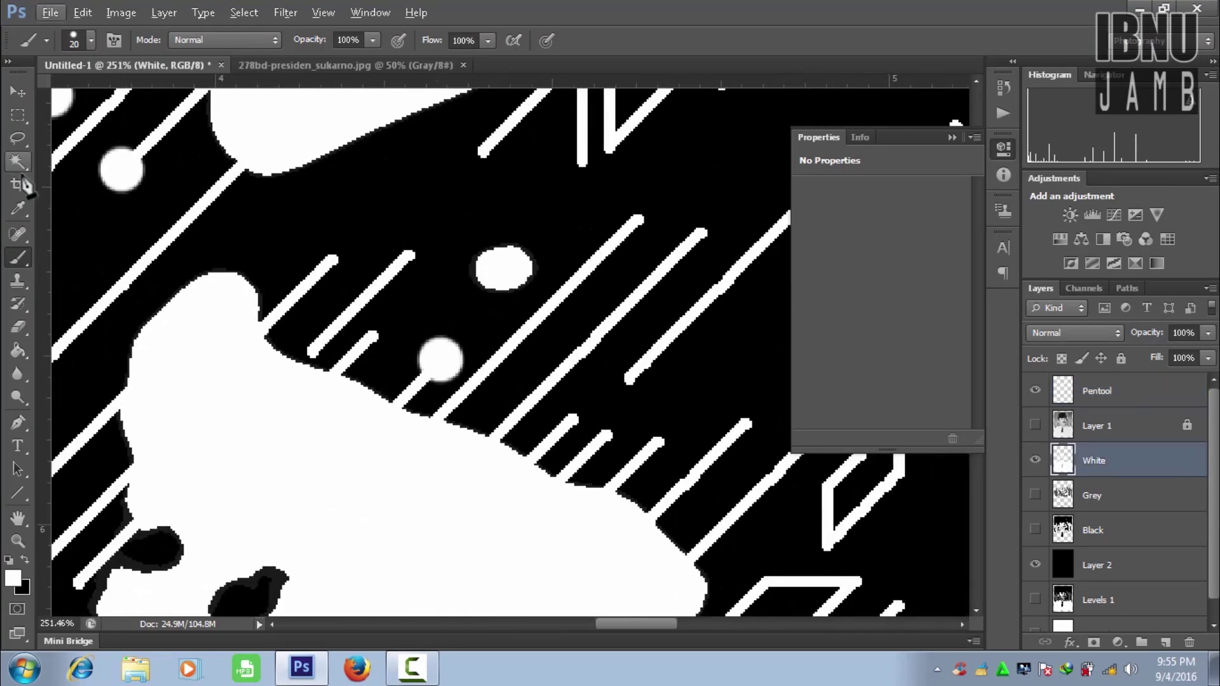
{"action": "key", "text": "e"}
{"action": "left_click", "coordinate": [505, 270]}
{"action": "scroll", "coordinate": [505, 273], "scroll_direction": "down", "scroll_amount": 5}
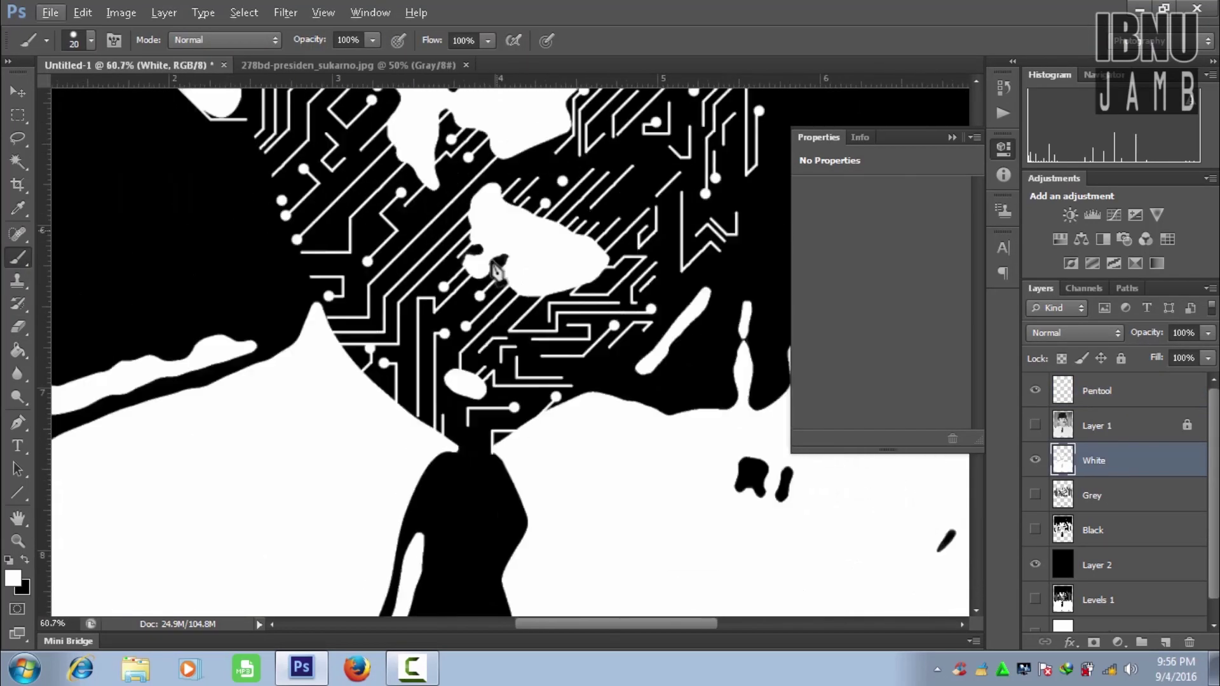
{"action": "scroll", "coordinate": [445, 445], "scroll_direction": "up", "scroll_amount": 4}
{"action": "key", "text": "alt+bracketright"}
Draw a short two-point path, stroke it white, and show the photo layer.
{"action": "key", "text": "ctrl+alt+z"}
{"action": "key", "text": "ctrl+alt+z"}
{"action": "key", "text": "p"}
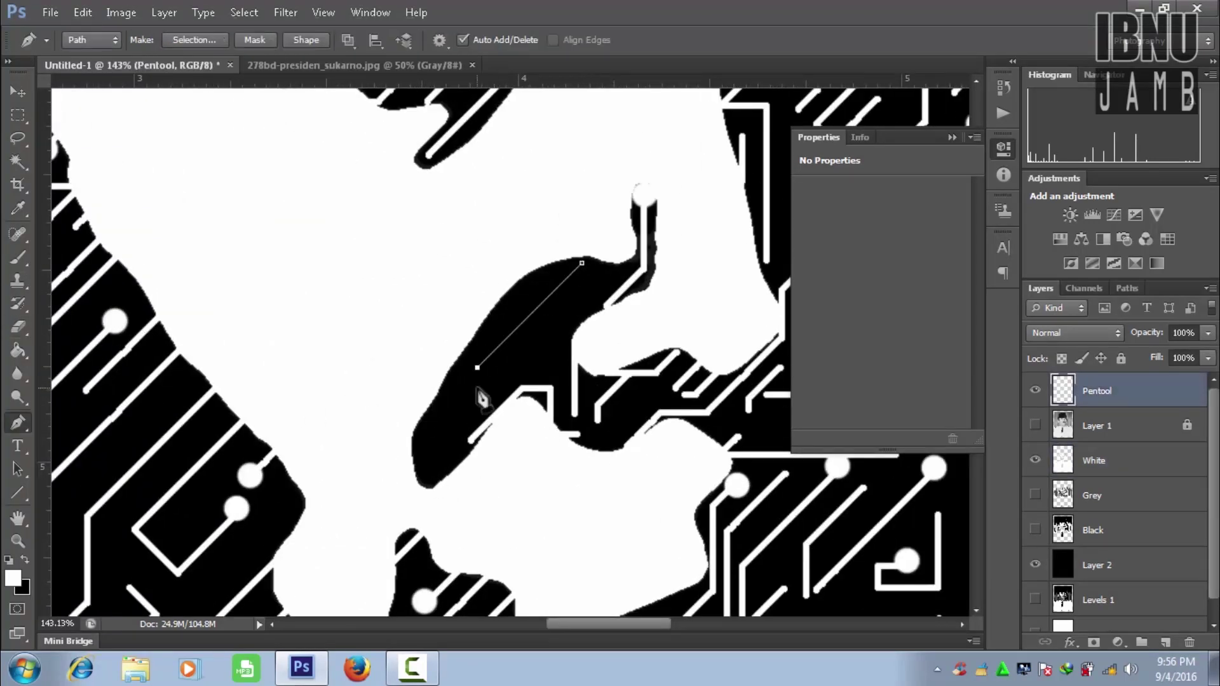
{"action": "right_click", "coordinate": [537, 296]}
{"action": "left_click", "coordinate": [572, 381]}
{"action": "key", "text": "Return"}
{"action": "scroll", "coordinate": [642, 457], "scroll_direction": "down", "scroll_amount": 5}
{"action": "scroll", "coordinate": [636, 255], "scroll_direction": "up", "scroll_amount": 6}
{"action": "left_click", "coordinate": [1035, 426]}
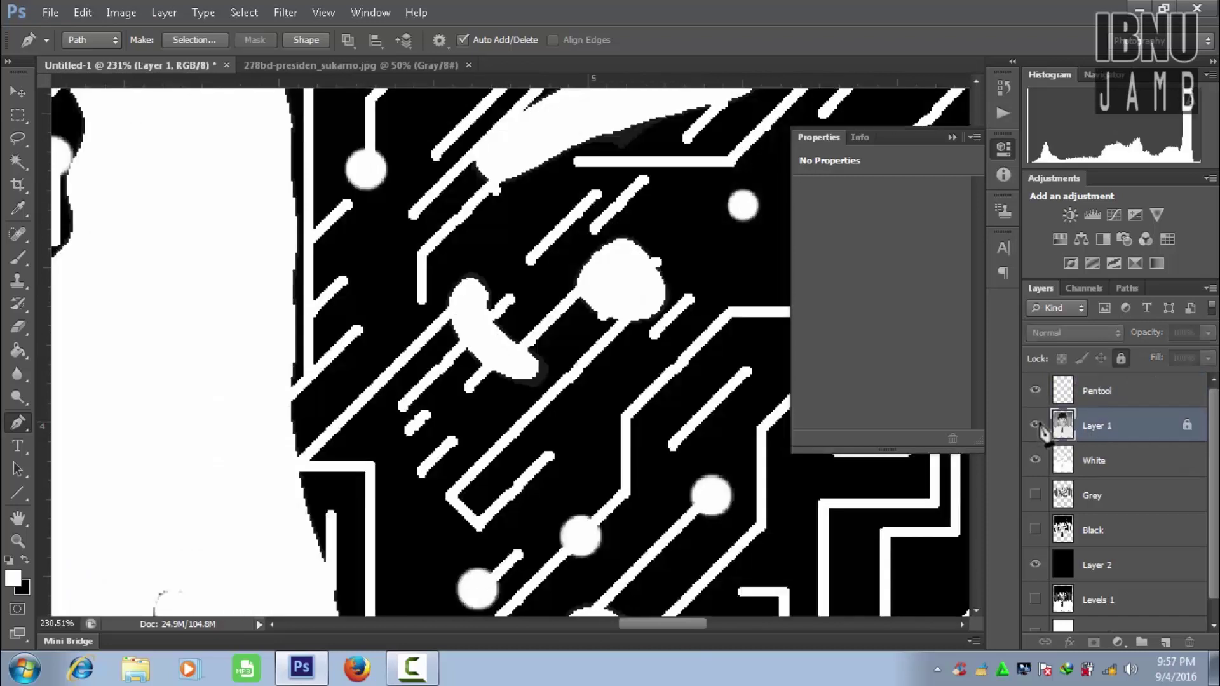
Make freehand lasso selections near the eye on the White and photo layers.
{"action": "left_click", "coordinate": [1036, 425]}
{"action": "left_click", "coordinate": [1093, 460]}
{"action": "key", "text": "l"}
{"action": "left_click_drag", "start_coordinate": [672, 250], "coordinate": [699, 331]}
{"action": "left_click", "coordinate": [1035, 425]}
{"action": "left_click", "coordinate": [1093, 425]}
{"action": "scroll", "coordinate": [572, 409], "scroll_direction": "down", "scroll_amount": 2}
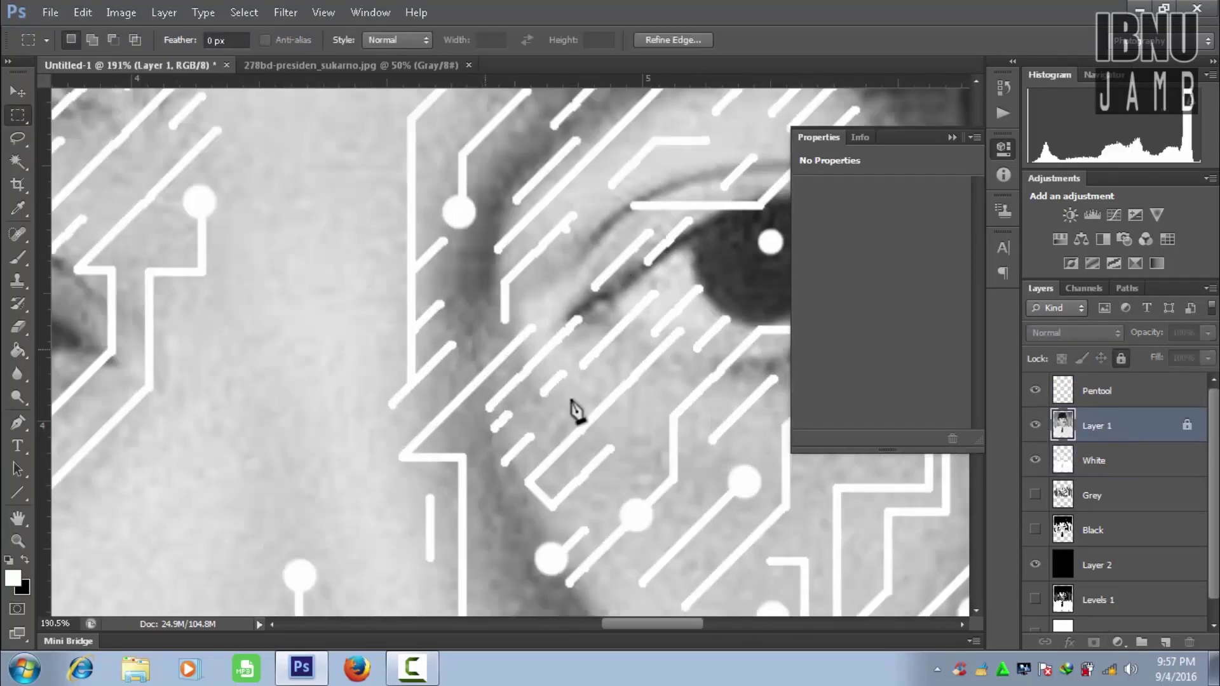
{"action": "left_click_drag", "start_coordinate": [468, 257], "coordinate": [453, 356]}
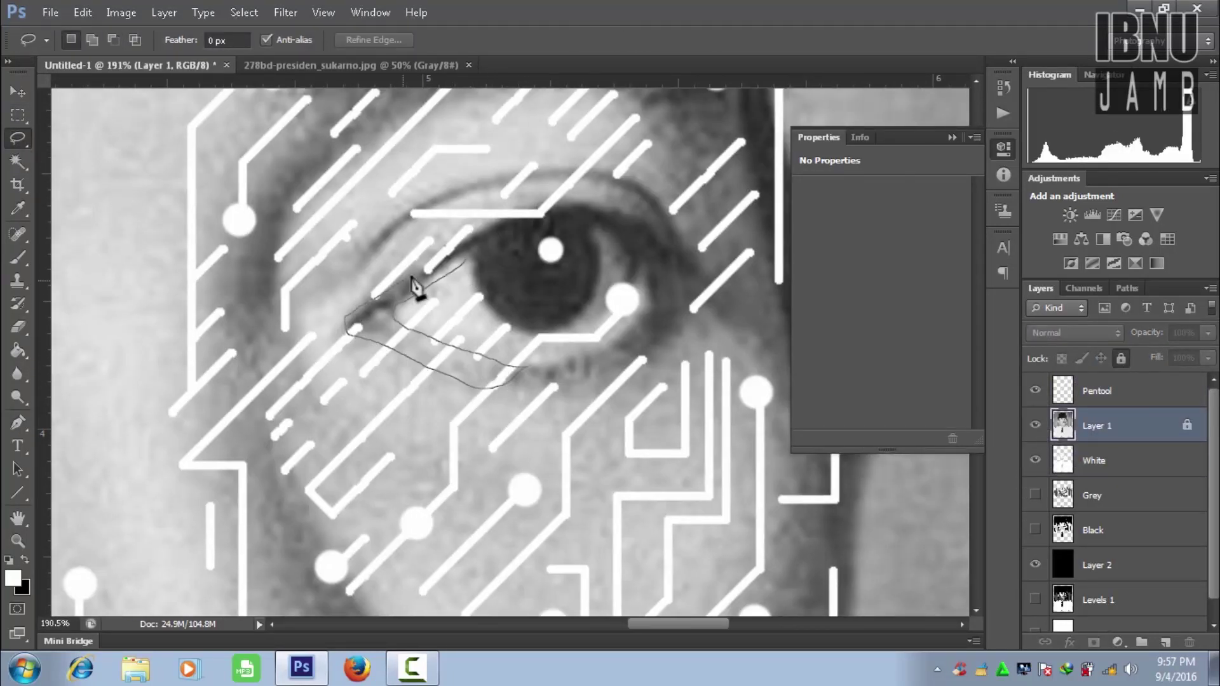
{"action": "left_click_drag", "start_coordinate": [416, 289], "coordinate": [474, 435]}
{"action": "key", "text": "m"}
{"action": "scroll", "coordinate": [518, 439], "scroll_direction": "down", "scroll_amount": 5}
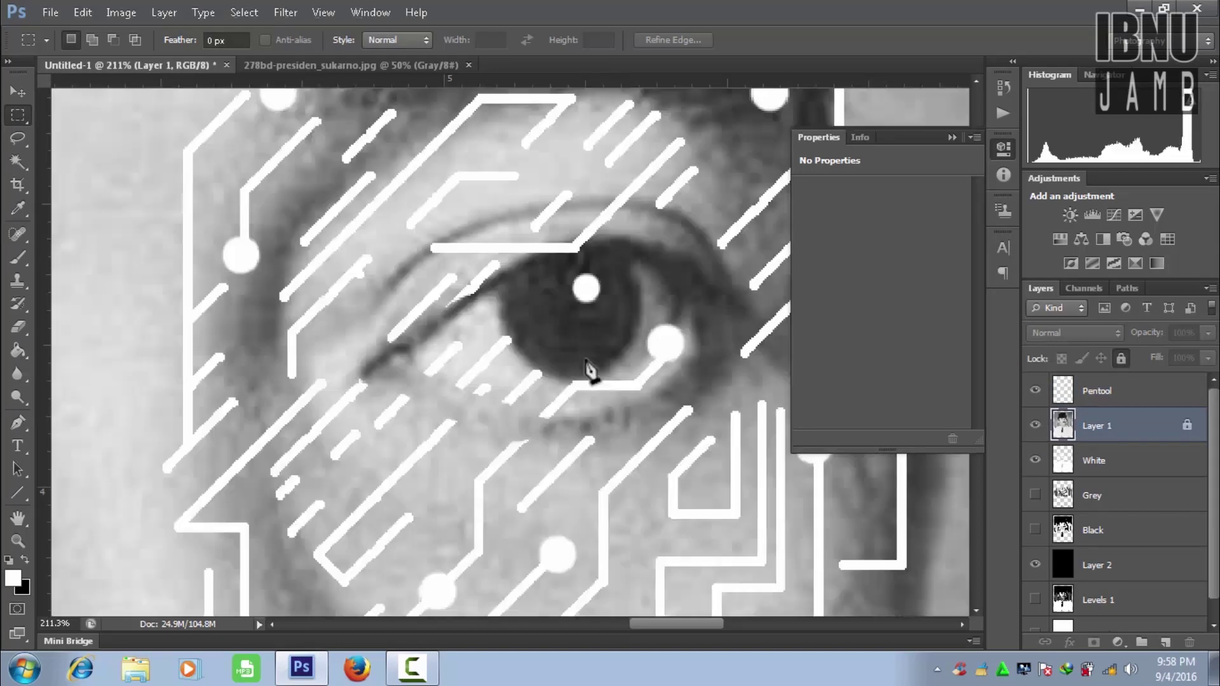
Place a three-anchor path beside the eye and stroke it with white brush lines.
{"action": "key", "text": "p"}
{"action": "left_click", "coordinate": [491, 305]}
{"action": "left_click", "coordinate": [464, 330]}
{"action": "left_click", "coordinate": [465, 375]}
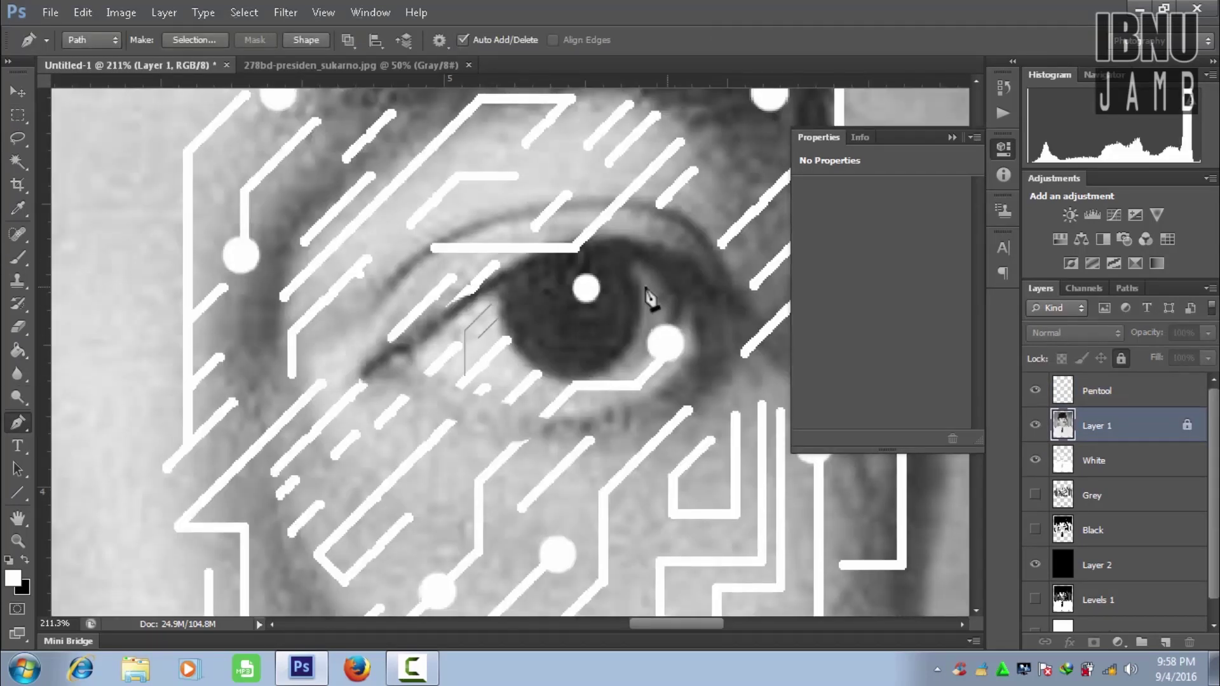
{"action": "right_click", "coordinate": [636, 256]}
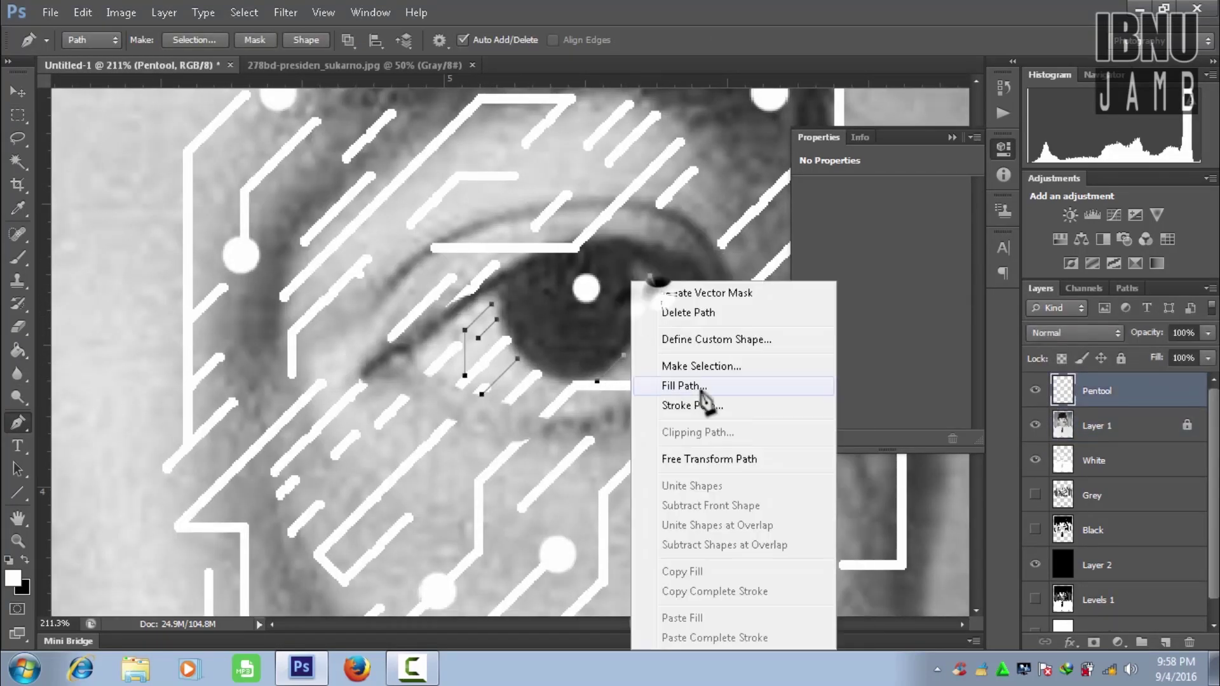
{"action": "key", "text": "Escape"}
{"action": "key", "text": "b"}
{"action": "key", "text": "p"}
{"action": "right_click", "coordinate": [468, 270]}
{"action": "left_click", "coordinate": [508, 406]}
{"action": "left_click", "coordinate": [757, 229]}
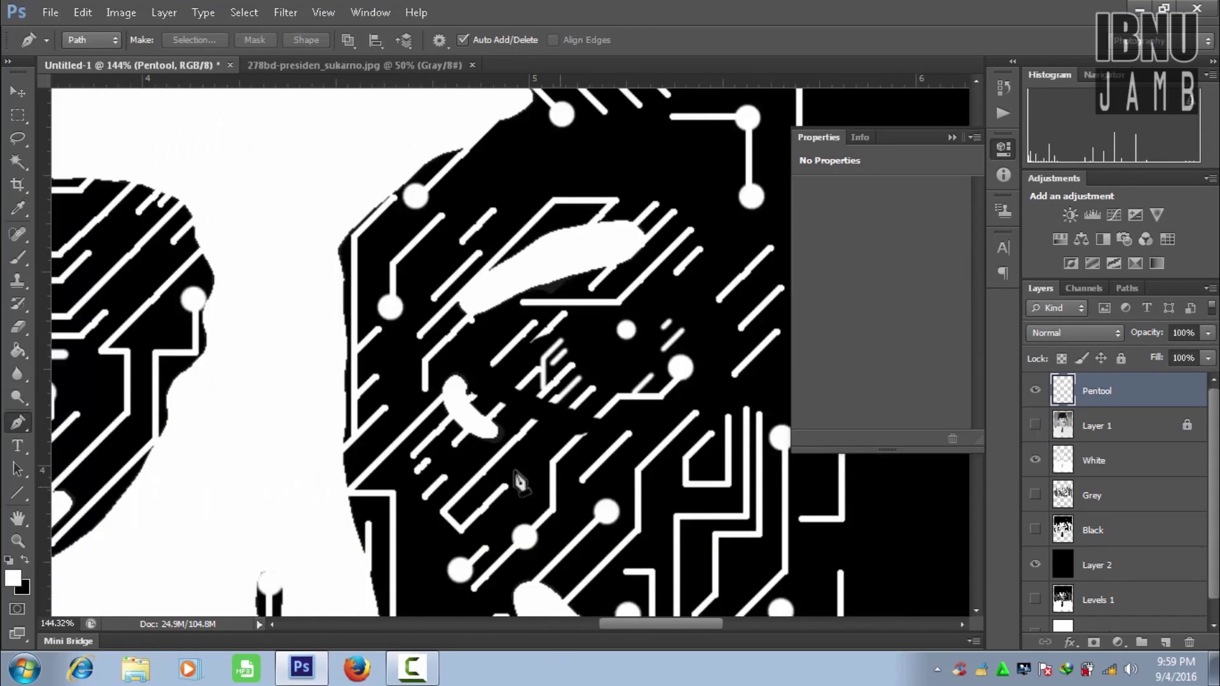
Undo the bad strokes and re-stroke the new eye path in white.
{"action": "key", "text": "ctrl+alt+z"}
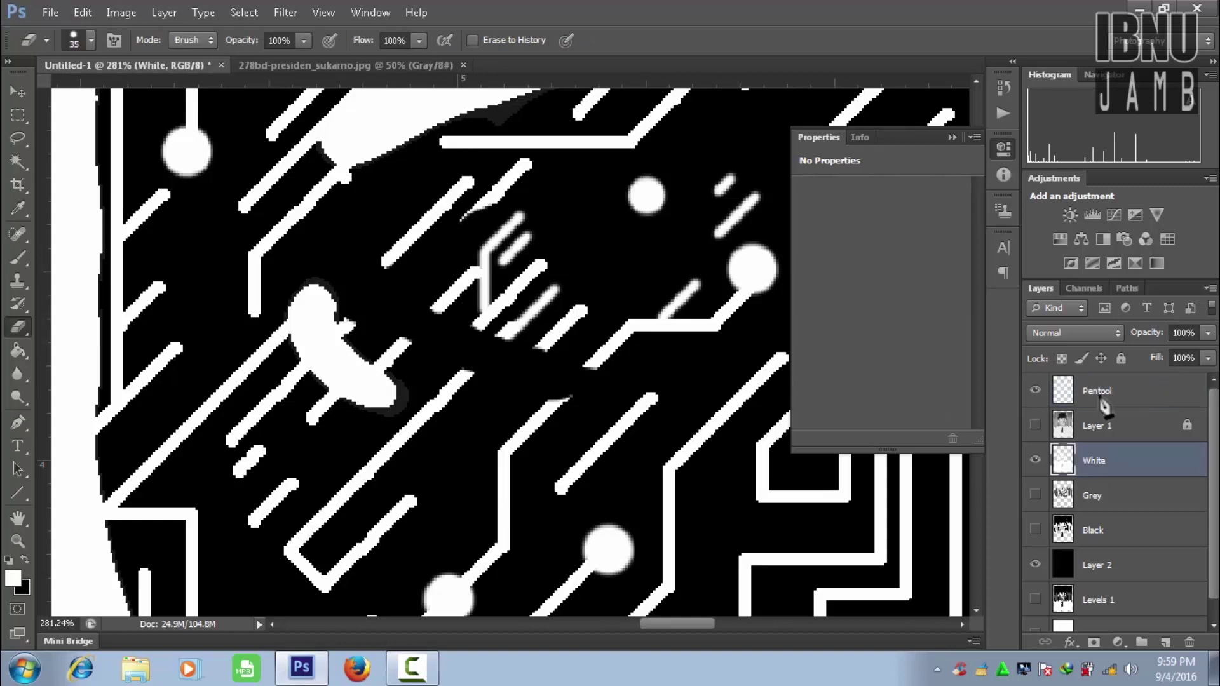
{"action": "key", "text": "ctrl+alt+z"}
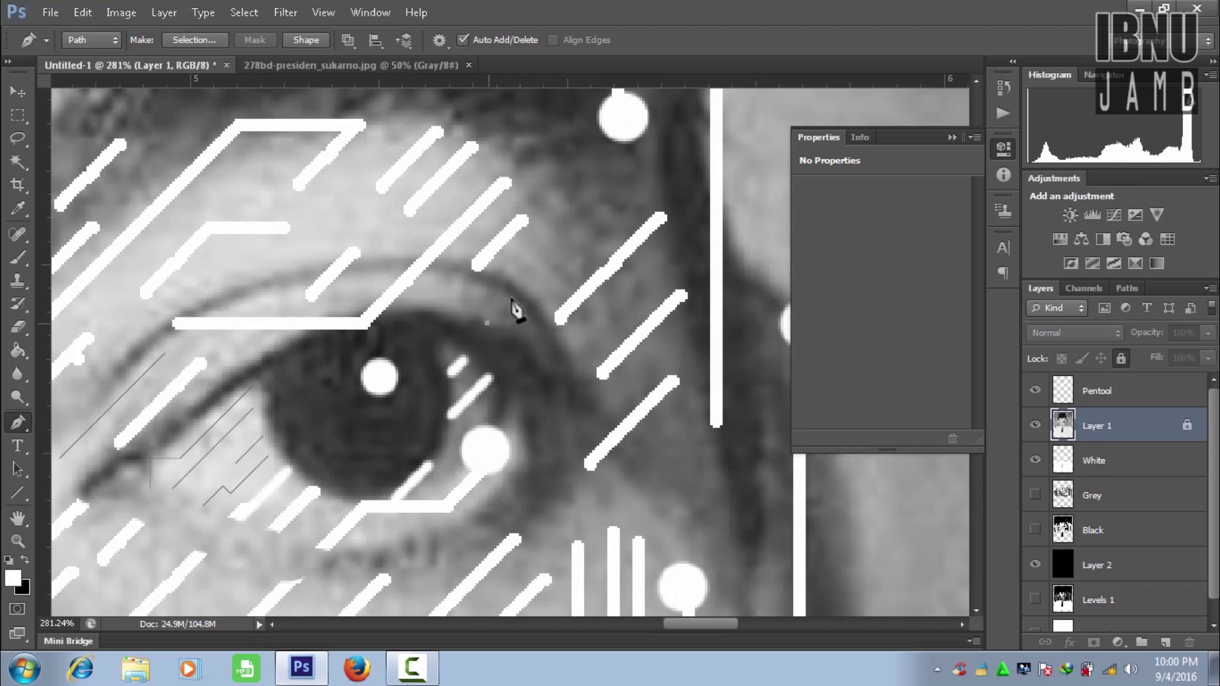
{"action": "scroll", "coordinate": [570, 202], "scroll_direction": "right", "scroll_amount": 5}
{"action": "right_click", "coordinate": [395, 177]}
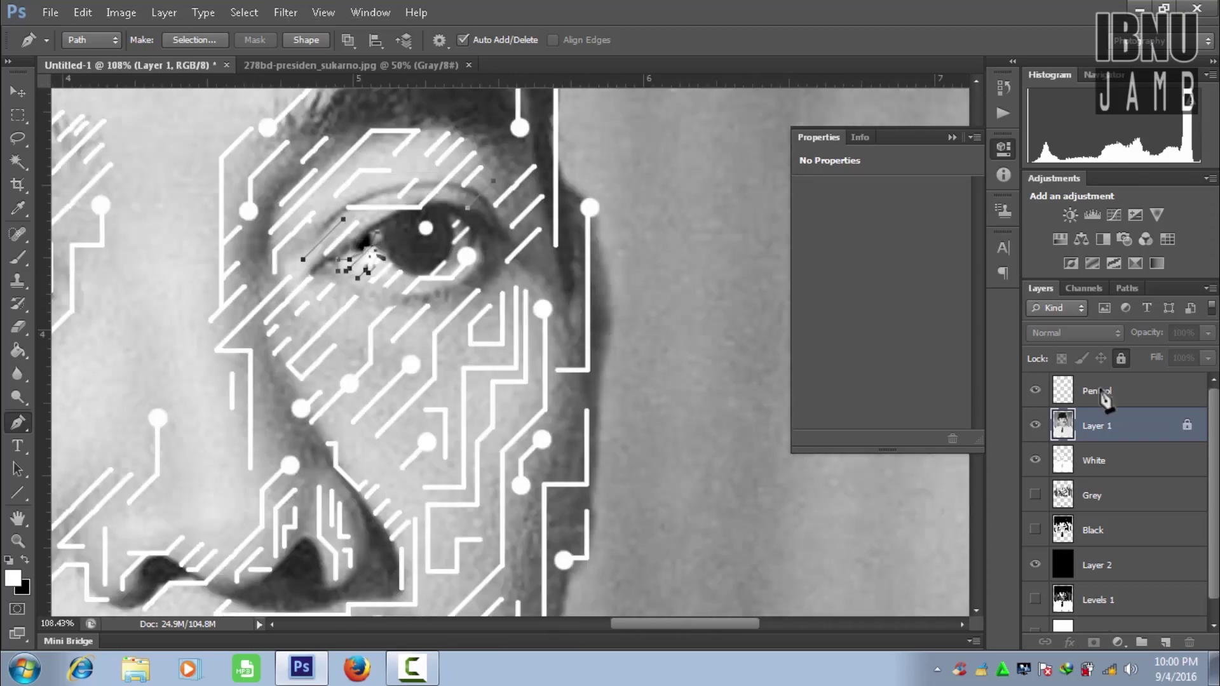
{"action": "left_click", "coordinate": [464, 398]}
{"action": "left_click", "coordinate": [757, 234]}
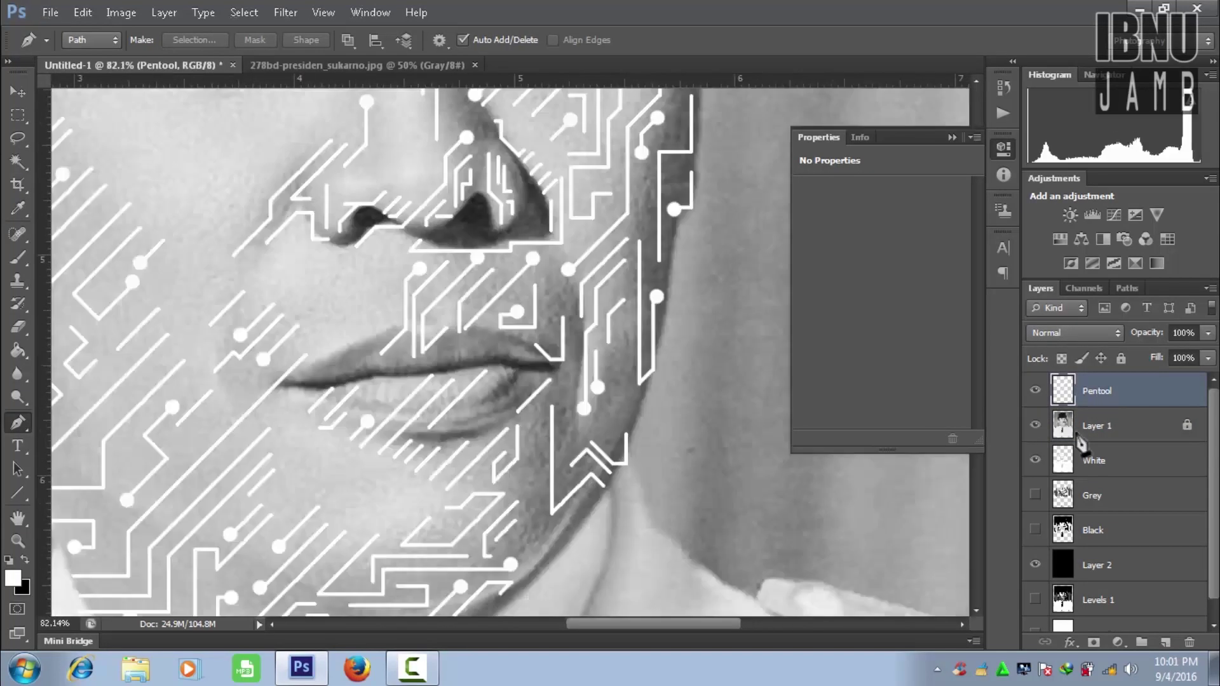
Brush white dots onto five circuit line ends, using a smaller brush for the last two.
{"action": "scroll", "coordinate": [549, 476], "scroll_direction": "up", "scroll_amount": 3}
{"action": "scroll", "coordinate": [549, 477], "scroll_direction": "left", "scroll_amount": 5}
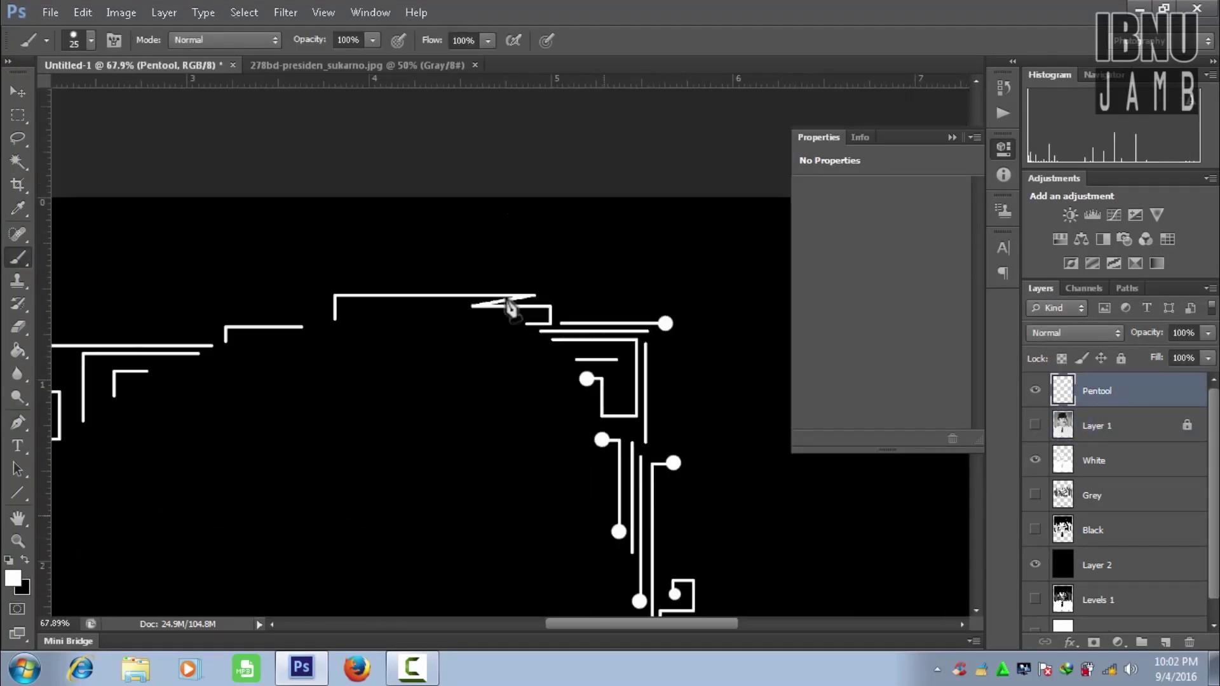
{"action": "scroll", "coordinate": [444, 413], "scroll_direction": "down", "scroll_amount": 5}
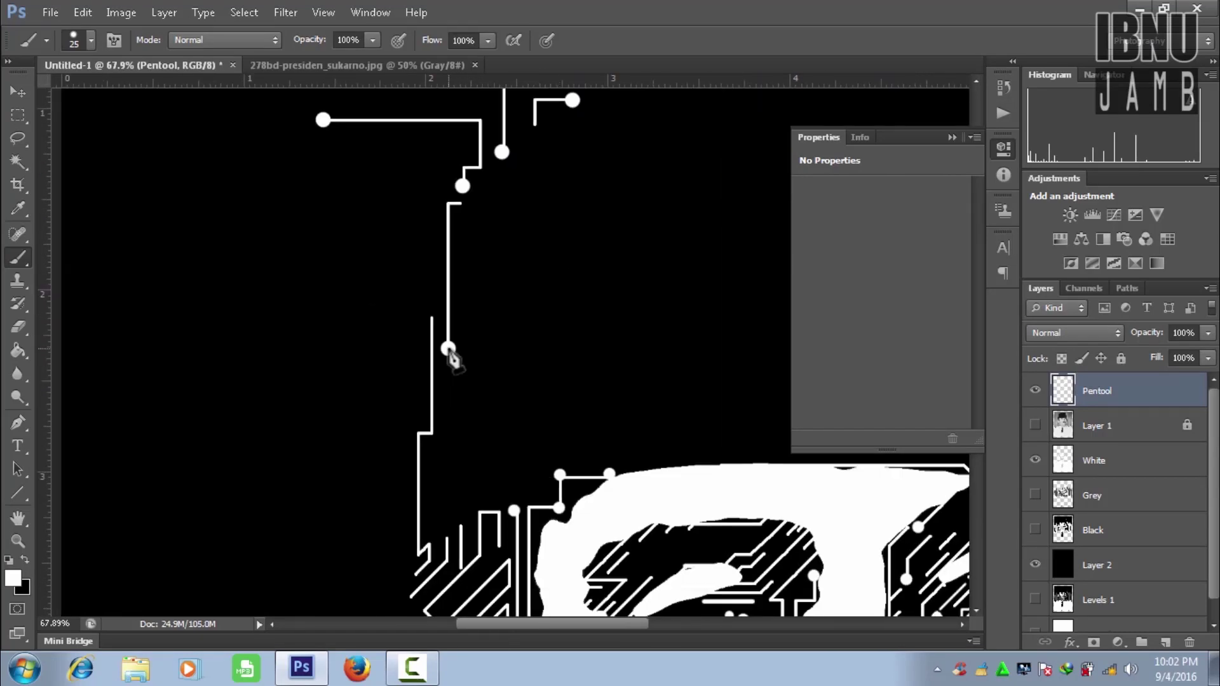
{"action": "scroll", "coordinate": [470, 354], "scroll_direction": "down", "scroll_amount": 5}
{"action": "scroll", "coordinate": [471, 354], "scroll_direction": "down", "scroll_amount": 3}
{"action": "scroll", "coordinate": [599, 374], "scroll_direction": "up", "scroll_amount": 3}
{"action": "left_click", "coordinate": [592, 362]}
{"action": "left_click", "coordinate": [573, 413]}
{"action": "left_click", "coordinate": [497, 421]}
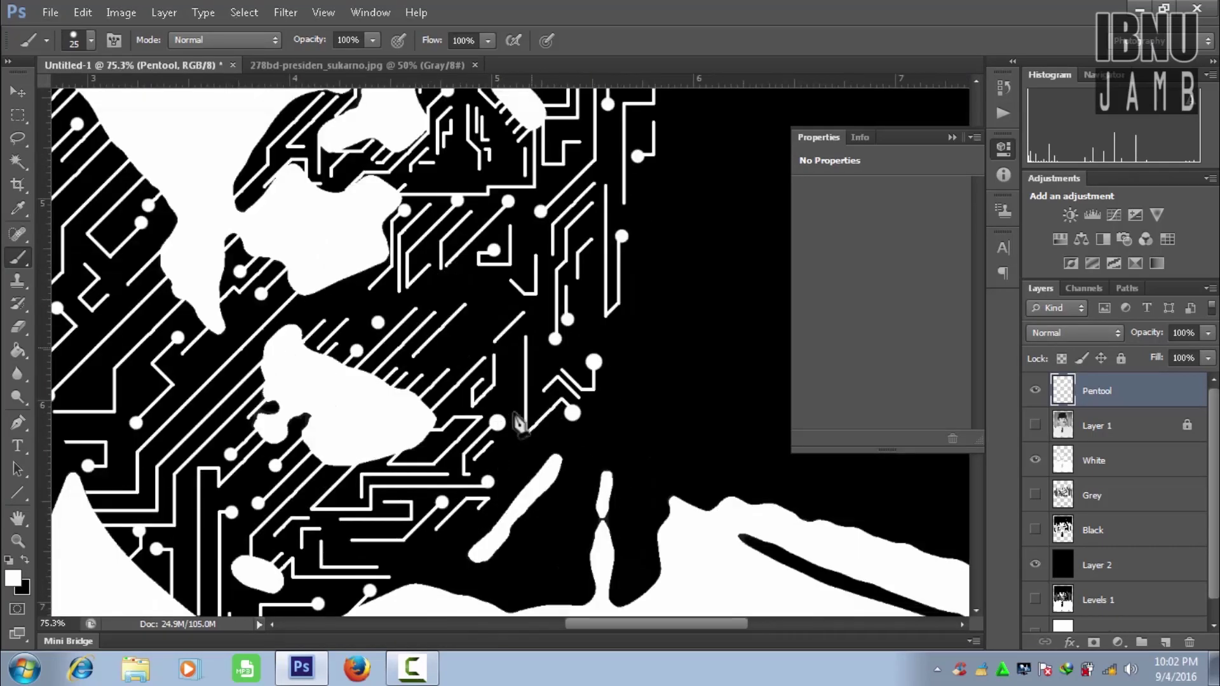
{"action": "scroll", "coordinate": [537, 270], "scroll_direction": "down", "scroll_amount": 3}
{"action": "scroll", "coordinate": [591, 251], "scroll_direction": "up", "scroll_amount": 5}
{"action": "key", "text": "bracketleft"}
{"action": "key", "text": "bracketleft"}
{"action": "key", "text": "bracketleft"}
{"action": "left_click", "coordinate": [603, 287]}
{"action": "left_click", "coordinate": [664, 328]}
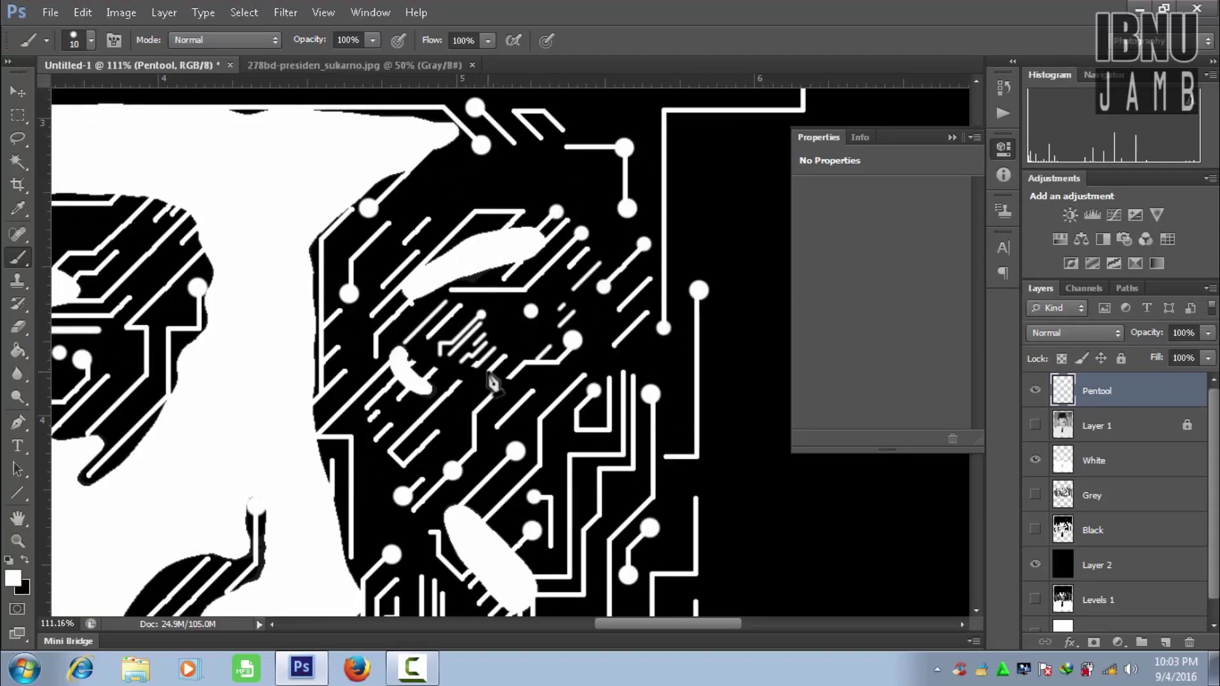
{"action": "scroll", "coordinate": [410, 253], "scroll_direction": "down", "scroll_amount": 5}
{"action": "scroll", "coordinate": [410, 253], "scroll_direction": "down", "scroll_amount": 3}
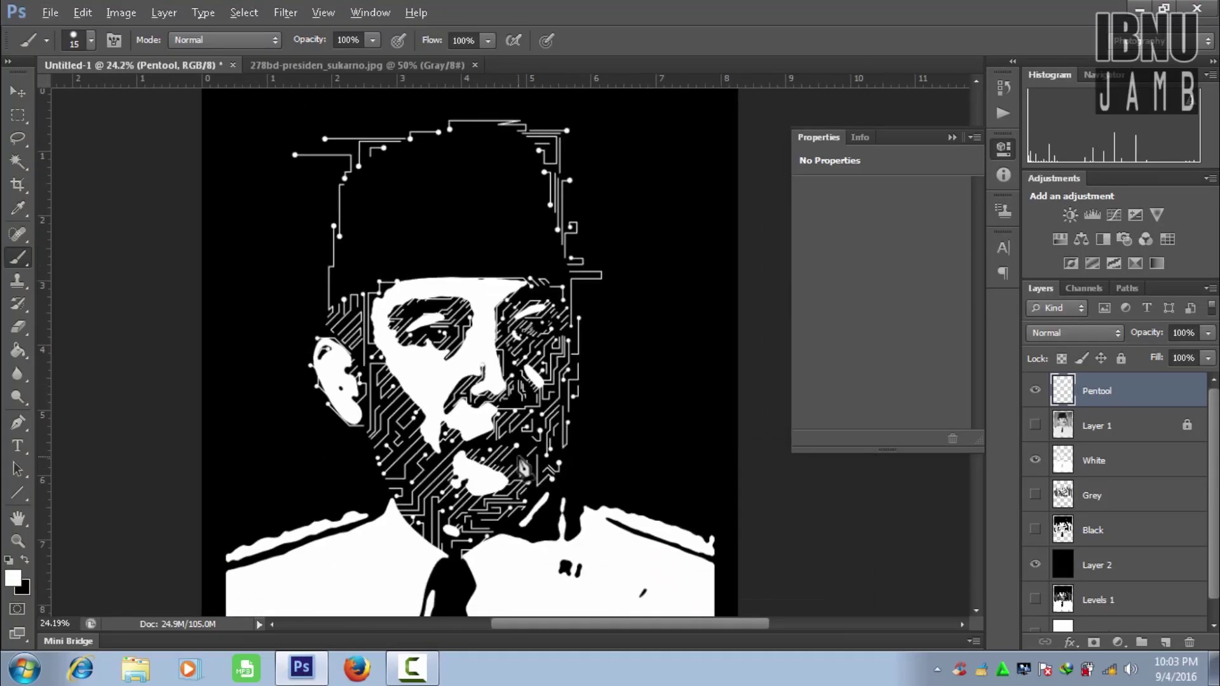
Scale the Pentool and White layers together to 132.5%.
{"action": "key", "text": "alt+bracketleft"}
{"action": "key", "text": "ctrl+alt+z"}
{"action": "key", "text": "ctrl+alt+z"}
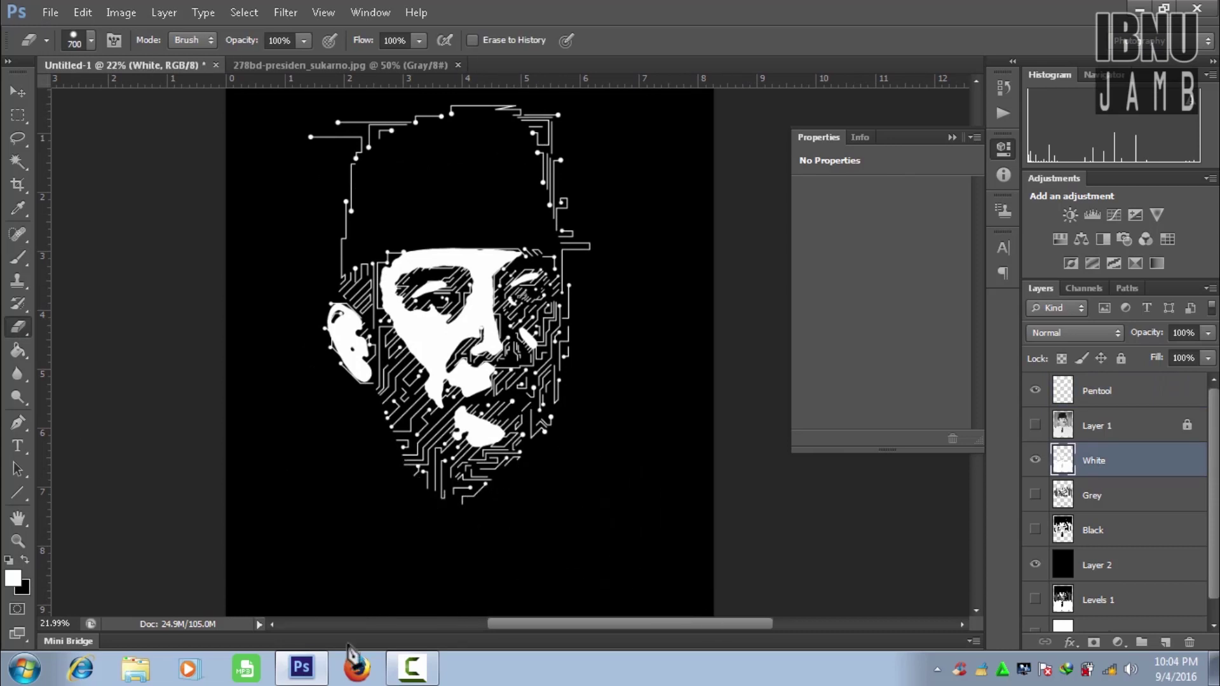
{"action": "key", "text": "v"}
{"action": "left_click", "coordinate": [1096, 391]}
{"action": "key", "text": "ctrl+t"}
{"action": "left_click", "coordinate": [1108, 461], "text": "ctrl"}
{"action": "key", "text": "ctrl+minus"}
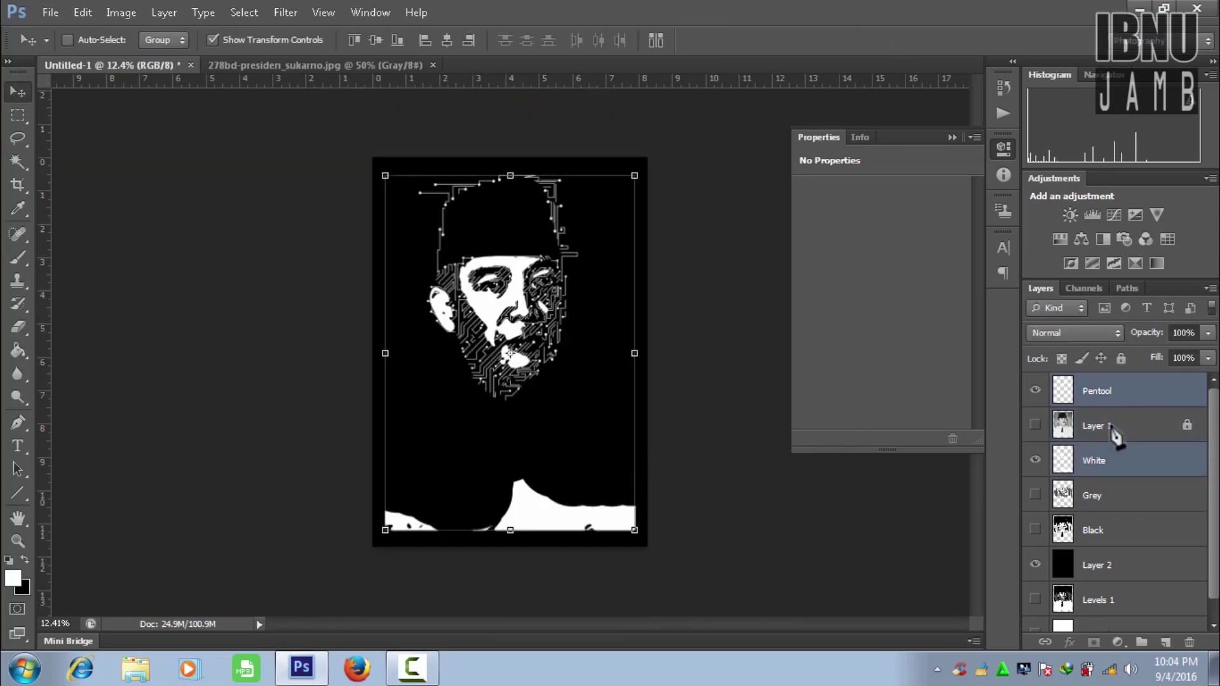
{"action": "key", "text": "ctrl+t"}
{"action": "left_click_drag", "start_coordinate": [649, 546], "coordinate": [604, 545]}
Show the original photo layer beneath the circuit art.
{"action": "left_click", "coordinate": [898, 40]}
{"action": "scroll", "coordinate": [195, 414], "scroll_direction": "up", "scroll_amount": 2}
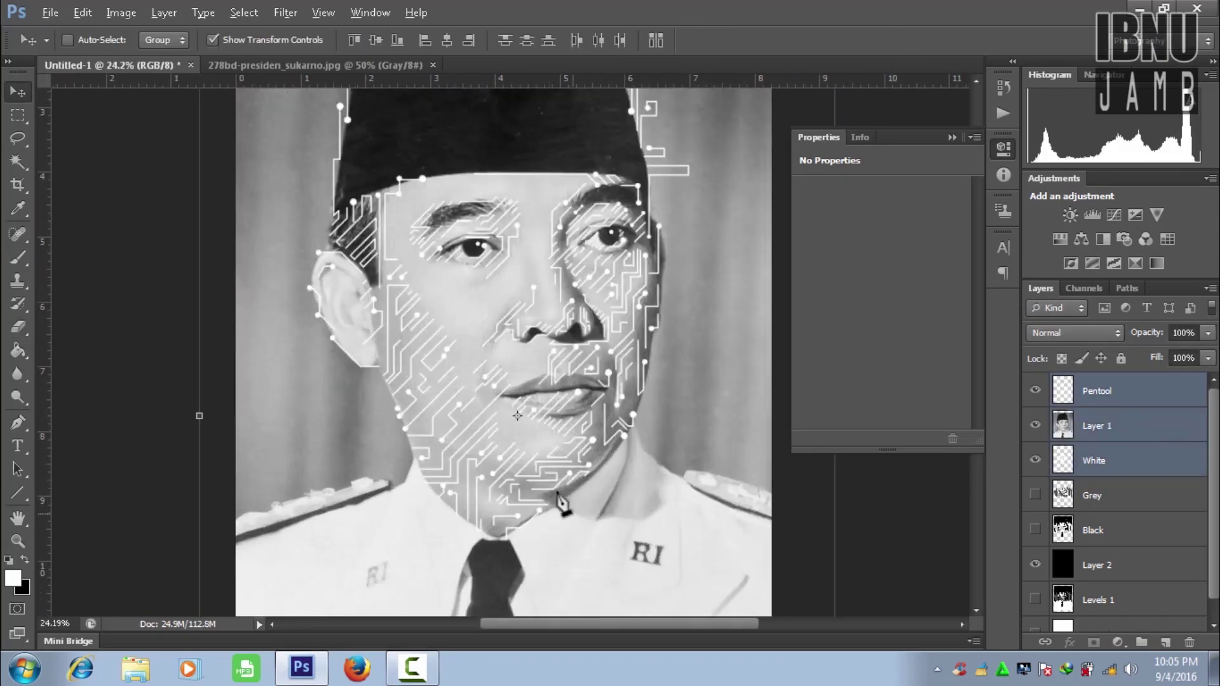
{"action": "scroll", "coordinate": [244, 254], "scroll_direction": "up", "scroll_amount": 5}
{"action": "key", "text": "b"}
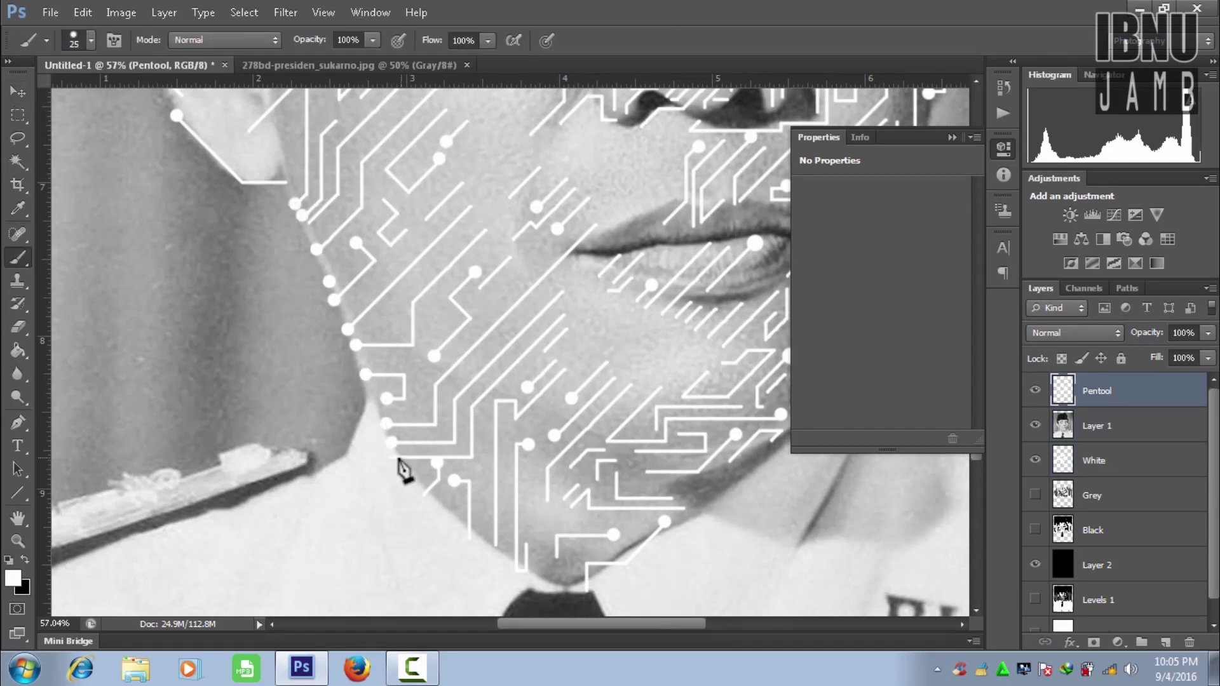
{"action": "scroll", "coordinate": [499, 508], "scroll_direction": "right", "scroll_amount": 3}
{"action": "scroll", "coordinate": [572, 318], "scroll_direction": "up", "scroll_amount": 4}
{"action": "scroll", "coordinate": [559, 286], "scroll_direction": "up", "scroll_amount": 4}
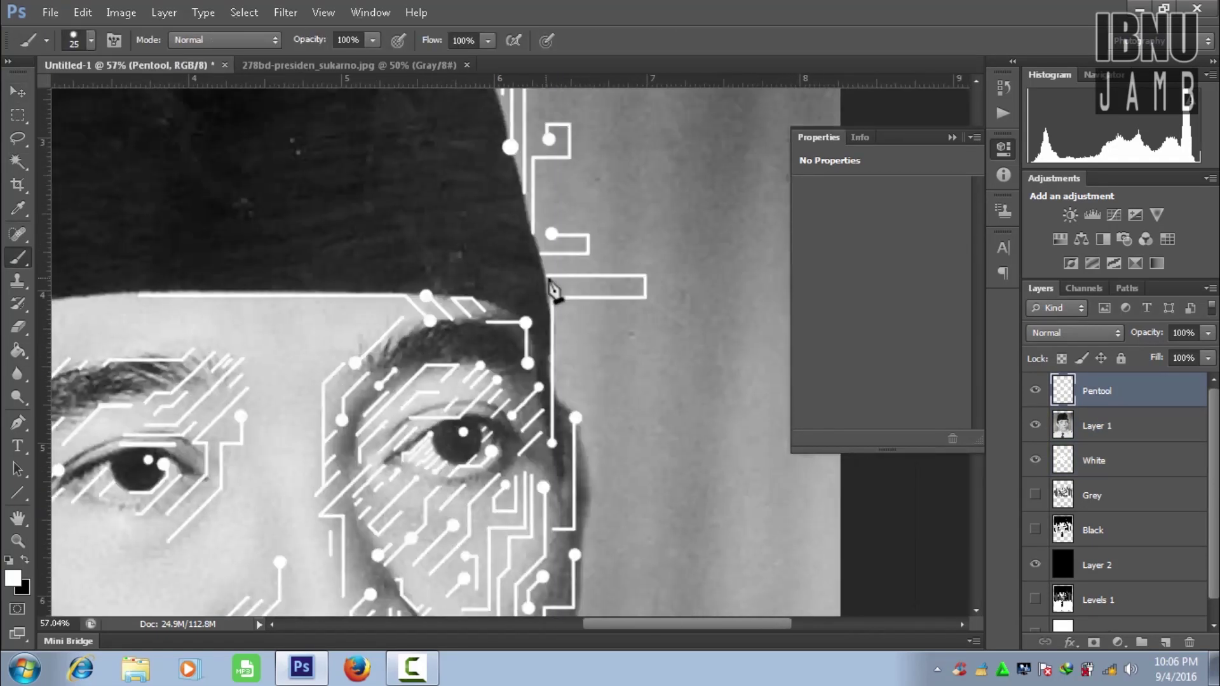
{"action": "scroll", "coordinate": [445, 331], "scroll_direction": "left", "scroll_amount": 3}
{"action": "scroll", "coordinate": [381, 353], "scroll_direction": "left", "scroll_amount": 2}
{"action": "scroll", "coordinate": [326, 354], "scroll_direction": "down", "scroll_amount": 5}
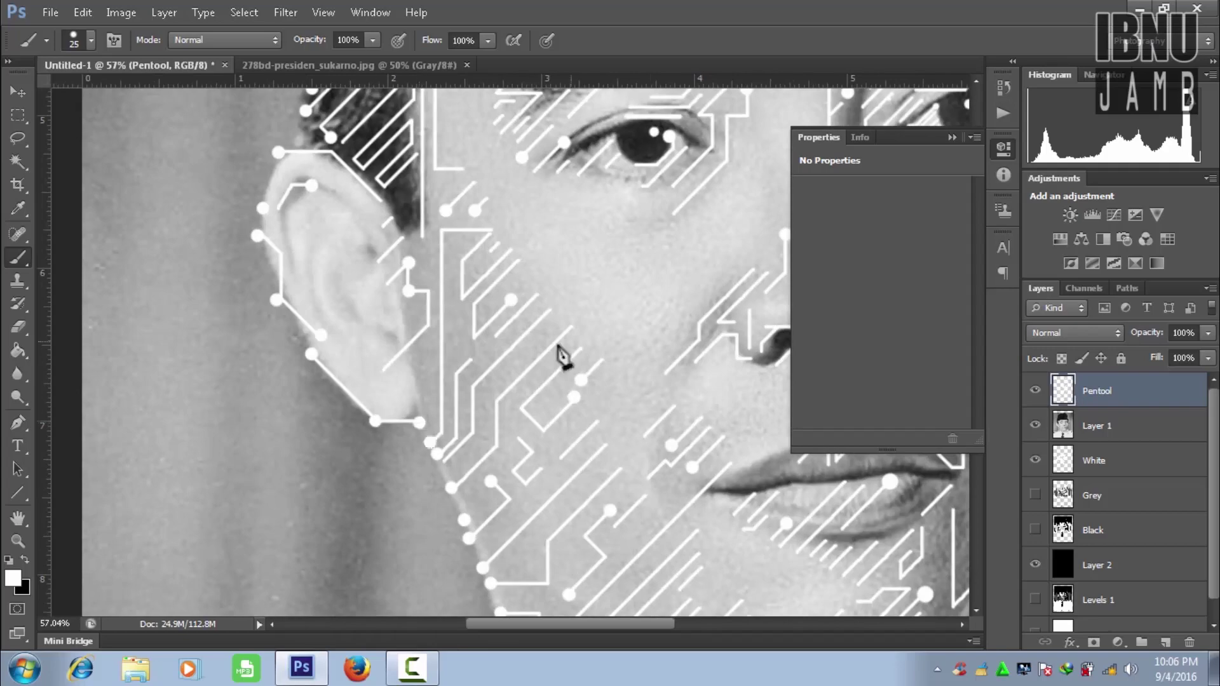